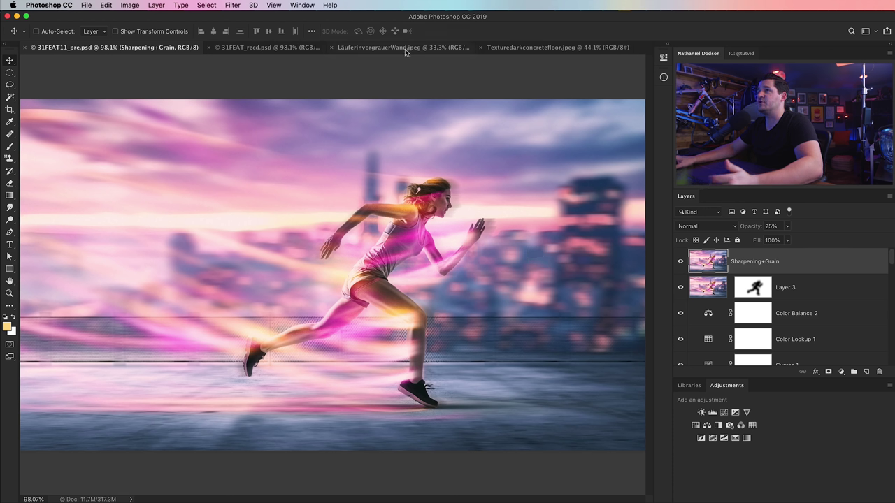
- Compare the finished runner composite with the city skyline in 31FEAT_recd.psd, and start a Field Blur on the skyline
{"action": "left_click", "coordinate": [280, 49]}
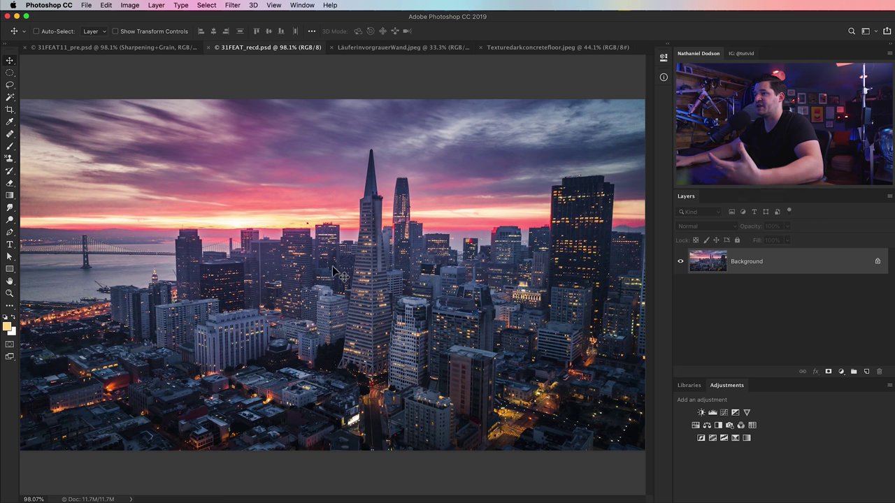
{"action": "left_click", "coordinate": [157, 48]}
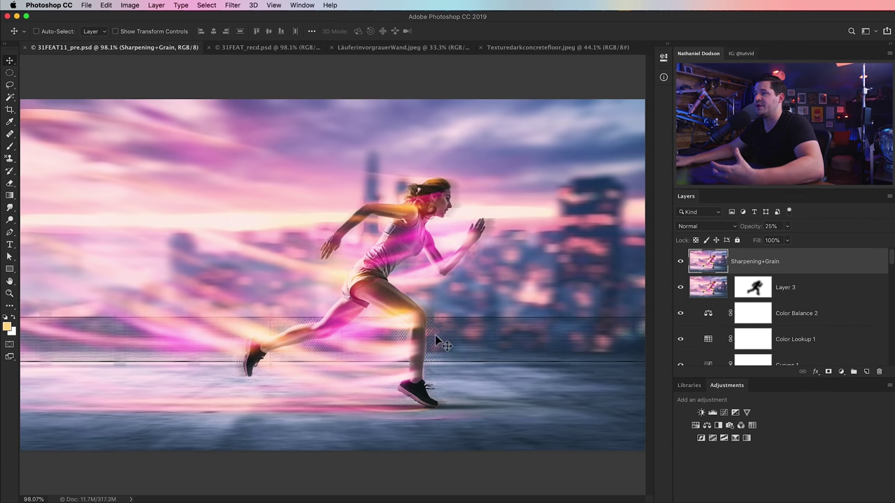
{"action": "left_click", "coordinate": [279, 48]}
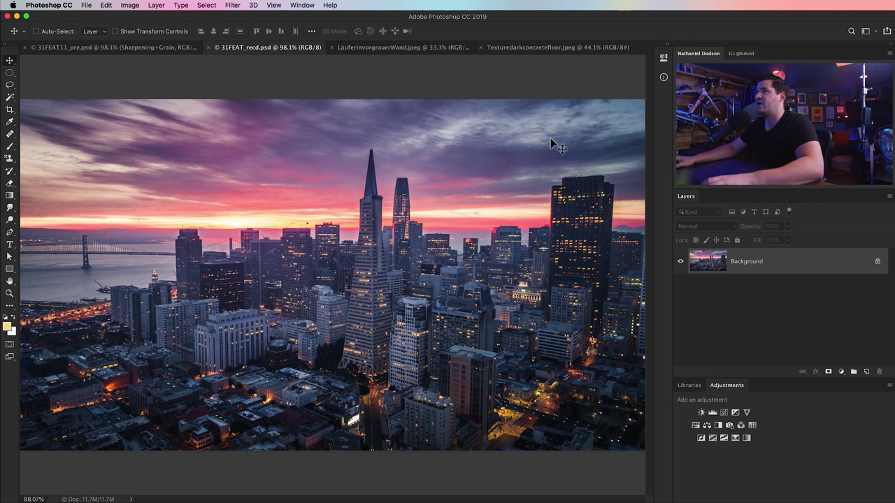
{"action": "left_click", "coordinate": [233, 6]}
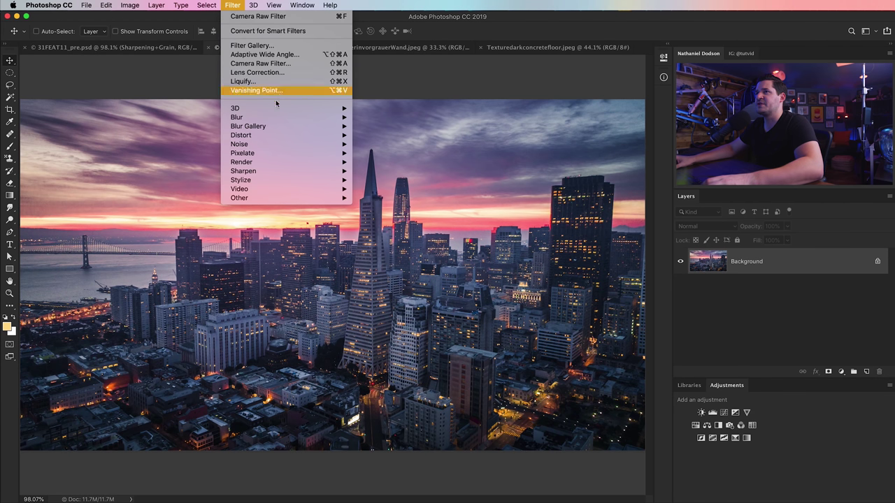
{"action": "mouse_move", "coordinate": [266, 127]}
{"action": "left_click", "coordinate": [392, 127]}
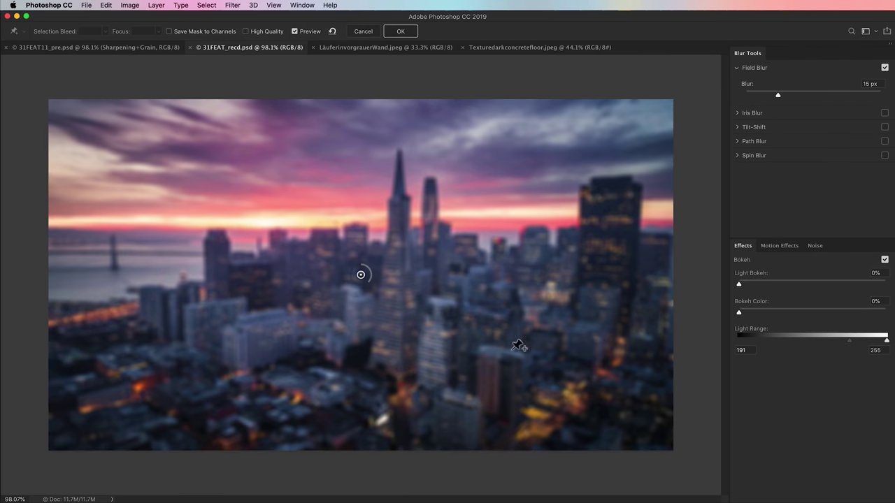
- Apply the Field Blur with 20 px blur, 50% Light Bokeh, 100% Bokeh Color and a light range of 230 to 255
{"action": "left_click", "coordinate": [294, 32]}
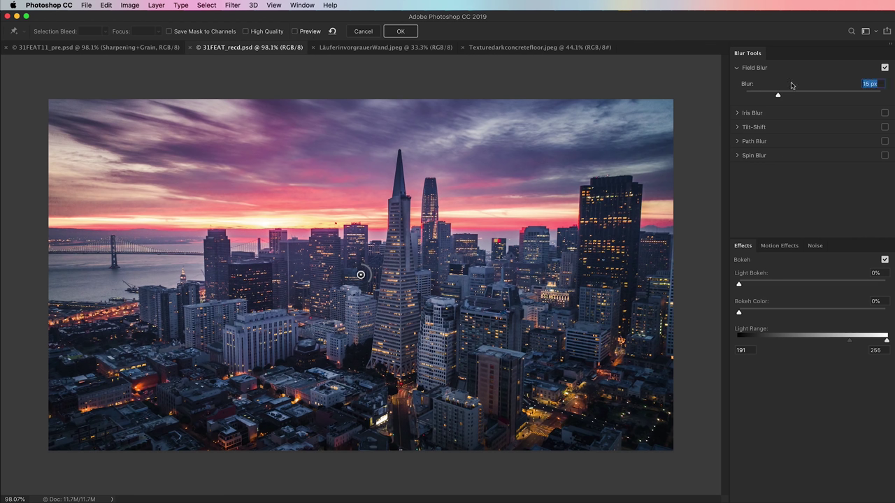
{"action": "type", "text": "50"}
{"action": "type", "text": "0"}
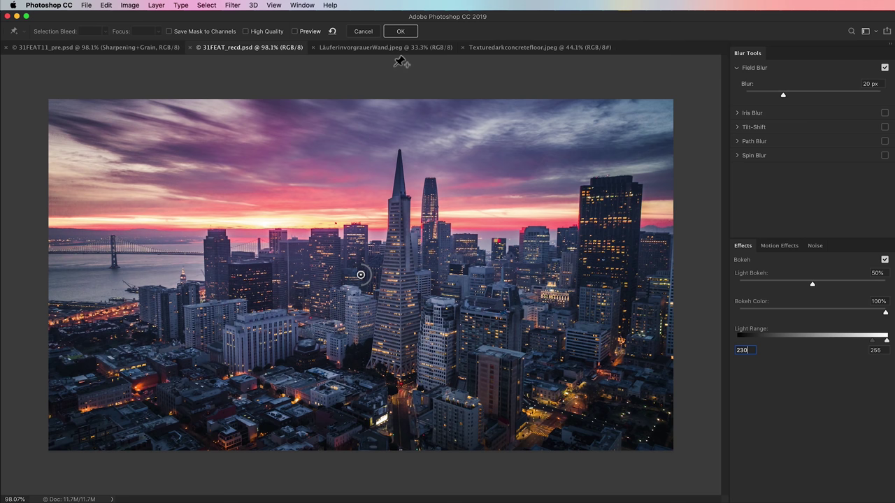
{"action": "left_click", "coordinate": [295, 31]}
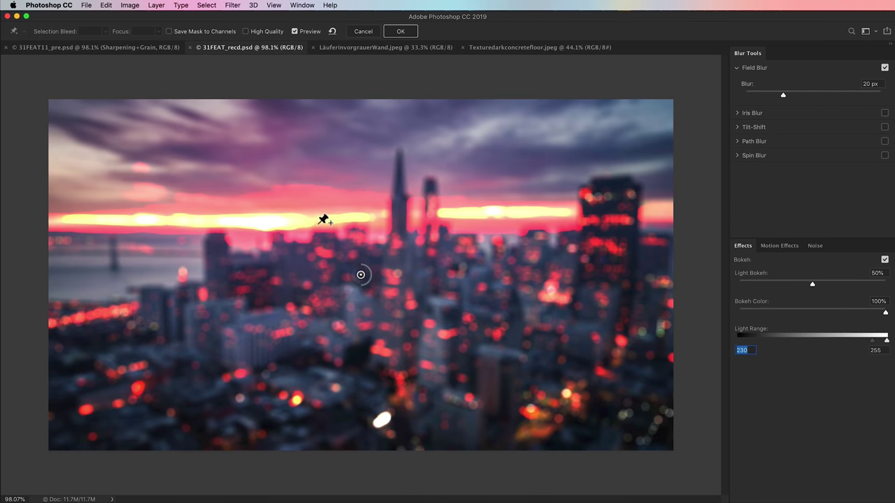
{"action": "left_click", "coordinate": [402, 32]}
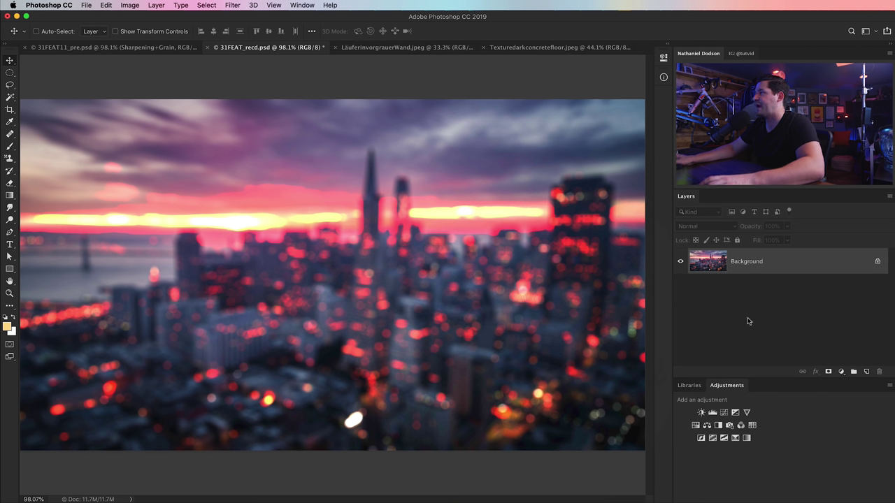
- Copy the smoky concrete floor image into 31FEAT_recd.psd as a new layer and scale it proportionally to about 45.6% to span the canvas
{"action": "left_click", "coordinate": [511, 47]}
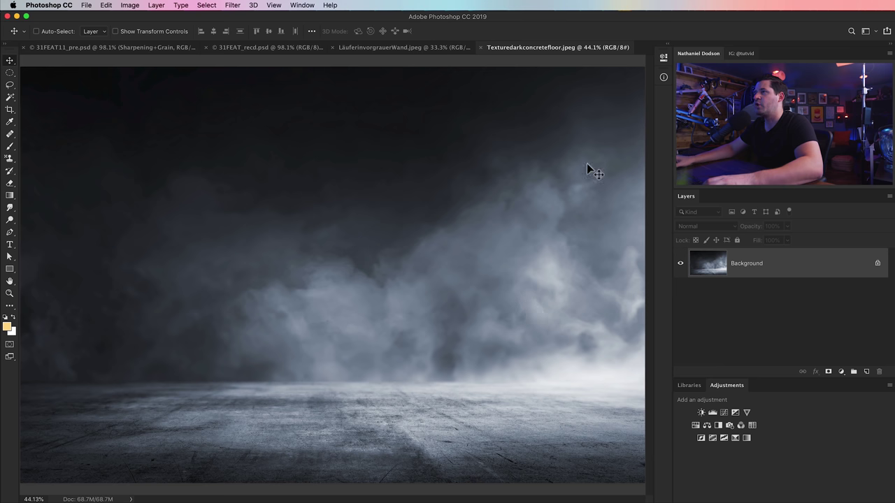
{"action": "left_click_drag", "start_coordinate": [458, 311], "coordinate": [342, 285]}
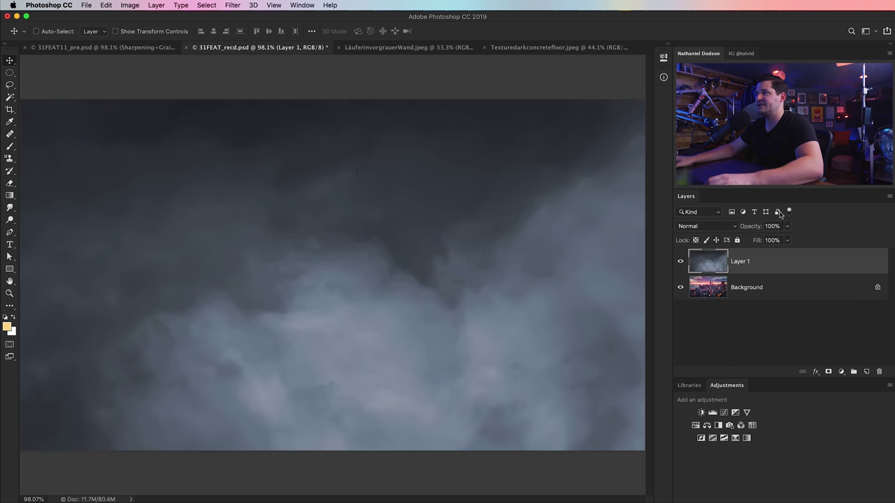
{"action": "key", "text": "super"}
{"action": "key", "text": "super+minus"}
{"action": "key", "text": "super+minus"}
{"action": "key", "text": "super+minus"}
{"action": "key", "text": "super+minus"}
{"action": "key", "text": "super+minus"}
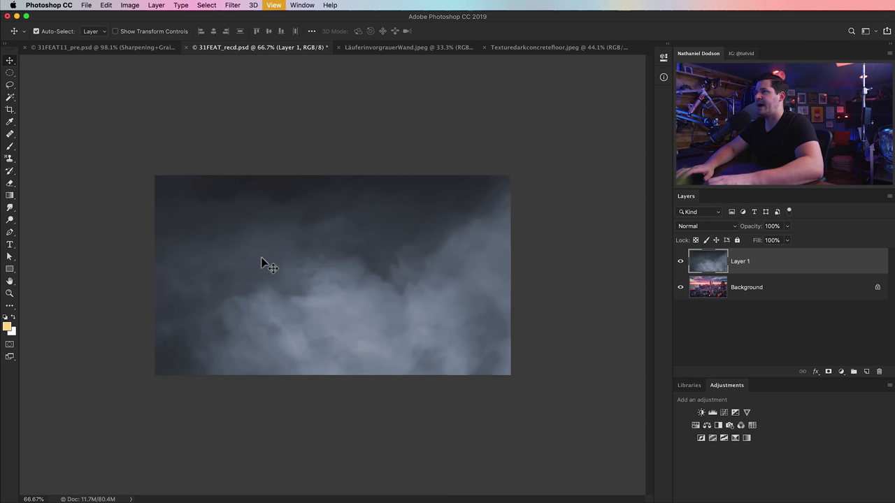
{"action": "left_click", "coordinate": [107, 5]}
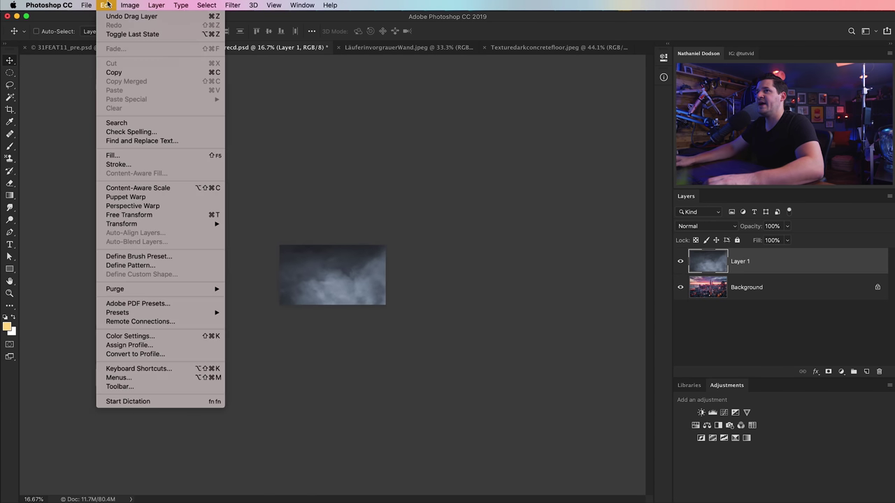
{"action": "left_click", "coordinate": [165, 215]}
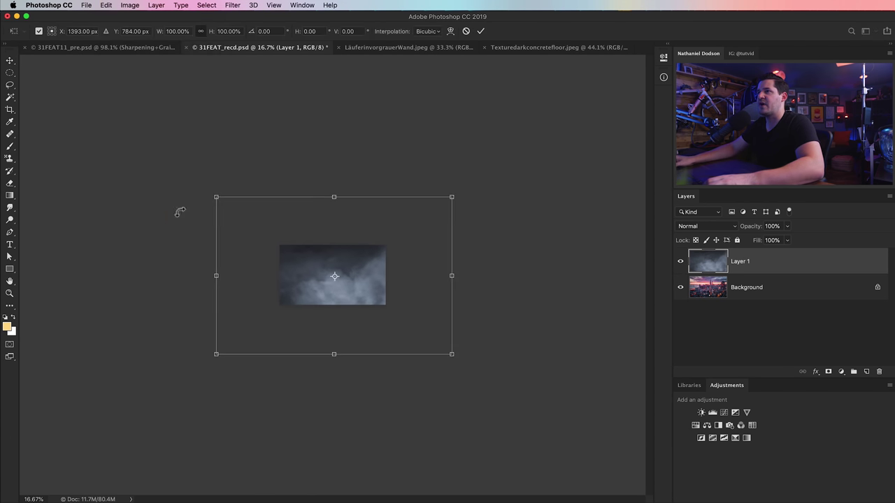
{"action": "left_click_drag", "start_coordinate": [455, 202], "coordinate": [385, 236]}
{"action": "key", "text": "super+plus"}
{"action": "key", "text": "super+plus"}
{"action": "key", "text": "super+plus"}
{"action": "key", "text": "super+plus"}
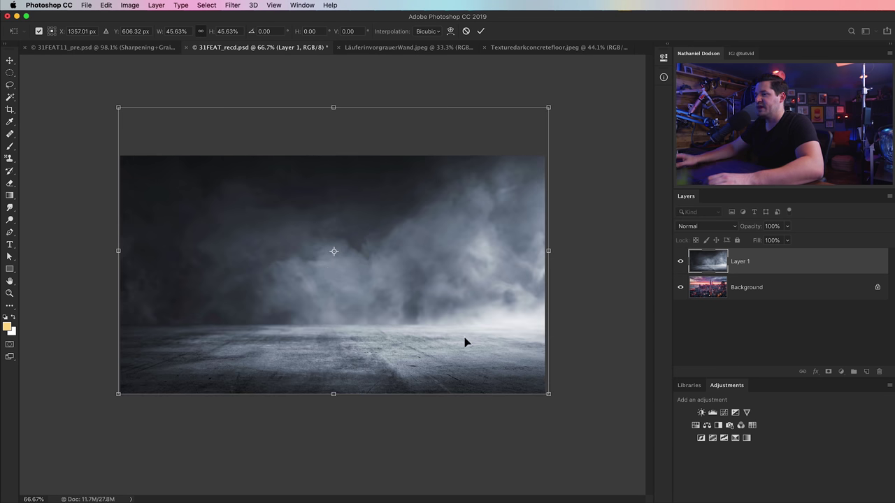
- Move the scaled concrete floor layer down to a Y position of about 650 px and commit the transform
{"action": "key", "text": "Down"}
{"action": "key", "text": "Down"}
{"action": "key", "text": "Down"}
{"action": "key", "text": "Down"}
{"action": "key", "text": "Down"}
{"action": "key", "text": "Down"}
{"action": "key", "text": "Down"}
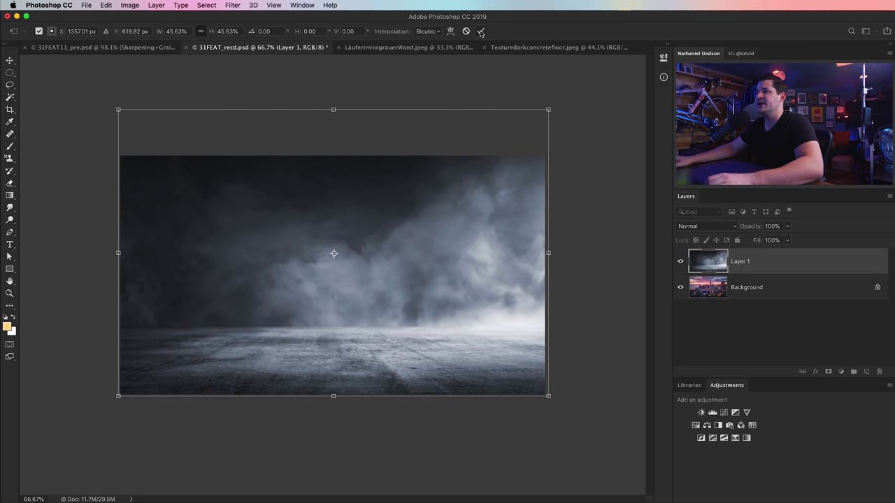
{"action": "key", "text": "shift+Down"}
{"action": "key", "text": "shift+Down"}
{"action": "key", "text": "shift+Down"}
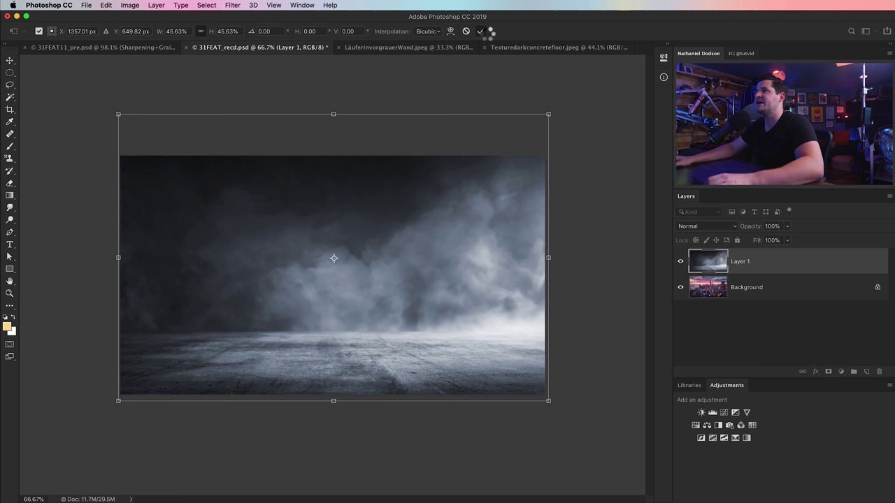
{"action": "left_click", "coordinate": [480, 30]}
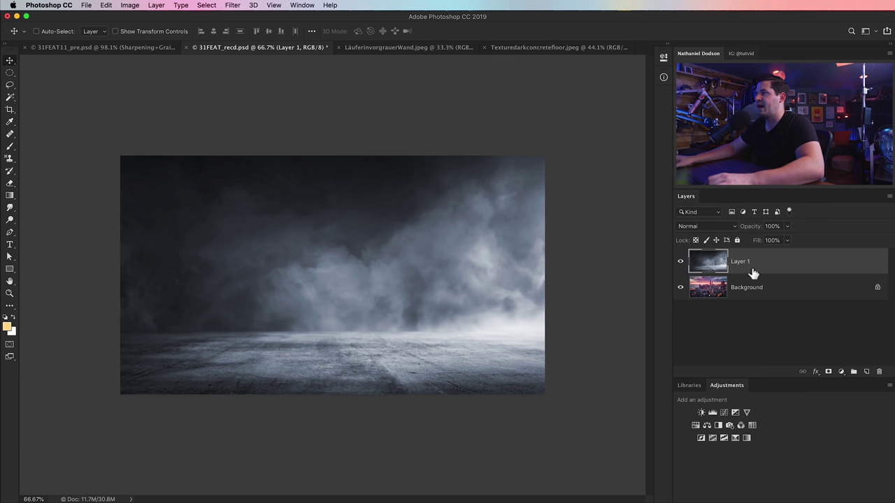
- Rename the concrete floor layer as Concrete
{"action": "double_click", "coordinate": [741, 263]}
{"action": "type", "text": "Concrete"}
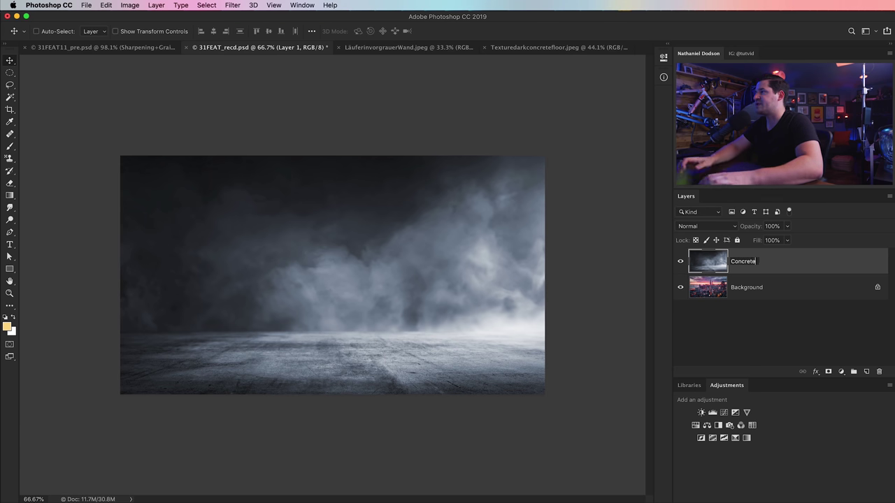
{"action": "key", "text": "Return"}
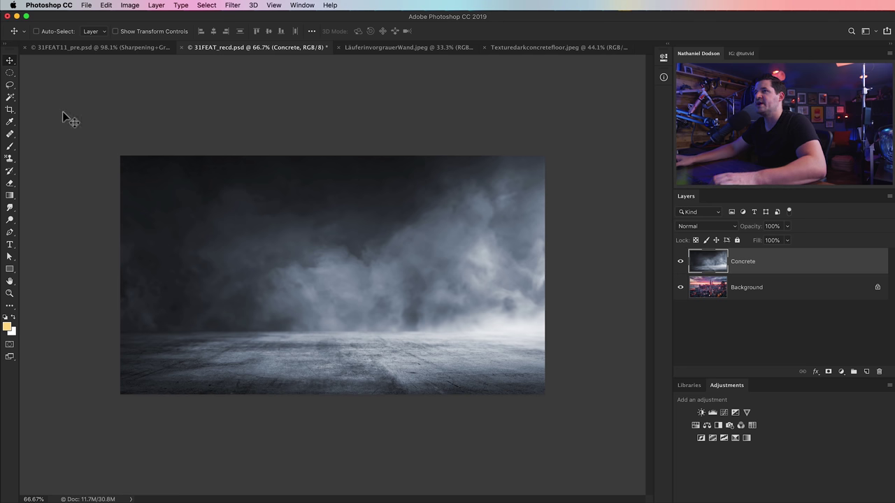
- Make a rectangular selection of the whole smoky area above the concrete floor, and check that its lower border follows the horizon
{"action": "left_click", "coordinate": [10, 72]}
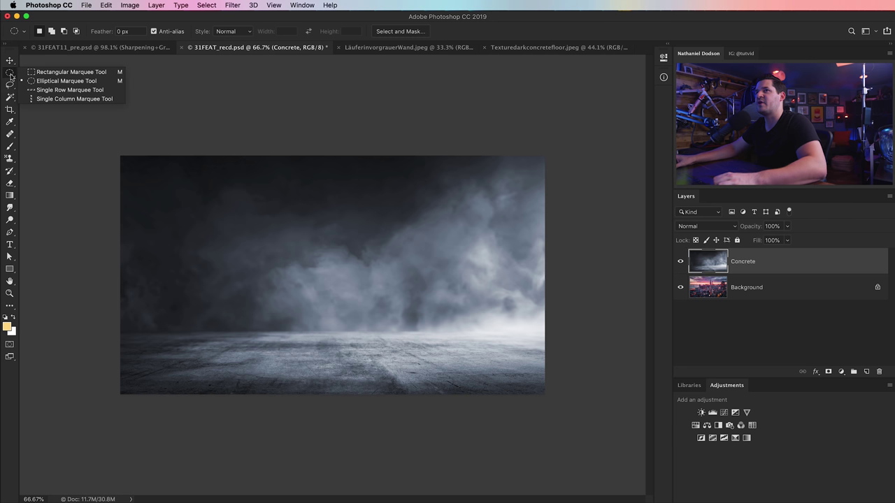
{"action": "left_click", "coordinate": [50, 72]}
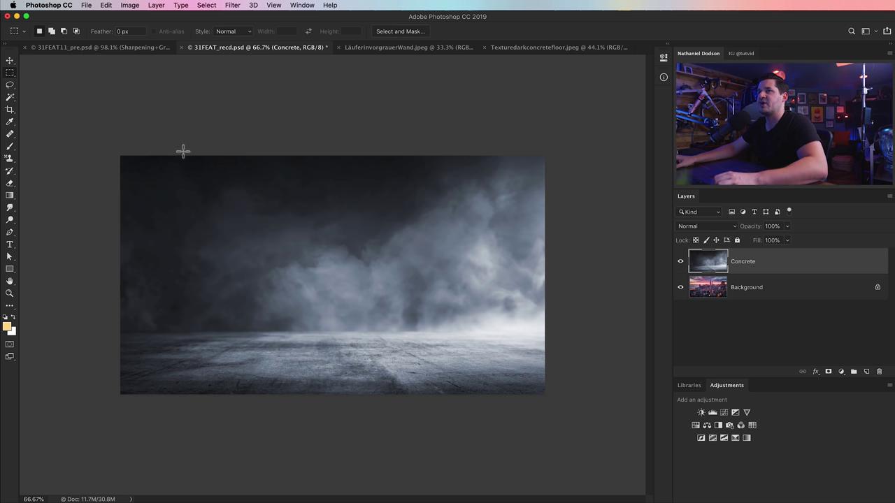
{"action": "left_click_drag", "start_coordinate": [104, 137], "coordinate": [625, 335]}
{"action": "key", "text": "z"}
{"action": "left_click", "coordinate": [345, 343]}
{"action": "left_click", "coordinate": [345, 343]}
{"action": "left_click_drag", "start_coordinate": [421, 321], "coordinate": [499, 258]}
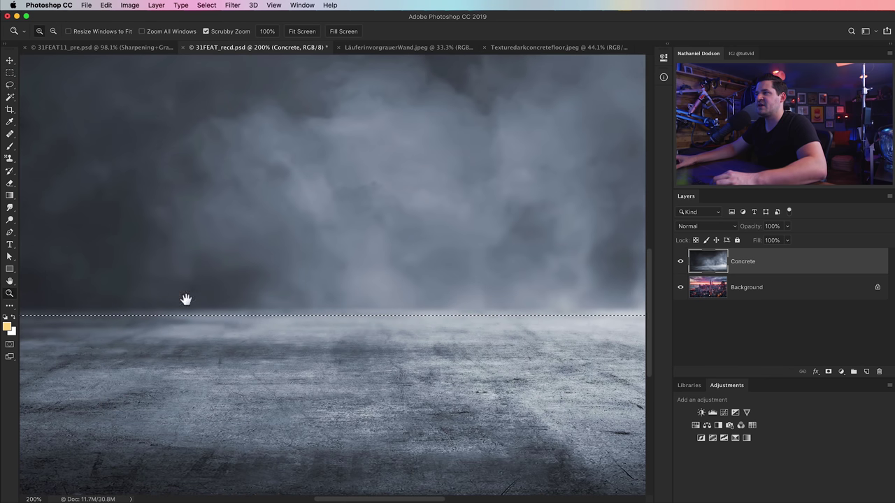
{"action": "left_click_drag", "start_coordinate": [184, 296], "coordinate": [561, 292]}
{"action": "left_click_drag", "start_coordinate": [259, 324], "coordinate": [190, 319]}
{"action": "key", "text": "super+minus"}
{"action": "key", "text": "super+minus"}
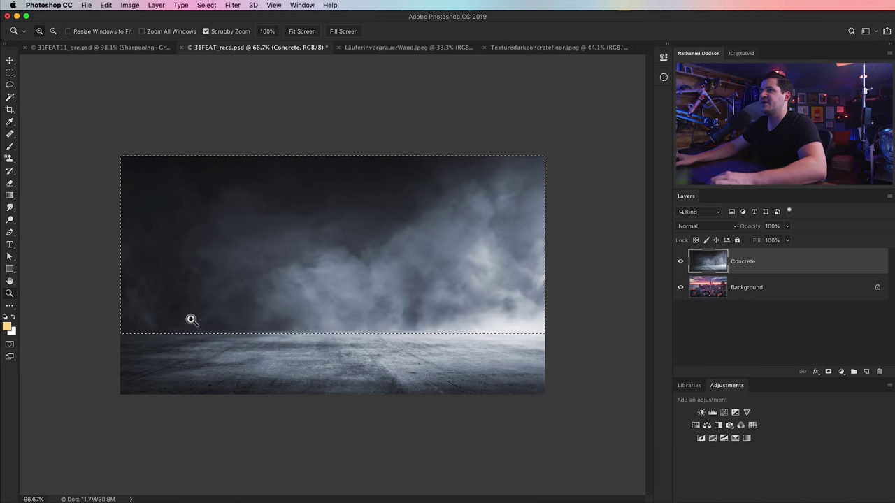
- Feather the selection of the smoky area by 3 pixels
{"action": "left_click", "coordinate": [209, 5]}
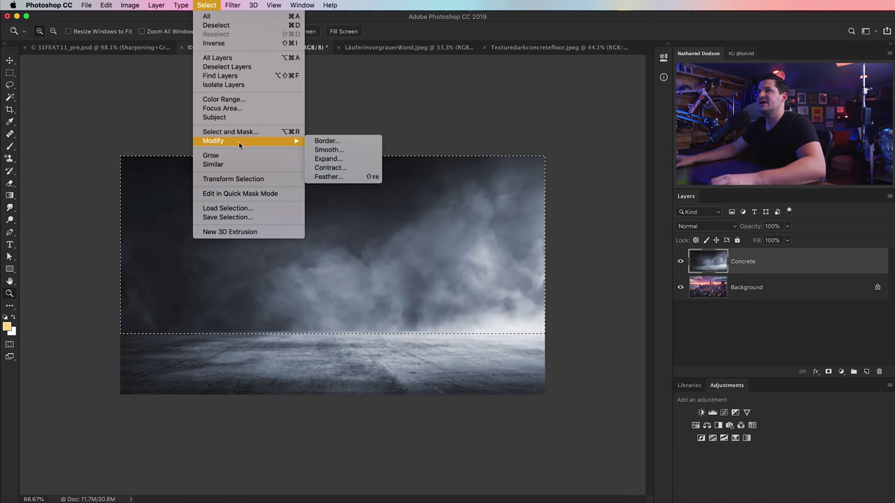
{"action": "left_click", "coordinate": [352, 178]}
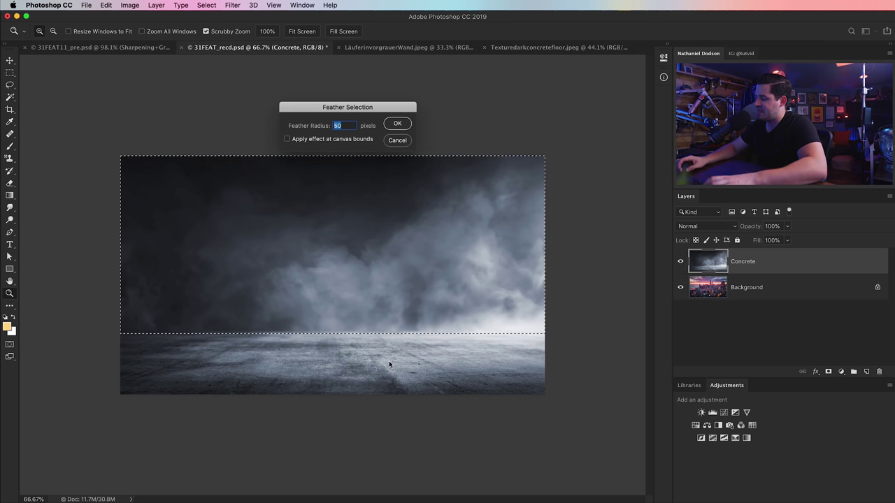
{"action": "type", "text": "3"}
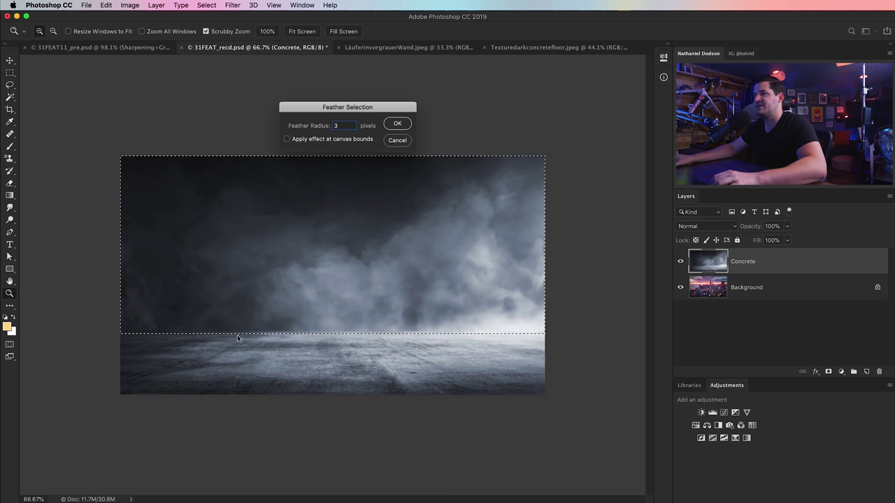
{"action": "left_click", "coordinate": [397, 124]}
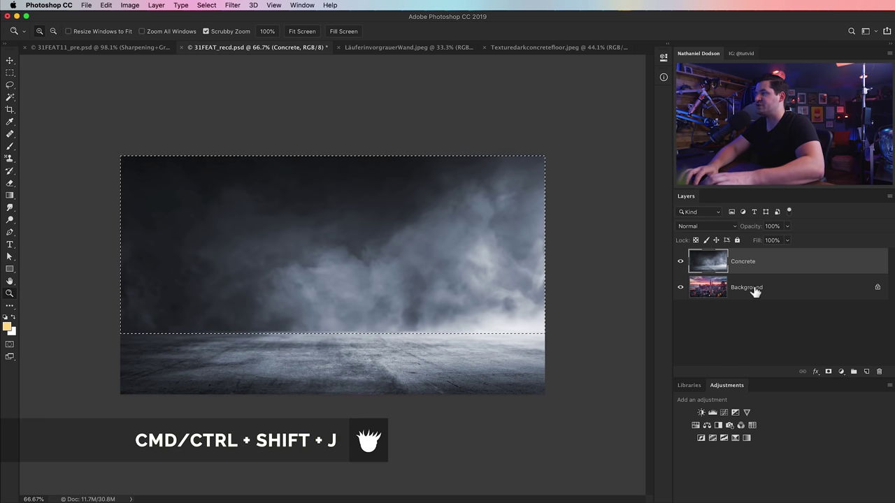
- Cut the selected smoky area onto its own layer named Smoke and hide that layer
{"action": "key", "text": "super+shift+j"}
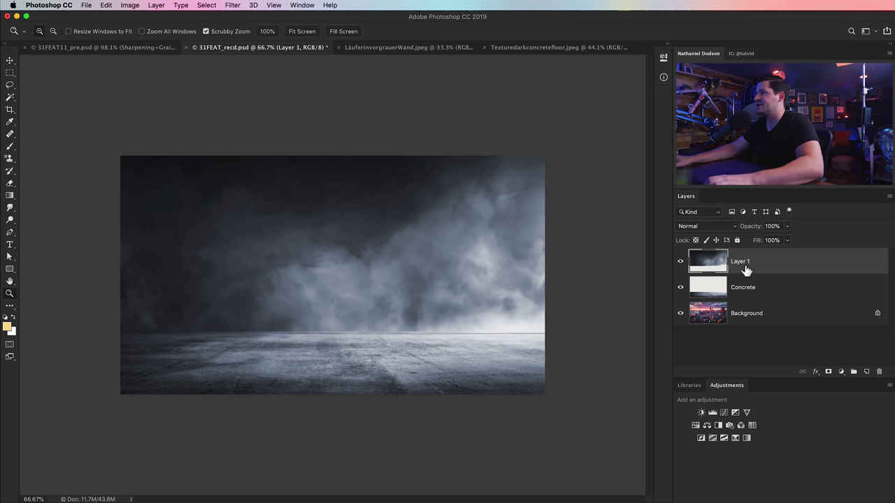
{"action": "key", "text": "Return"}
{"action": "left_click", "coordinate": [685, 261]}
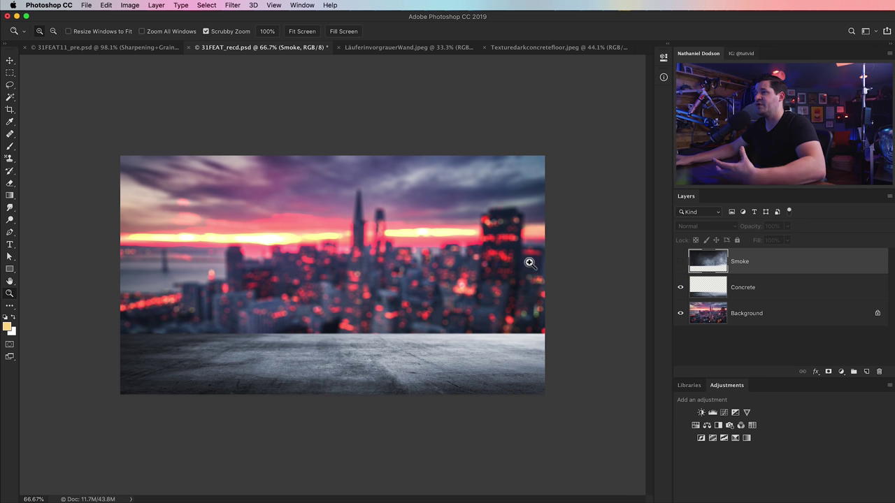
- Move the Smoke layer beneath the Concrete layer and make it visible again
{"action": "left_click", "coordinate": [751, 288]}
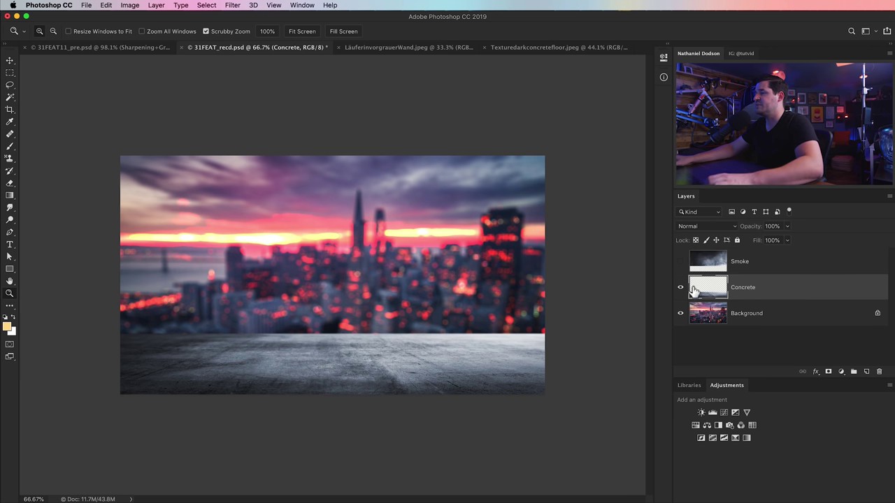
{"action": "left_click_drag", "start_coordinate": [745, 266], "coordinate": [774, 303]}
{"action": "left_click", "coordinate": [680, 287]}
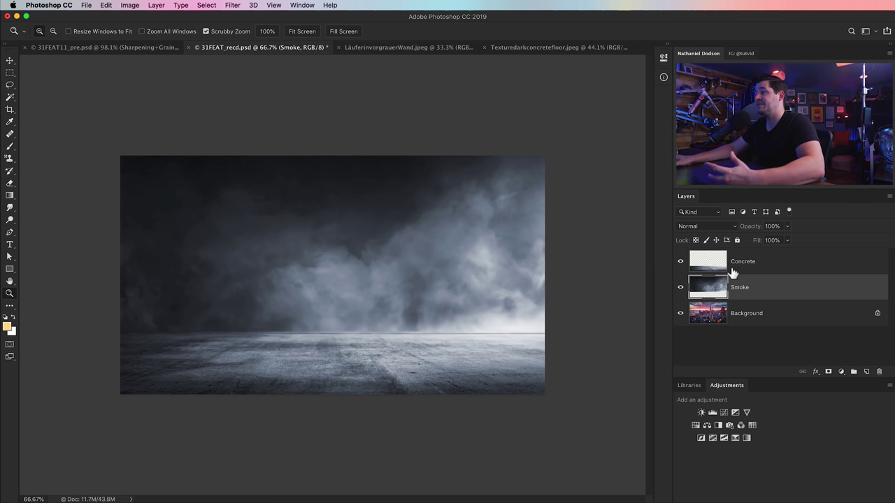
- Set the Smoke layer's blend mode to Screen and shift the layer down slightly behind the concrete's edge
{"action": "left_click", "coordinate": [714, 227]}
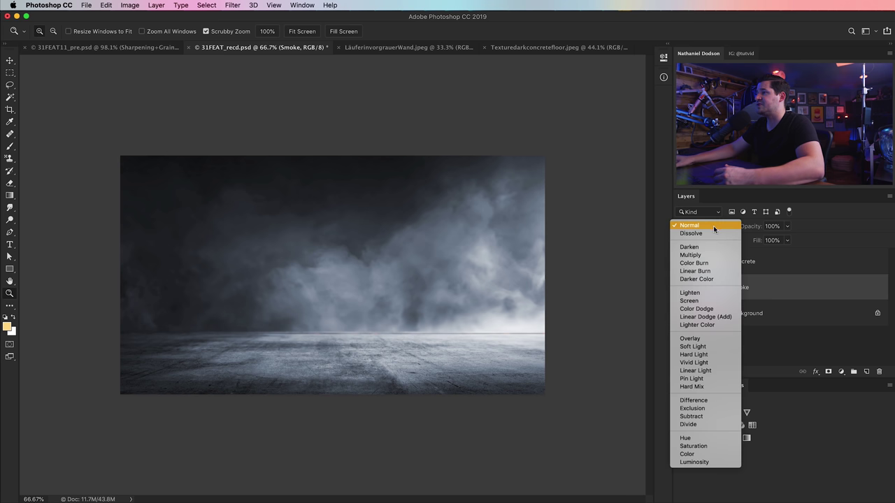
{"action": "left_click", "coordinate": [689, 301]}
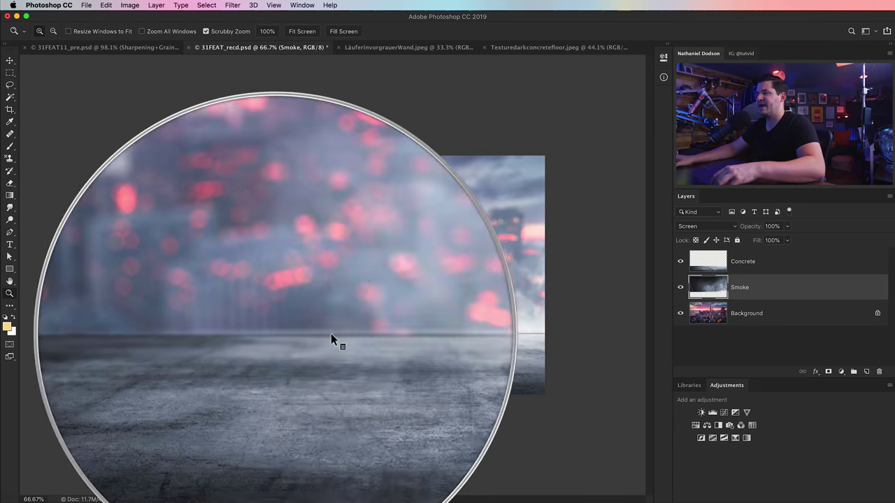
{"action": "key", "text": "v"}
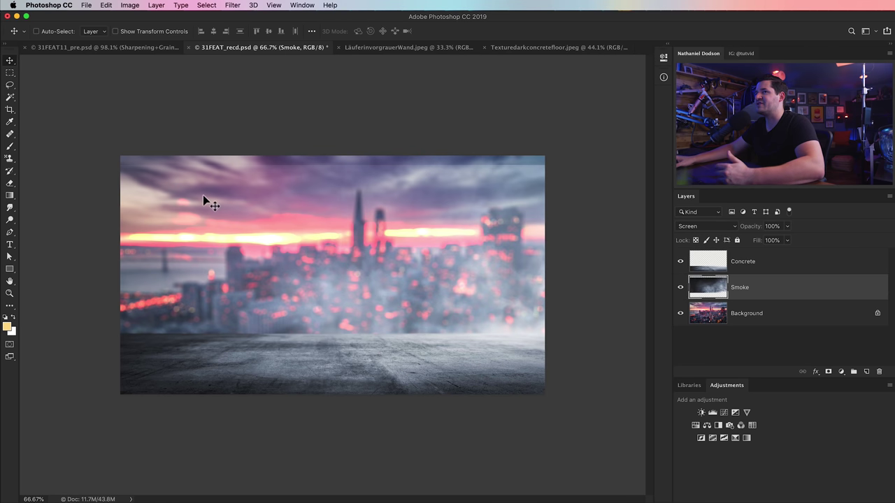
- Erase the Smoke layer's hard upper edge with a soft 900 px brush and set the layer's opacity to 74%
{"action": "left_click", "coordinate": [12, 183]}
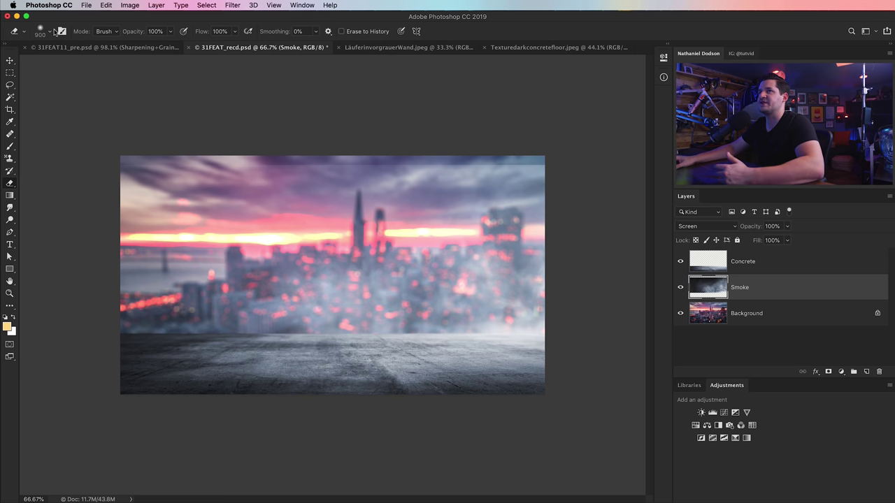
{"action": "right_click", "coordinate": [213, 225]}
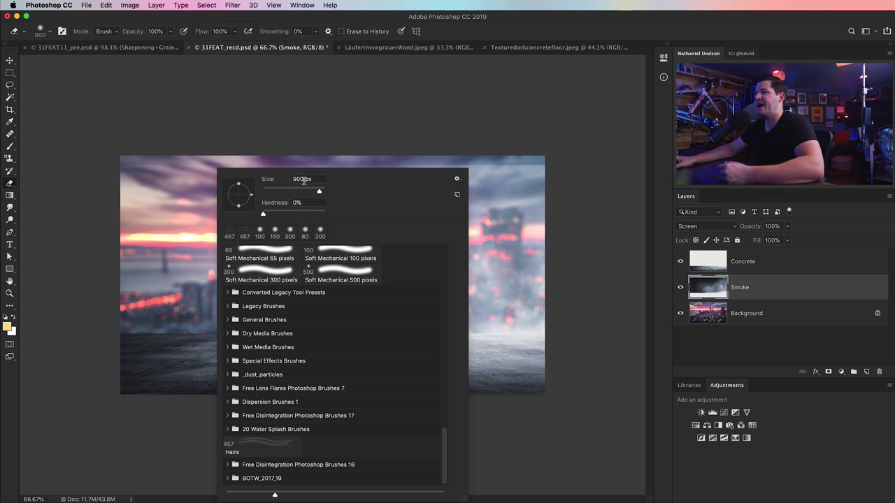
{"action": "left_click", "coordinate": [122, 129]}
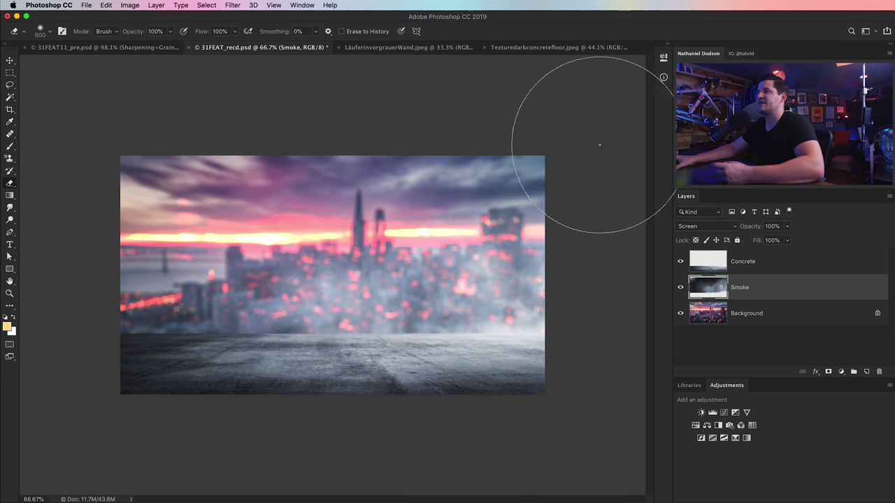
{"action": "key", "text": "v"}
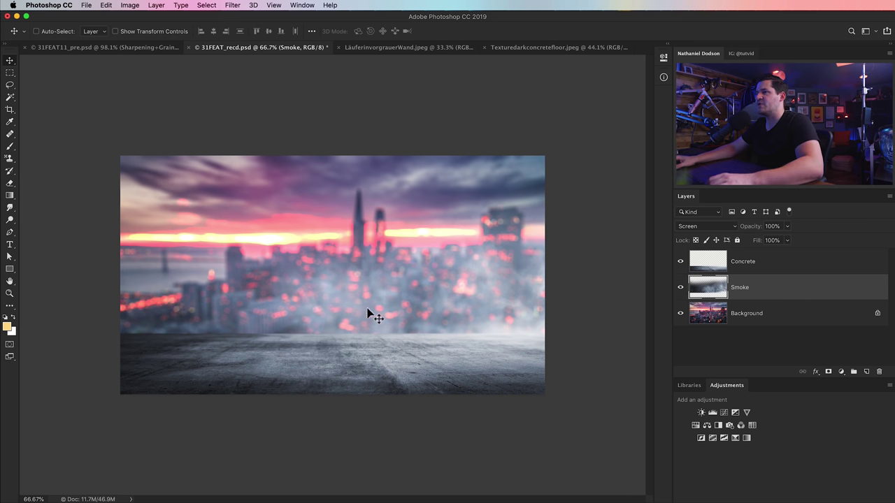
{"action": "left_click_drag", "start_coordinate": [758, 231], "coordinate": [745, 230]}
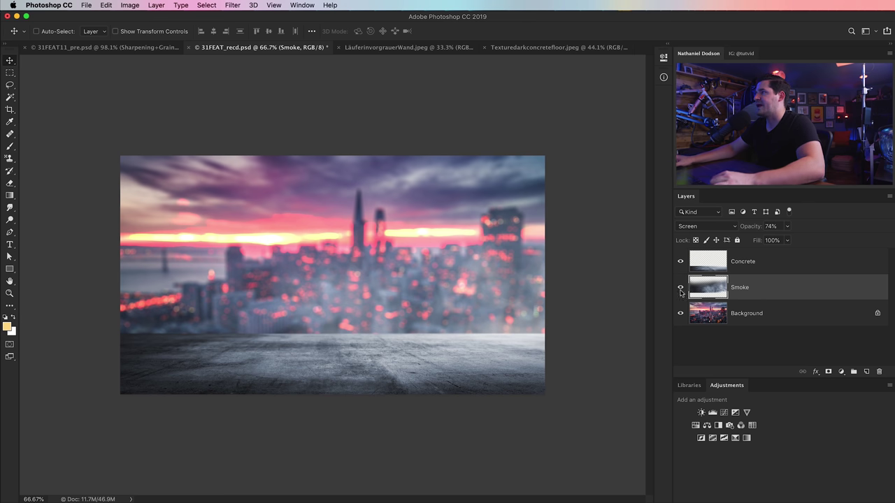
- Add a Vibrance adjustment clipped to the Concrete layer with Saturation at +66 and compare the floor with and without it
{"action": "left_click", "coordinate": [720, 262]}
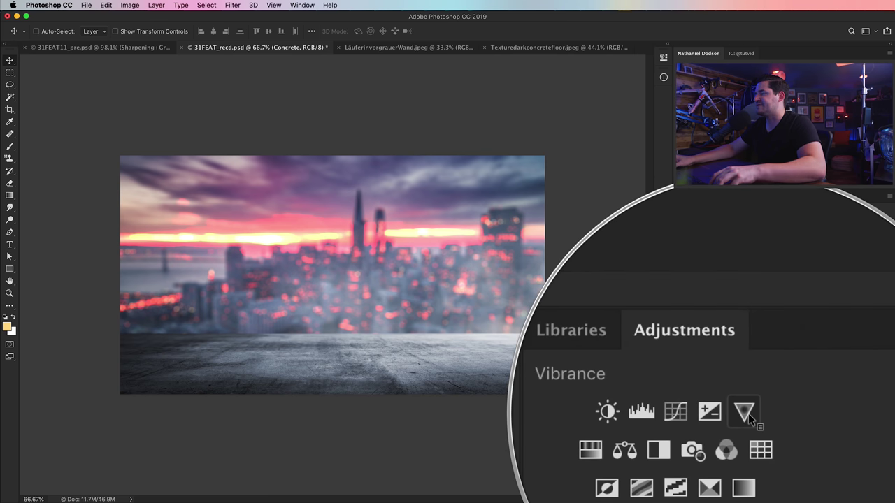
{"action": "left_click", "coordinate": [747, 413]}
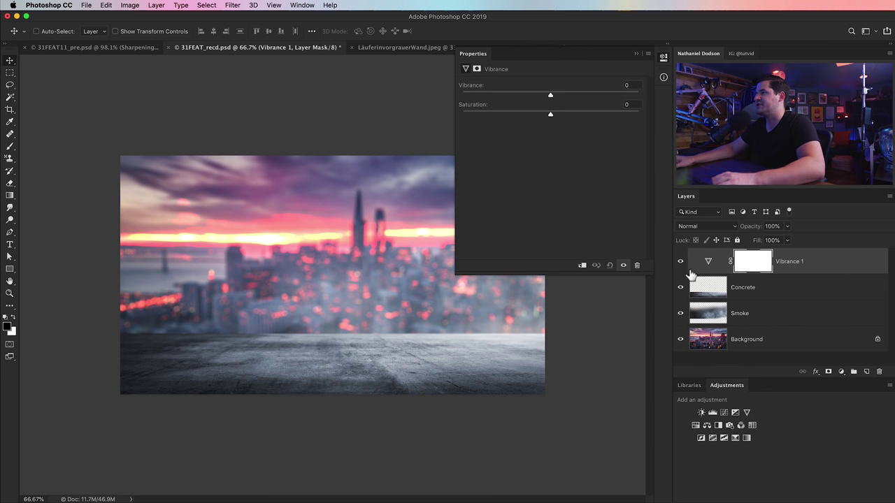
{"action": "left_click", "coordinate": [582, 267]}
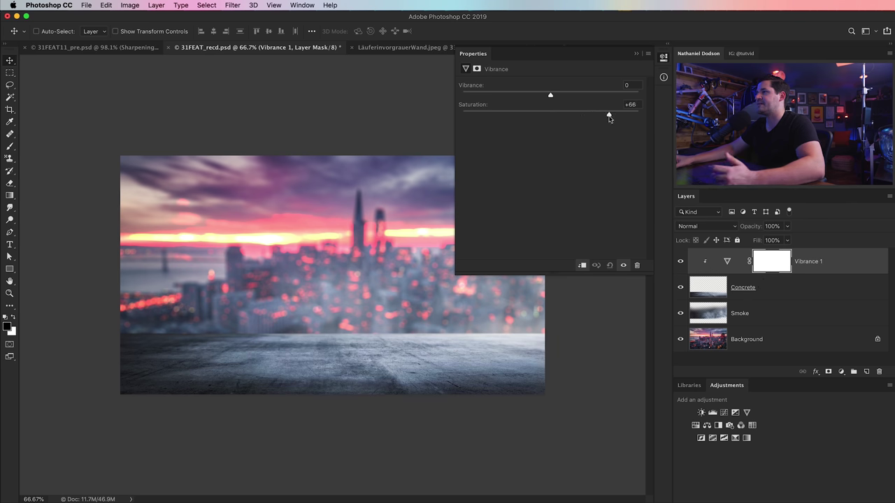
{"action": "left_click", "coordinate": [664, 56]}
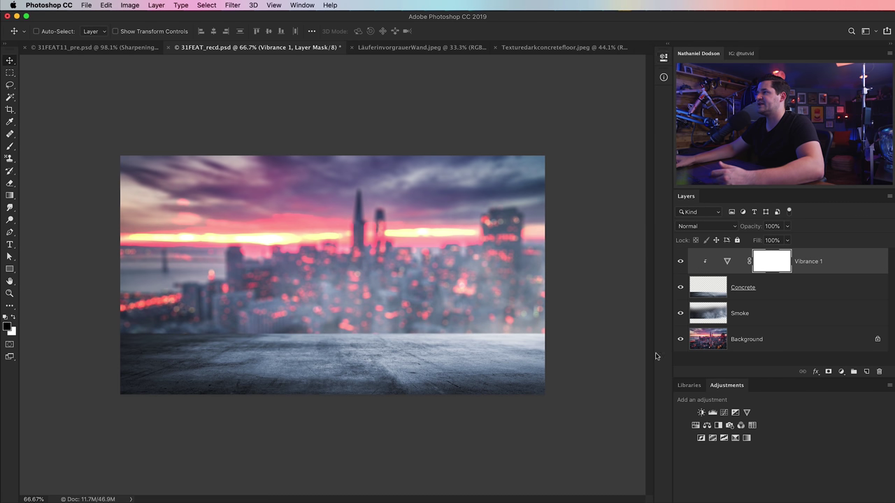
{"action": "left_click", "coordinate": [680, 262]}
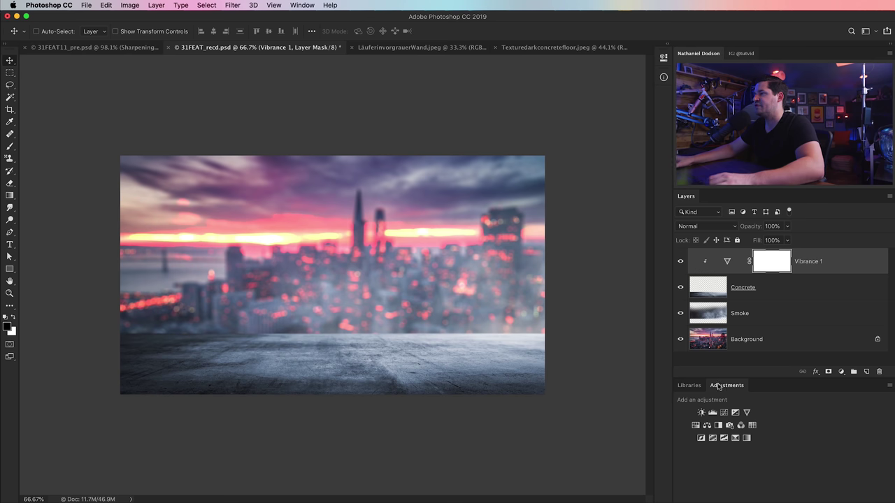
- Place the seamless wire mesh fence image from the Images library into the composite
{"action": "left_click", "coordinate": [688, 386]}
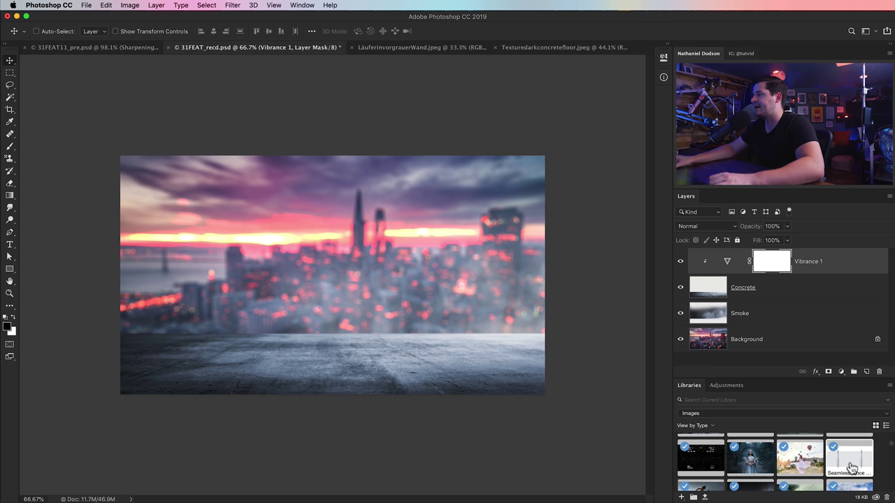
{"action": "left_click_drag", "start_coordinate": [859, 468], "coordinate": [223, 301]}
{"action": "left_click", "coordinate": [727, 387]}
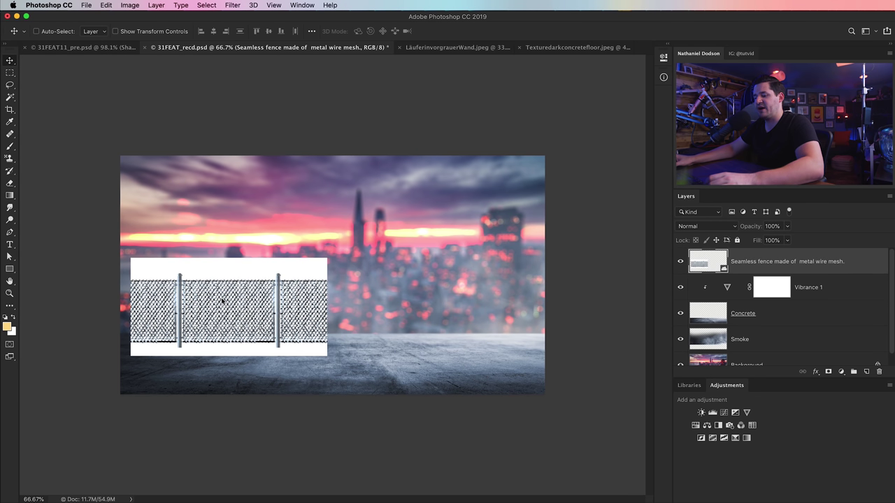
- Scale the fence image to about half its size and place it at the canvas's left edge over the concrete's rear edge
{"action": "left_click", "coordinate": [109, 5]}
{"action": "left_click", "coordinate": [336, 257]}
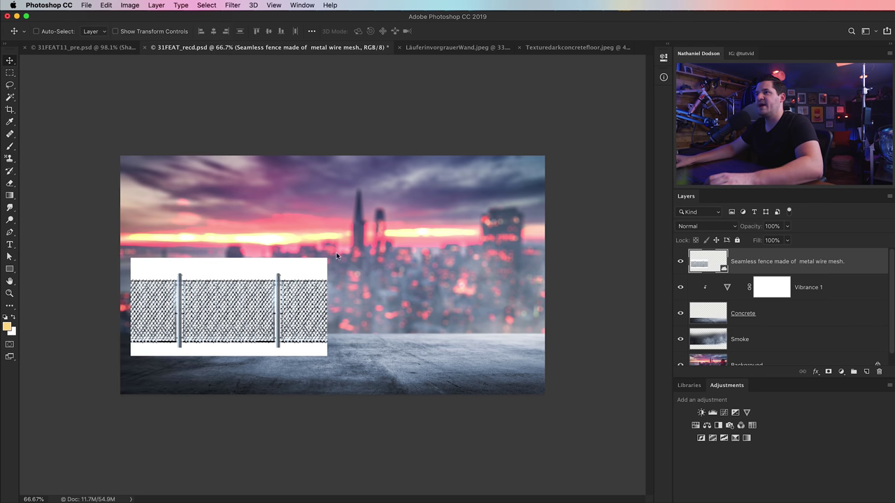
{"action": "left_click_drag", "start_coordinate": [326, 259], "coordinate": [222, 312]}
{"action": "mouse_move", "coordinate": [206, 351]}
{"action": "left_mouse_down"}
{"action": "mouse_move", "coordinate": [222, 324]}
{"action": "mouse_move", "coordinate": [196, 337]}
{"action": "left_mouse_up"}
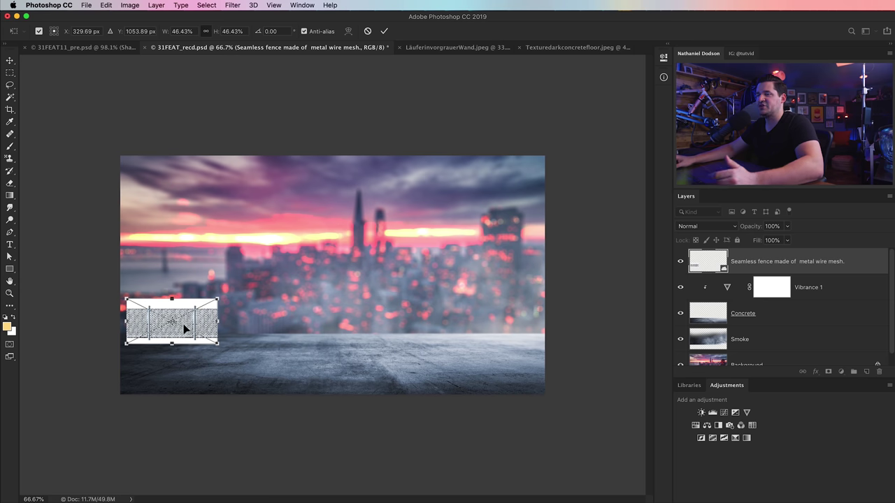
{"action": "left_click_drag", "start_coordinate": [221, 299], "coordinate": [196, 327]}
{"action": "key", "text": "Return"}
- Duplicate the fence directly to the right of the original and nudge the copy left to close the seam
{"action": "key", "text": "z"}
{"action": "left_click", "coordinate": [170, 318]}
{"action": "left_click", "coordinate": [171, 319]}
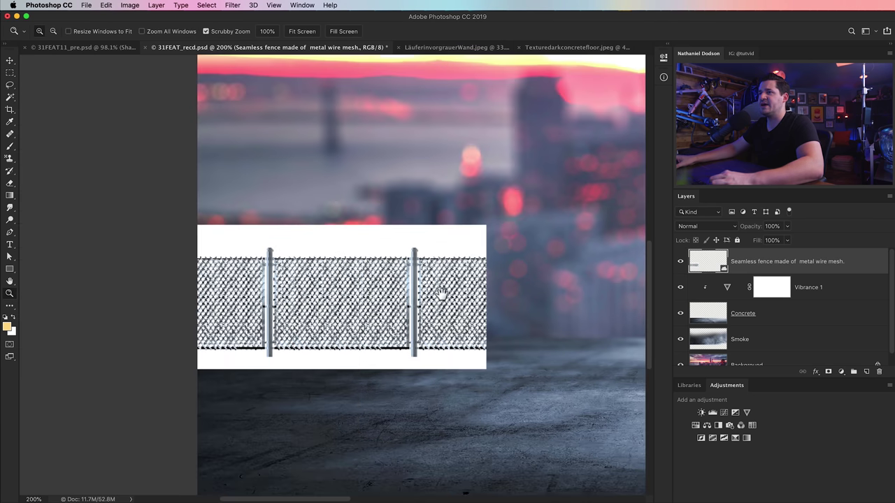
{"action": "left_click_drag", "start_coordinate": [439, 293], "coordinate": [386, 285]}
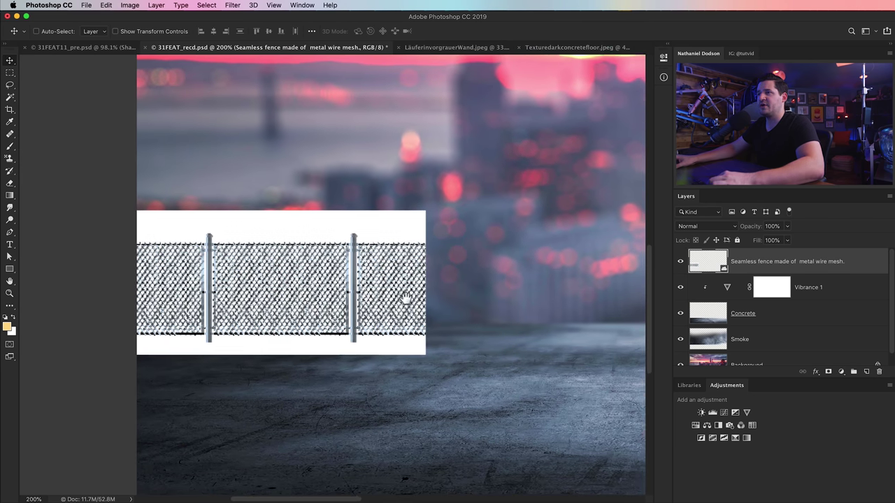
{"action": "scroll", "coordinate": [370, 296], "scroll_direction": "right", "scroll_amount": 3}
{"action": "left_click_drag", "start_coordinate": [286, 285], "coordinate": [575, 285]}
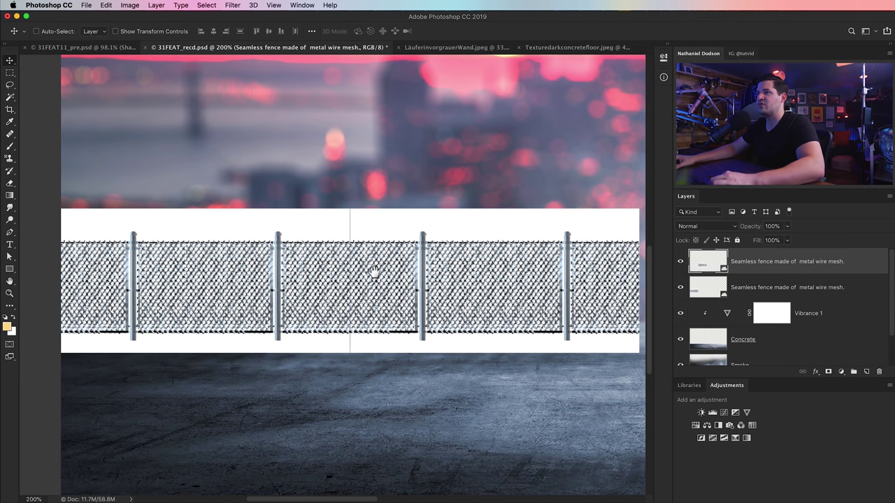
{"action": "scroll", "coordinate": [363, 263], "scroll_direction": "up", "scroll_amount": 1}
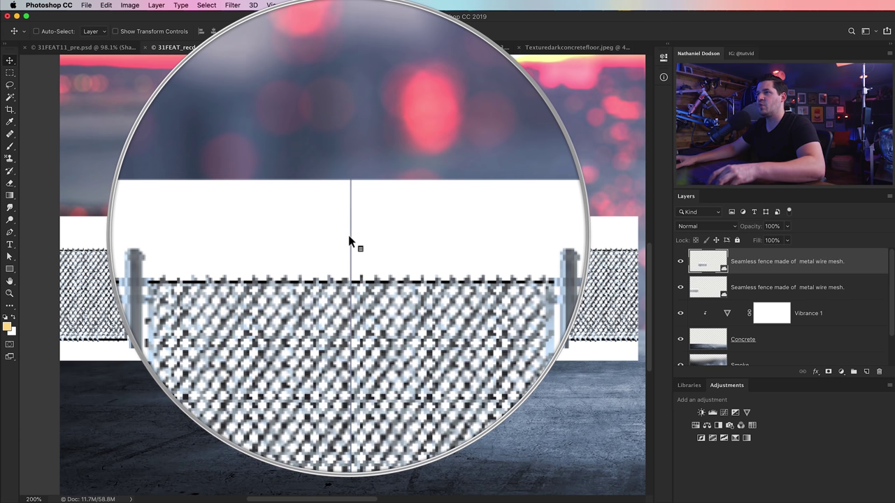
{"action": "key", "text": "Left"}
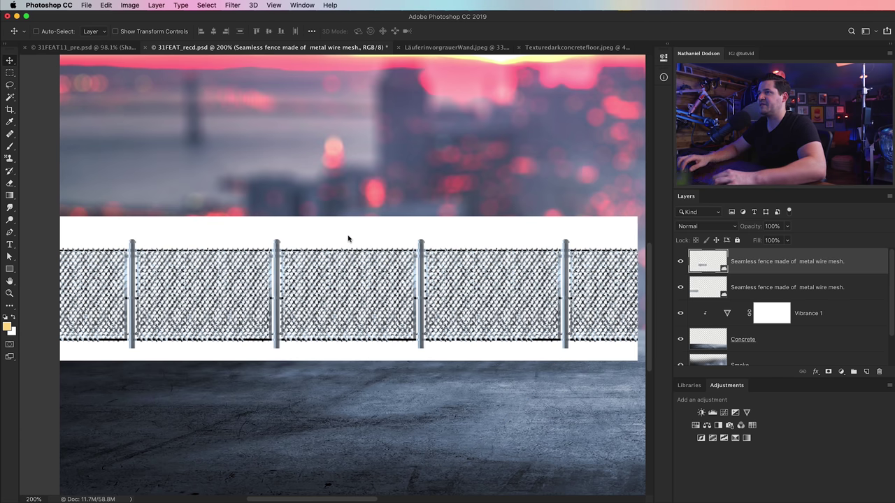
- Continue the fence with three more copies laid end to end until it spans the canvas to its right edge
{"action": "scroll", "coordinate": [197, 284], "scroll_direction": "right", "scroll_amount": 2}
{"action": "left_click_drag", "start_coordinate": [485, 293], "coordinate": [164, 259]}
{"action": "key", "text": "super+j"}
{"action": "key", "text": "super+j"}
{"action": "left_click_drag", "start_coordinate": [86, 269], "coordinate": [396, 266]}
{"action": "key", "text": "super+j"}
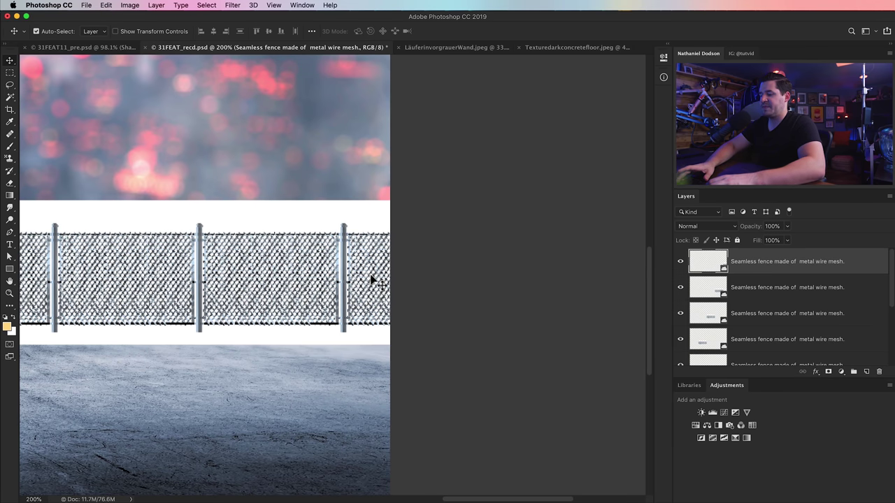
- Merge all five fence layers into a single layer
{"action": "key", "text": "super+minus"}
{"action": "key", "text": "super+minus"}
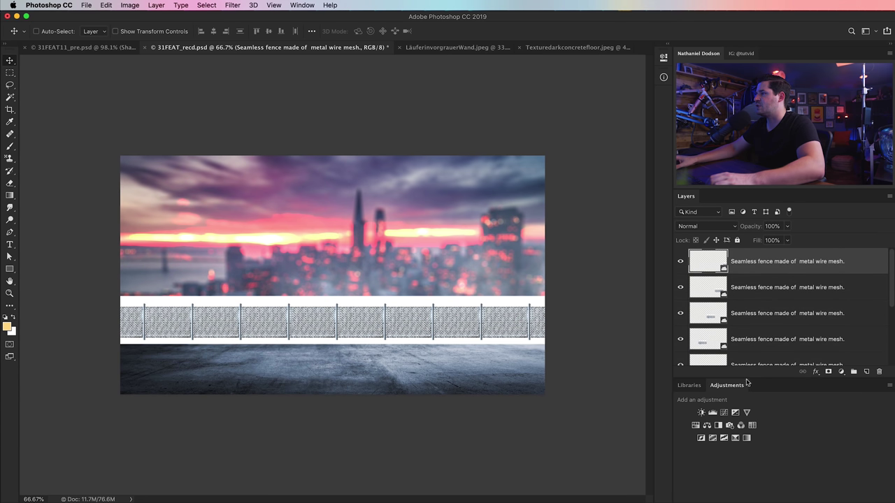
{"action": "left_click_drag", "start_coordinate": [748, 380], "coordinate": [748, 428]}
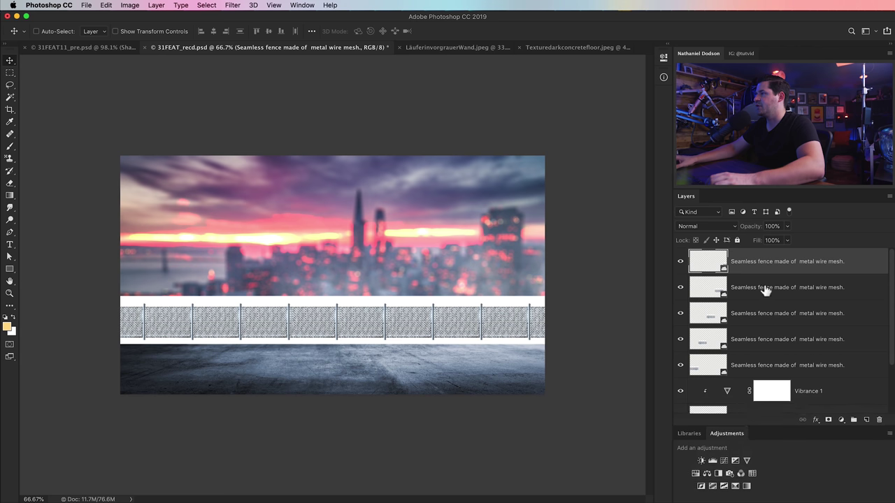
{"action": "left_click", "coordinate": [761, 370], "text": "shift"}
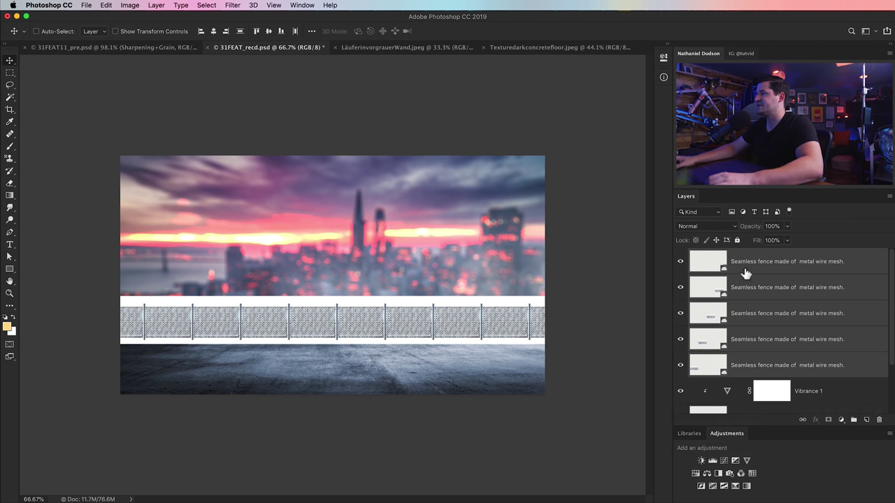
{"action": "key", "text": "super+e"}
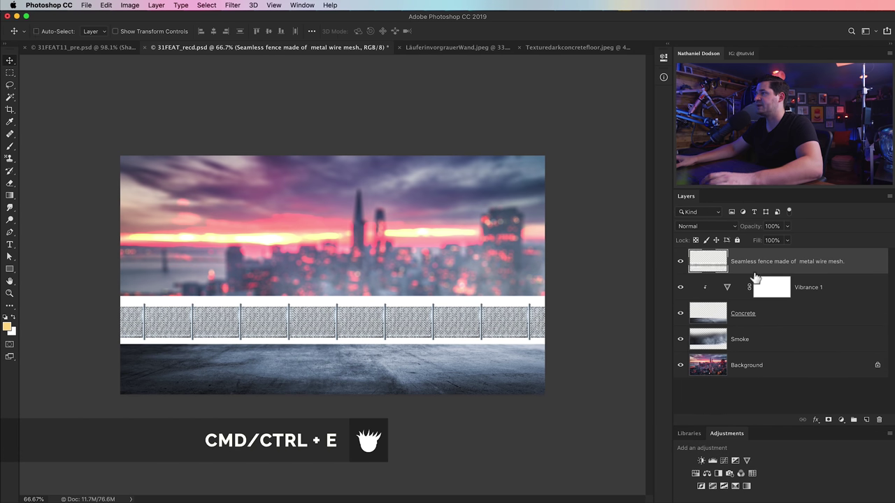
- Set the merged fence layer's blend mode to Multiply and its opacity to 51%
{"action": "left_click", "coordinate": [720, 224]}
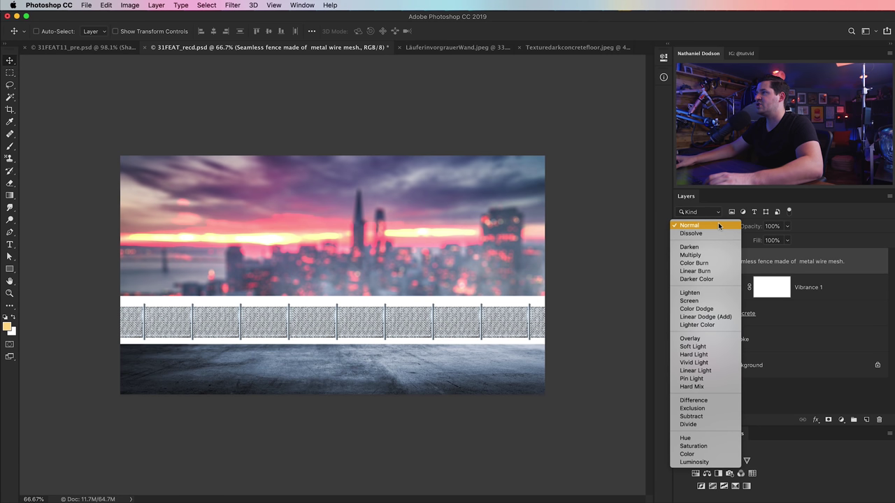
{"action": "left_click", "coordinate": [696, 256]}
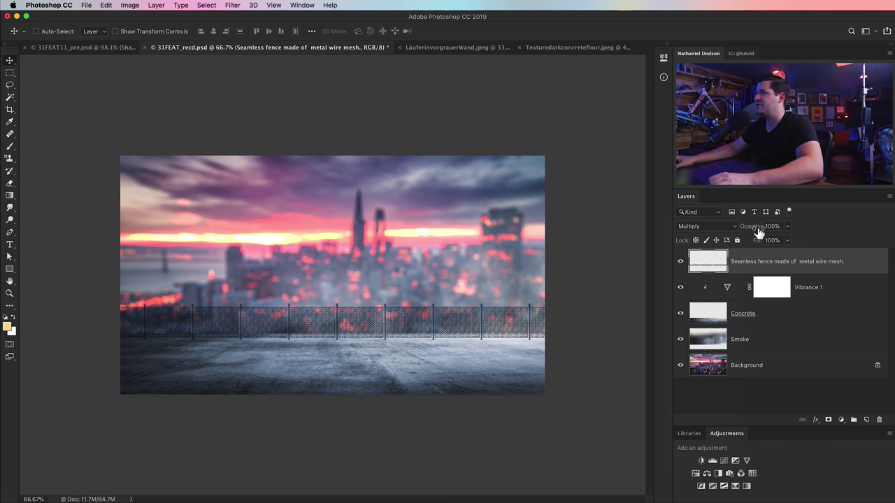
{"action": "left_click_drag", "start_coordinate": [759, 231], "coordinate": [737, 231]}
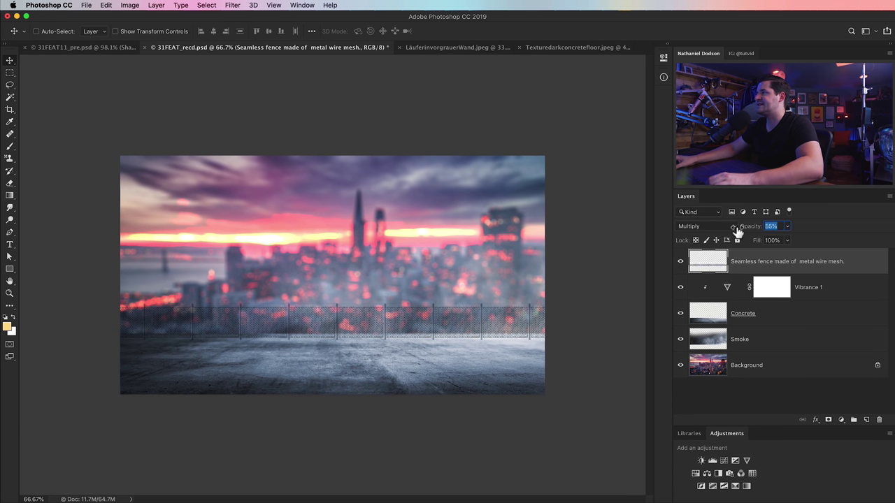
{"action": "left_click_drag", "start_coordinate": [734, 230], "coordinate": [735, 231]}
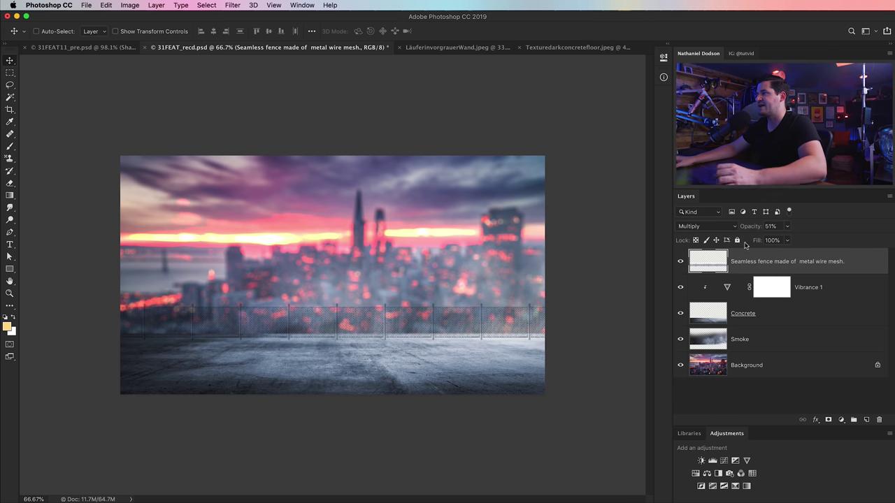
- Rename the merged fence layer as Fence
{"action": "double_click", "coordinate": [765, 261]}
{"action": "type", "text": "Fence"}
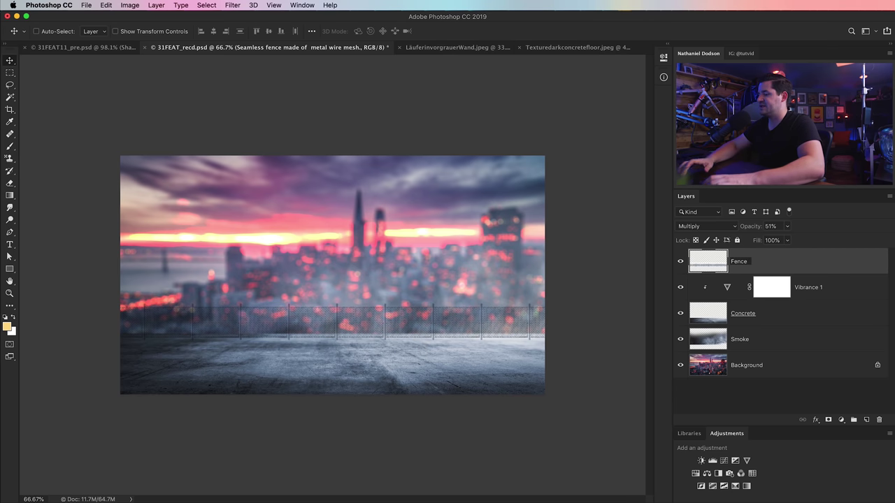
{"action": "key", "text": "Return"}
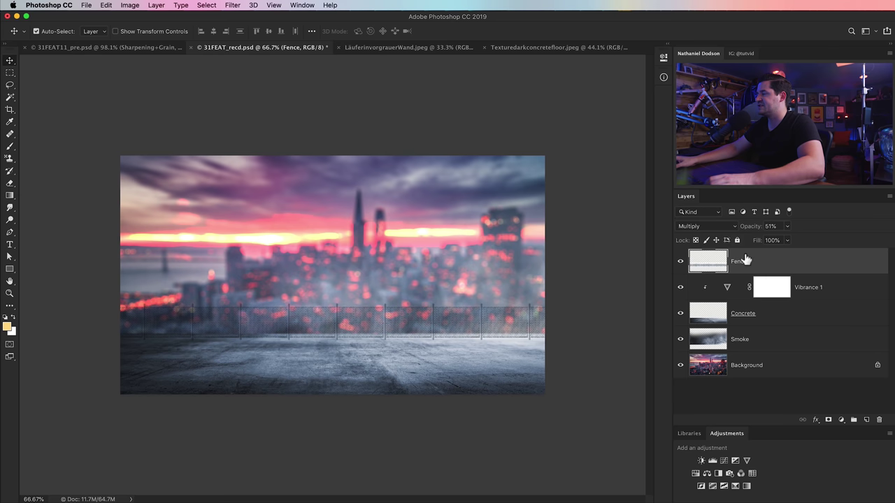
- Duplicate the Fence layer and squash the copy vertically to 11.40% height at the base of the fence
{"action": "key", "text": "super+j"}
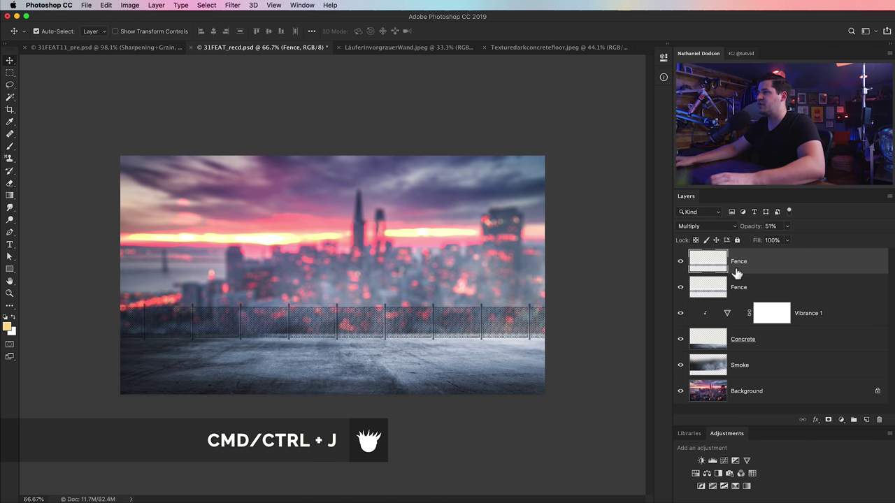
{"action": "left_click", "coordinate": [109, 6]}
{"action": "left_click", "coordinate": [161, 214]}
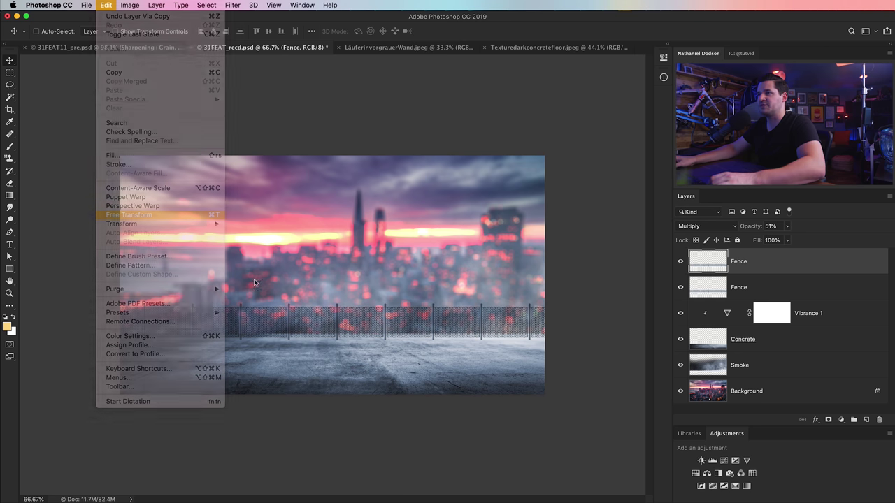
{"action": "key", "text": "super+equal"}
{"action": "key", "text": "super+equal"}
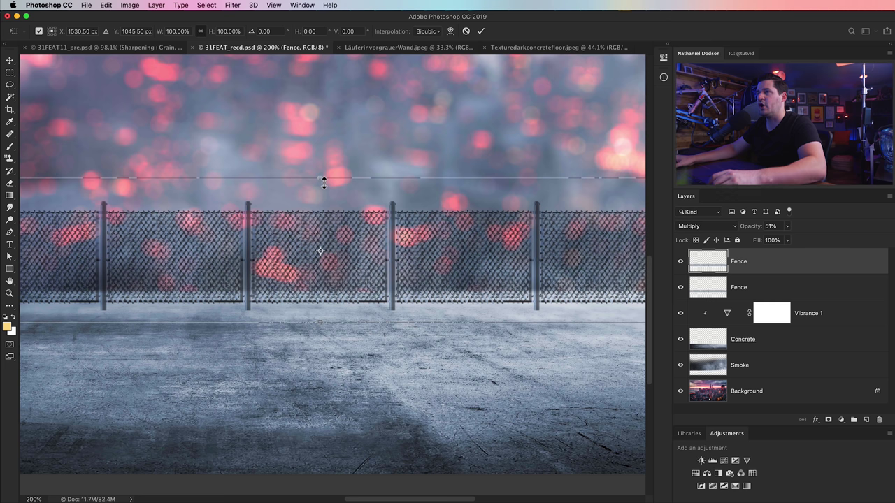
{"action": "left_click_drag", "start_coordinate": [321, 190], "coordinate": [330, 315]}
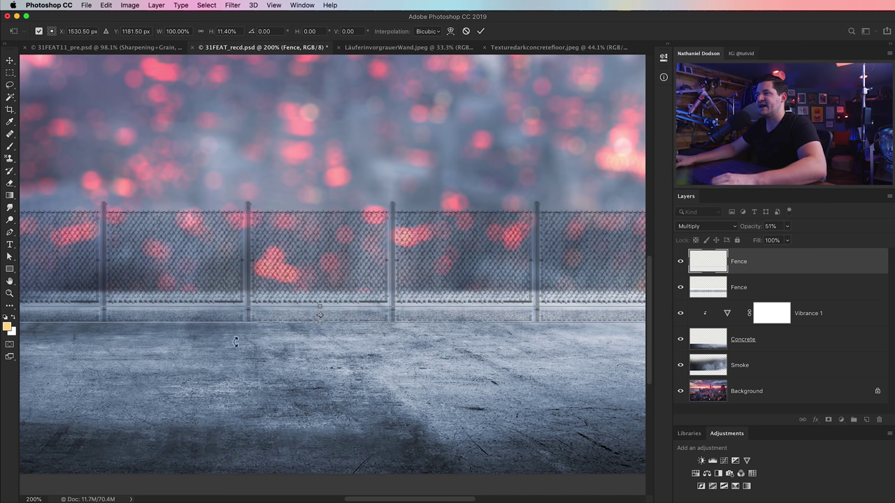
{"action": "key", "text": "Return"}
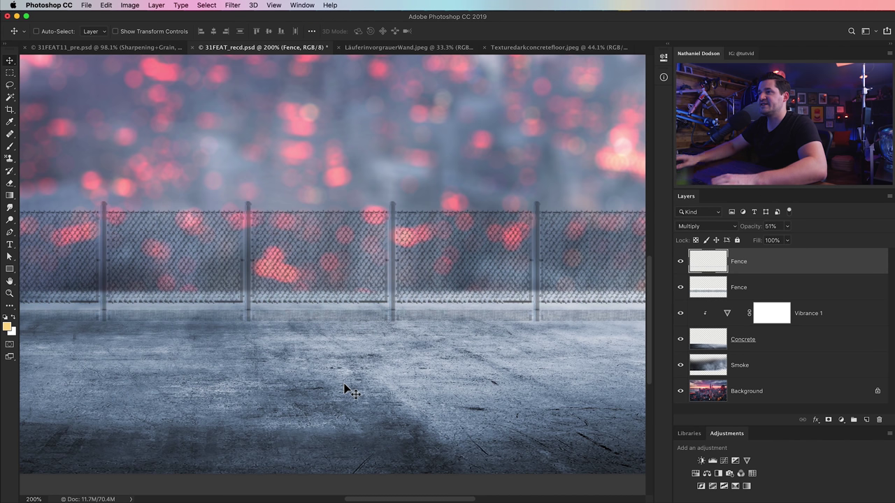
- Raise the squashed Fence copy's opacity to 100% and soften it with a 3-pixel Gaussian Blur
{"action": "left_click_drag", "start_coordinate": [372, 325], "coordinate": [396, 382]}
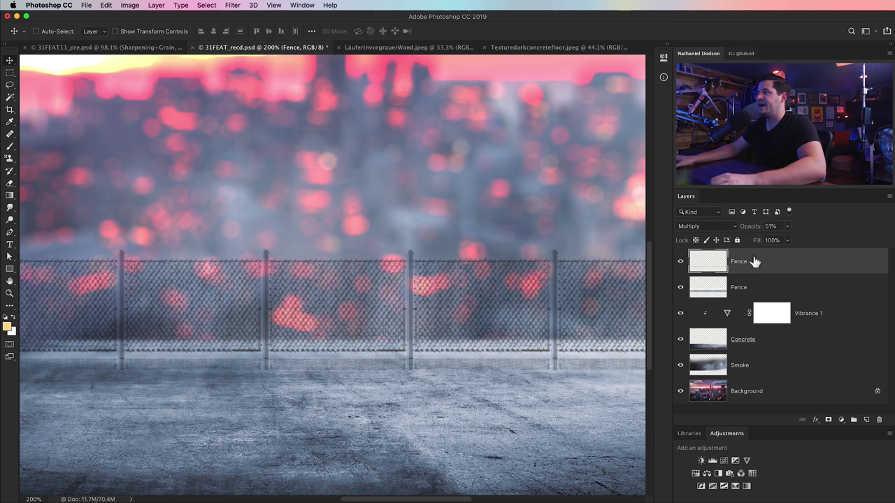
{"action": "key", "text": "0"}
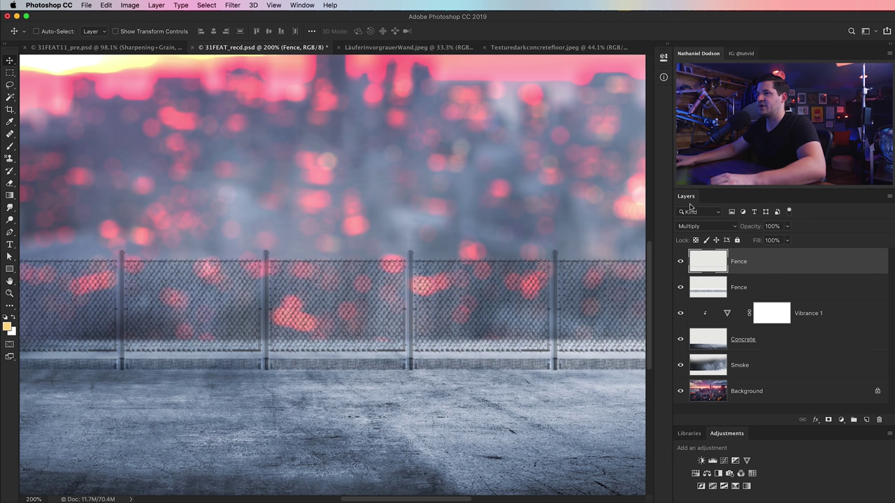
{"action": "left_click", "coordinate": [232, 8]}
{"action": "mouse_move", "coordinate": [276, 120]}
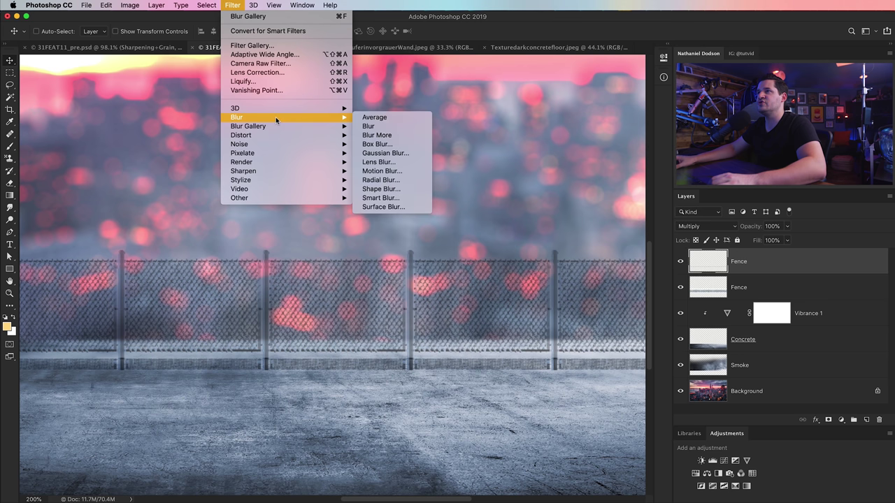
{"action": "left_click", "coordinate": [386, 153]}
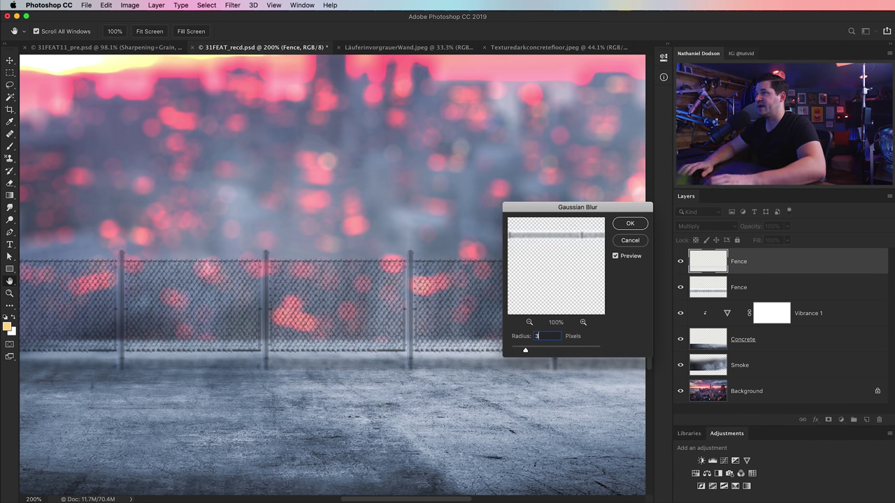
{"action": "key", "text": "Return"}
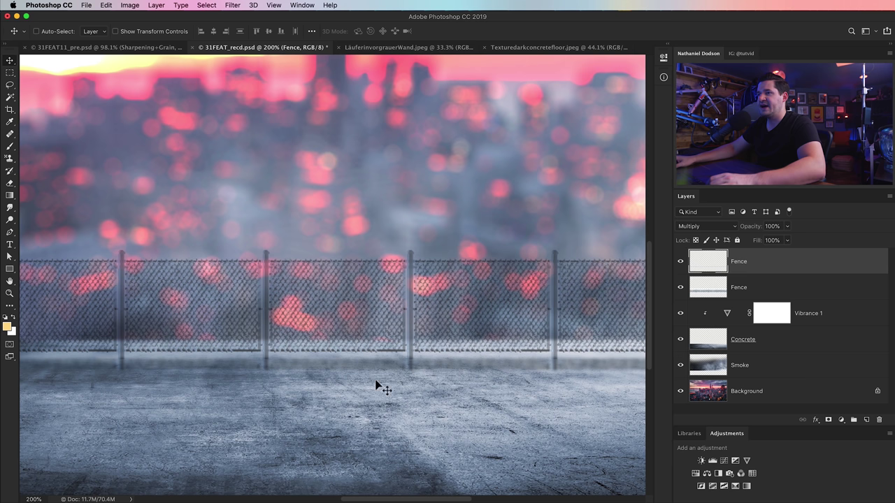
- Squash the blurred Fence copy slightly, pulling its lower edge up toward the base of the fence
{"action": "key", "text": "super+t"}
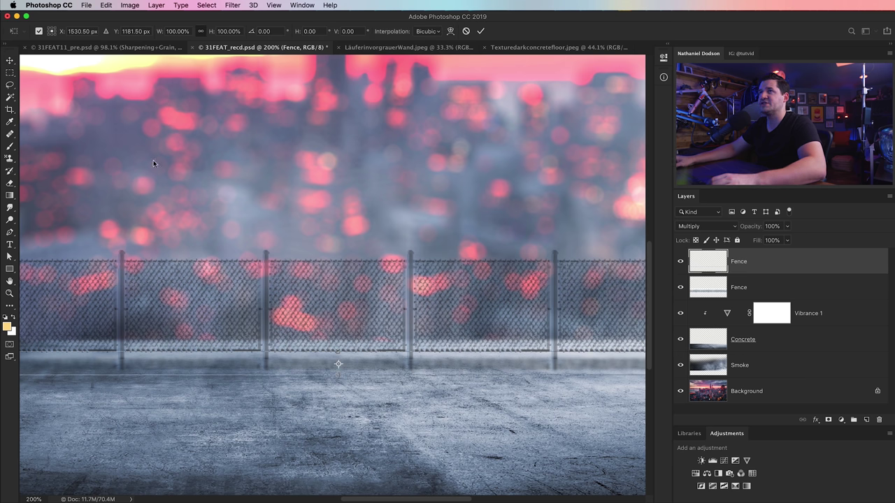
{"action": "left_click", "coordinate": [105, 5]}
{"action": "left_click", "coordinate": [376, 419]}
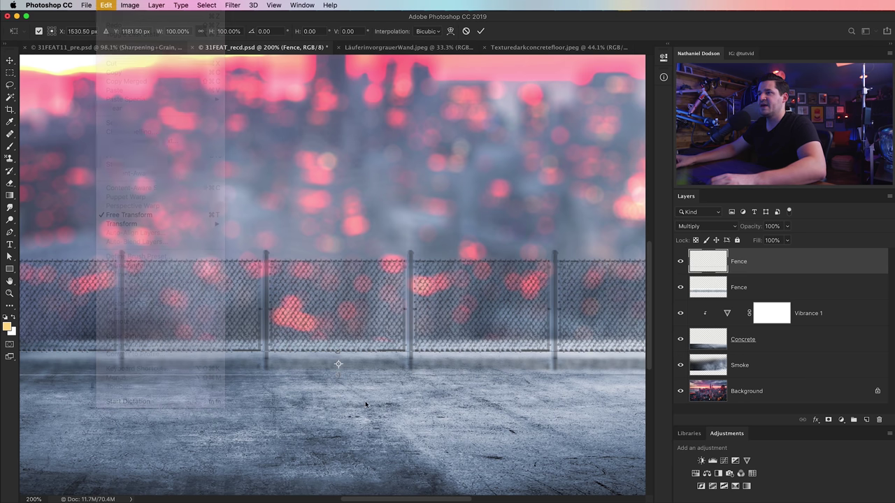
{"action": "left_click_drag", "start_coordinate": [339, 377], "coordinate": [338, 368]}
{"action": "key", "text": "Return"}
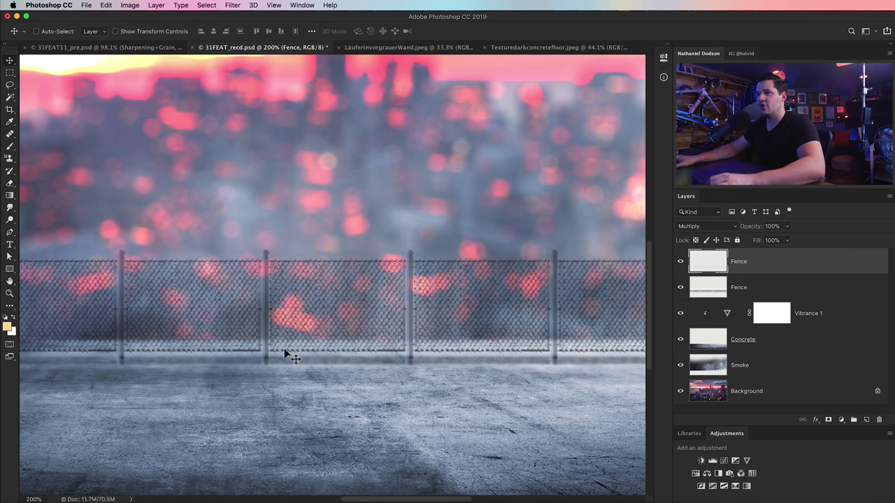
- Try the blurred Fence copy at 78% opacity and restore it to 100%
{"action": "key", "text": "super+minus"}
{"action": "key", "text": "super+minus"}
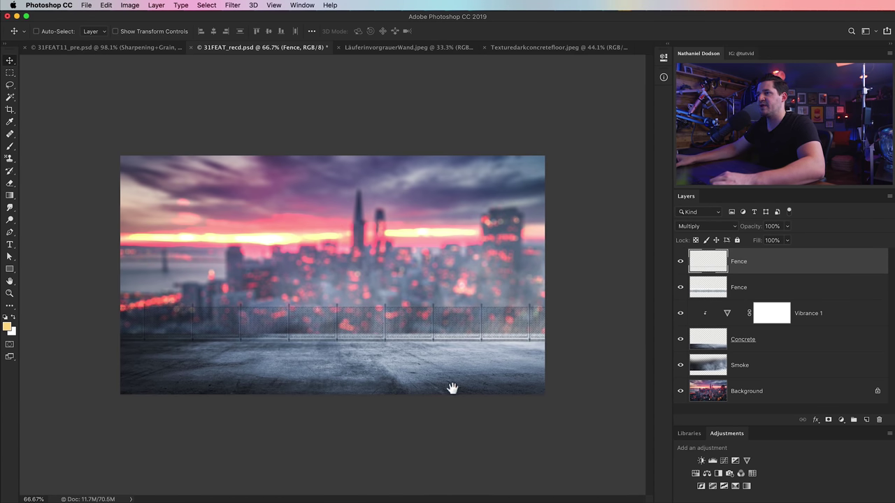
{"action": "left_click_drag", "start_coordinate": [758, 233], "coordinate": [751, 233]}
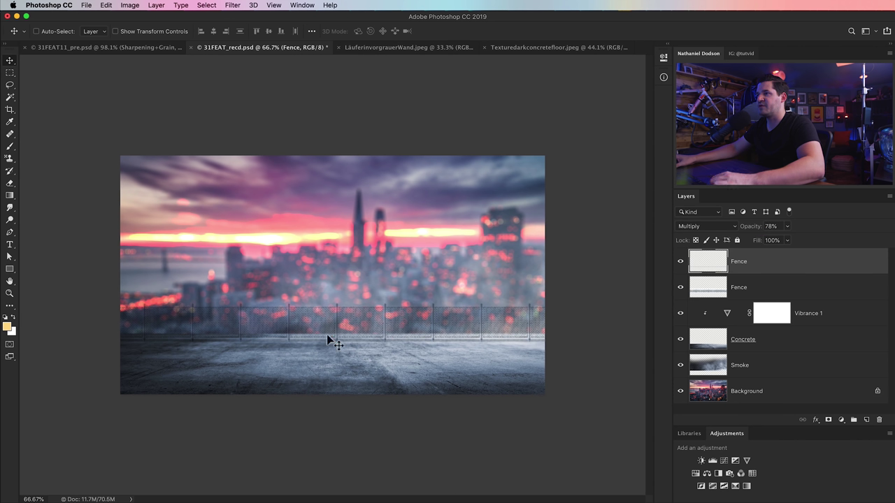
{"action": "key", "text": "z"}
{"action": "left_click", "coordinate": [370, 352]}
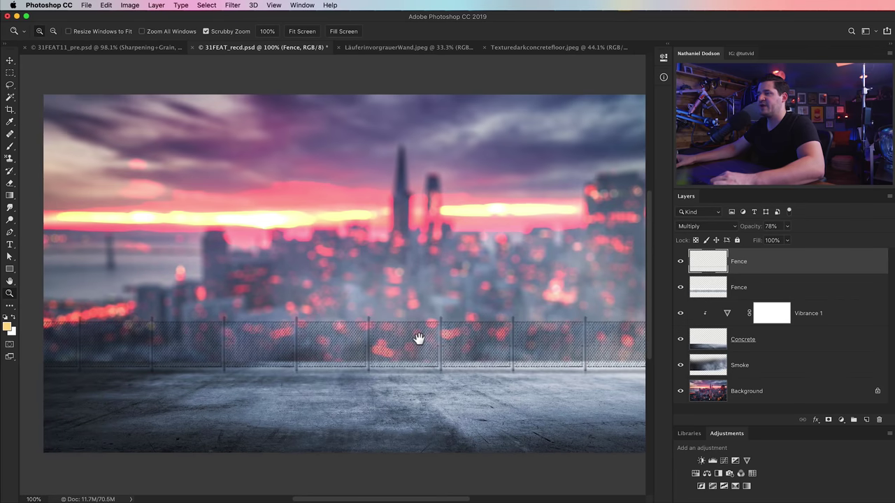
{"action": "scroll", "coordinate": [455, 389], "scroll_direction": "right", "scroll_amount": 2}
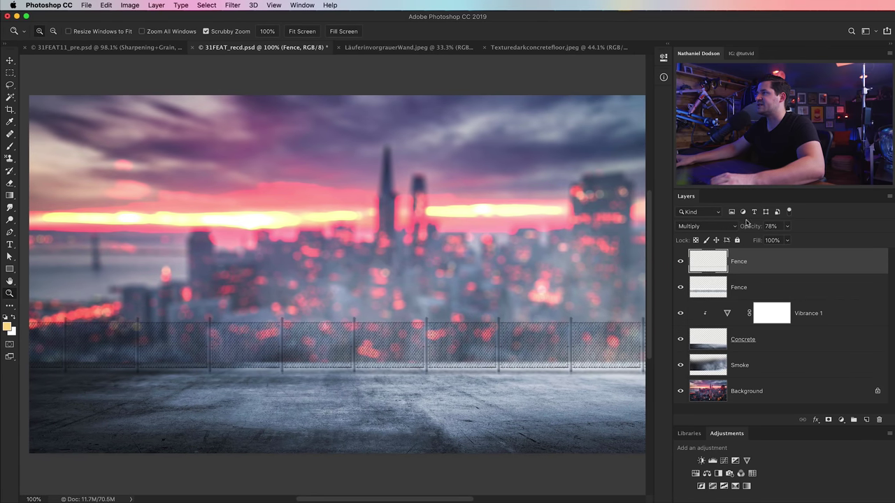
{"action": "left_click_drag", "start_coordinate": [772, 230], "coordinate": [799, 316]}
{"action": "scroll", "coordinate": [361, 381], "scroll_direction": "right", "scroll_amount": 2}
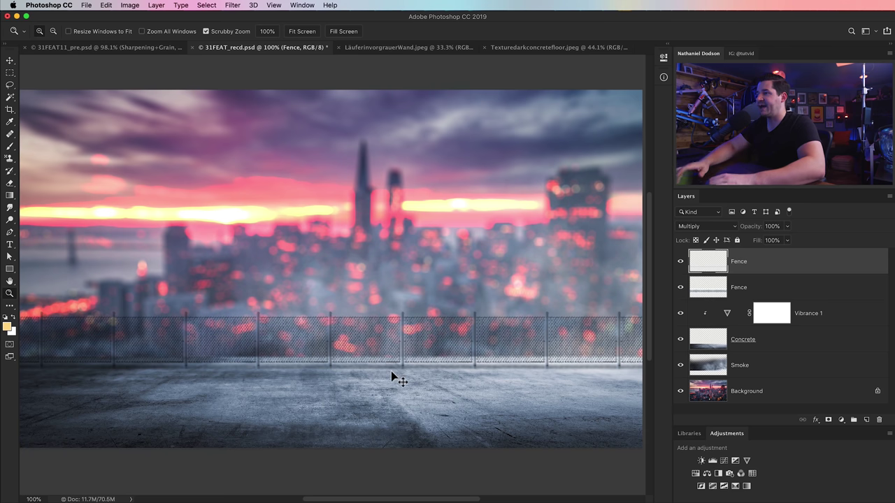
- Copy the masked Model layer from 31FEAT11_pre.psd into the 31FEAT_recd.psd composite, above the Fence layers
{"action": "left_click", "coordinate": [391, 371], "text": "alt"}
{"action": "left_click", "coordinate": [401, 49]}
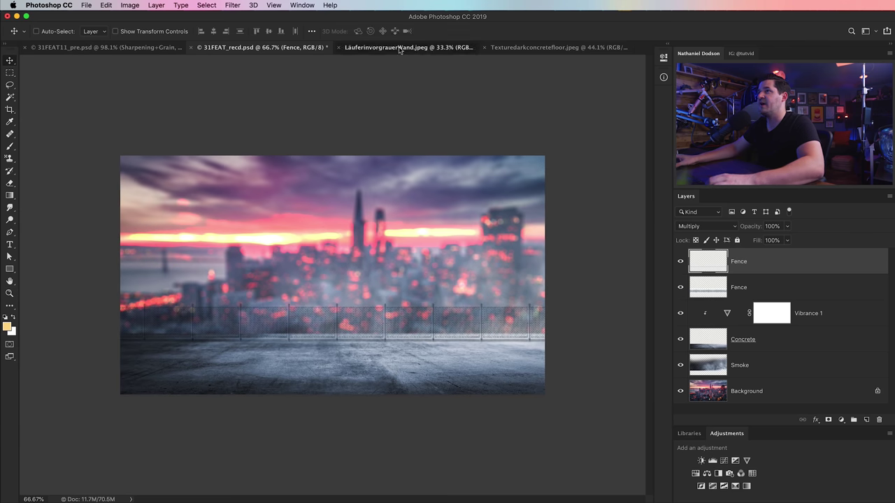
{"action": "key", "text": "super+minus"}
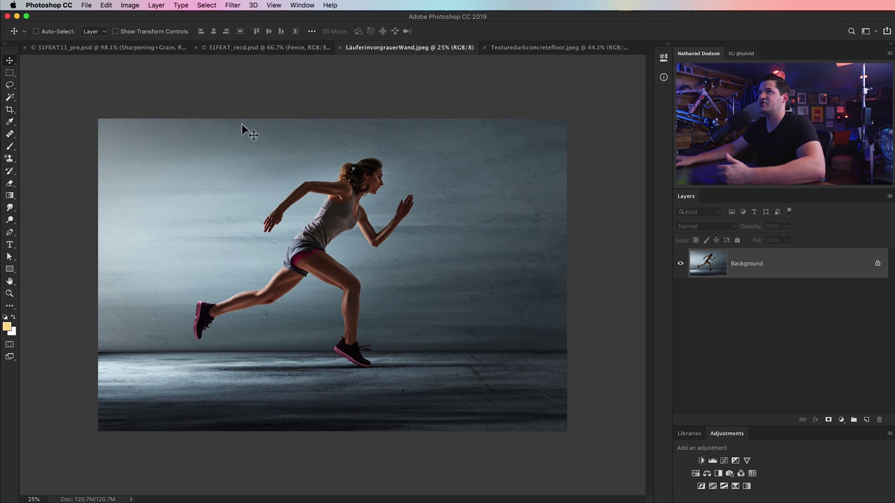
{"action": "left_click", "coordinate": [144, 47]}
{"action": "scroll", "coordinate": [815, 321], "scroll_direction": "down", "scroll_amount": 5}
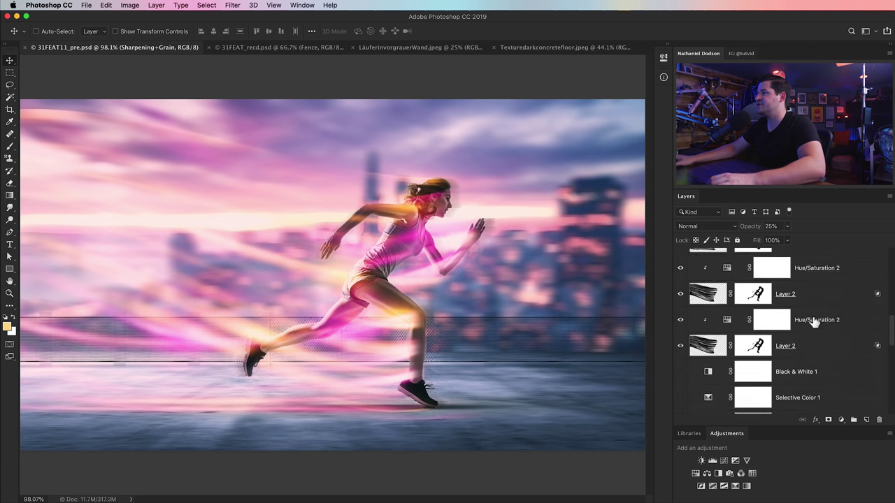
{"action": "scroll", "coordinate": [814, 321], "scroll_direction": "down", "scroll_amount": 2}
{"action": "left_click", "coordinate": [807, 335]}
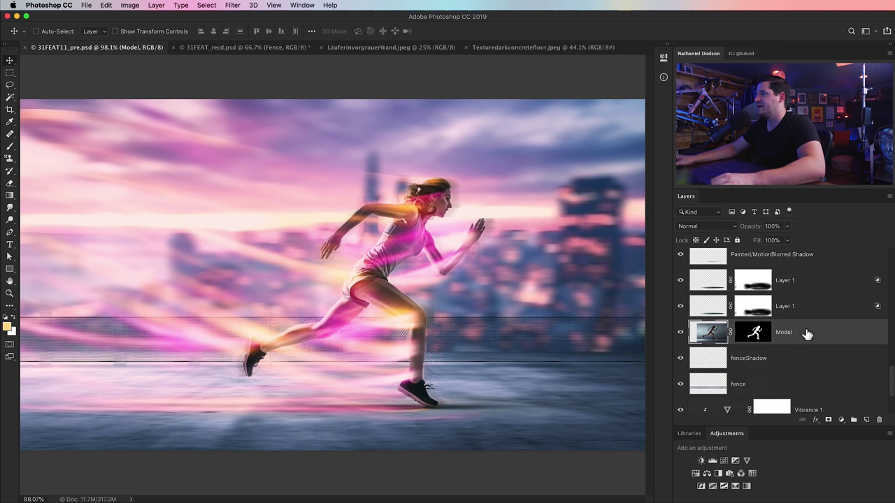
{"action": "scroll", "coordinate": [797, 332], "scroll_direction": "up", "scroll_amount": 7}
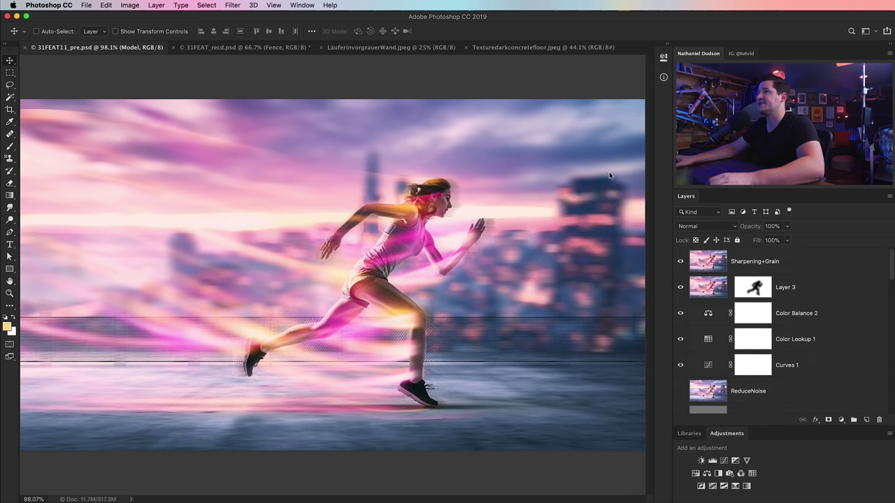
{"action": "left_click_drag", "start_coordinate": [405, 74], "coordinate": [391, 280]}
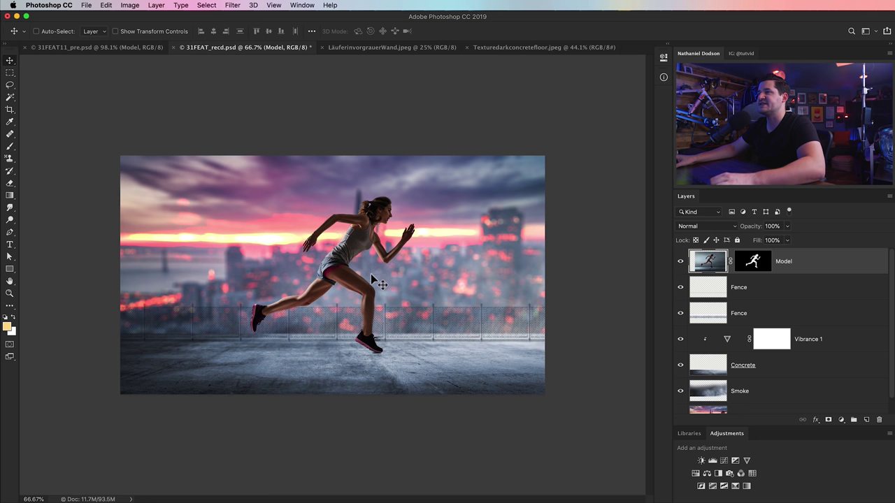
- Move the runner on the Model layer lower so her front foot is well down on the concrete floor
{"action": "left_click_drag", "start_coordinate": [369, 263], "coordinate": [393, 293]}
{"action": "key", "text": "z"}
{"action": "left_click_drag", "start_coordinate": [386, 395], "coordinate": [428, 412]}
{"action": "scroll", "coordinate": [428, 413], "scroll_direction": "down", "scroll_amount": 3}
{"action": "scroll", "coordinate": [440, 409], "scroll_direction": "up", "scroll_amount": 1}
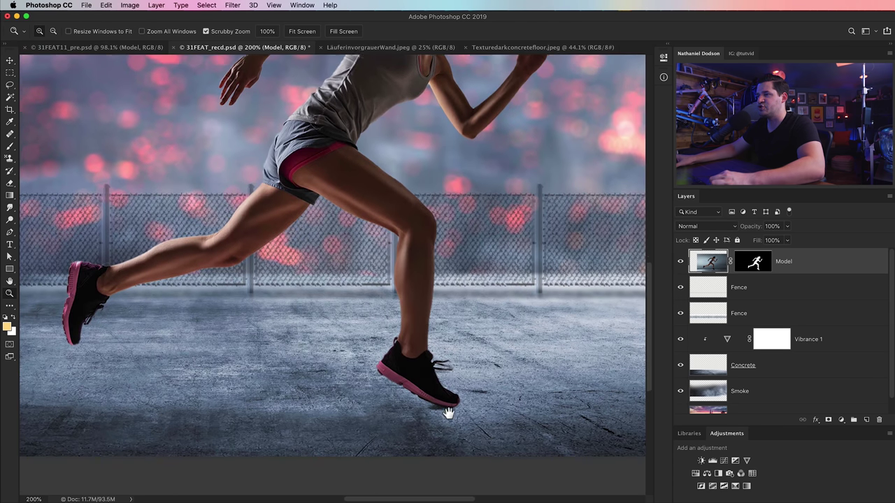
{"action": "key", "text": "super+minus"}
{"action": "left_click_drag", "start_coordinate": [401, 301], "coordinate": [401, 326]}
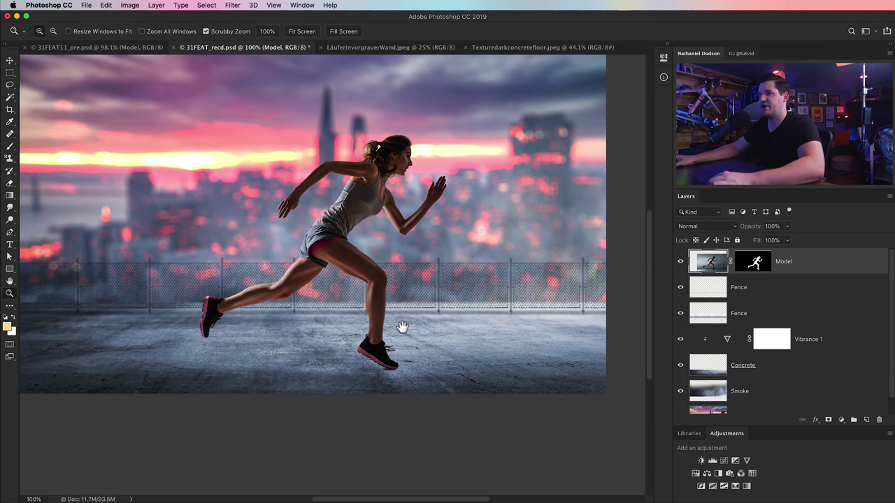
- Nudge the runner slightly up and to the right to fine-tune her placement over the concrete
{"action": "key", "text": "v"}
{"action": "key", "text": "shift+Up"}
{"action": "key", "text": "shift+Up"}
{"action": "key", "text": "shift+Up"}
{"action": "key", "text": "shift+Right"}
{"action": "key", "text": "shift+Right"}
{"action": "key", "text": "shift+Right"}
{"action": "key", "text": "Left"}
{"action": "key", "text": "Left"}
{"action": "key", "text": "Left"}
{"action": "key", "text": "Left"}
{"action": "key", "text": "Left"}
{"action": "key", "text": "Left"}
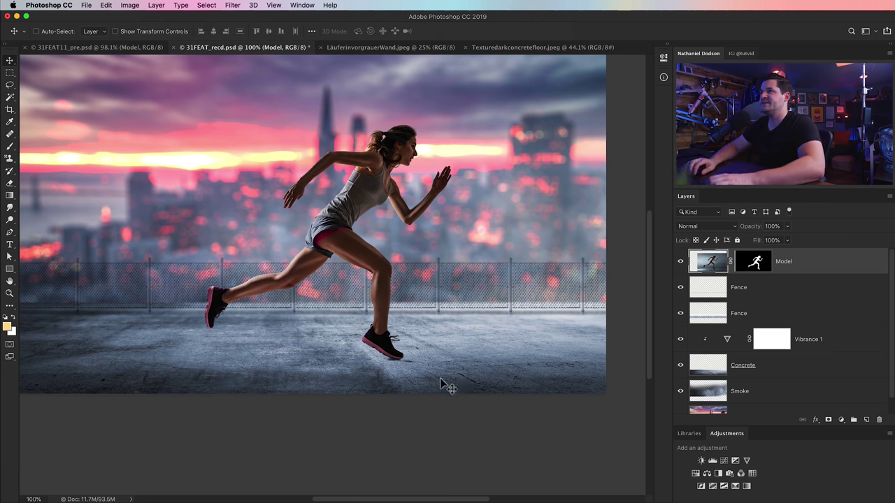
{"action": "scroll", "coordinate": [390, 323], "scroll_direction": "up", "scroll_amount": 3}
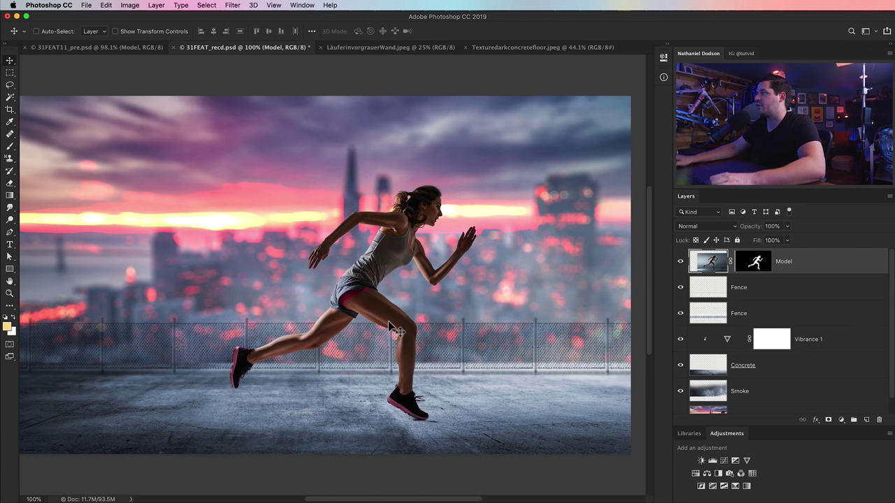
- Close the source images LäuferinvorgrauerWand.jpeg and Texturedarkconcretefloor.jpeg, leaving the composite in view
{"action": "left_click", "coordinate": [418, 47]}
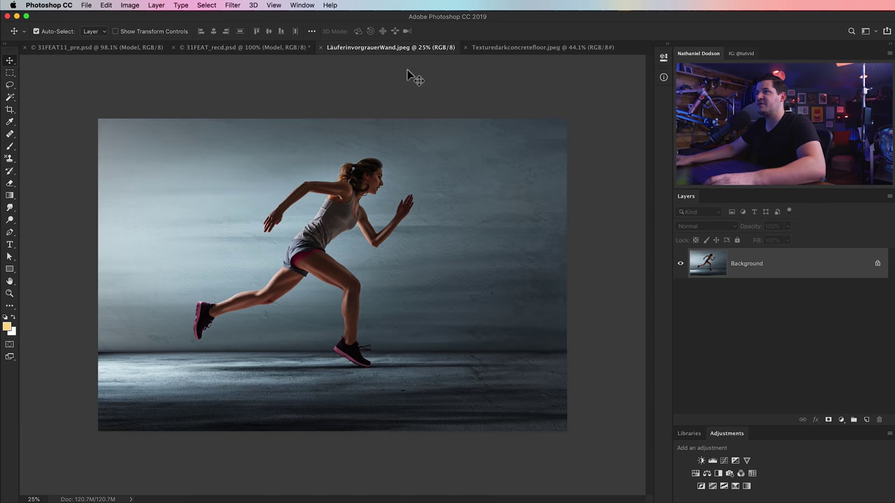
{"action": "key", "text": "super+w"}
{"action": "left_click", "coordinate": [416, 47]}
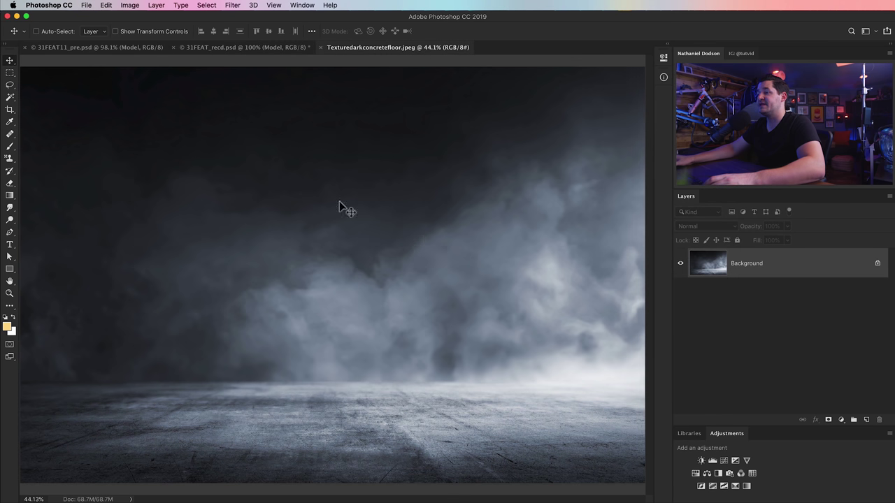
{"action": "key", "text": "super+w"}
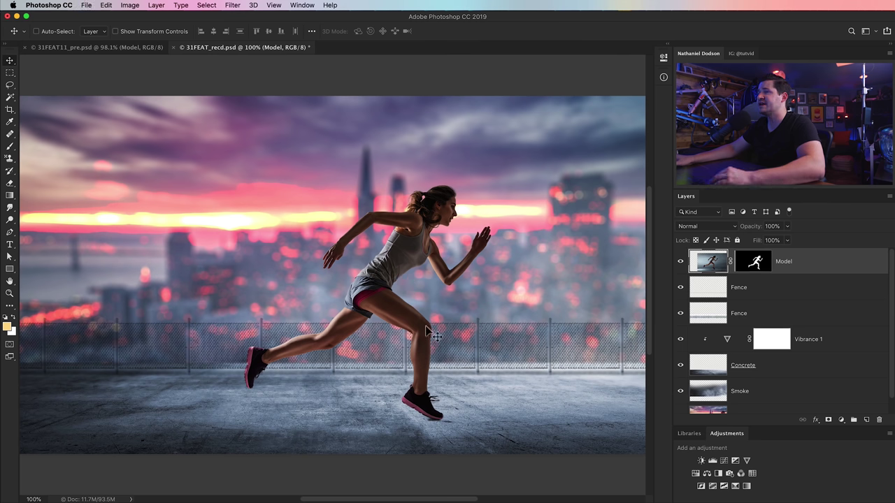
{"action": "key", "text": "super+minus"}
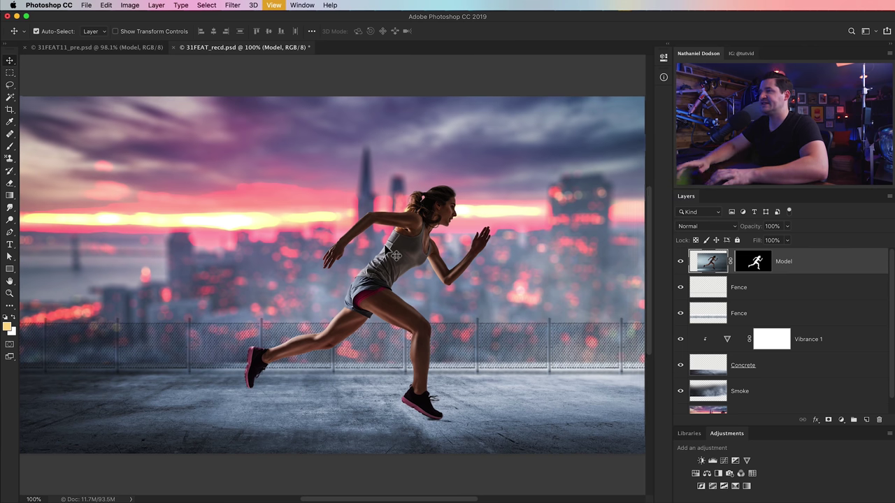
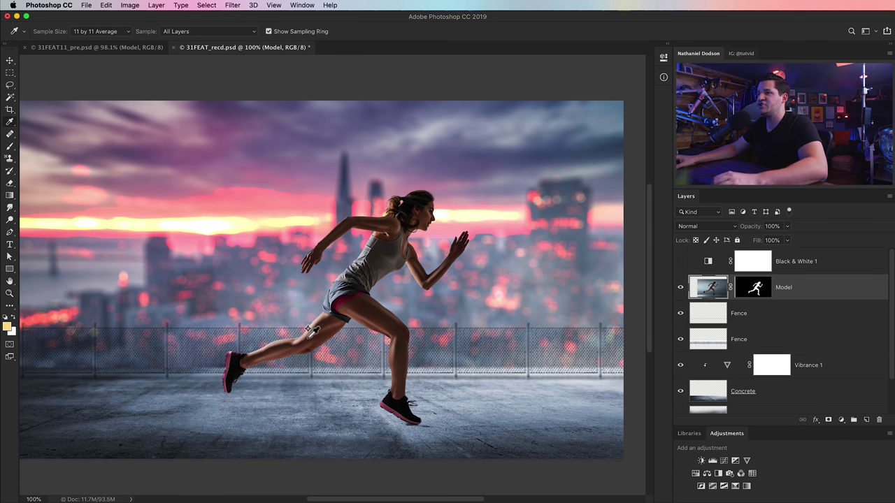
- Show the Info readouts clear of the runner and set color samplers #1 and #2 to HSB Color
{"action": "key", "text": "F8"}
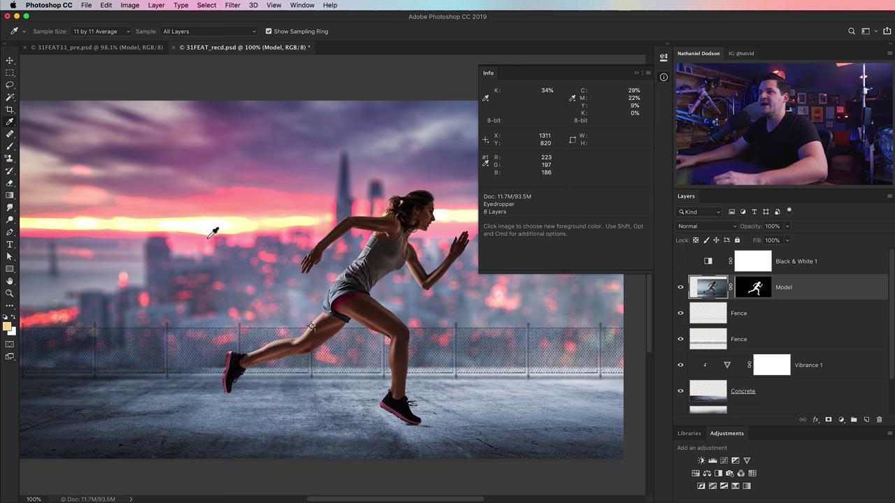
{"action": "left_click_drag", "start_coordinate": [538, 85], "coordinate": [85, 82]}
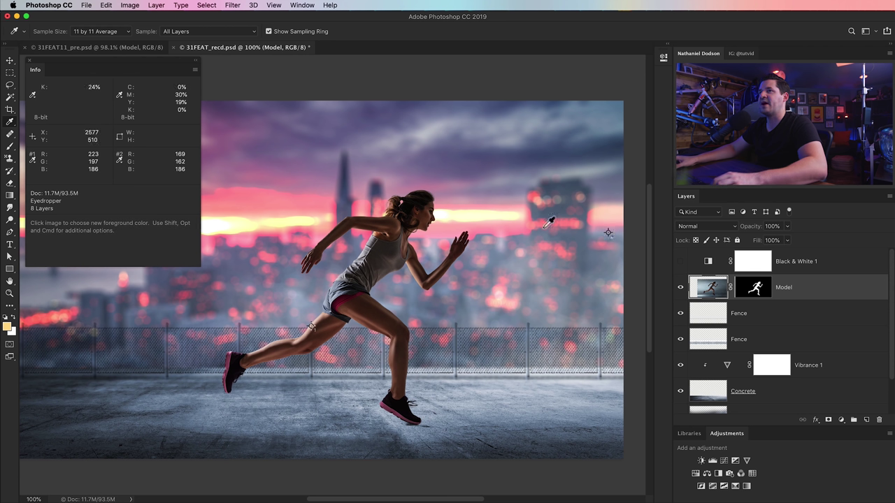
{"action": "left_click", "coordinate": [41, 161]}
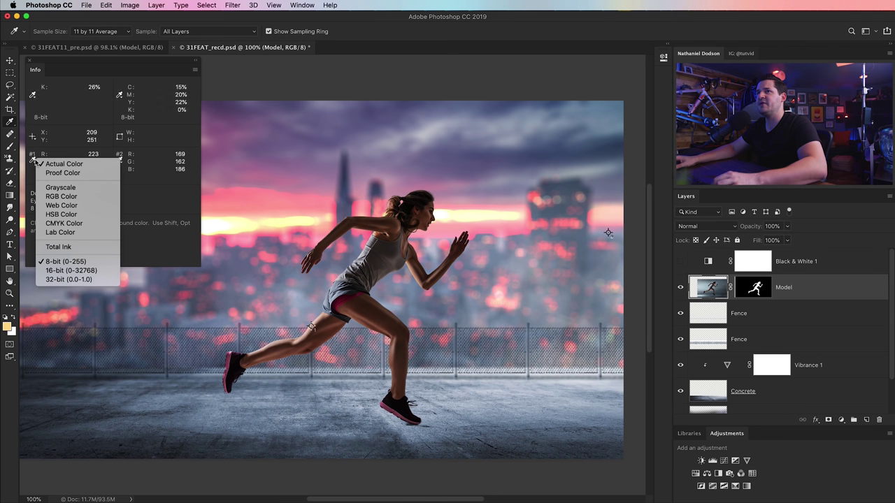
{"action": "left_click", "coordinate": [87, 205]}
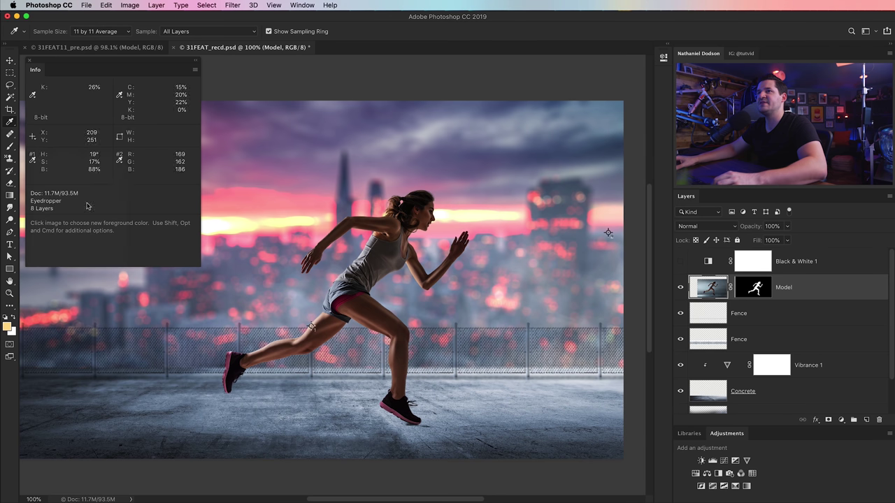
{"action": "left_click", "coordinate": [119, 160]}
{"action": "left_click", "coordinate": [138, 213]}
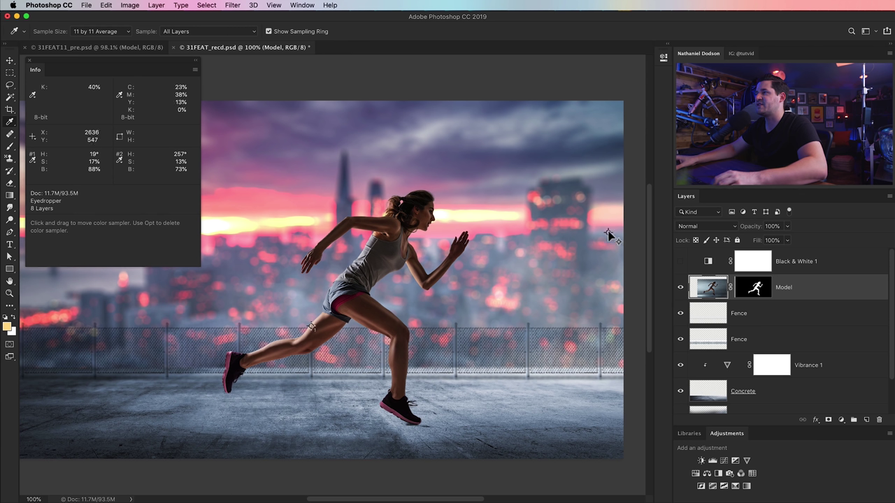
- Move color sampler #2 from the sky onto the bright red city lights in front of the runner
{"action": "mouse_move", "coordinate": [609, 234]}
{"action": "left_mouse_down"}
{"action": "mouse_move", "coordinate": [505, 249]}
{"action": "mouse_move", "coordinate": [494, 268]}
{"action": "left_mouse_up"}
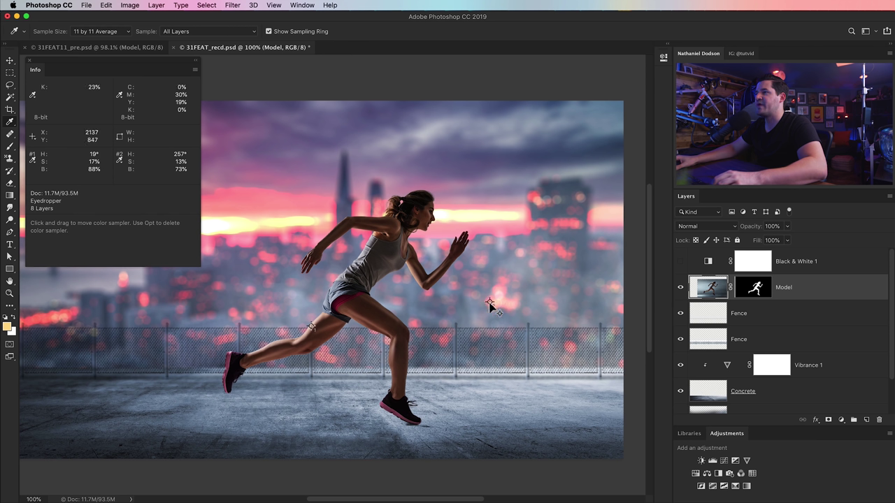
{"action": "left_click_drag", "start_coordinate": [493, 306], "coordinate": [488, 302]}
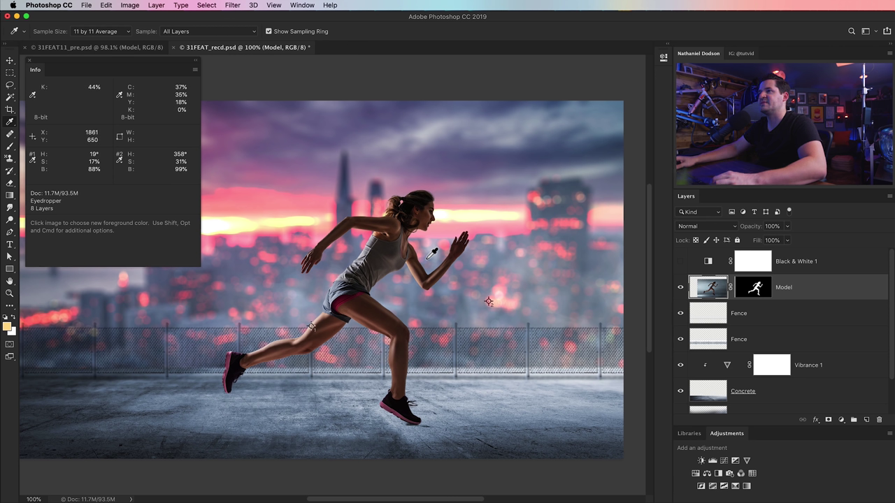
- Place color sampler #3 on the dark shadow of the runner's front thigh and set its readout to HSB Color
{"action": "key", "text": "shift"}
{"action": "left_click", "coordinate": [373, 311], "text": "shift"}
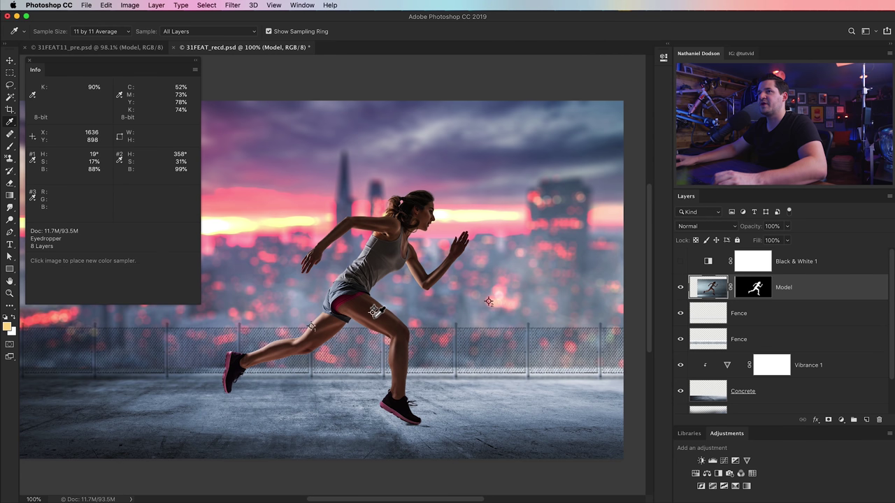
{"action": "left_click", "coordinate": [31, 198]}
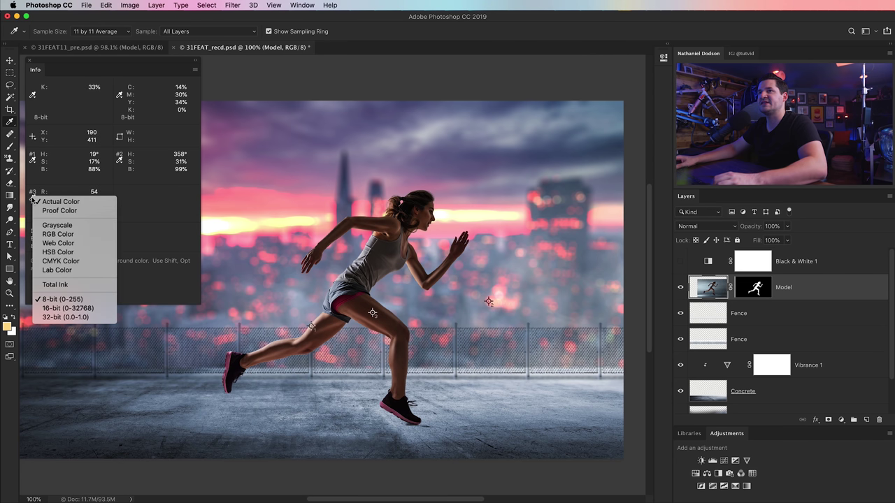
{"action": "left_click", "coordinate": [64, 251]}
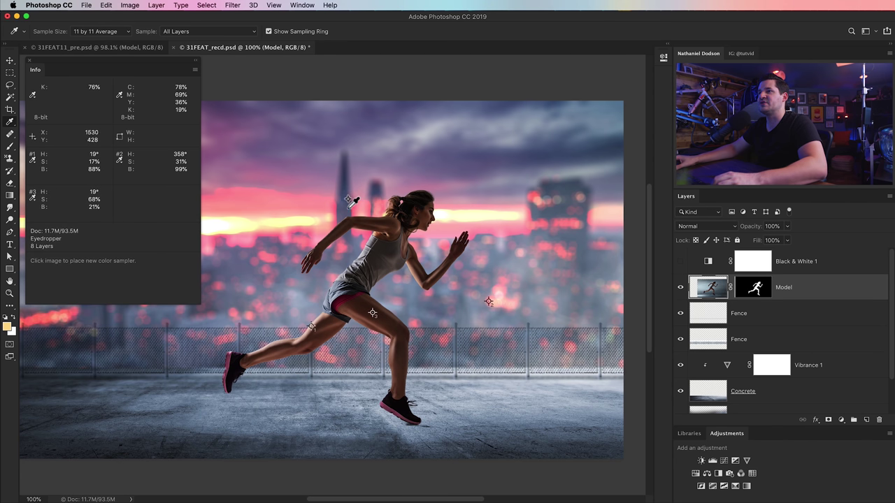
- Place color sampler #4 on the dark blue city area below the wide building and set its readout to HSB Color
{"action": "left_click", "coordinate": [582, 253]}
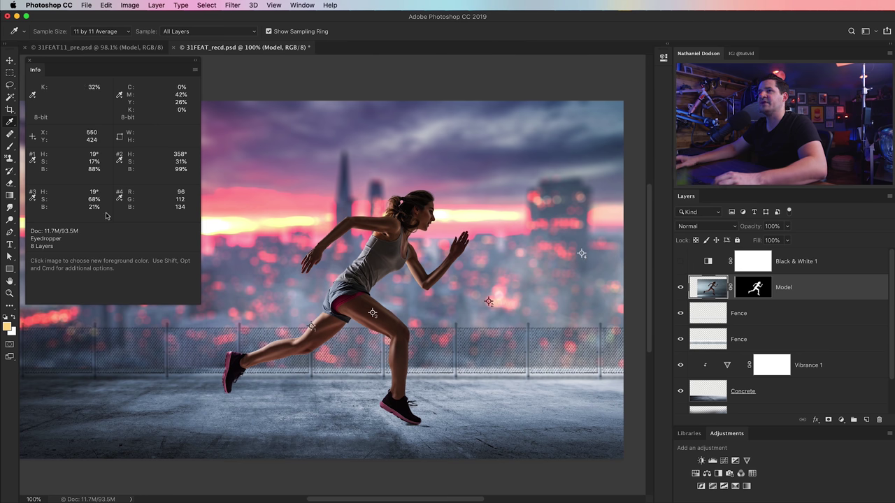
{"action": "left_click", "coordinate": [128, 200]}
{"action": "left_click", "coordinate": [161, 254]}
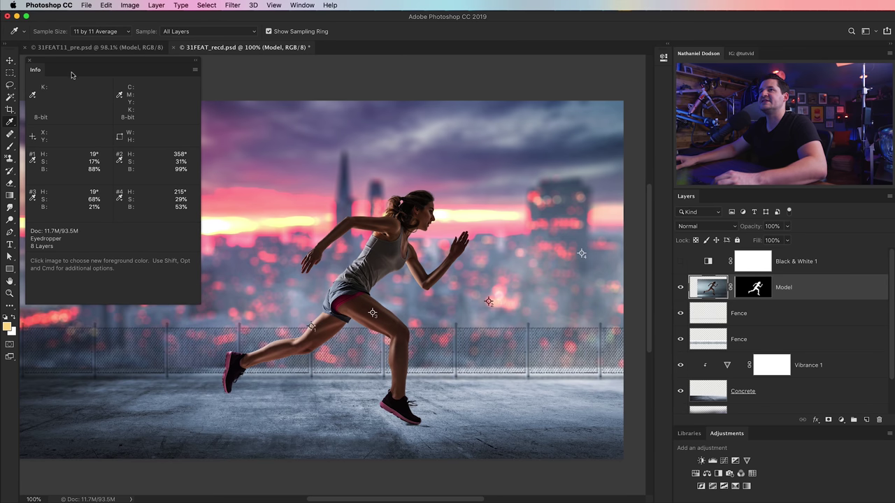
- Show and select the Black & White 1 adjustment, and narrow and collapse the Info readouts to uncover the composite
{"action": "left_click", "coordinate": [681, 262]}
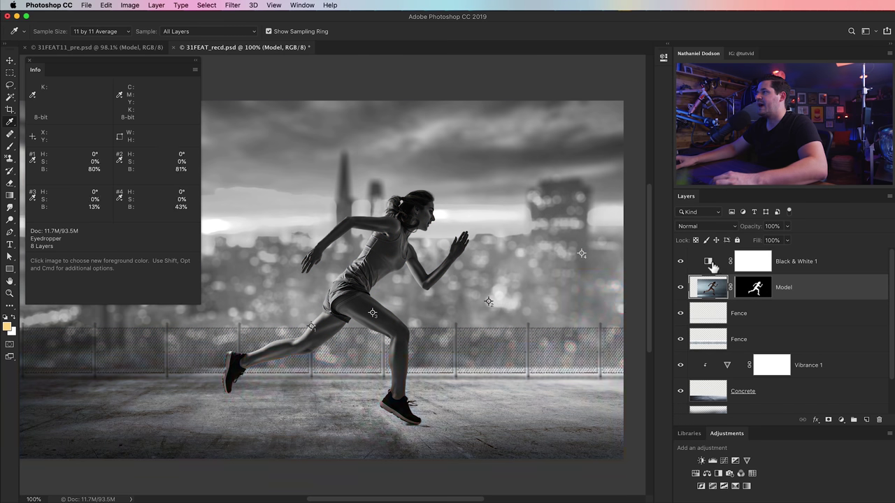
{"action": "left_click", "coordinate": [707, 262]}
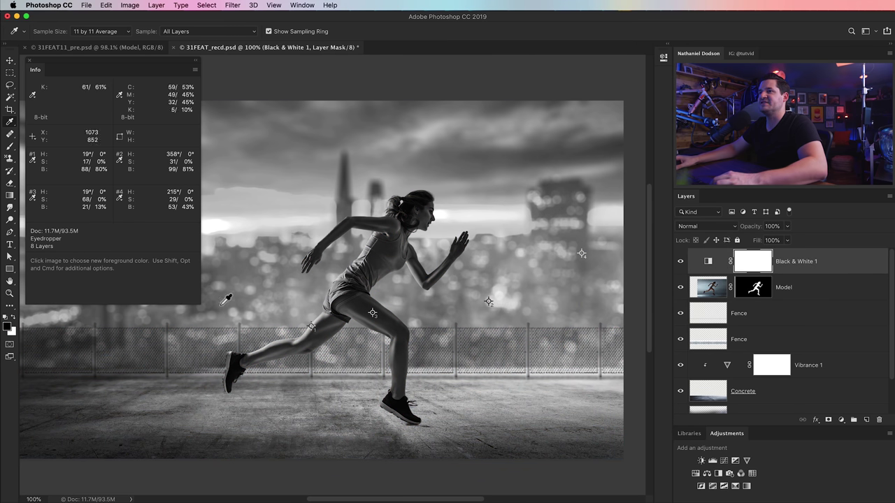
{"action": "left_click_drag", "start_coordinate": [201, 305], "coordinate": [159, 304]}
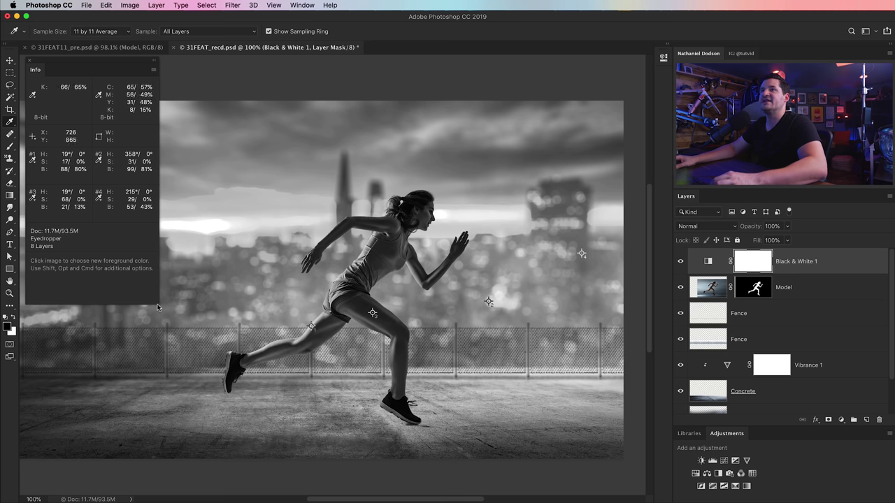
{"action": "left_click_drag", "start_coordinate": [78, 64], "coordinate": [58, 64]}
{"action": "double_click", "coordinate": [39, 218]}
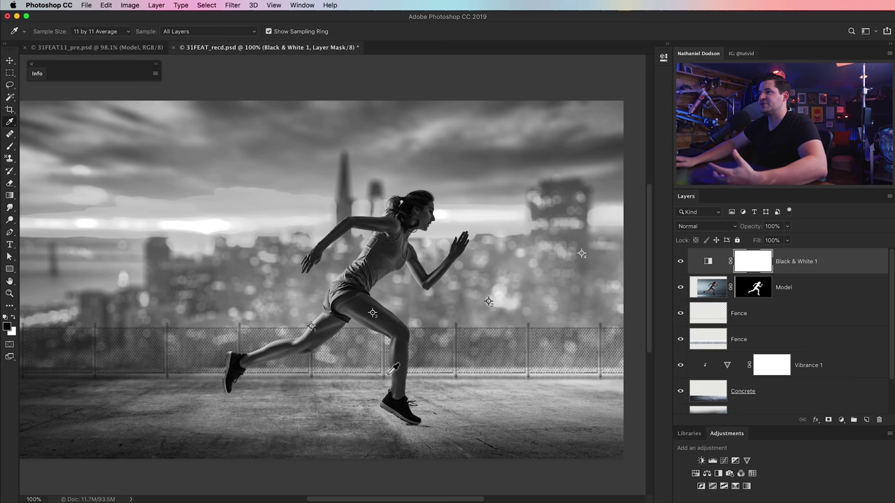
- Add a Levels adjustment above the Model layer and clip it so it affects only the runner
{"action": "key", "text": "v"}
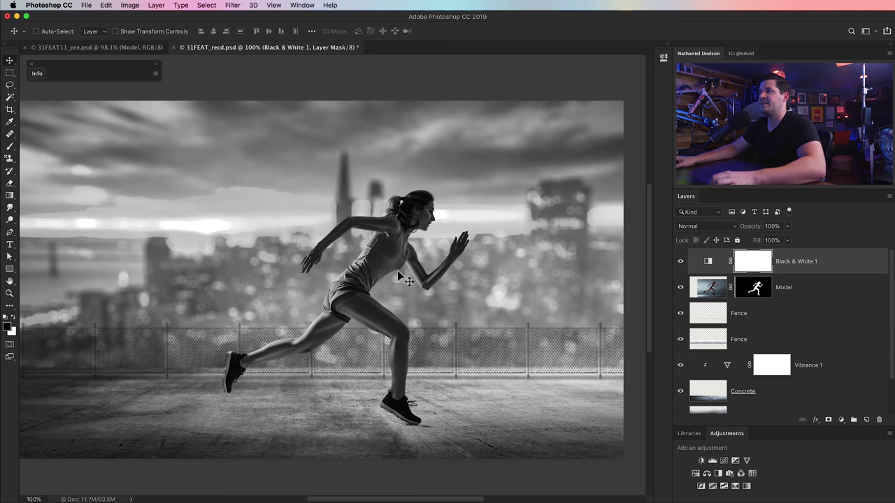
{"action": "left_click", "coordinate": [712, 292]}
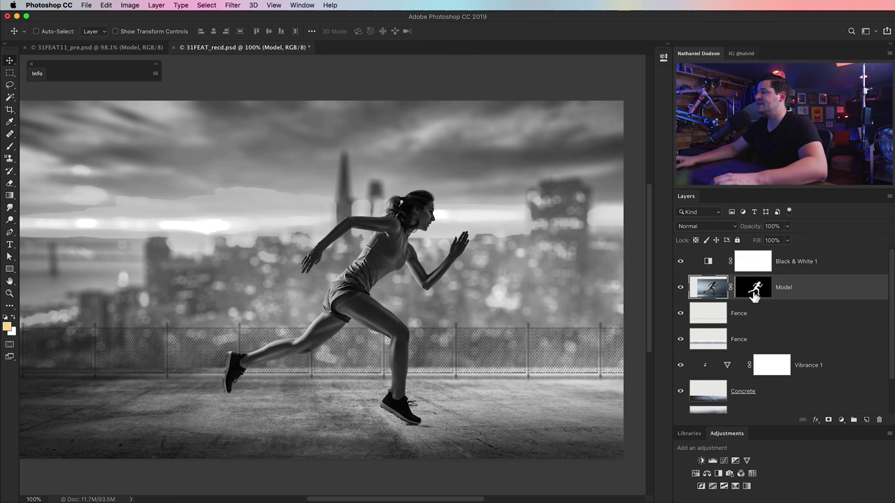
{"action": "left_click", "coordinate": [713, 462]}
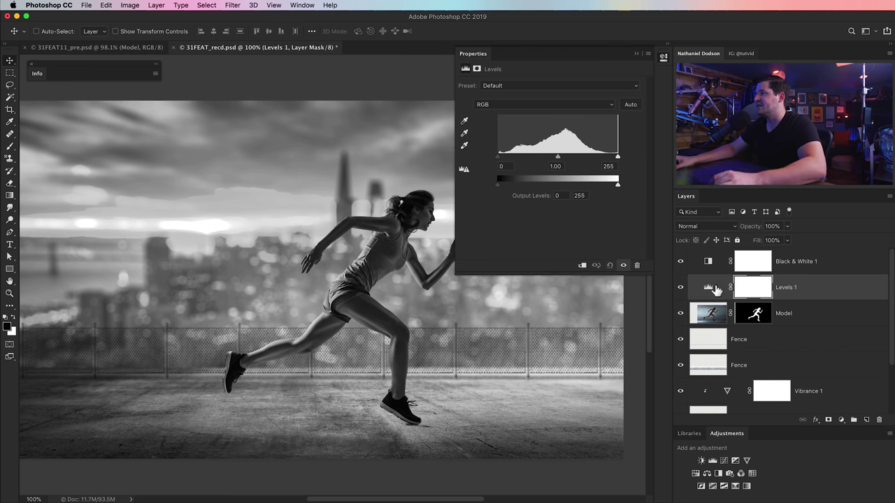
{"action": "left_click", "coordinate": [582, 267]}
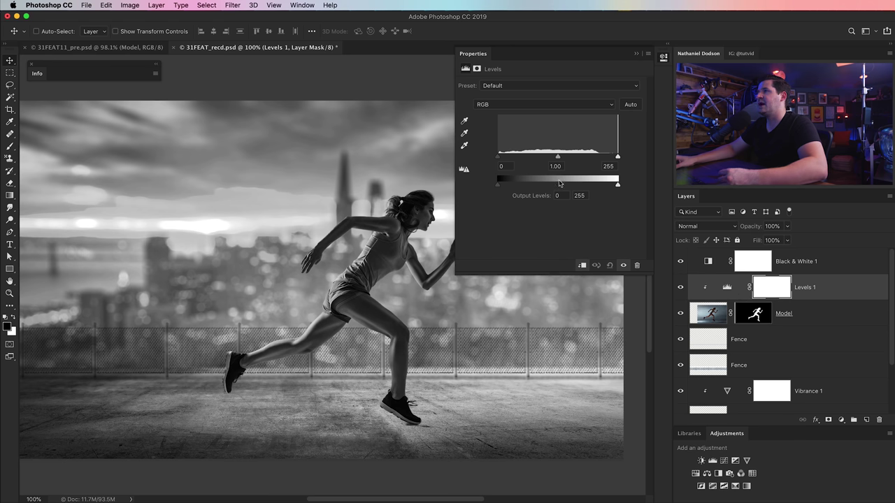
- Make the Levels settings narrower and expand the Info readouts again, keeping both clear of the runner
{"action": "left_click_drag", "start_coordinate": [458, 277], "coordinate": [526, 255]}
{"action": "left_click", "coordinate": [37, 75]}
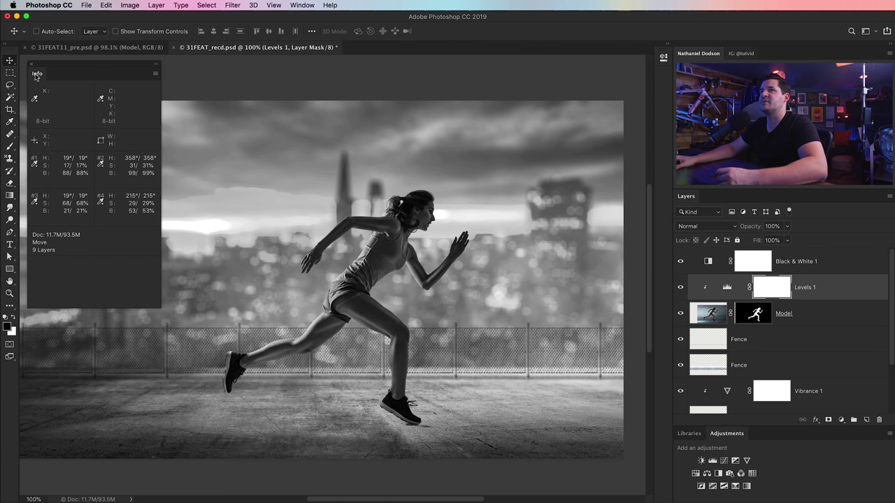
{"action": "left_click_drag", "start_coordinate": [80, 68], "coordinate": [81, 64]}
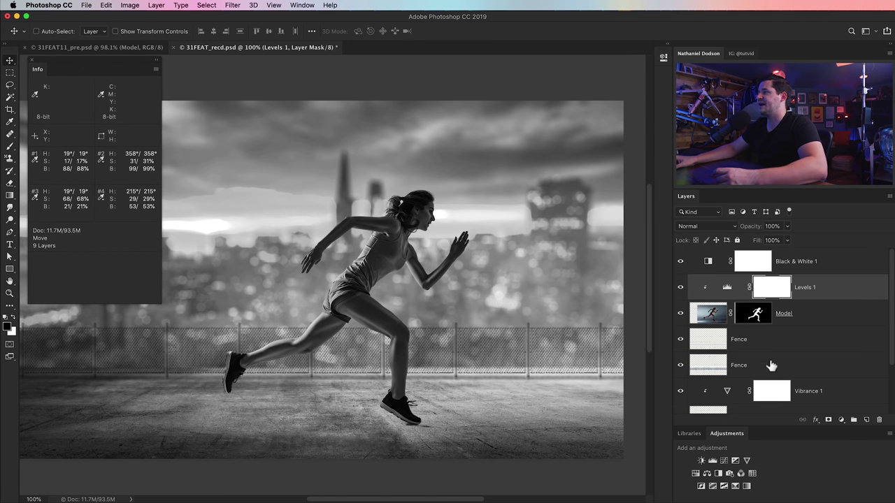
- Brighten the runner in Levels with midtones at 1.57, white input at 207 and output black at 20
{"action": "double_click", "coordinate": [726, 295]}
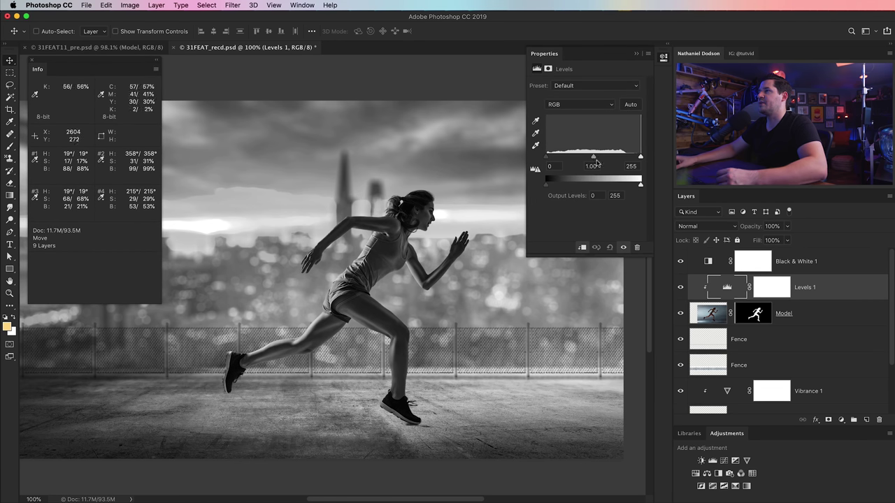
{"action": "left_click_drag", "start_coordinate": [591, 160], "coordinate": [578, 160]}
{"action": "left_click_drag", "start_coordinate": [632, 158], "coordinate": [625, 157]}
{"action": "left_click_drag", "start_coordinate": [551, 189], "coordinate": [555, 188]}
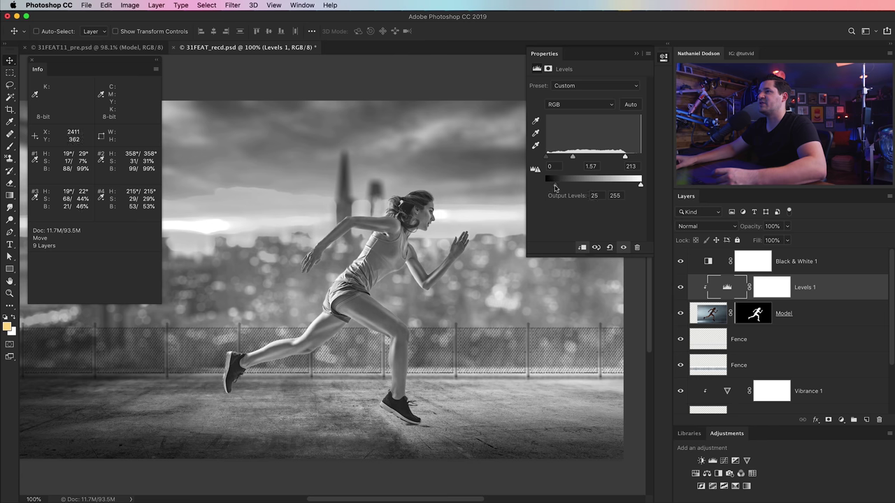
{"action": "left_click_drag", "start_coordinate": [624, 157], "coordinate": [622, 158]}
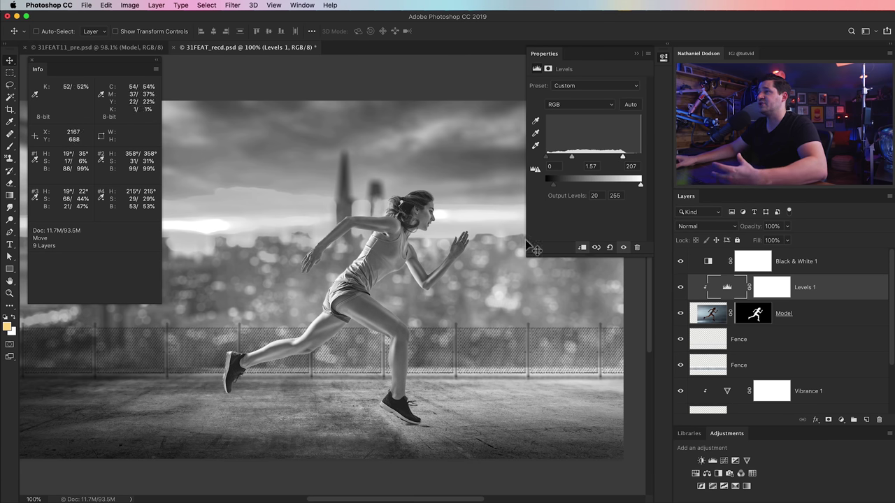
- Refine the runner's Levels to black input 0, midtones 1.72 and output black 16
{"action": "left_click_drag", "start_coordinate": [548, 158], "coordinate": [546, 186]}
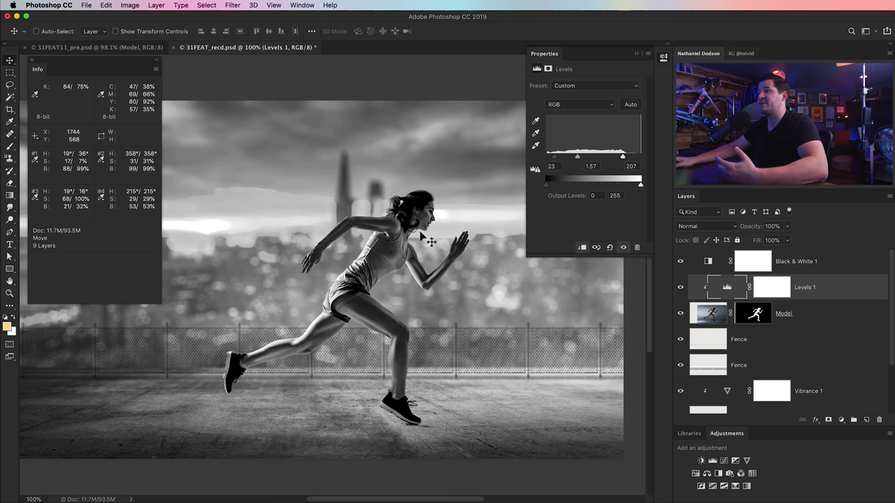
{"action": "left_click_drag", "start_coordinate": [552, 156], "coordinate": [551, 183]}
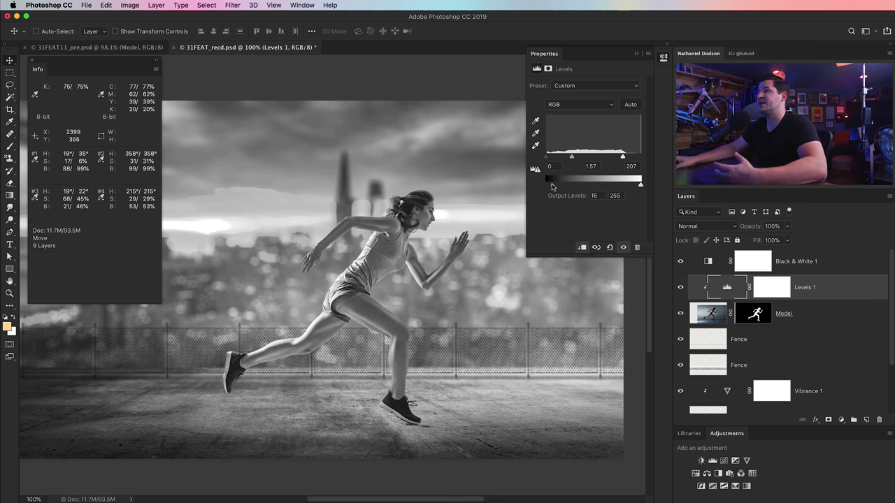
{"action": "left_click_drag", "start_coordinate": [570, 158], "coordinate": [569, 158]}
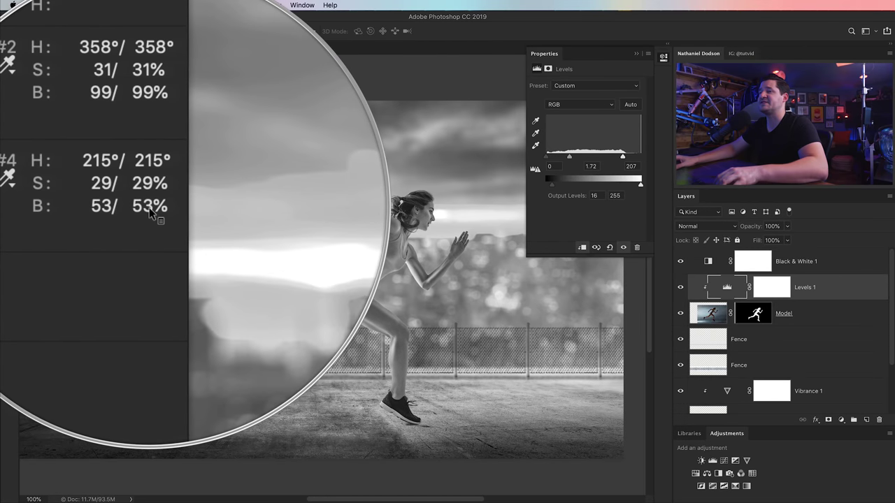
- Close the Info readouts and collapse the Levels settings to leave the whole composite in view
{"action": "left_click_drag", "start_coordinate": [250, 256], "coordinate": [403, 309]}
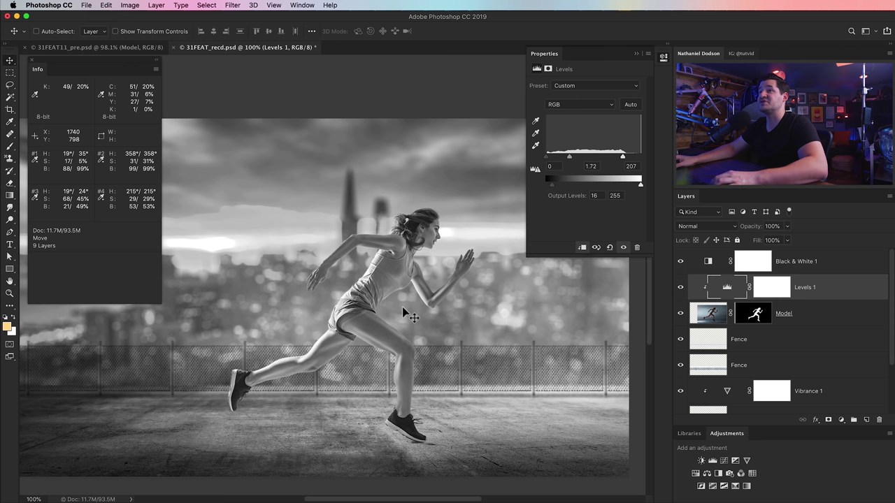
{"action": "left_click", "coordinate": [32, 61]}
{"action": "left_click", "coordinate": [663, 58]}
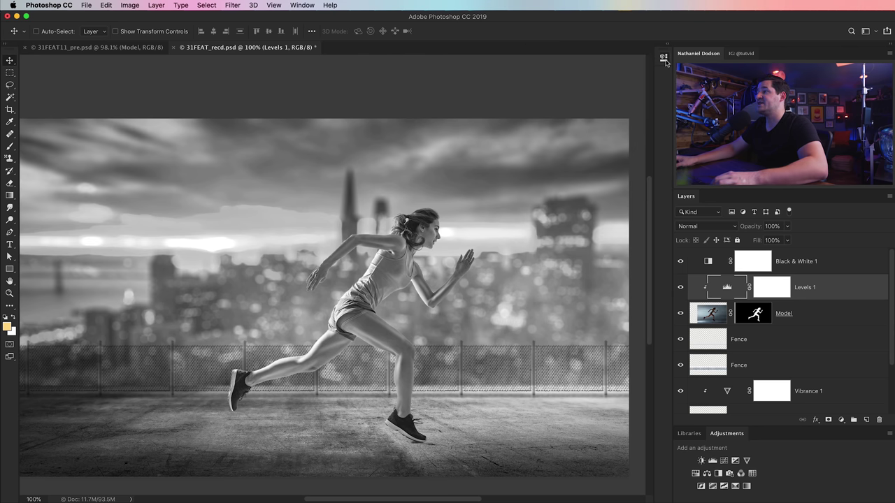
- Hide and delete the Black & White 1 adjustment layer to return the composite to color
{"action": "left_click", "coordinate": [682, 264]}
{"action": "left_click", "coordinate": [706, 265]}
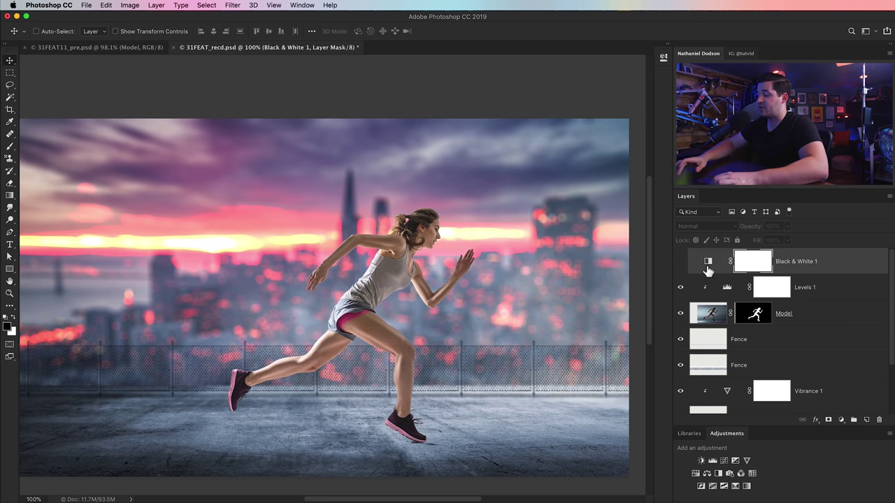
{"action": "key", "text": "Delete"}
- Compare the runner with and without the Levels 1 adjustment
{"action": "scroll", "coordinate": [371, 302], "scroll_direction": "down", "scroll_amount": 3}
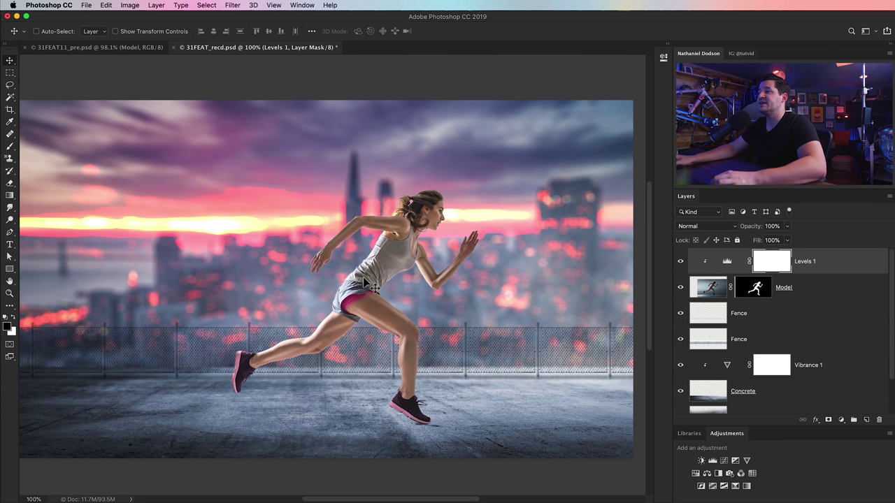
{"action": "left_click", "coordinate": [680, 262]}
{"action": "left_click", "coordinate": [680, 262]}
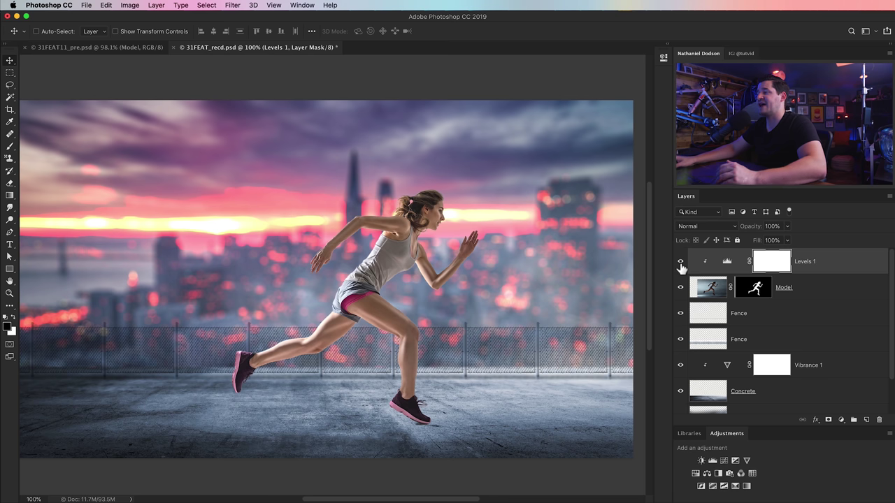
- Add a Selective Color adjustment above Levels 1 and apply the sat-mask preset as a saturation check
{"action": "left_click", "coordinate": [734, 485]}
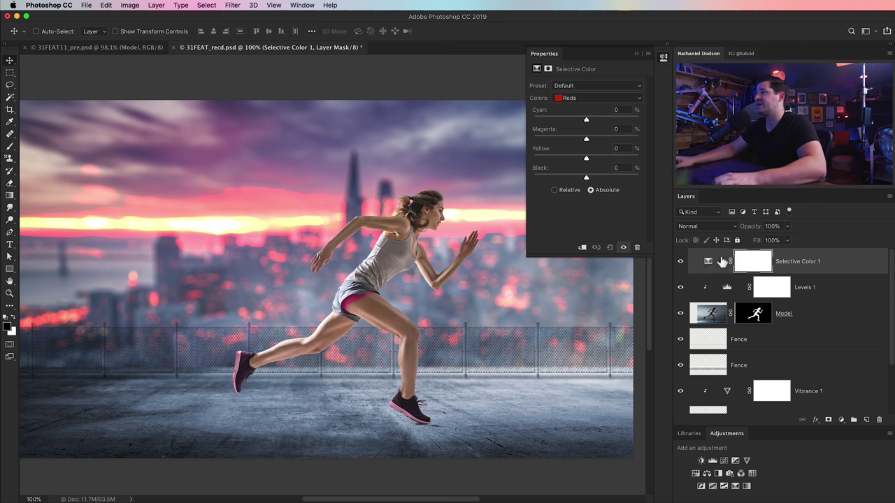
{"action": "left_click", "coordinate": [606, 84]}
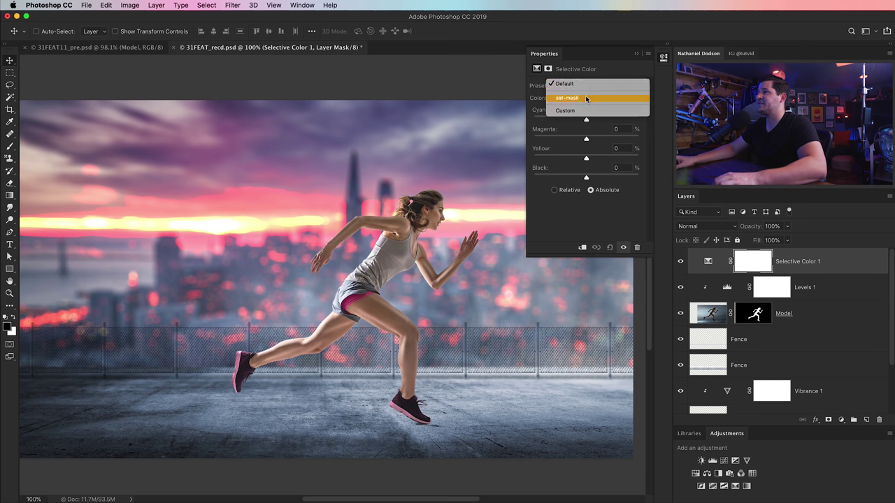
{"action": "left_click", "coordinate": [580, 98]}
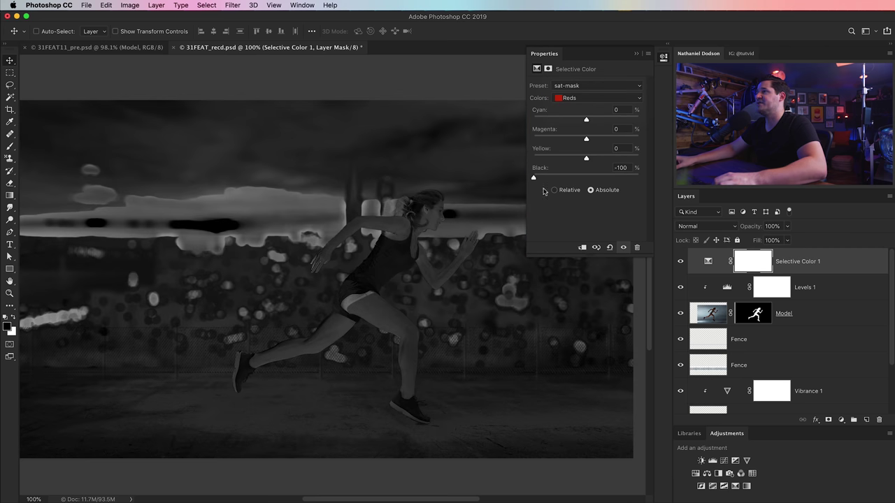
- Examine the Black settings that the sat-mask preset uses for Reds and Whites, and the list of available presets
{"action": "left_click", "coordinate": [575, 97]}
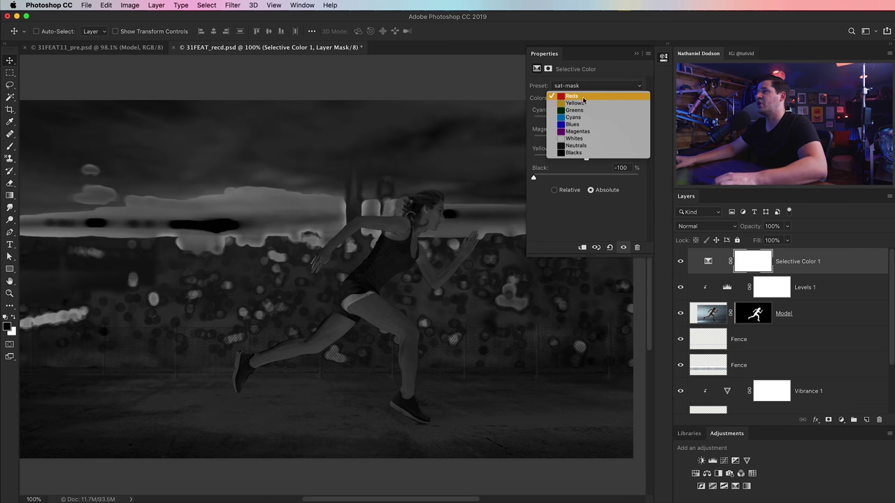
{"action": "left_click", "coordinate": [557, 225]}
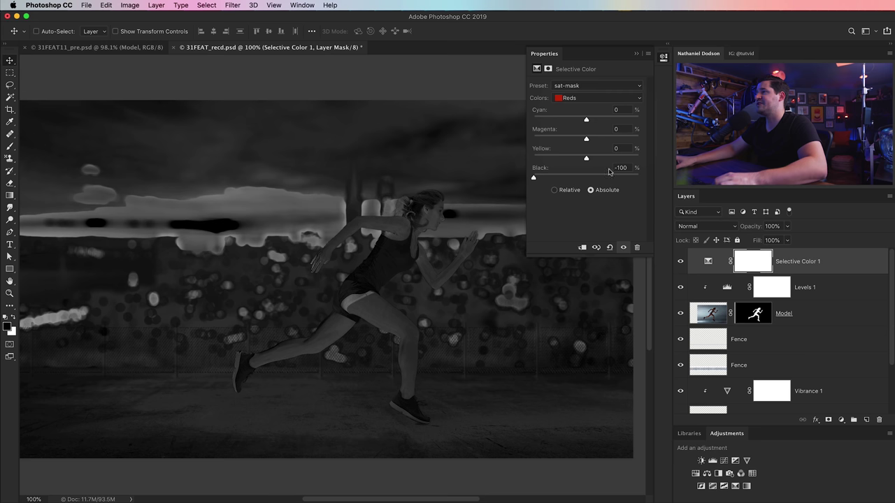
{"action": "left_click", "coordinate": [580, 99]}
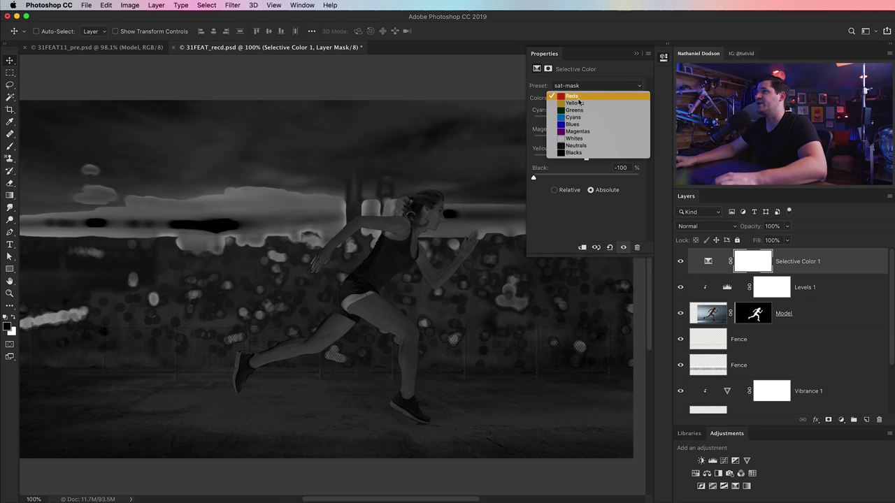
{"action": "left_click", "coordinate": [583, 139]}
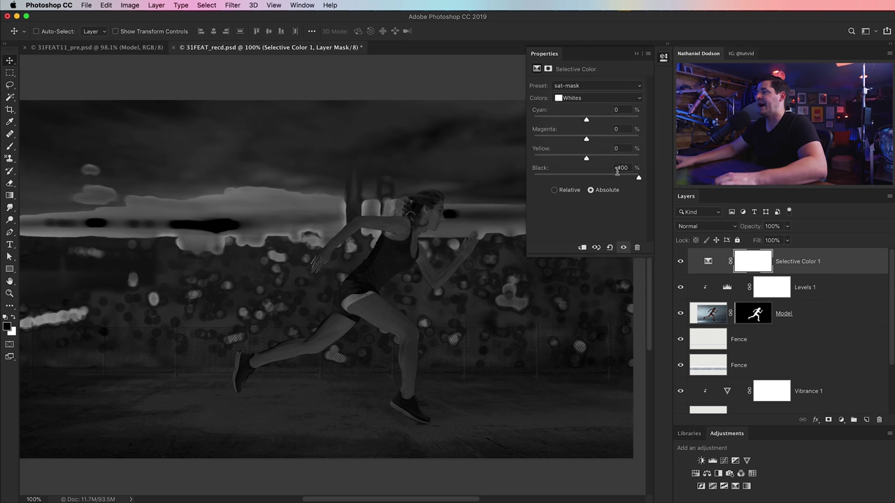
{"action": "left_click", "coordinate": [583, 100]}
{"action": "left_click", "coordinate": [571, 54]}
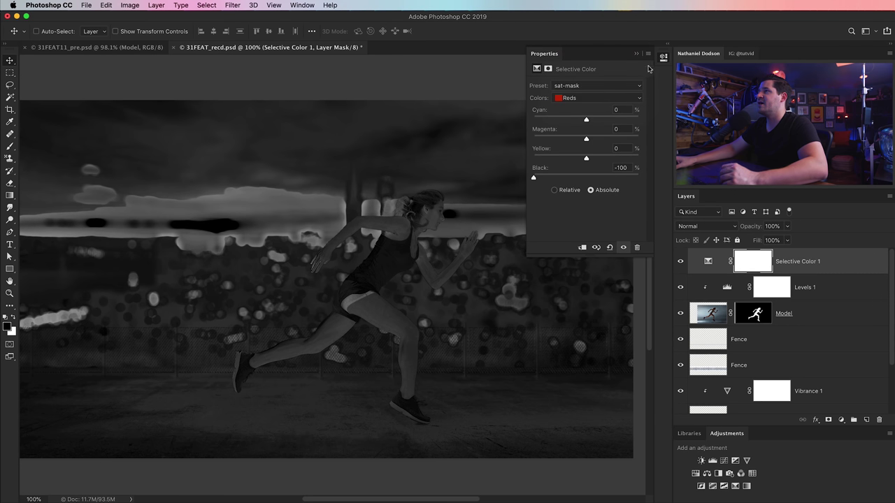
{"action": "left_click", "coordinate": [611, 87]}
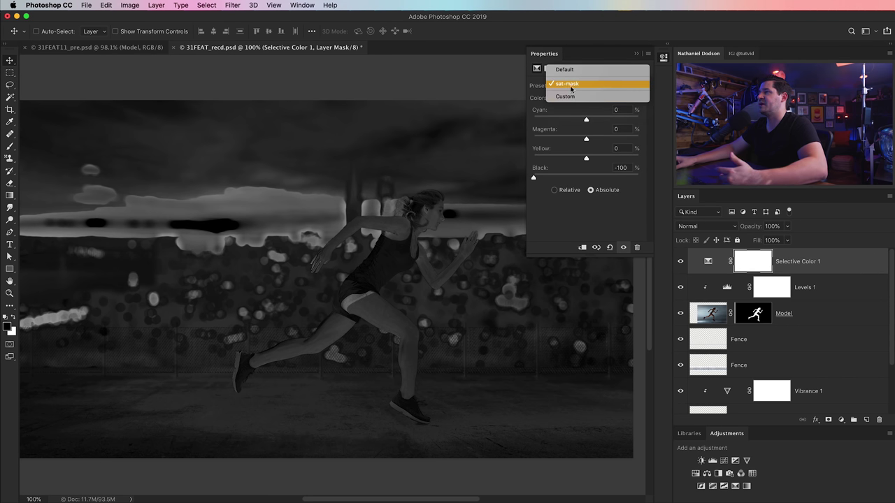
- Add a Hue/Saturation adjustment above Levels 1, clipped to the Model layer, with its on-image adjustment tool active
{"action": "left_click", "coordinate": [610, 236]}
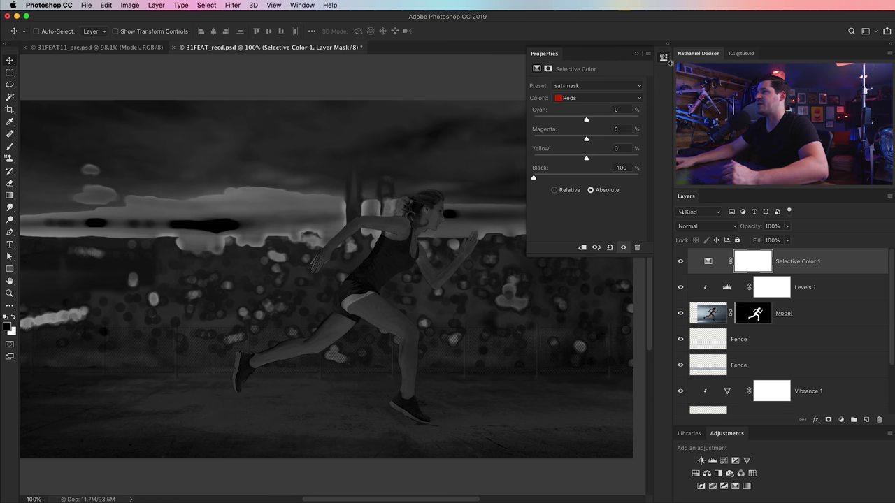
{"action": "left_click", "coordinate": [663, 58]}
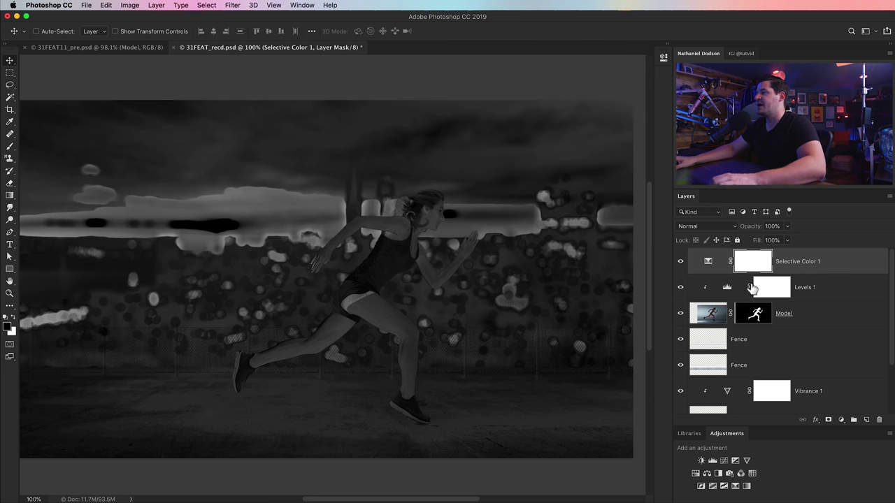
{"action": "left_click", "coordinate": [727, 290]}
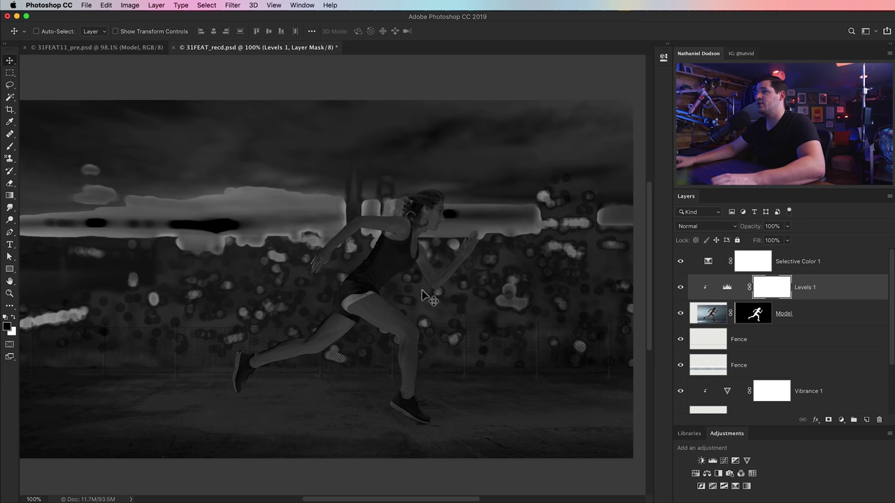
{"action": "left_click", "coordinate": [695, 474]}
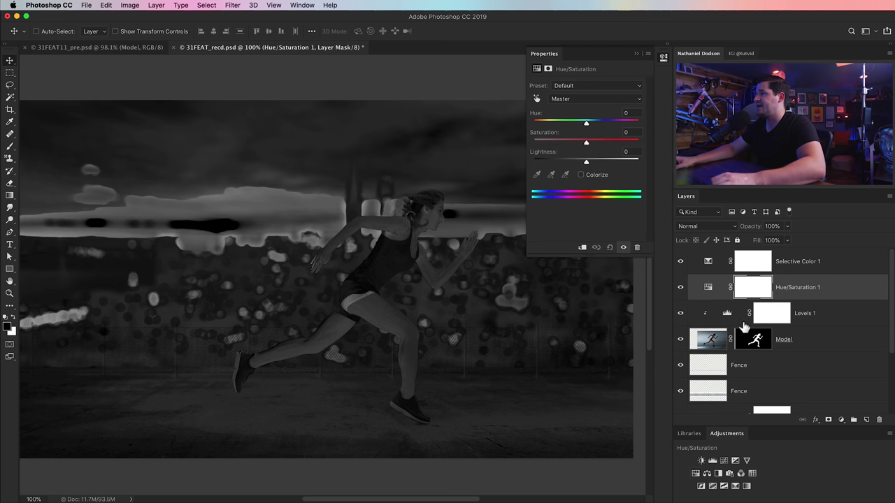
{"action": "left_click", "coordinate": [583, 249]}
{"action": "key", "text": "i"}
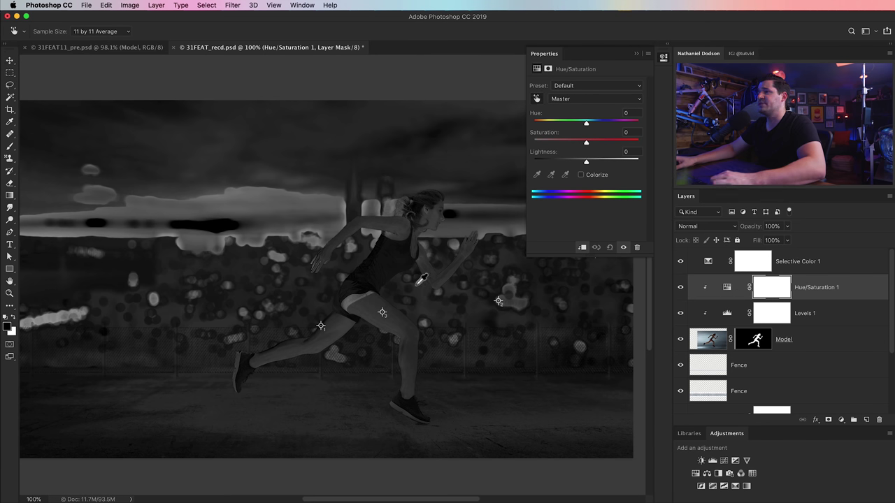
{"action": "left_click_drag", "start_coordinate": [369, 270], "coordinate": [320, 267]}
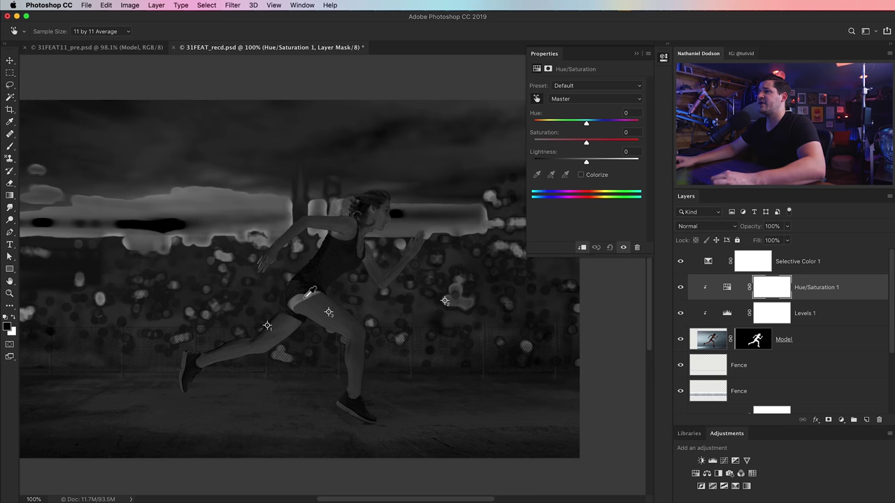
- Compare the runner's shorts and skin in the color composite and in the Selective Color 1 saturation check
{"action": "left_click", "coordinate": [680, 263]}
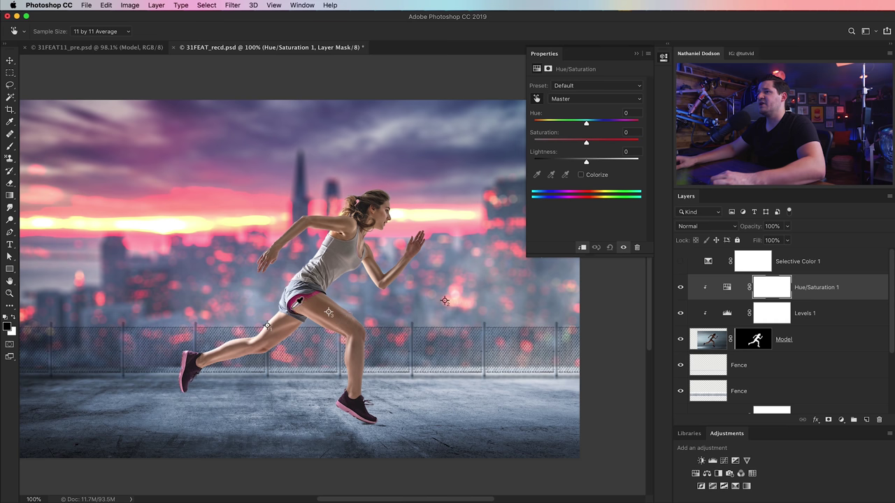
{"action": "left_click", "coordinate": [680, 261]}
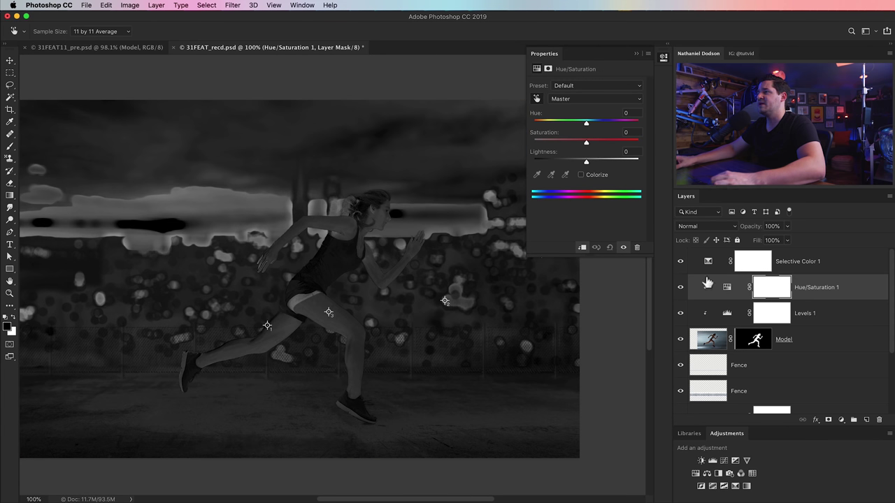
{"action": "left_click", "coordinate": [681, 263]}
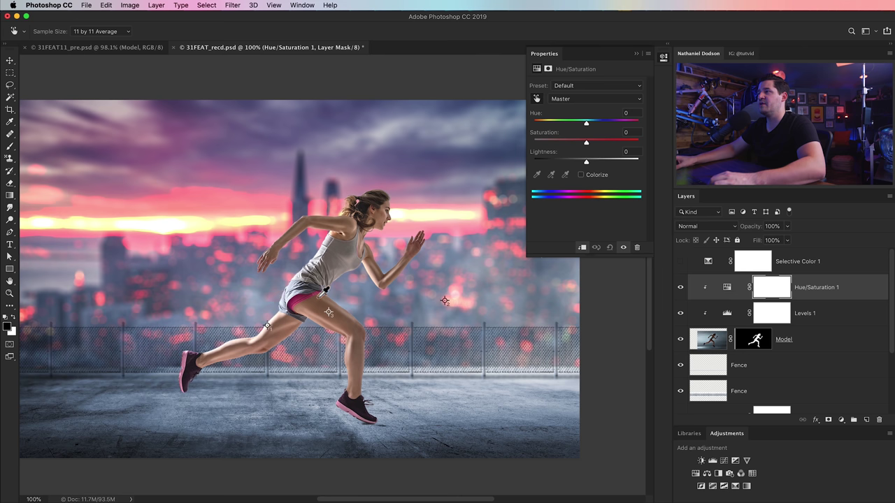
{"action": "left_click", "coordinate": [680, 262]}
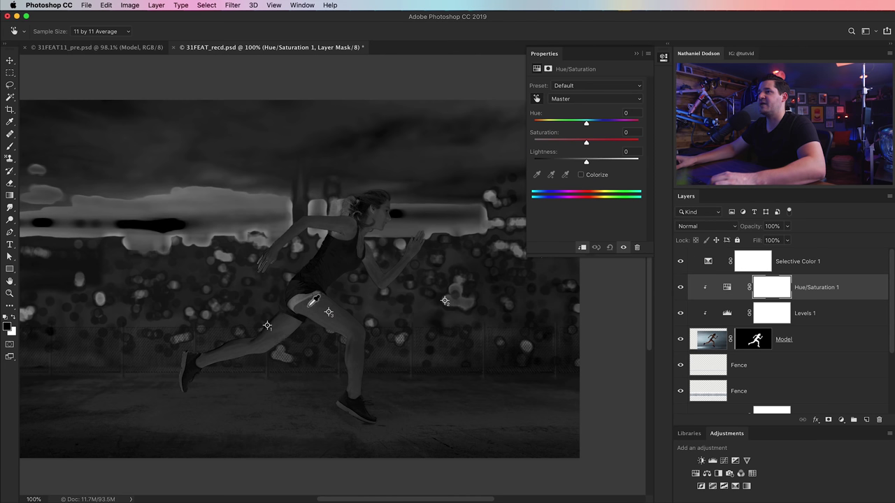
{"action": "left_click", "coordinate": [681, 262]}
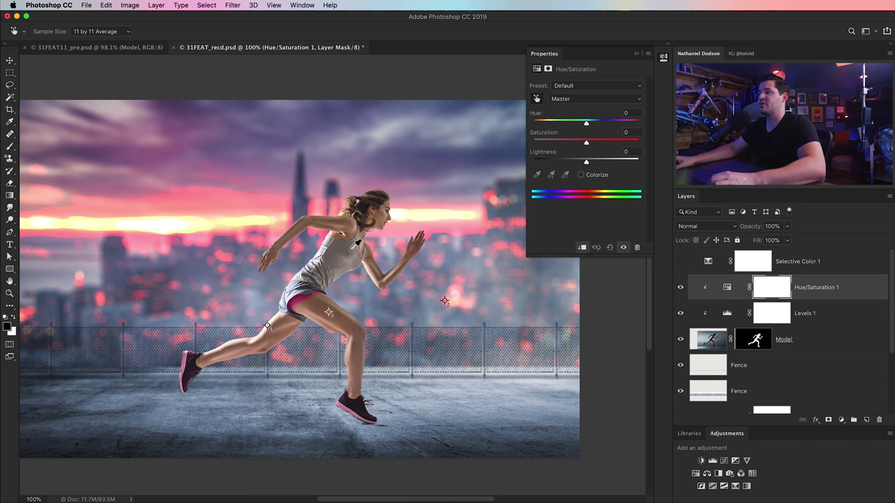
{"action": "left_click", "coordinate": [681, 262]}
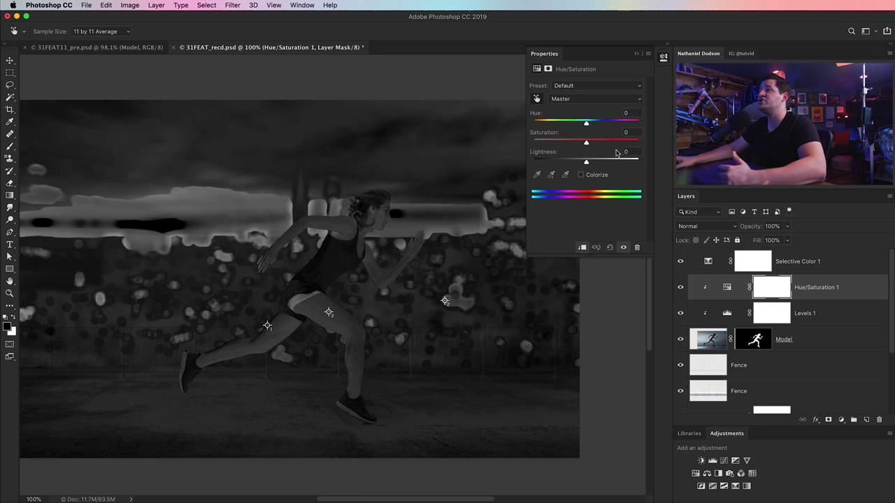
- Lower the Reds saturation in Hue/Saturation 1 to -69 by sampling the runner's thigh with on-image adjustment
{"action": "left_click", "coordinate": [537, 99]}
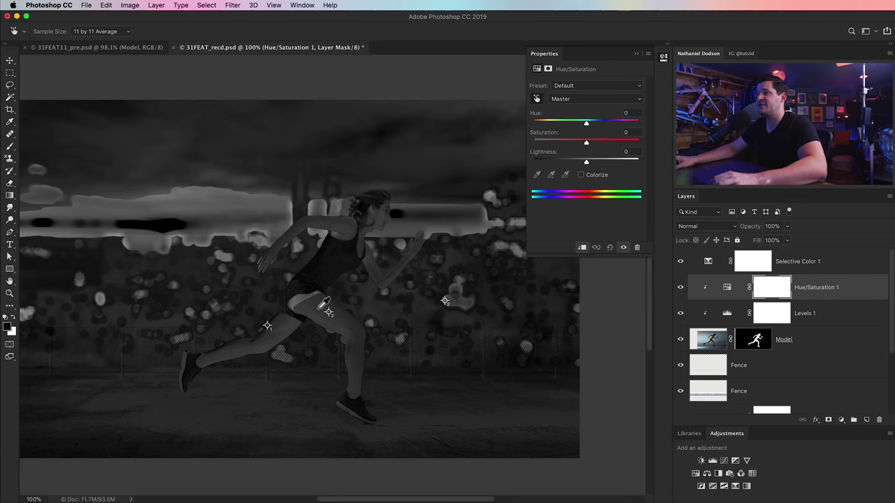
{"action": "left_click_drag", "start_coordinate": [323, 308], "coordinate": [289, 311]}
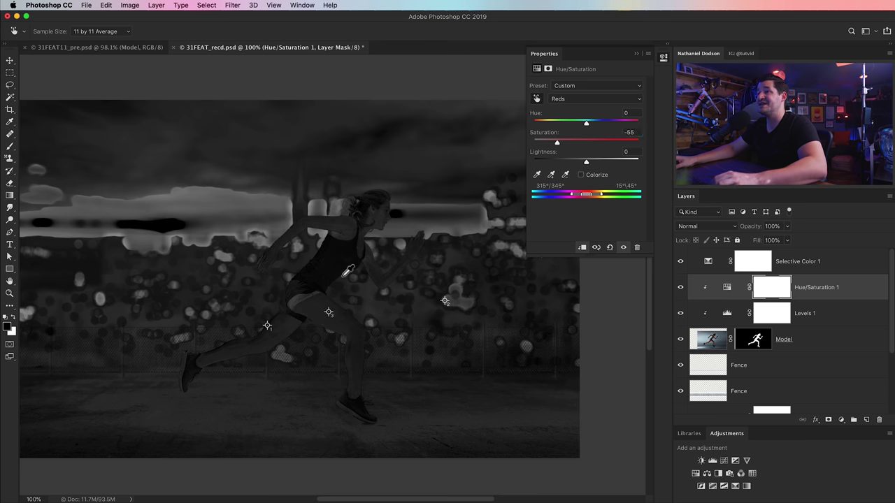
{"action": "left_click_drag", "start_coordinate": [336, 259], "coordinate": [326, 259]}
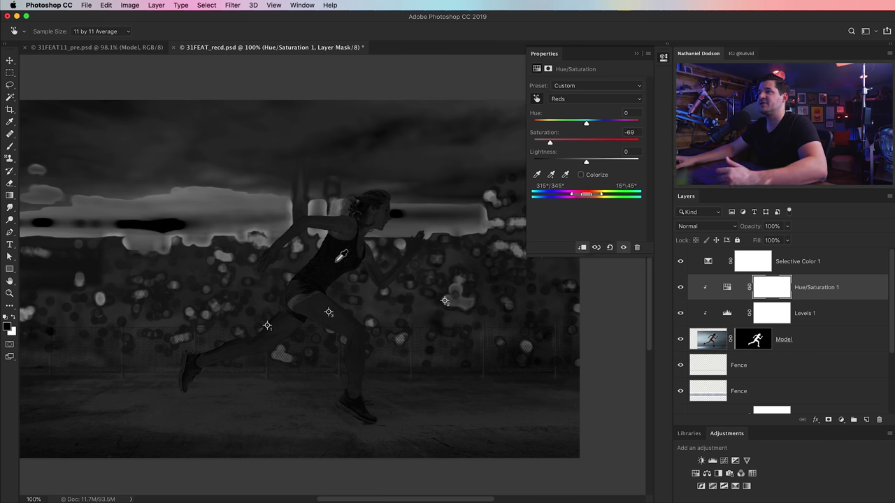
- Hide the Selective Color 1 check and compare the runner with and without the Hue/Saturation 1 adjustment
{"action": "left_click", "coordinate": [680, 261]}
{"action": "left_click", "coordinate": [682, 293]}
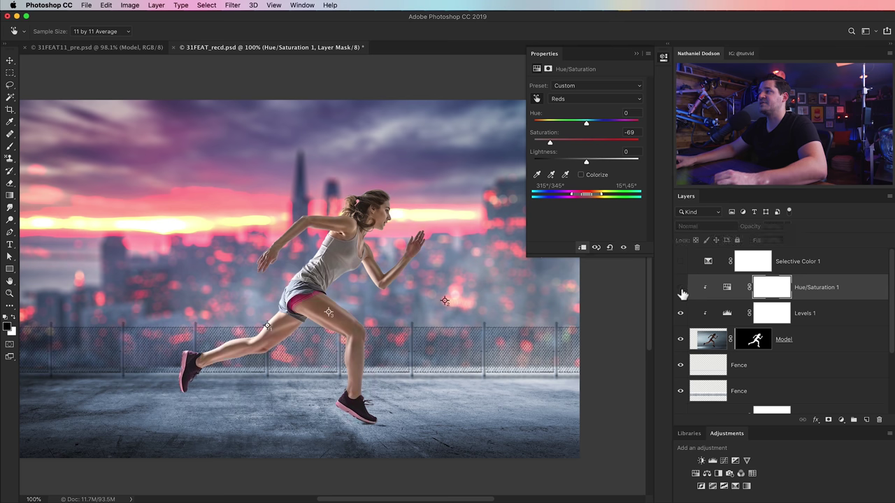
{"action": "left_click", "coordinate": [682, 291]}
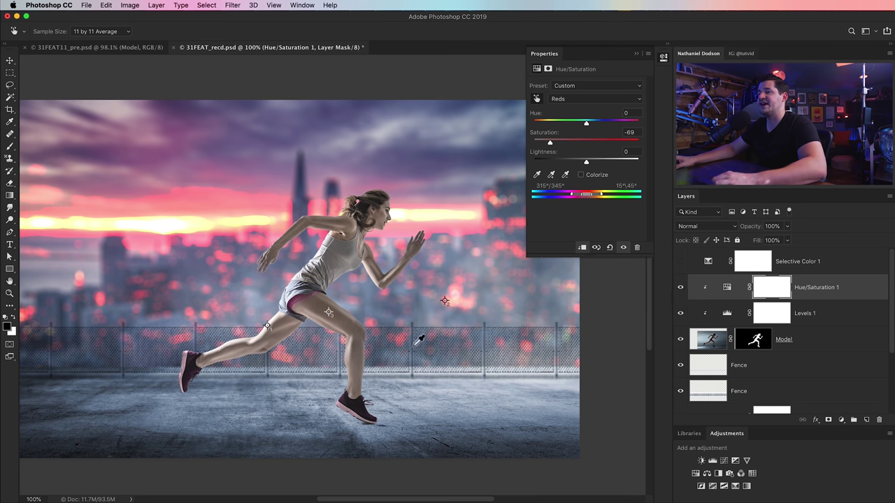
{"action": "left_click_drag", "start_coordinate": [358, 309], "coordinate": [375, 319]}
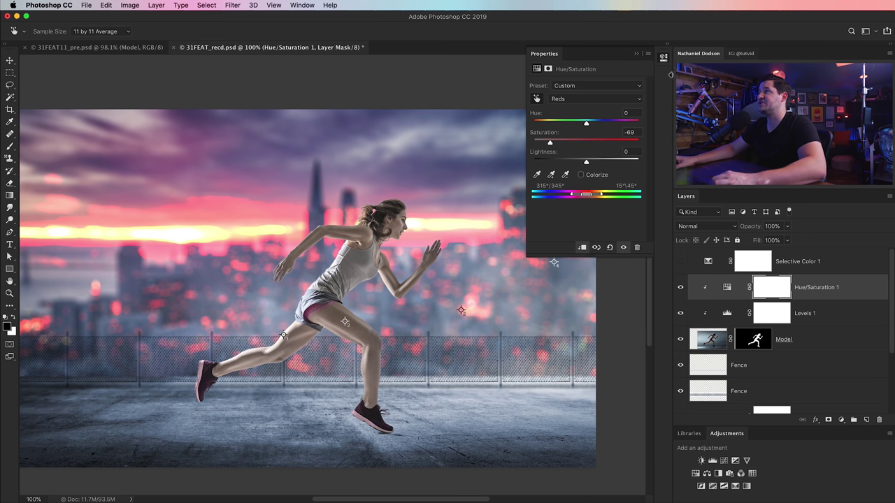
{"action": "left_click", "coordinate": [664, 58]}
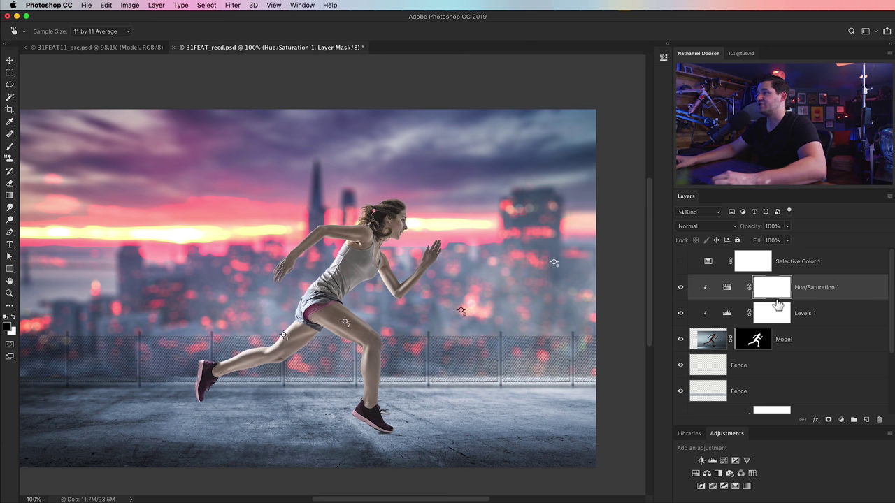
- Reopen Hue/Saturation 1 and review its Reds settings and on-image adjustment option
{"action": "double_click", "coordinate": [727, 288]}
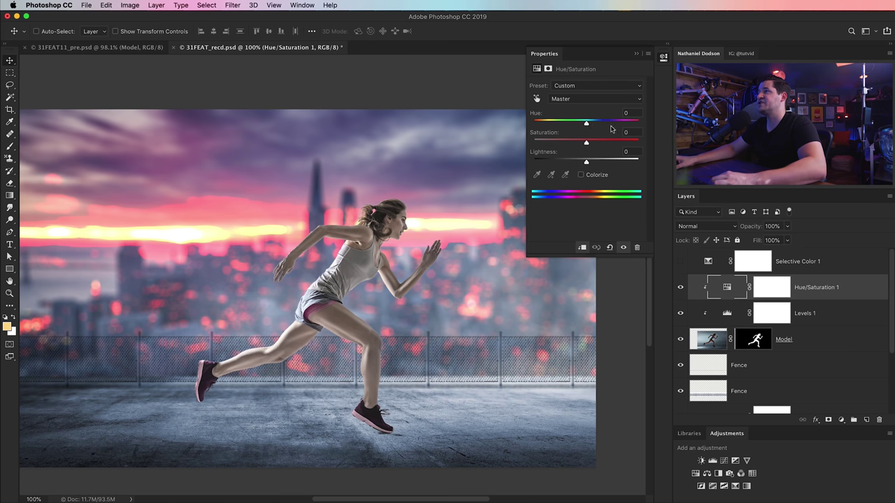
{"action": "left_click", "coordinate": [588, 102]}
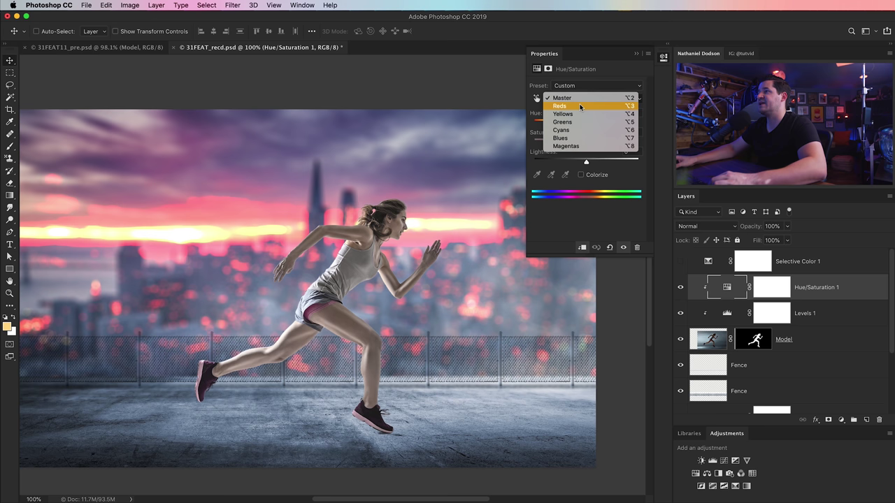
{"action": "left_click", "coordinate": [583, 108]}
{"action": "left_click", "coordinate": [537, 100]}
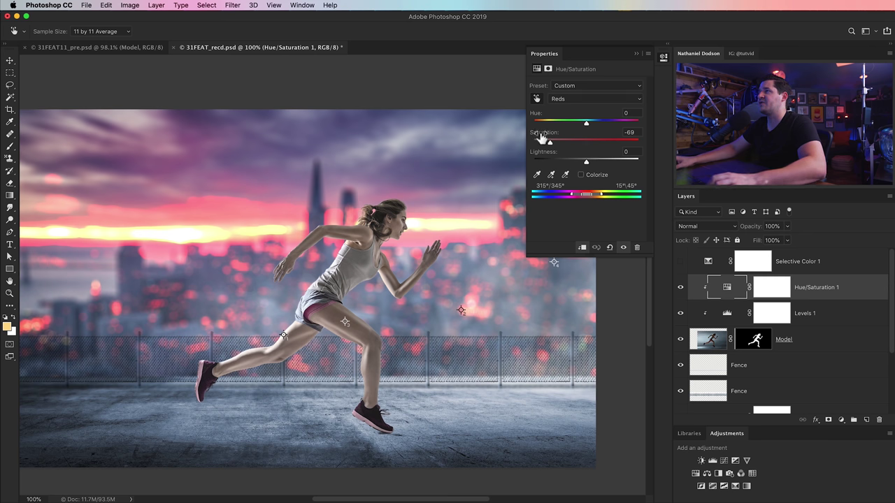
{"action": "left_click", "coordinate": [663, 59]}
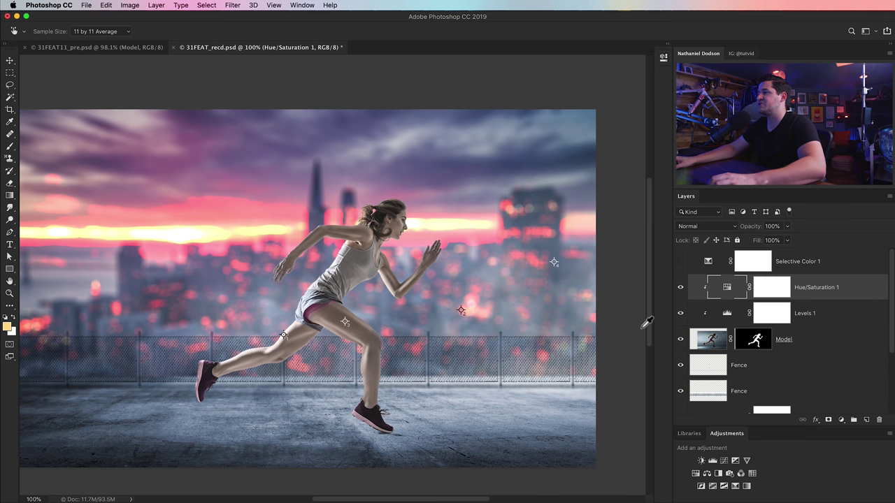
- Delete the Selective Color 1 adjustment layer used for the saturation check
{"action": "left_click", "coordinate": [697, 264]}
{"action": "left_click", "coordinate": [681, 261]}
{"action": "left_click", "coordinate": [682, 261]}
{"action": "left_click", "coordinate": [702, 263]}
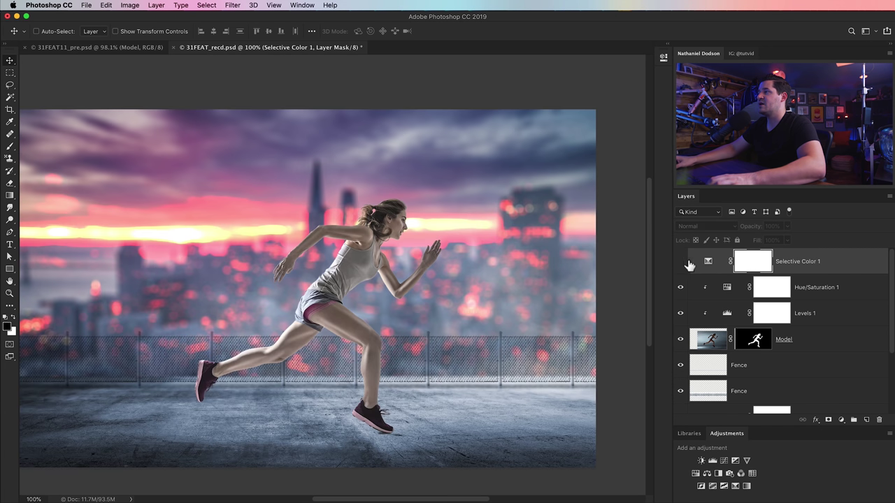
{"action": "key", "text": "Delete"}
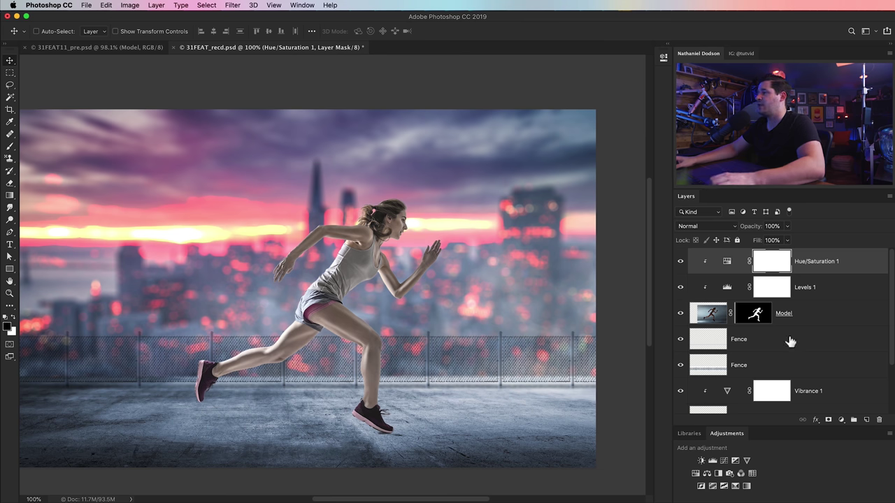
- Add a Solid Color fill layer of neutral gray at 50% brightness (808080) on top, blended in Luminosity mode
{"action": "left_click", "coordinate": [842, 420]}
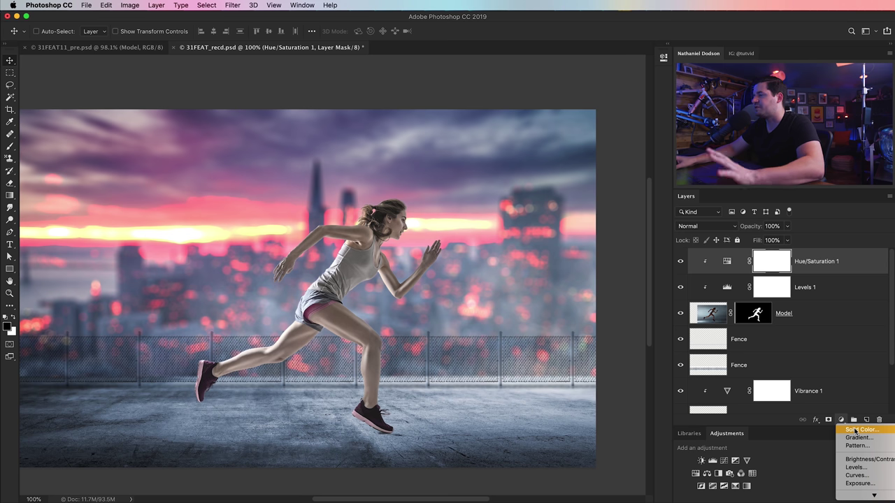
{"action": "left_click", "coordinate": [854, 430]}
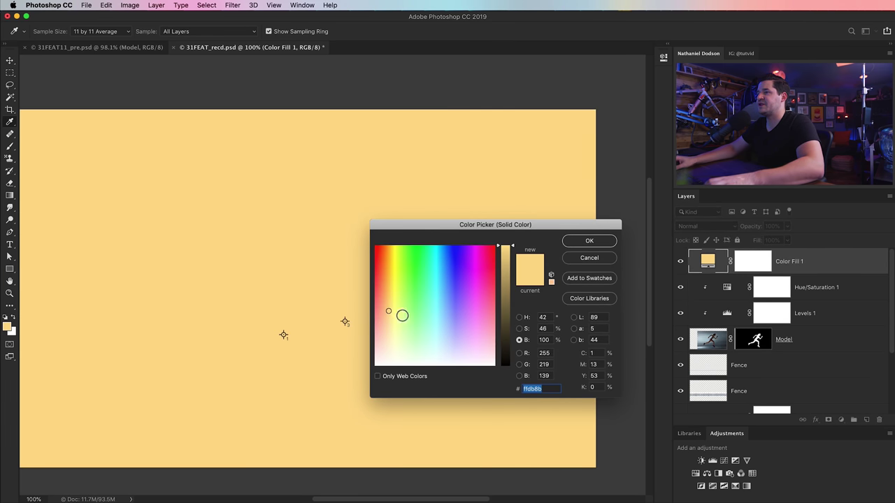
{"action": "left_click_drag", "start_coordinate": [401, 316], "coordinate": [442, 391]}
{"action": "double_click", "coordinate": [544, 340]}
{"action": "type", "text": "50"}
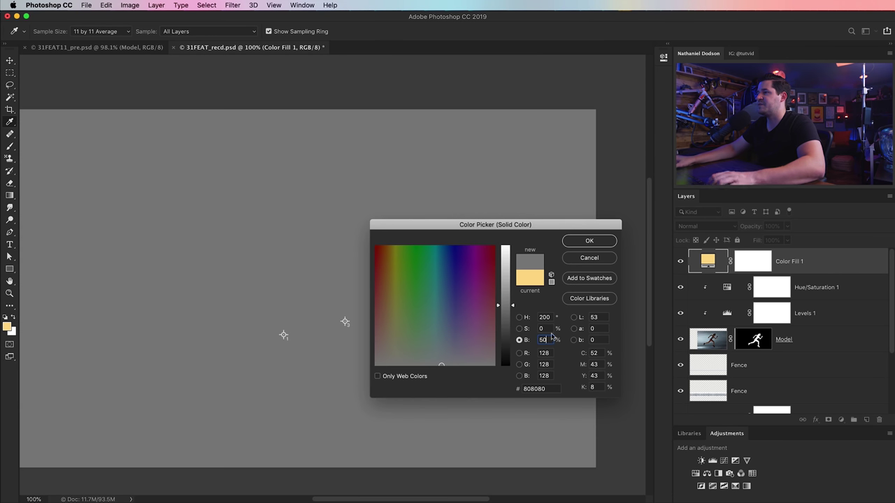
{"action": "left_click", "coordinate": [591, 241]}
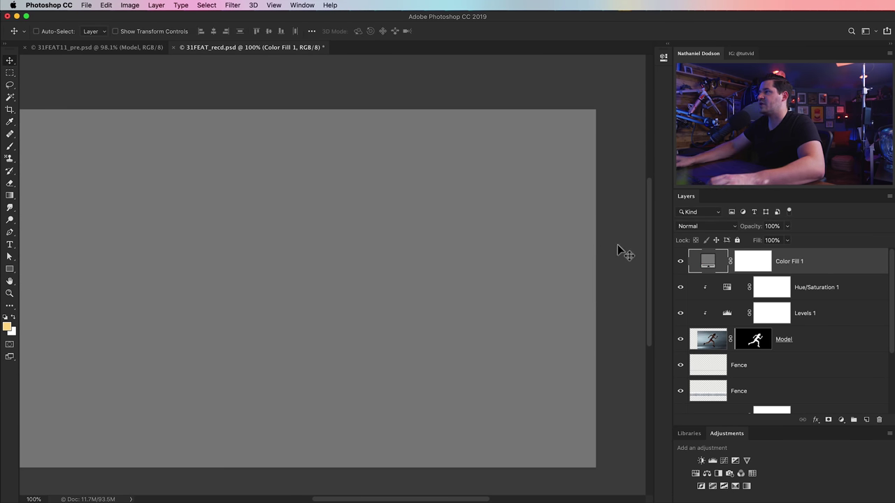
{"action": "left_click", "coordinate": [731, 228]}
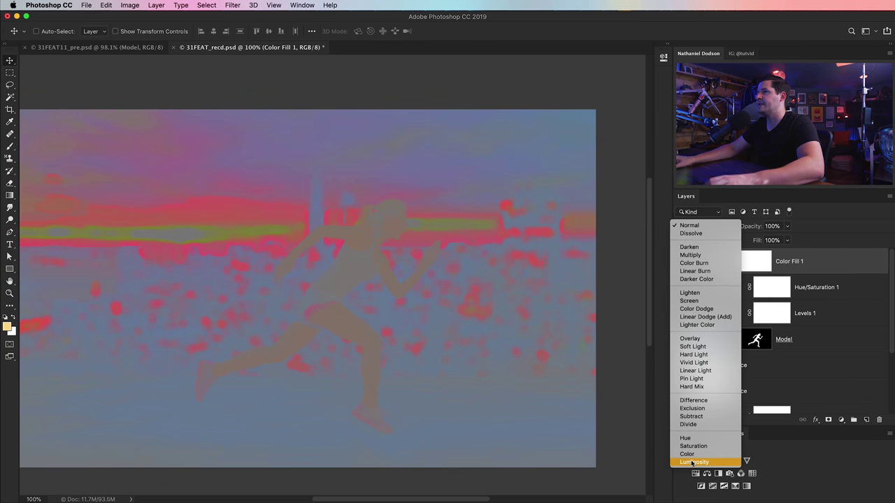
{"action": "left_click", "coordinate": [692, 463]}
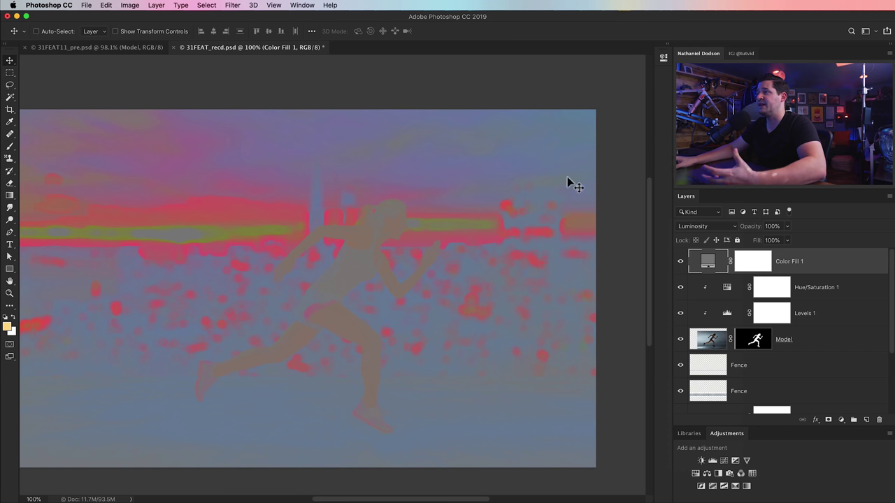
- Add a Color Balance adjustment clipped to the runner, with midtones at Cyan-Red -26, Magenta-Green -10 and Yellow-Blue +31
{"action": "left_click", "coordinate": [728, 287]}
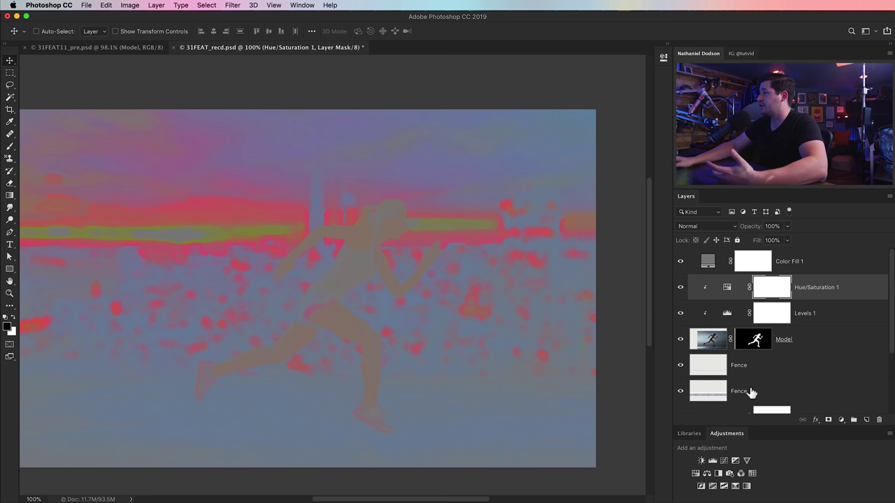
{"action": "left_click", "coordinate": [707, 473]}
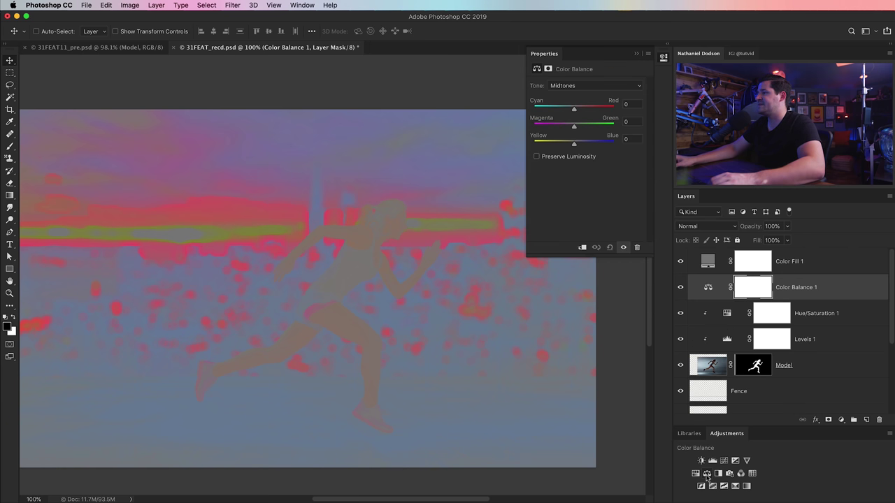
{"action": "left_click", "coordinate": [583, 248]}
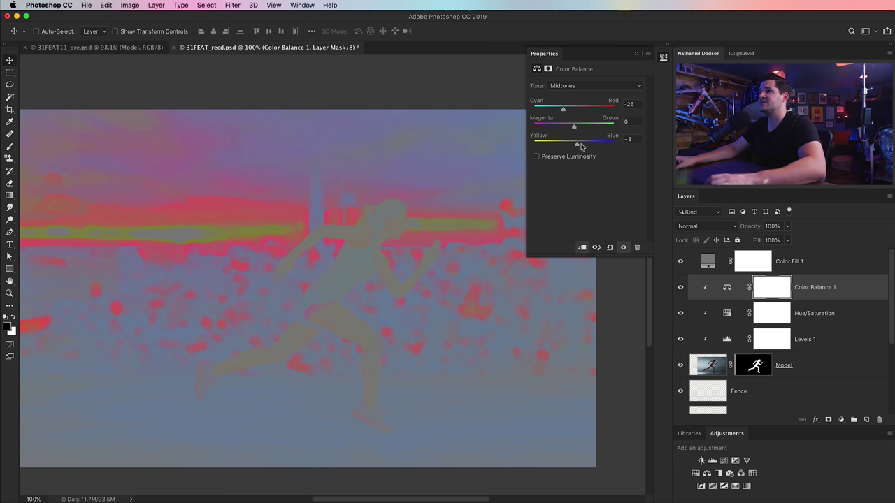
{"action": "left_click_drag", "start_coordinate": [585, 147], "coordinate": [587, 146]}
- Set the Color Balance highlights to Cyan-Red -22, Magenta-Green -8 and Yellow-Blue +5
{"action": "left_click", "coordinate": [574, 87]}
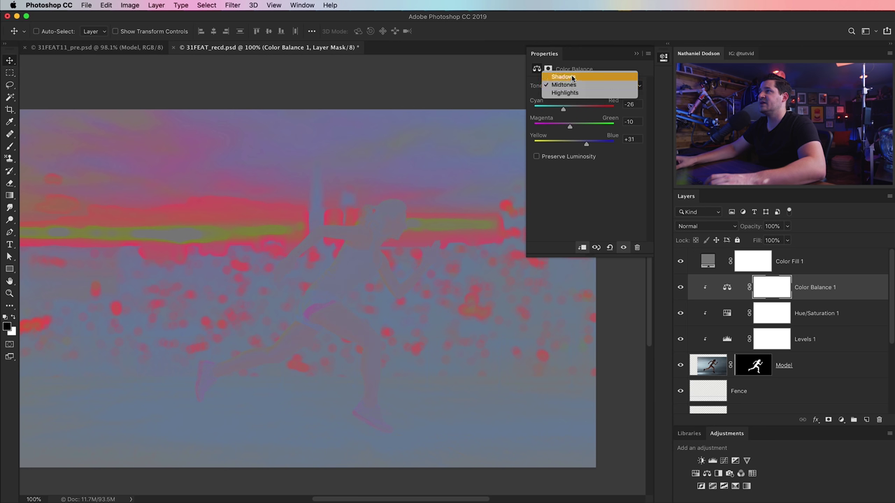
{"action": "left_click", "coordinate": [574, 94]}
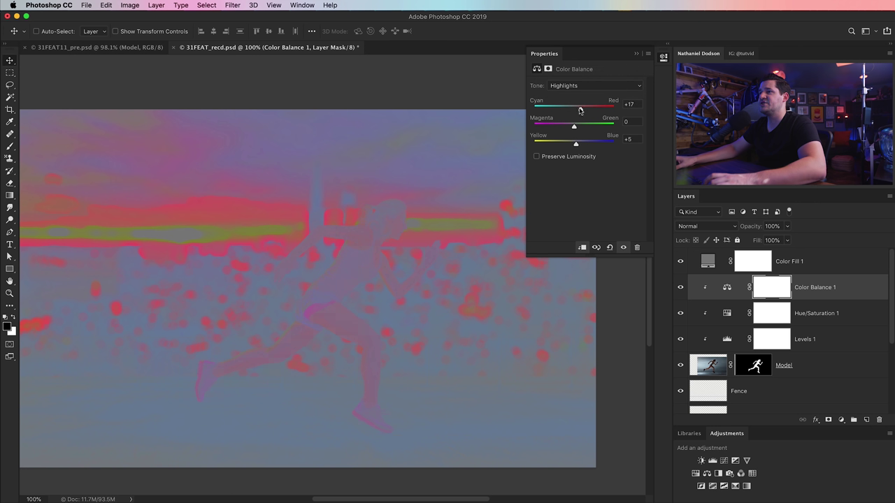
{"action": "mouse_move", "coordinate": [567, 110]}
{"action": "left_mouse_down"}
{"action": "mouse_move", "coordinate": [608, 111]}
{"action": "mouse_move", "coordinate": [566, 113]}
{"action": "left_mouse_up"}
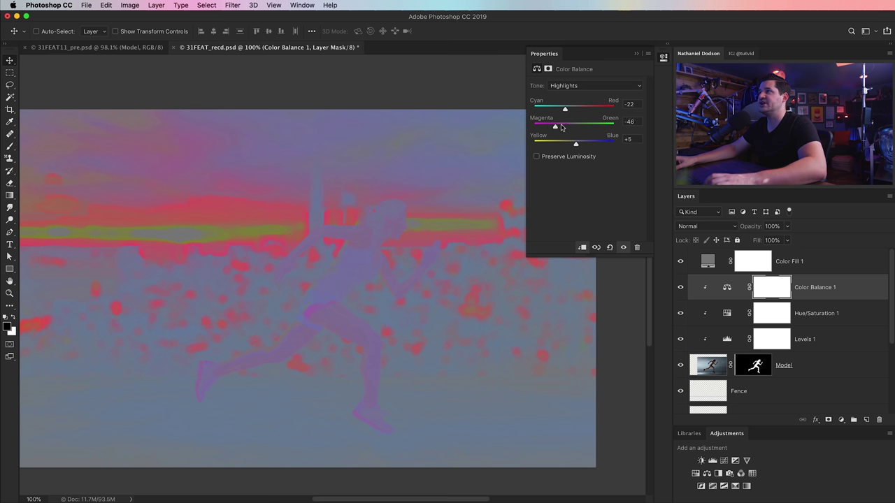
{"action": "left_click_drag", "start_coordinate": [608, 128], "coordinate": [570, 128]}
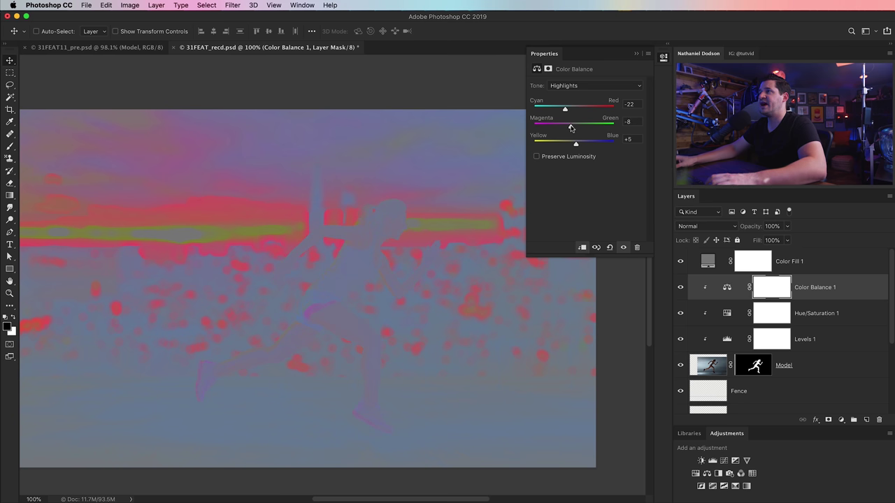
- Set the Color Balance shadows to Cyan-Red +2, Magenta-Green +4 and Yellow-Blue -1, and close the adjustment's settings
{"action": "left_click", "coordinate": [572, 84]}
{"action": "left_click", "coordinate": [570, 67]}
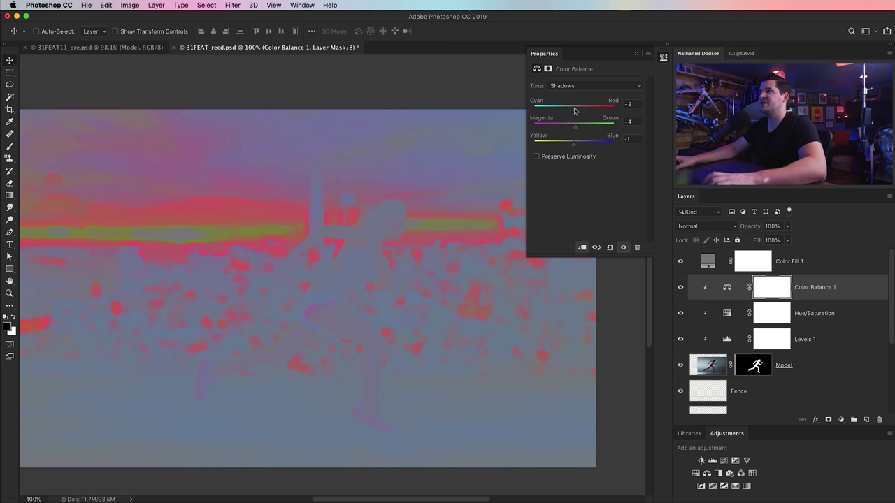
{"action": "left_click", "coordinate": [664, 59]}
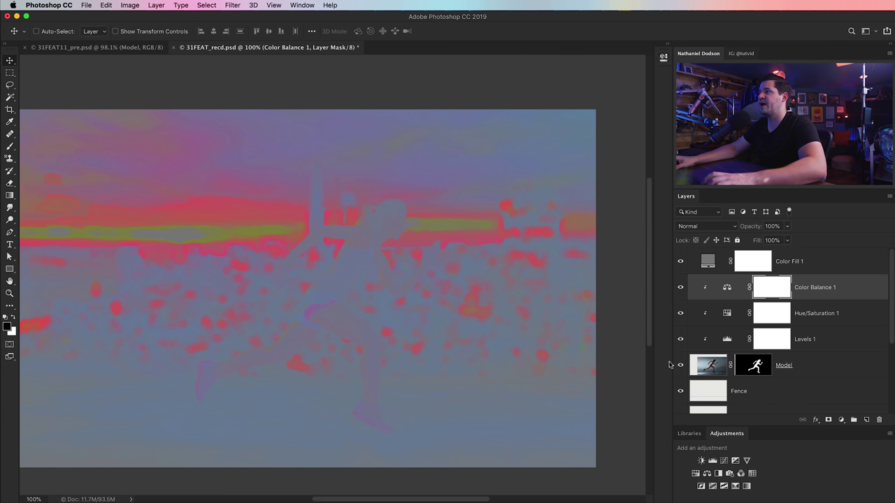
- Hide the Color Fill 1 check layer and compare the runner with and without Color Balance 1 and the other clipped adjustments
{"action": "left_click", "coordinate": [681, 262]}
{"action": "left_click", "coordinate": [682, 289]}
{"action": "left_click", "coordinate": [682, 289]}
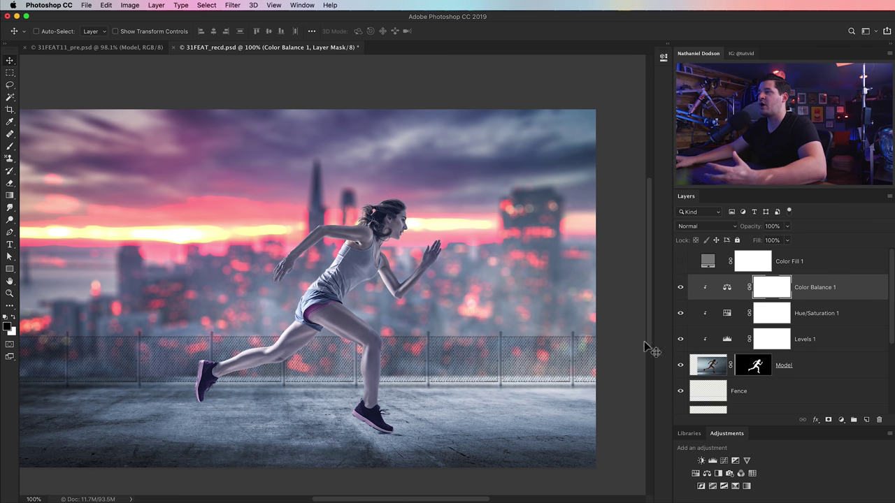
{"action": "mouse_move", "coordinate": [680, 340]}
{"action": "left_mouse_down"}
{"action": "mouse_move", "coordinate": [682, 297]}
{"action": "mouse_move", "coordinate": [680, 343]}
{"action": "left_mouse_up"}
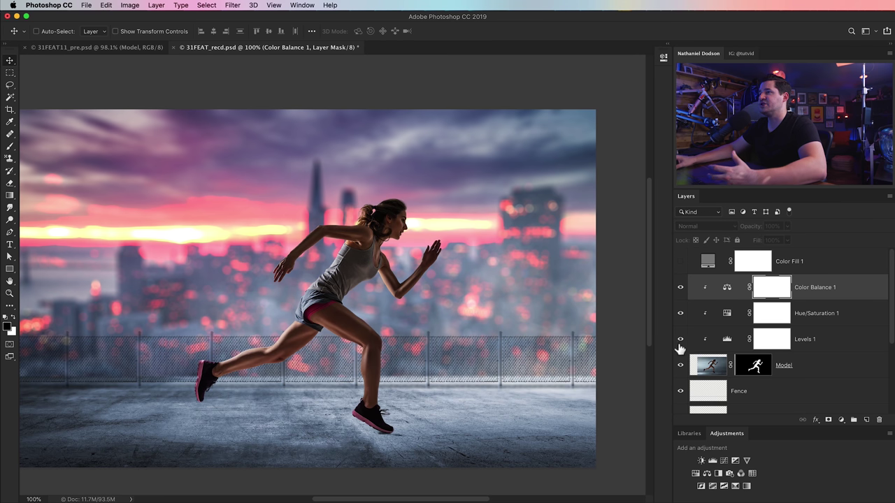
- Delete the Color Fill 1 layer used for the colour check
{"action": "left_click", "coordinate": [704, 261]}
{"action": "key", "text": "Delete"}
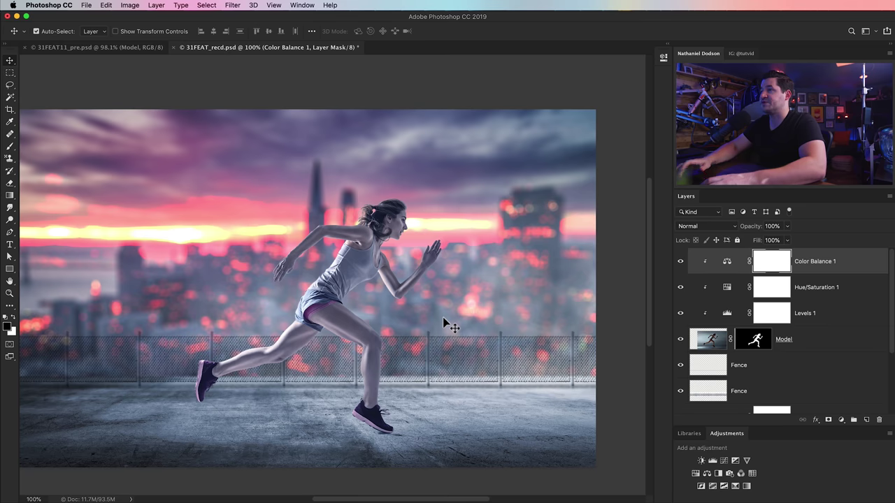
- Disable the Model layer's mask to show the runner's full original photo with its floor shadow
{"action": "key", "text": "super+minus"}
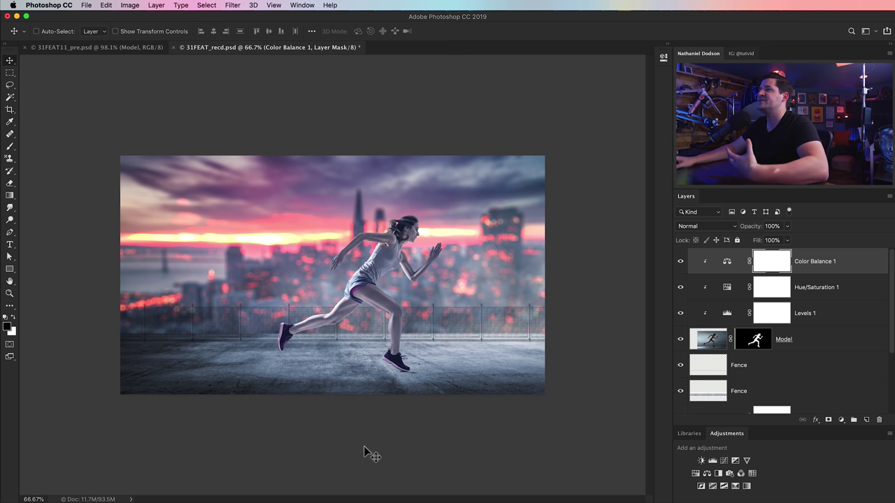
{"action": "key", "text": "z"}
{"action": "left_click", "coordinate": [385, 275]}
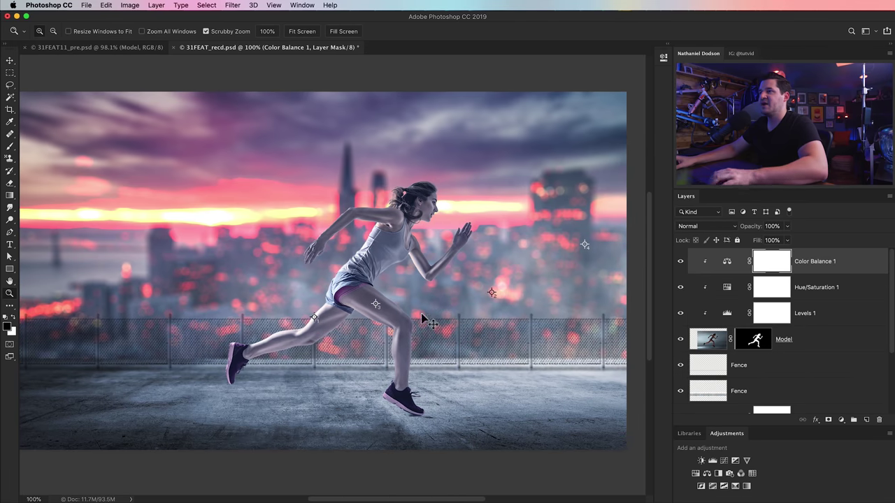
{"action": "key", "text": "v"}
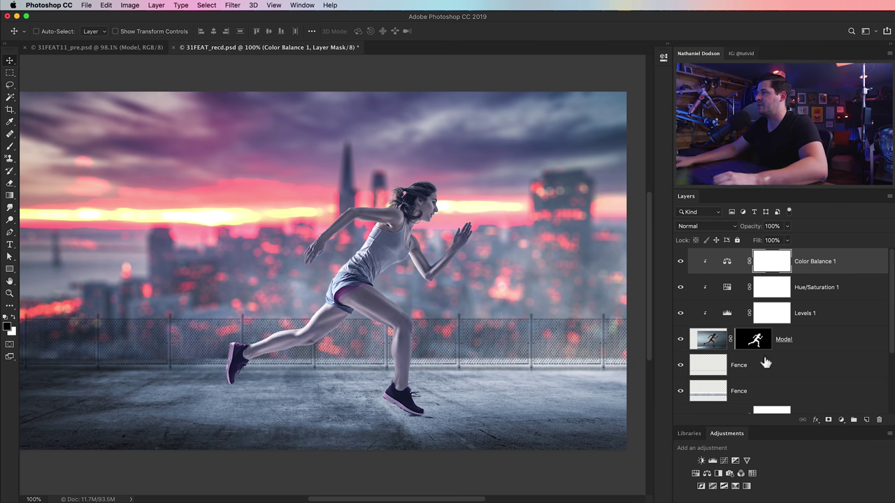
{"action": "left_click", "coordinate": [714, 341]}
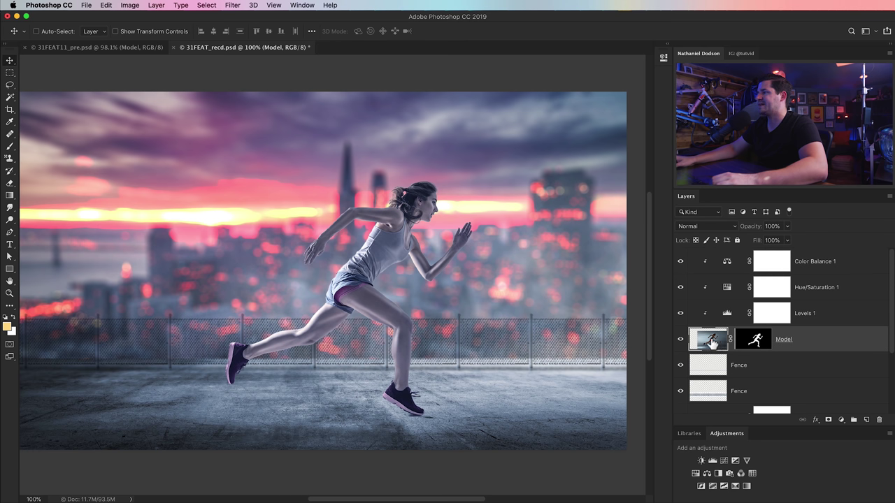
{"action": "left_click", "coordinate": [753, 341], "text": "shift"}
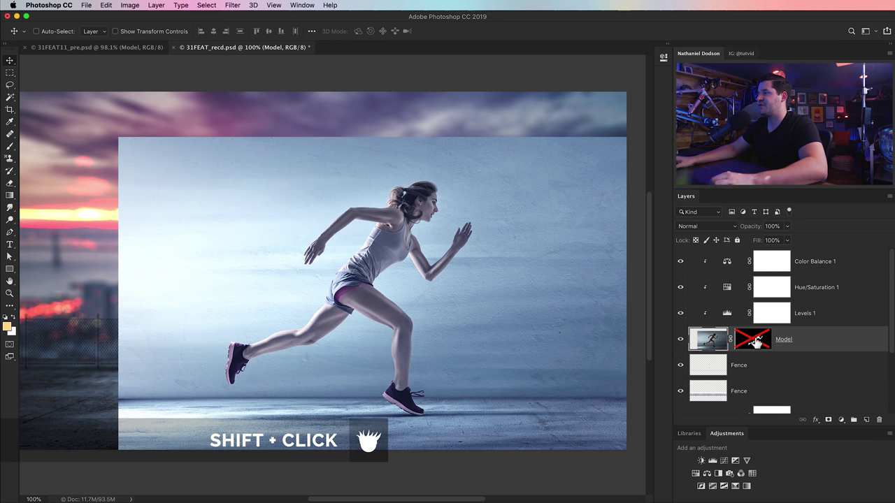
{"action": "scroll", "coordinate": [447, 375], "scroll_direction": "down", "scroll_amount": 2}
{"action": "scroll", "coordinate": [447, 375], "scroll_direction": "right", "scroll_amount": 2}
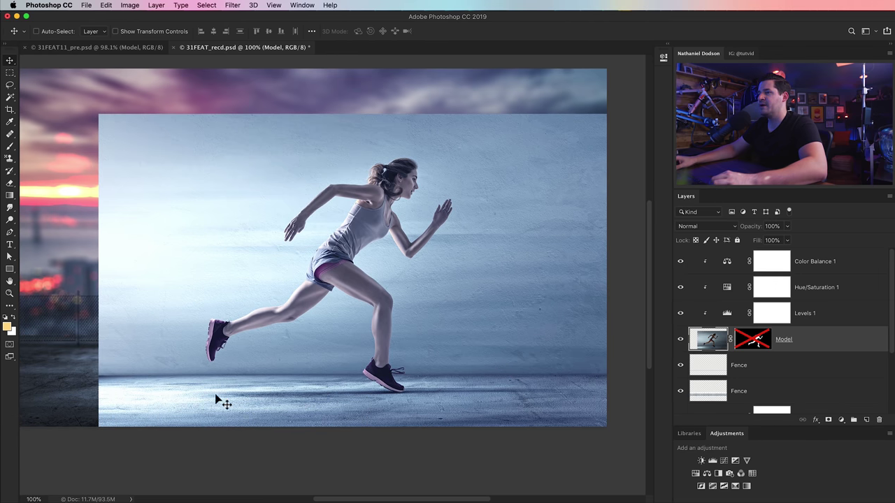
- Draw an elliptical selection about 1610 by 110 px around the floor shadow under the runner and feather it by 8 pixels
{"action": "left_click", "coordinate": [10, 72]}
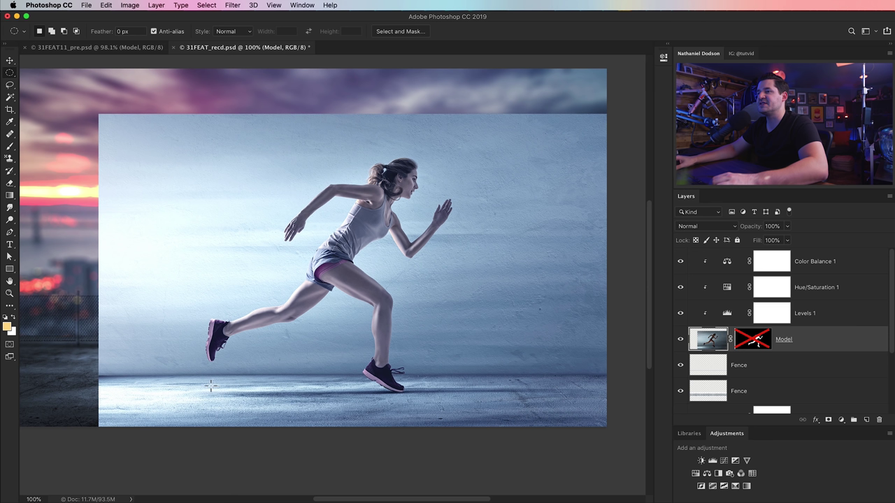
{"action": "left_click_drag", "start_coordinate": [196, 385], "coordinate": [352, 389]}
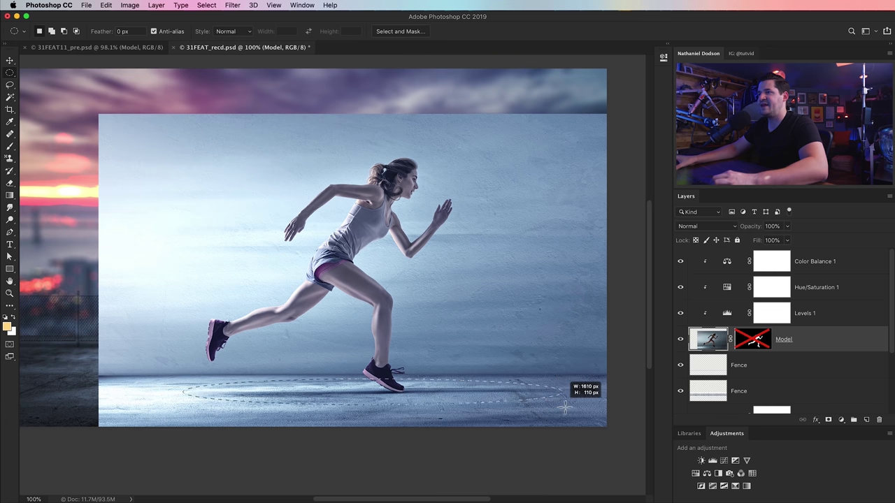
{"action": "left_click", "coordinate": [158, 5]}
{"action": "mouse_move", "coordinate": [215, 7]}
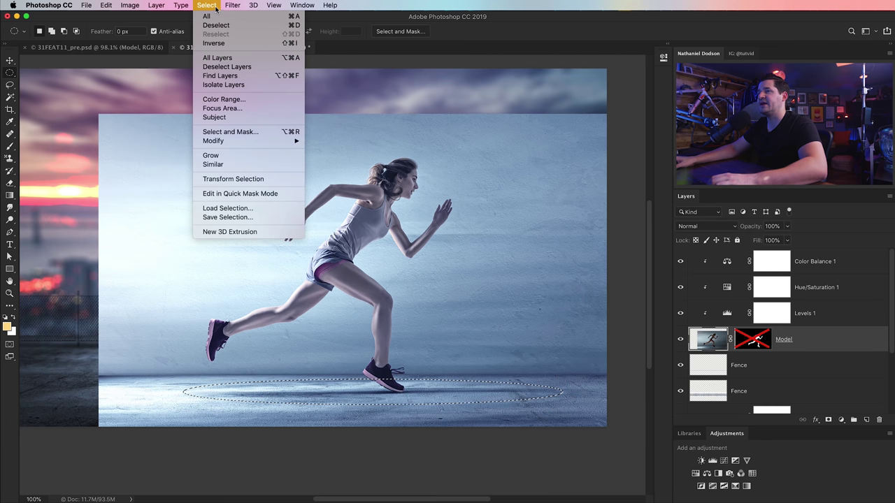
{"action": "mouse_move", "coordinate": [245, 142]}
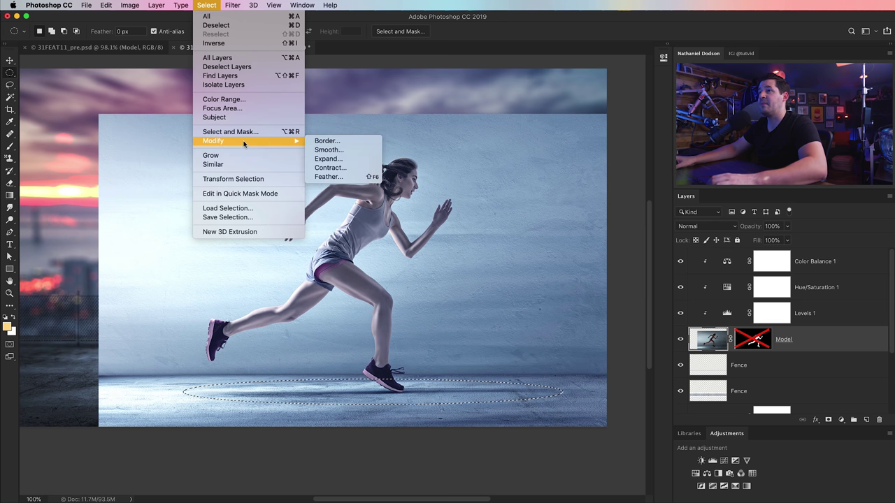
{"action": "left_click", "coordinate": [355, 177]}
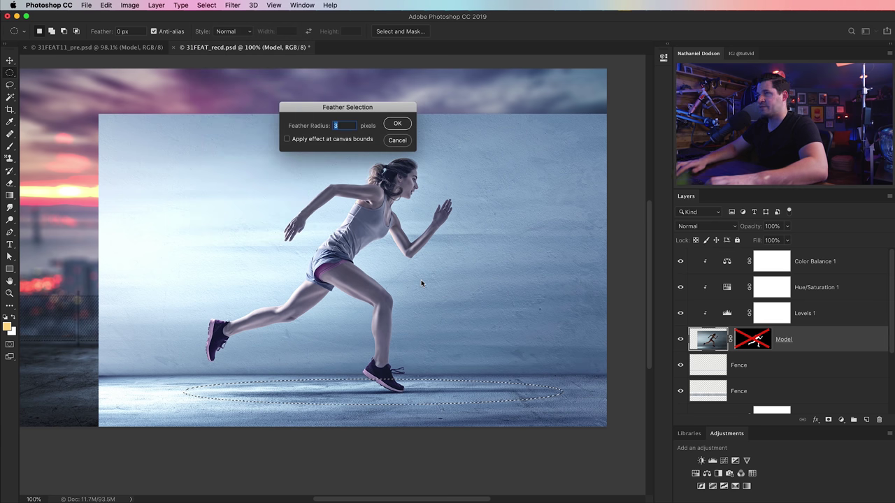
{"action": "type", "text": "8"}
{"action": "left_click", "coordinate": [397, 124]}
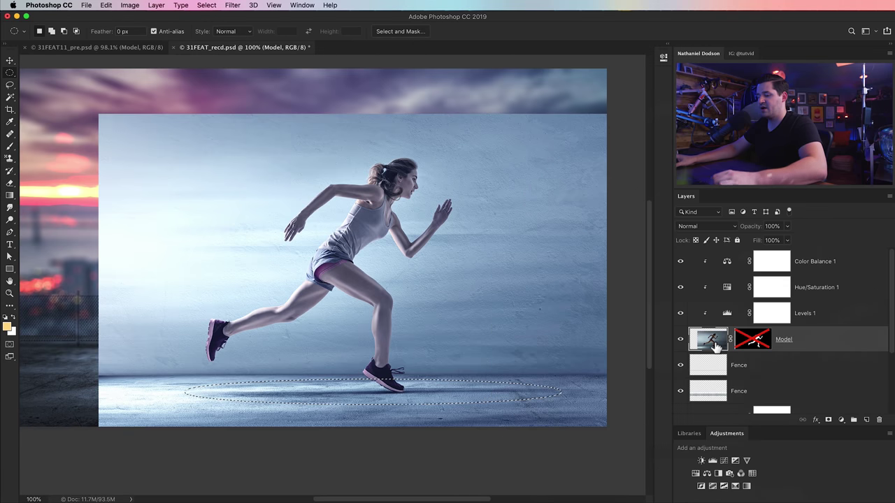
- Copy the selected floor shadow to a new layer named Shadow, clipped to the Model layer
{"action": "key", "text": "super+j"}
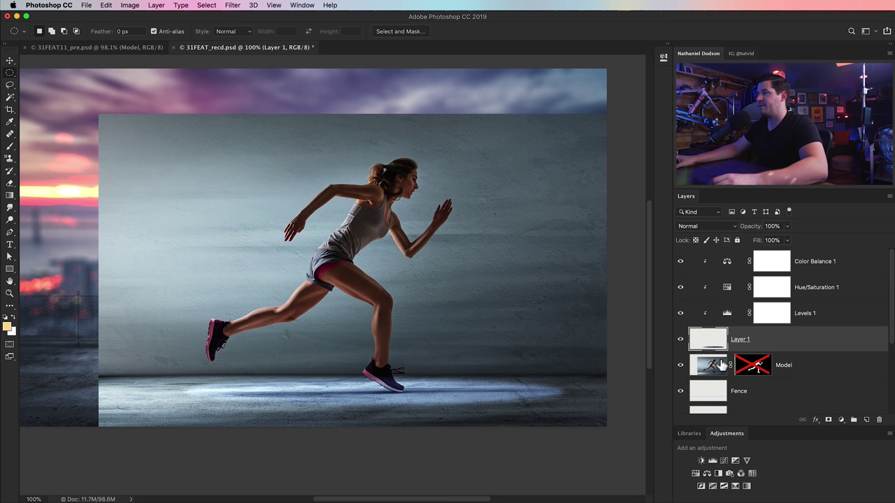
{"action": "left_click_drag", "start_coordinate": [714, 354], "coordinate": [735, 346]}
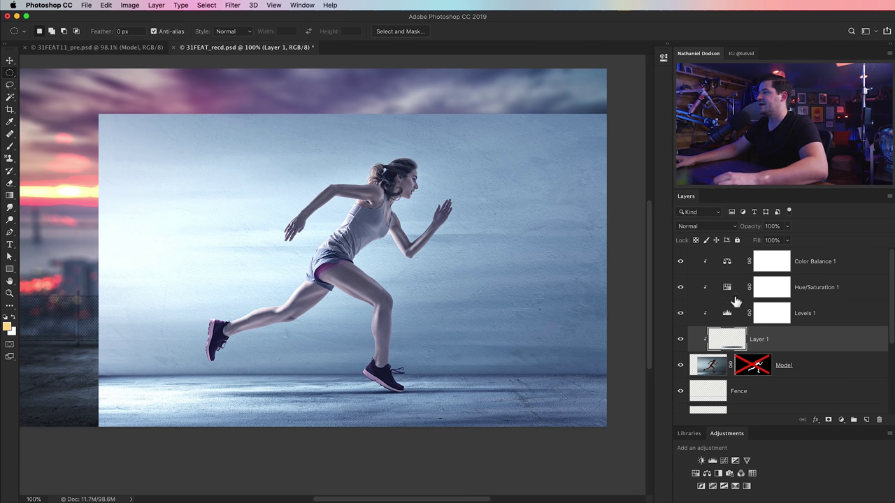
{"action": "double_click", "coordinate": [761, 340]}
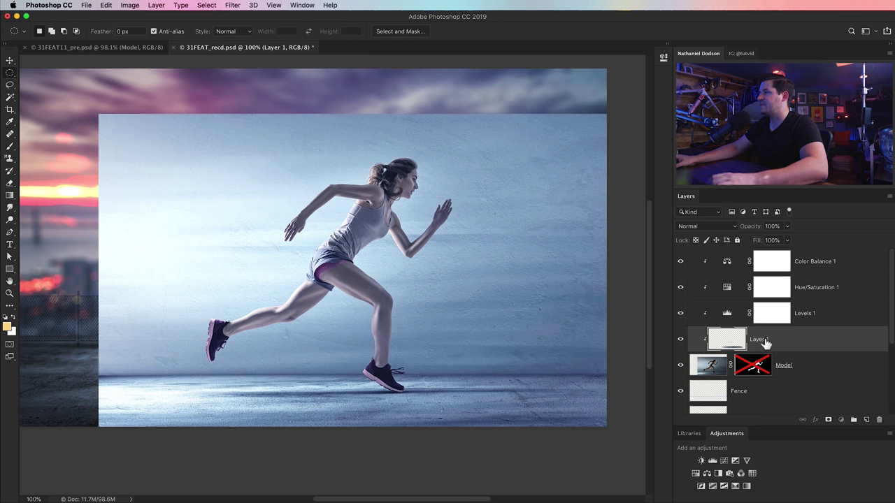
{"action": "type", "text": "Shadow"}
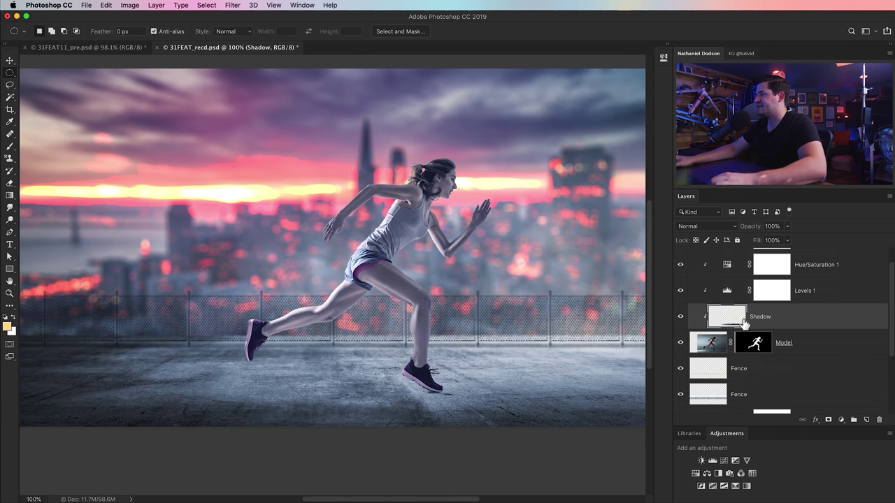
- Move the Shadow layer directly beneath the Model layer, unclipped, and preview it in Multiply blend mode
{"action": "scroll", "coordinate": [724, 323], "scroll_direction": "up", "scroll_amount": 1}
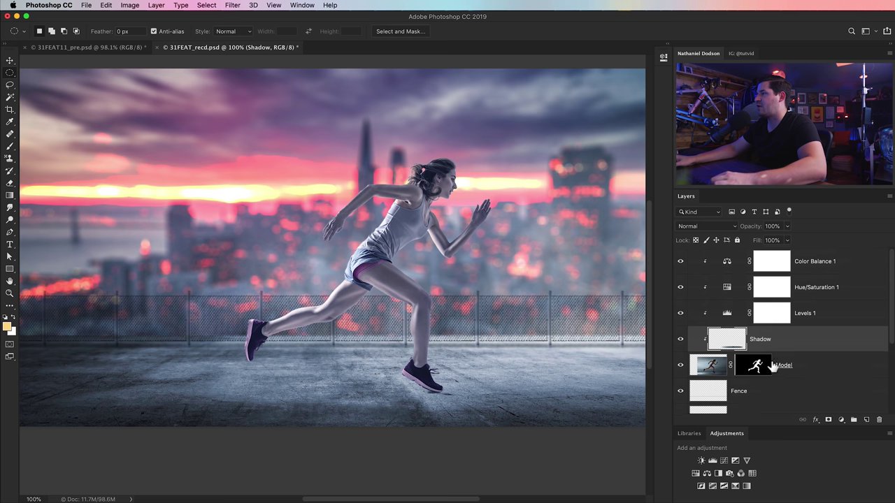
{"action": "left_click_drag", "start_coordinate": [728, 336], "coordinate": [740, 368]}
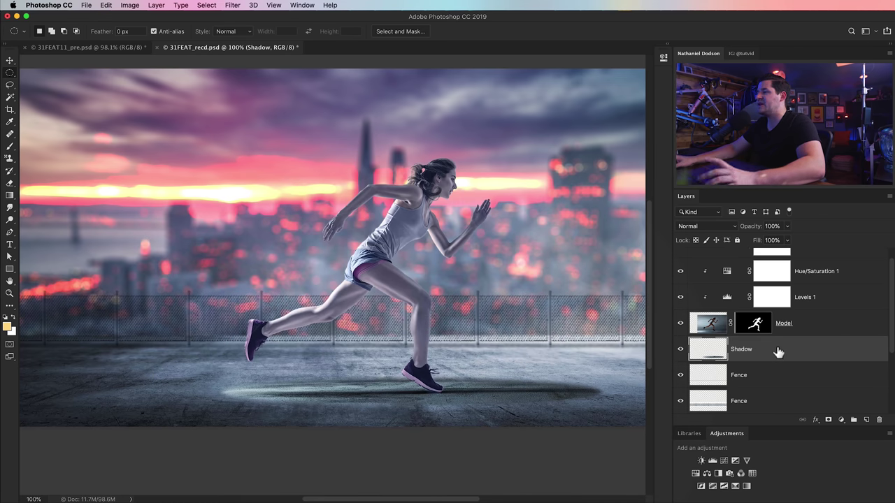
{"action": "left_click", "coordinate": [712, 226]}
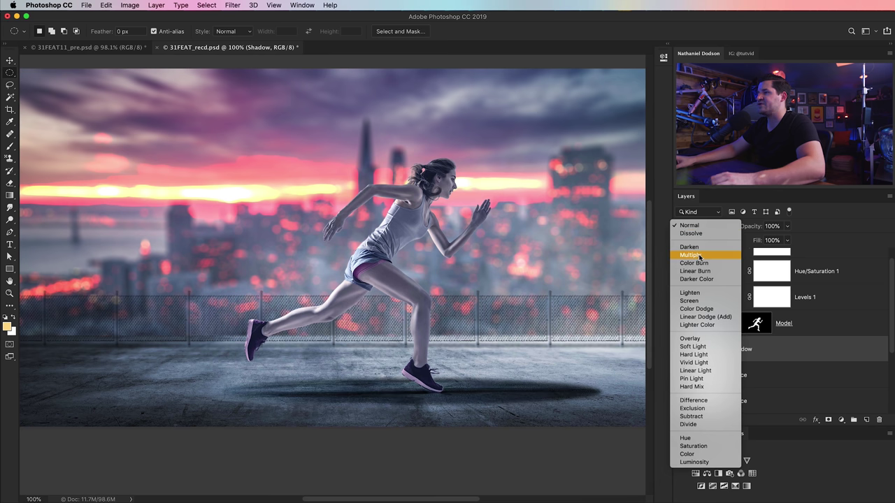
{"action": "left_click", "coordinate": [785, 355]}
- Split the Shadow layer's Blend If white sliders to 26/255 for This Layer and 68/255 for Underlying Layer
{"action": "double_click", "coordinate": [782, 355]}
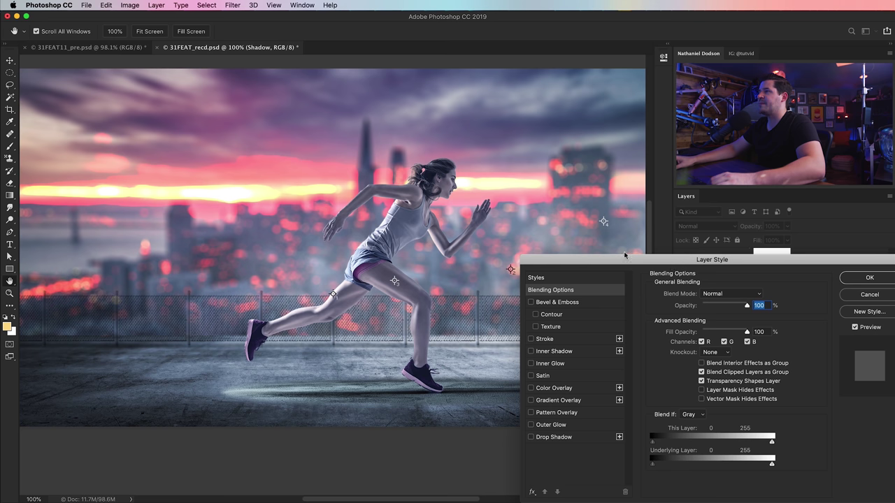
{"action": "left_click_drag", "start_coordinate": [632, 262], "coordinate": [408, 67]}
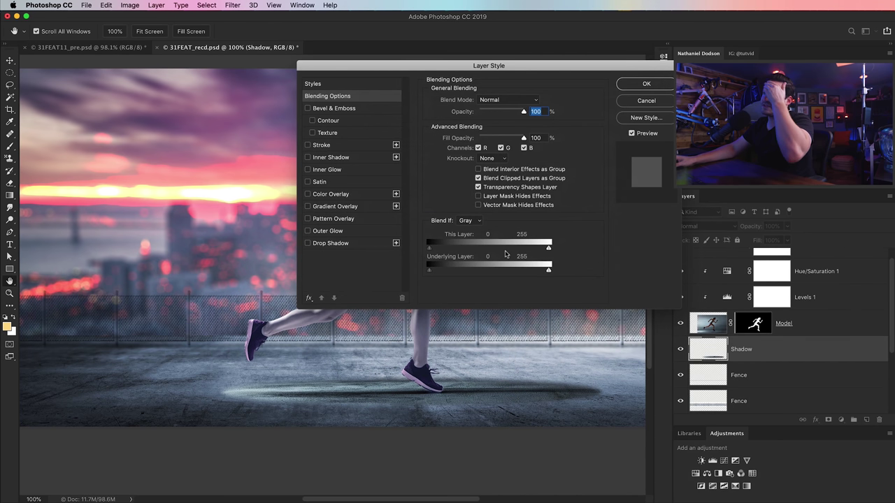
{"action": "key", "text": "alt"}
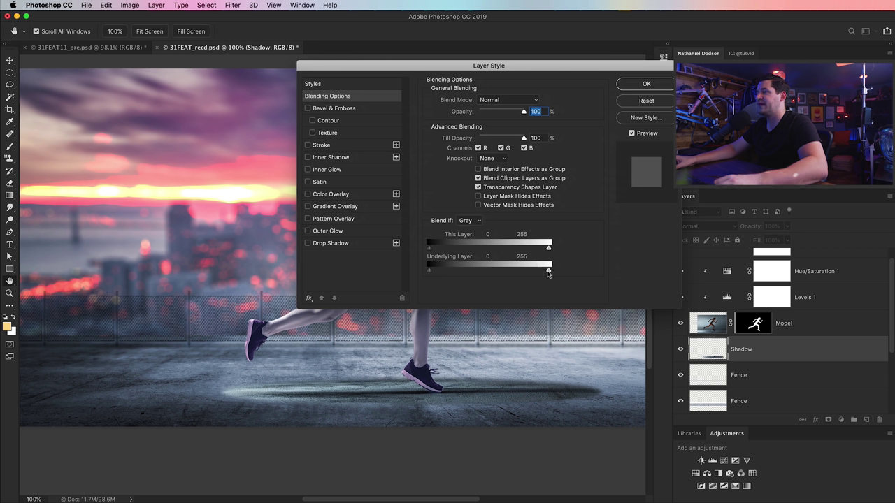
{"action": "left_click_drag", "start_coordinate": [515, 273], "coordinate": [474, 273]}
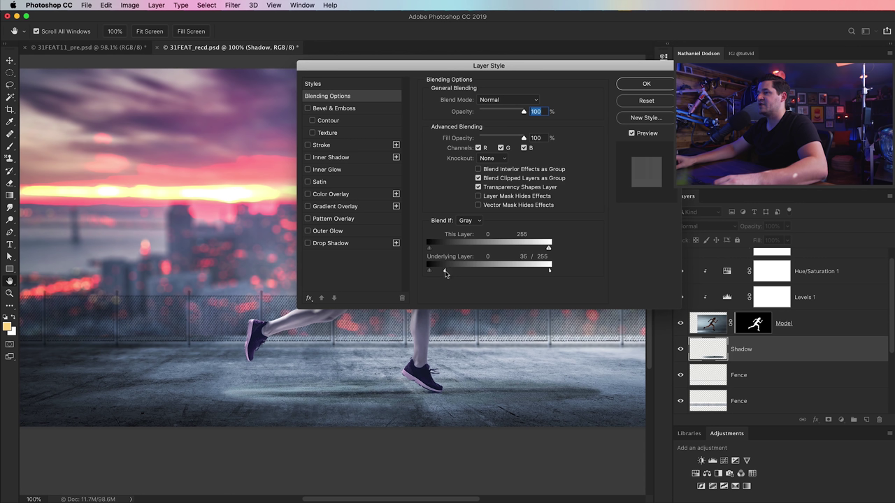
{"action": "left_click_drag", "start_coordinate": [458, 273], "coordinate": [460, 276]}
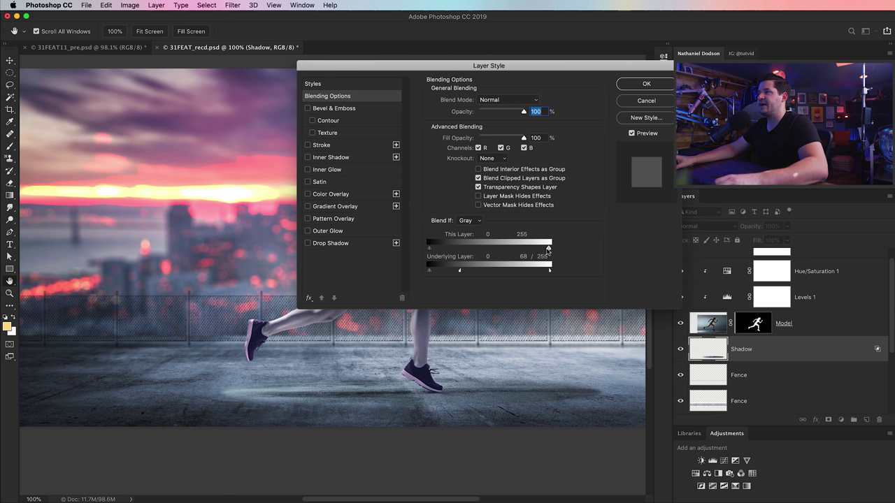
{"action": "left_click_drag", "start_coordinate": [529, 251], "coordinate": [482, 256]}
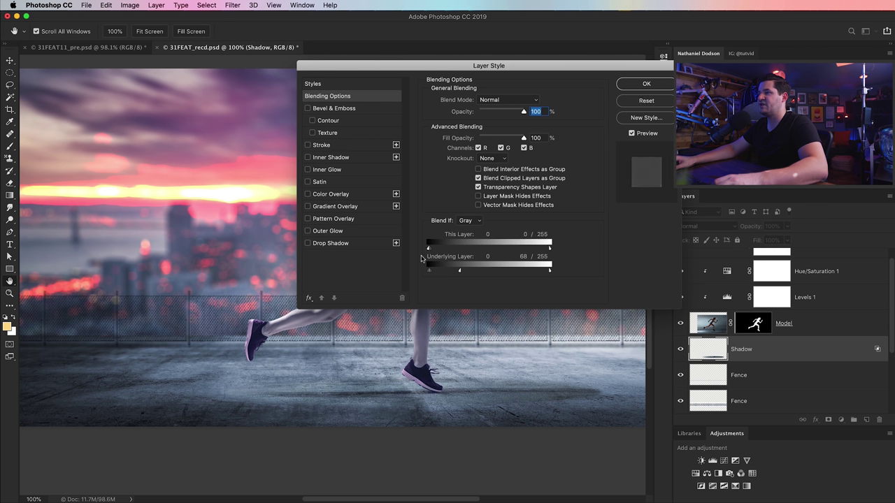
{"action": "left_click_drag", "start_coordinate": [440, 256], "coordinate": [443, 256]}
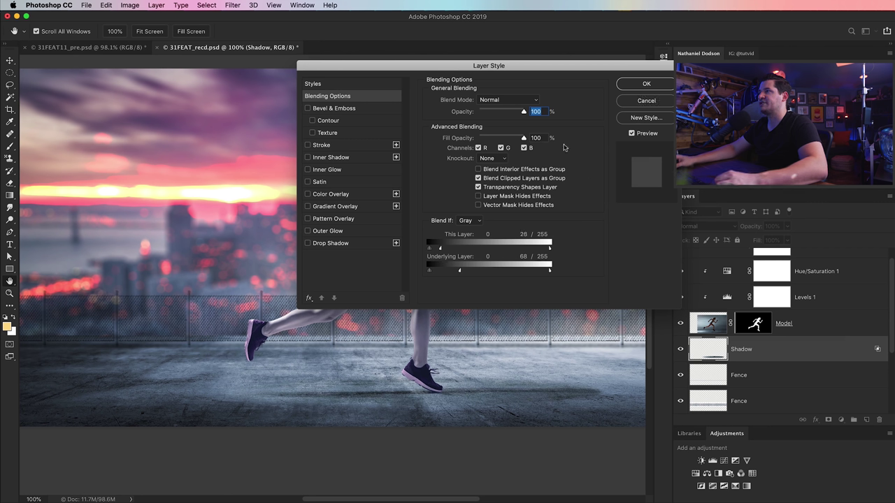
{"action": "left_click", "coordinate": [646, 84]}
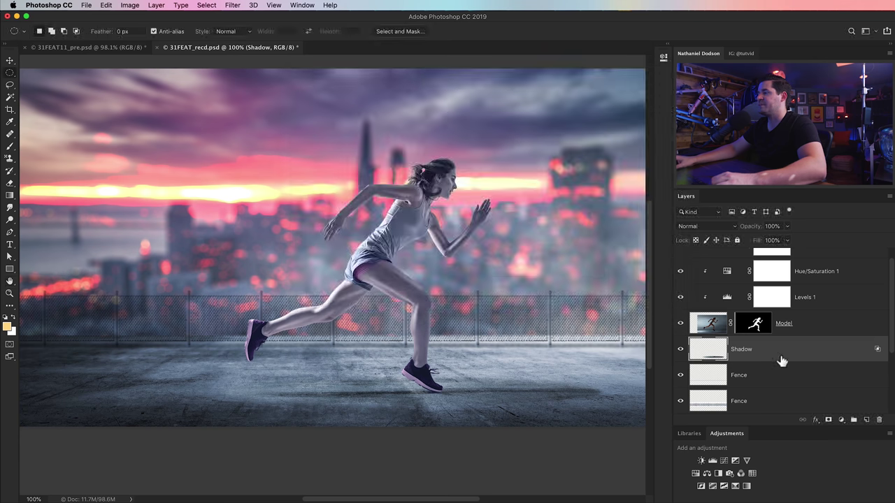
- Add a white layer mask to the Shadow layer and choose the Soft Mechanical 100 pixels brush
{"action": "left_click", "coordinate": [828, 419]}
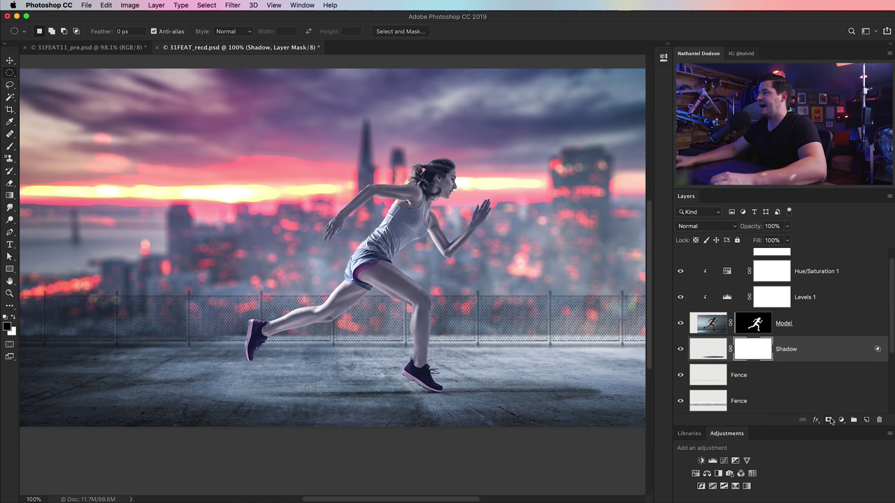
{"action": "key", "text": "b"}
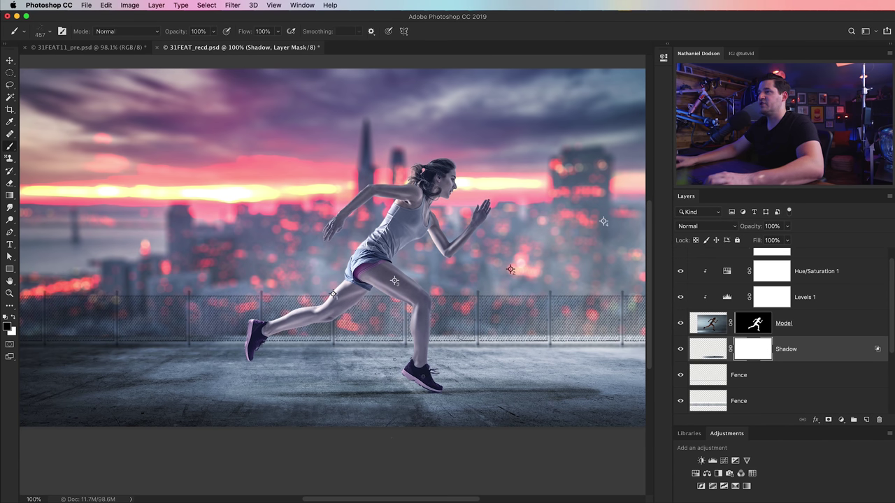
{"action": "right_click", "coordinate": [253, 176]}
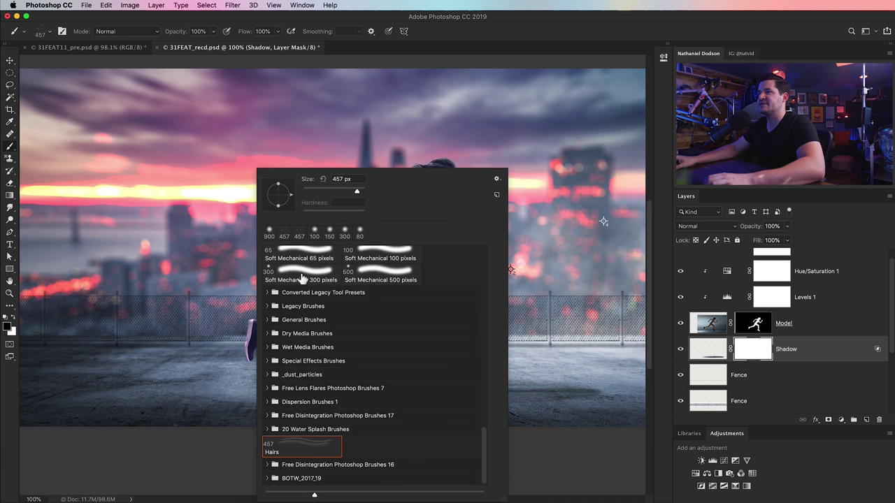
{"action": "left_click", "coordinate": [392, 260]}
{"action": "left_click", "coordinate": [143, 461]}
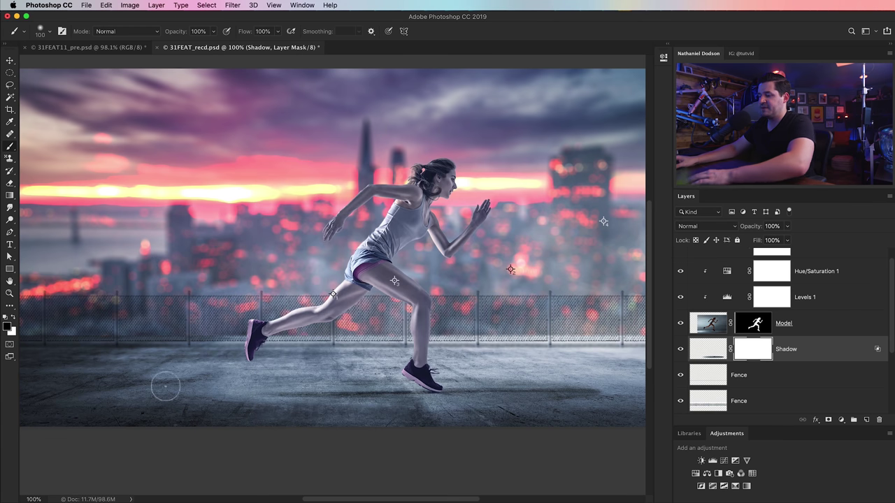
- Paint black on the Shadow layer's mask with 400 px and 250 px soft brushes to hide the floor shadow's outer edges
{"action": "key", "text": "bracketright"}
{"action": "key", "text": "bracketright"}
{"action": "key", "text": "bracketright"}
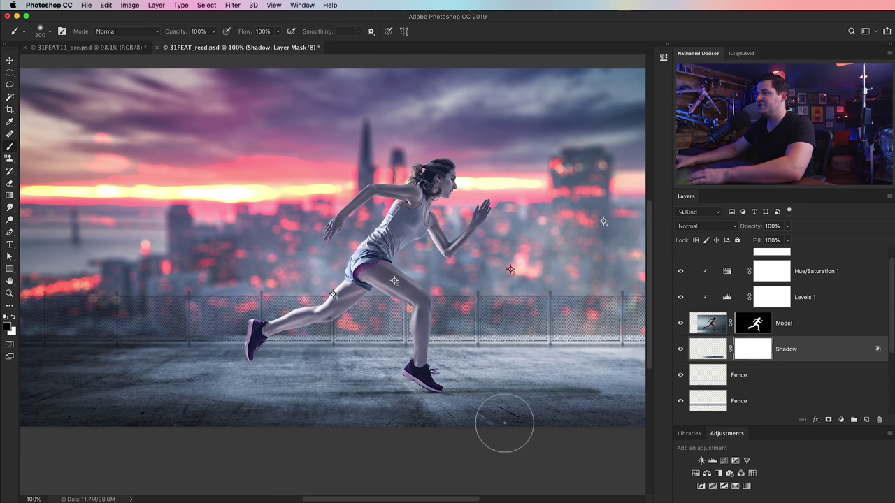
{"action": "key", "text": "bracketright"}
{"action": "key", "text": "bracketright"}
{"action": "left_click_drag", "start_coordinate": [608, 399], "coordinate": [599, 389]}
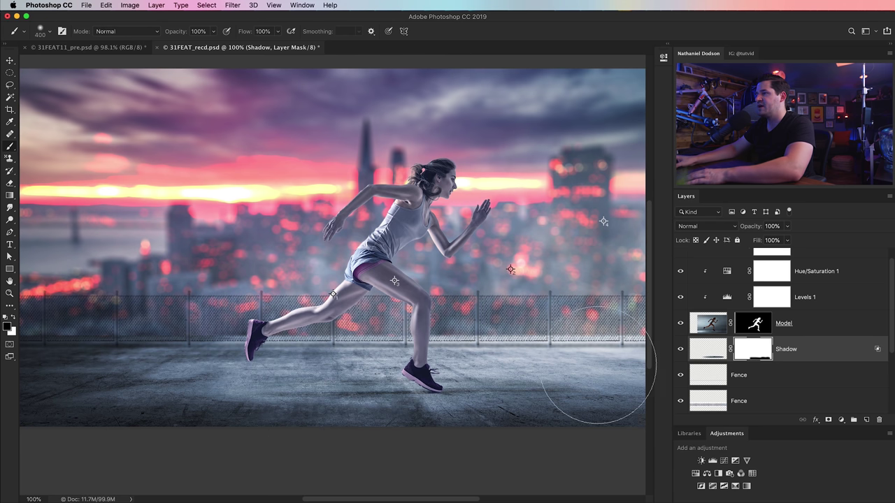
{"action": "key", "text": "bracketleft"}
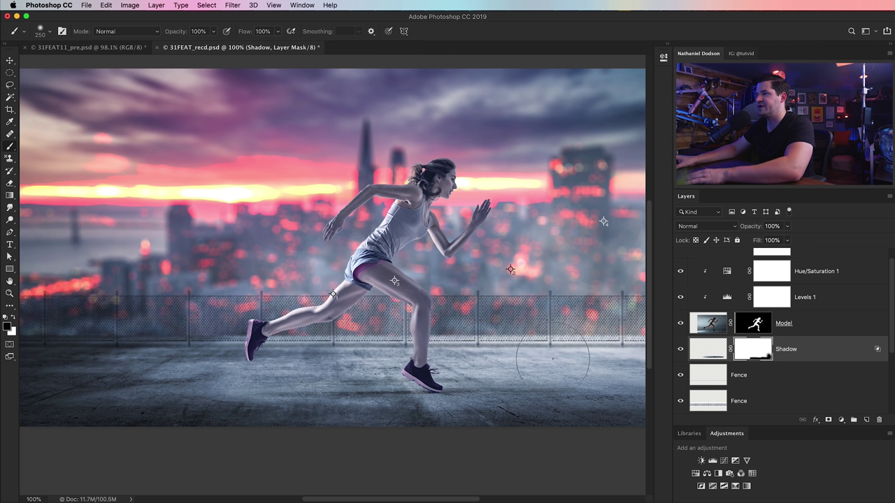
{"action": "mouse_move", "coordinate": [411, 355]}
{"action": "left_mouse_down"}
{"action": "mouse_move", "coordinate": [371, 358]}
{"action": "mouse_move", "coordinate": [484, 424]}
{"action": "left_mouse_up"}
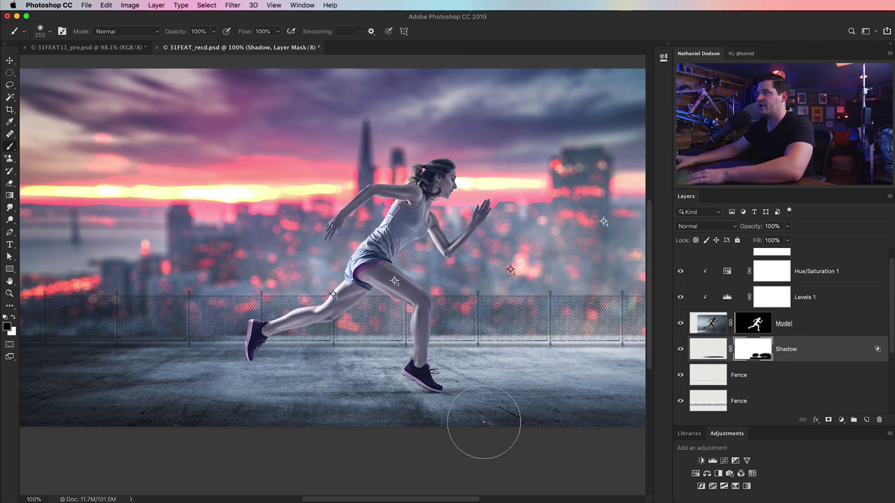
- Compare the composite with the masked Shadow layer hidden and shown
{"action": "left_click", "coordinate": [681, 353]}
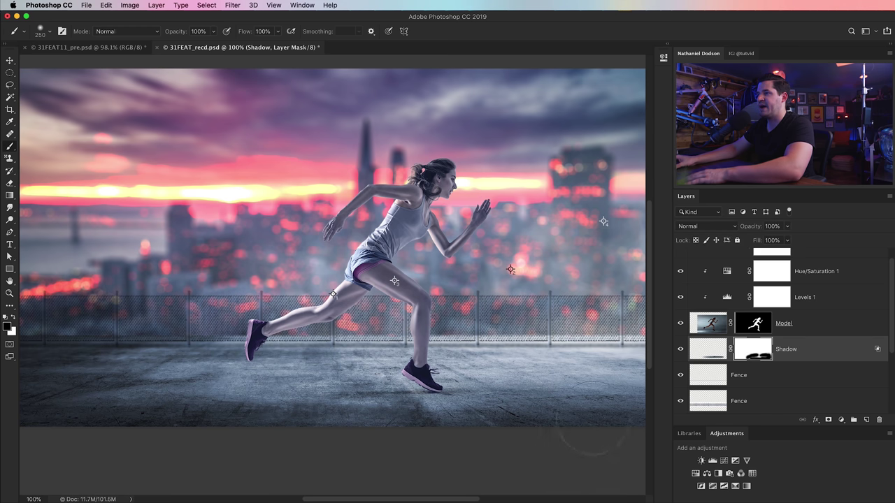
{"action": "left_click", "coordinate": [680, 350]}
{"action": "left_click", "coordinate": [681, 351]}
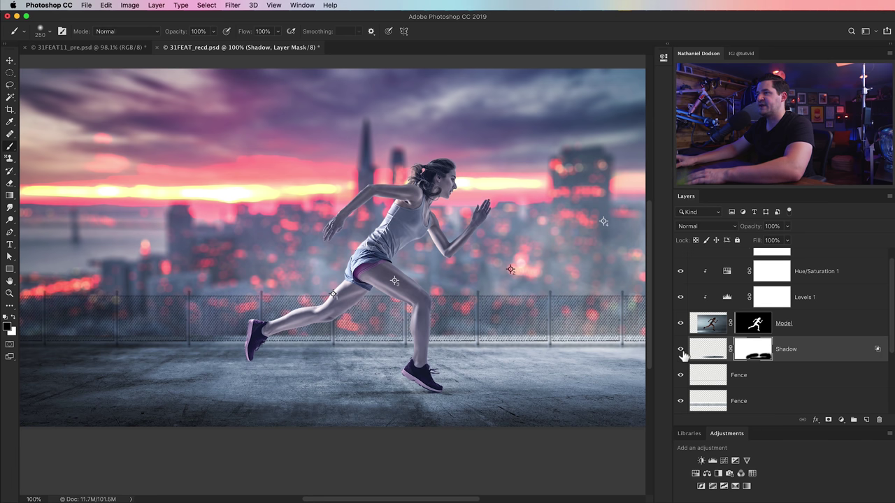
{"action": "left_click", "coordinate": [680, 349]}
{"action": "left_click", "coordinate": [680, 350]}
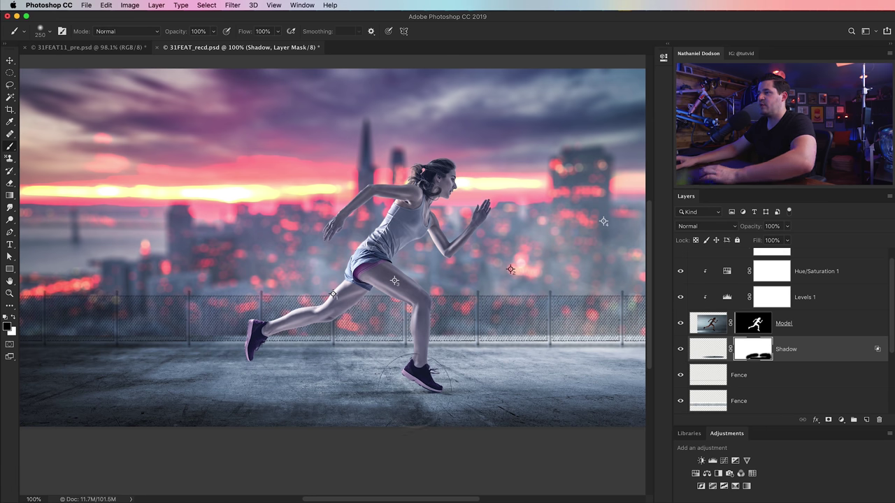
{"action": "key", "text": "v"}
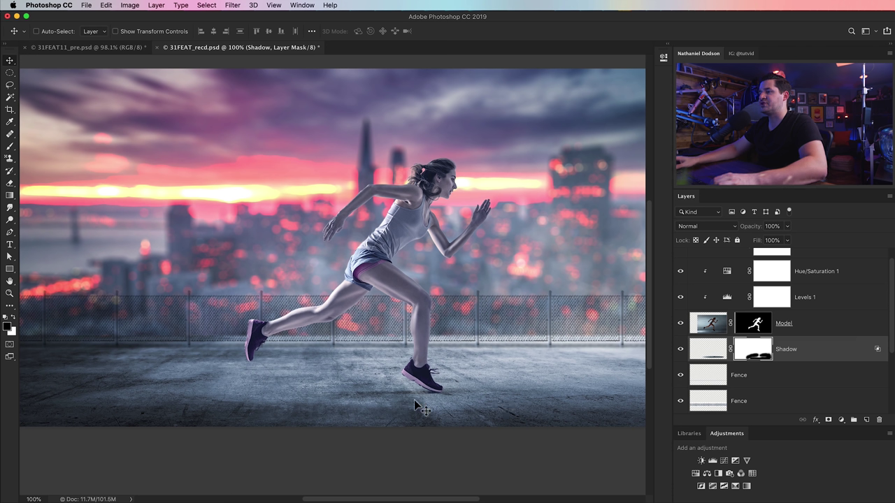
- Create an empty layer named Shadow_II directly above the Shadow layer
{"action": "left_click", "coordinate": [695, 345]}
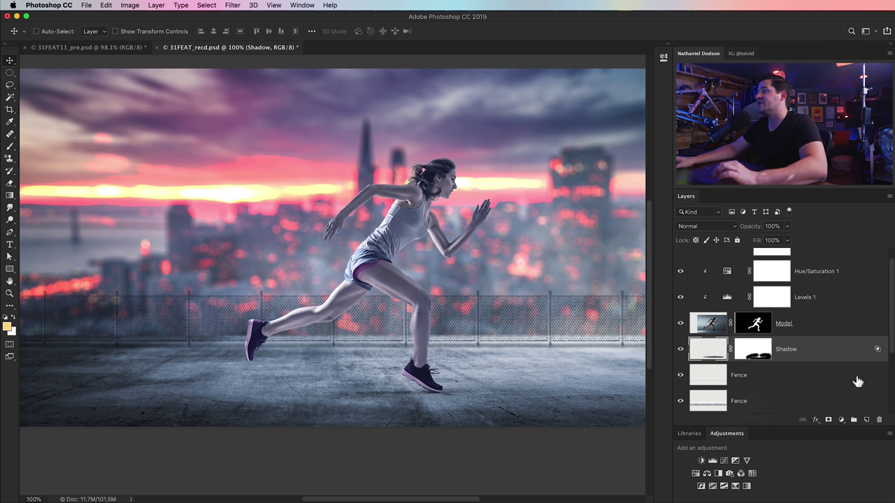
{"action": "left_click", "coordinate": [867, 420]}
{"action": "double_click", "coordinate": [740, 349]}
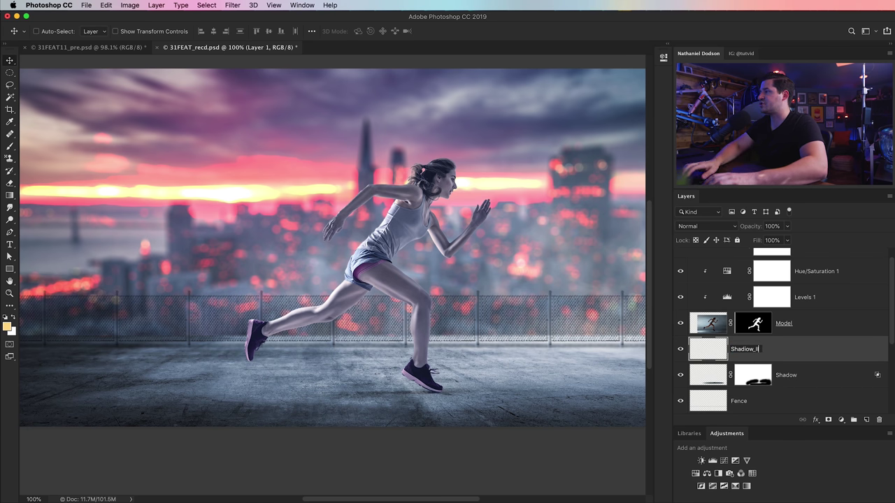
{"action": "key", "text": "Return"}
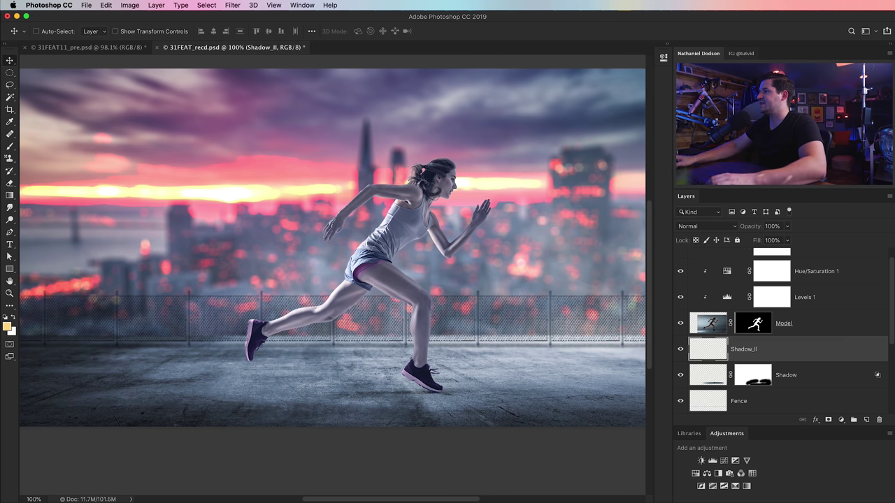
- Paint a soft black spot on Shadow_II beneath the runner's front shoe, enlarging the brush from 80 to 150 px
{"action": "key", "text": "b"}
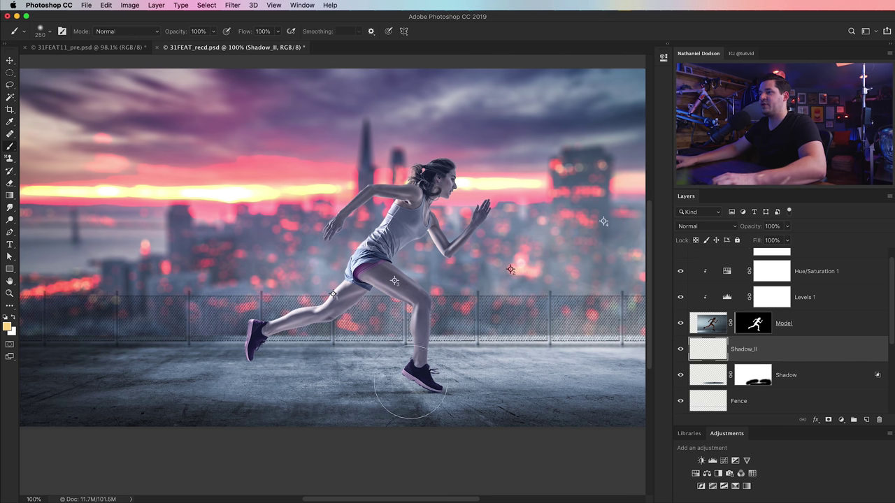
{"action": "key", "text": "bracketleft"}
{"action": "key", "text": "bracketleft"}
{"action": "key", "text": "bracketleft"}
{"action": "key", "text": "bracketleft"}
{"action": "key", "text": "bracketleft"}
{"action": "key", "text": "bracketleft"}
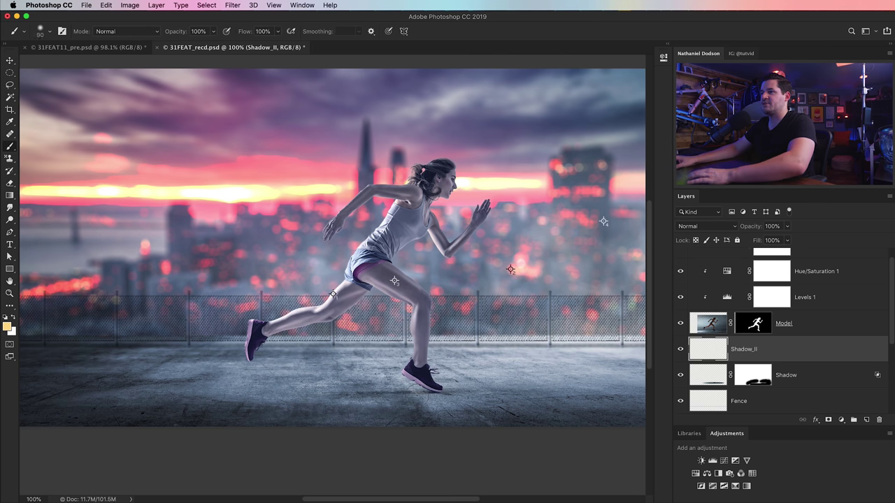
{"action": "key", "text": "d"}
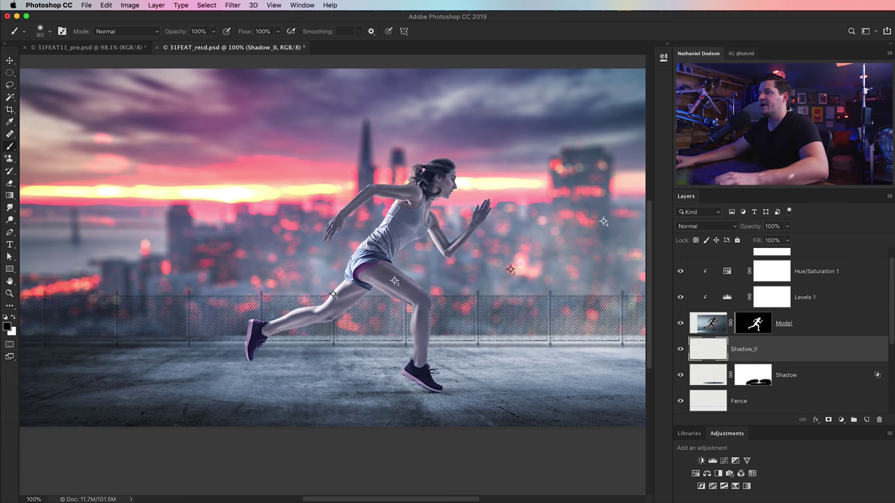
{"action": "left_click", "coordinate": [419, 397]}
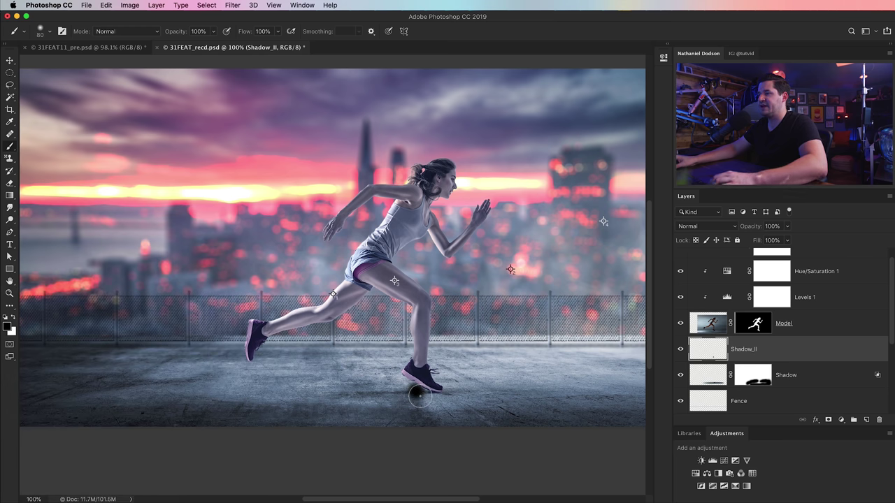
{"action": "key", "text": "bracketright"}
{"action": "key", "text": "bracketright"}
{"action": "key", "text": "bracketright"}
{"action": "key", "text": "bracketright"}
{"action": "left_click_drag", "start_coordinate": [420, 397], "coordinate": [413, 395]}
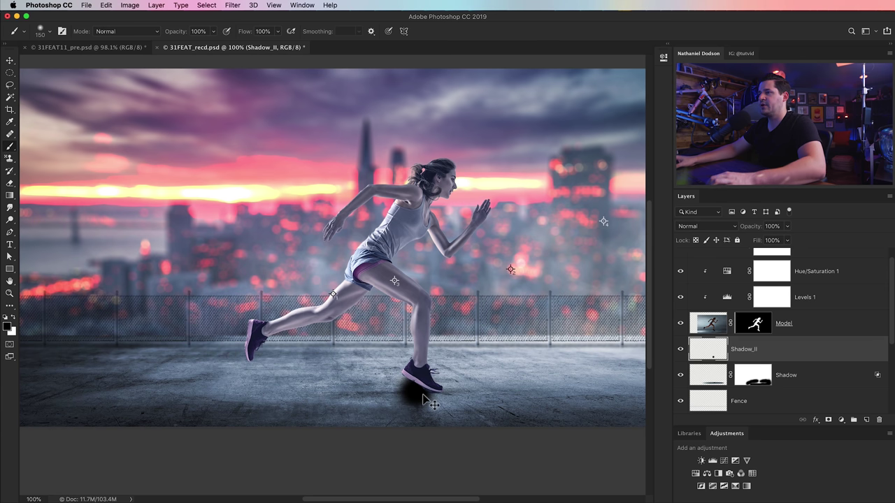
- Free-transform the black spot into a wide, thin strip beneath the runner's front shoe
{"action": "key", "text": "v"}
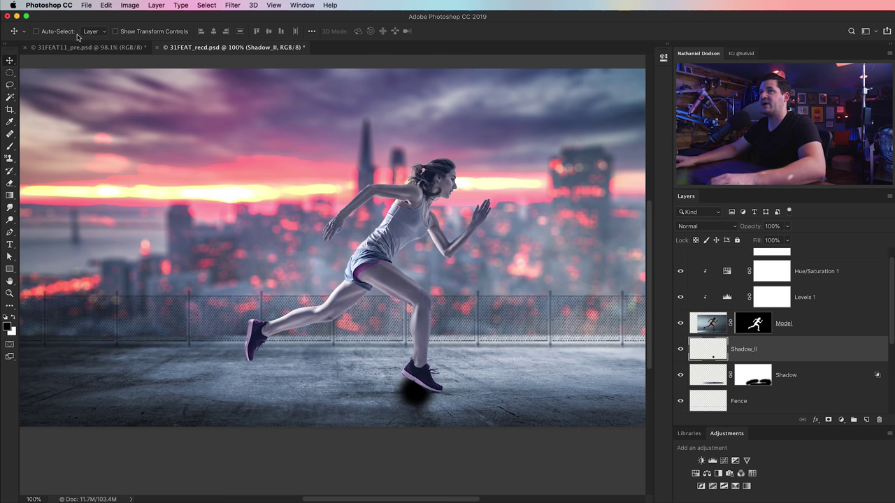
{"action": "left_click", "coordinate": [105, 5]}
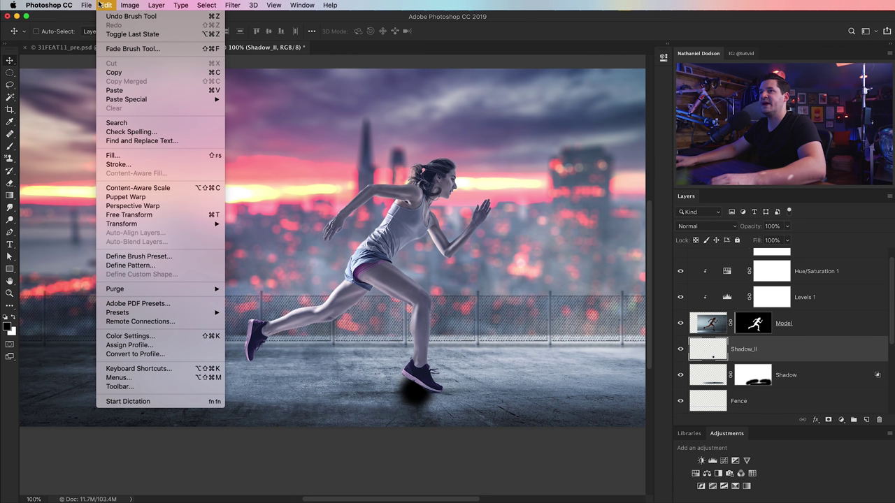
{"action": "left_click", "coordinate": [128, 215]}
{"action": "left_click_drag", "start_coordinate": [456, 393], "coordinate": [571, 389]}
{"action": "left_click_drag", "start_coordinate": [417, 367], "coordinate": [416, 390]}
{"action": "key", "text": "Return"}
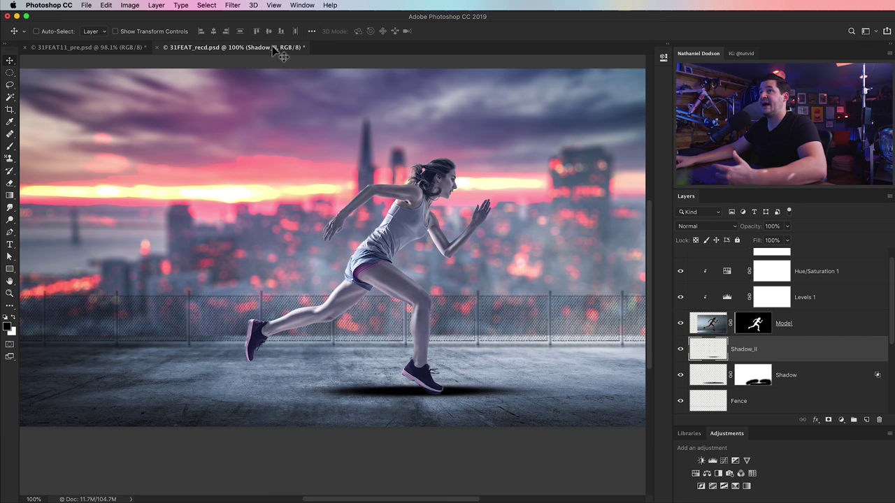
- Apply a Motion Blur with a 0° angle and 900 pixels distance to the Shadow_II strip
{"action": "left_click", "coordinate": [232, 6]}
{"action": "mouse_move", "coordinate": [300, 117]}
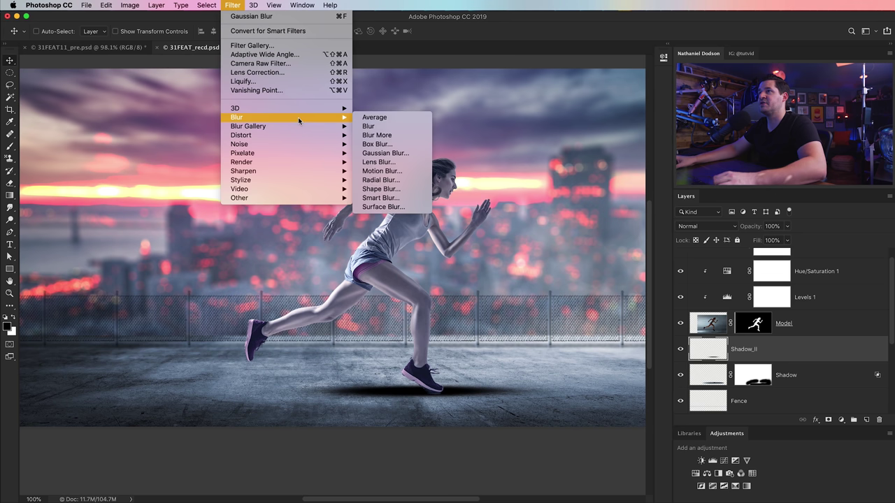
{"action": "left_click", "coordinate": [370, 171]}
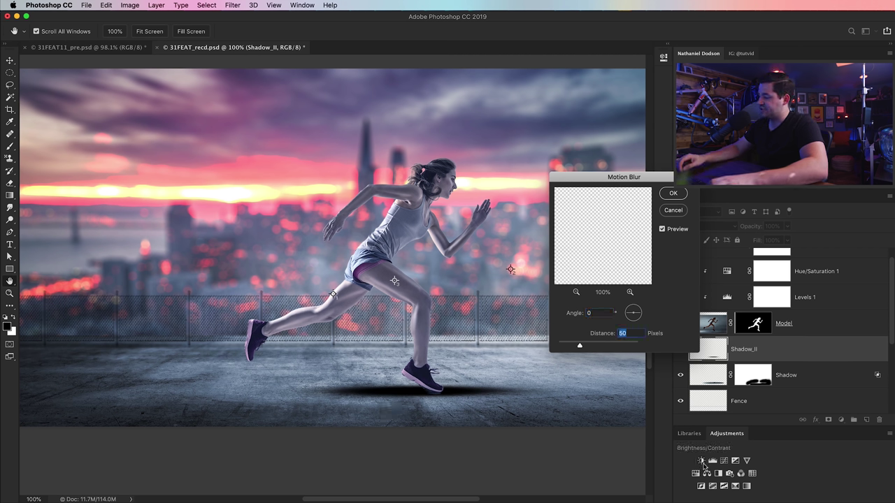
{"action": "type", "text": "500"}
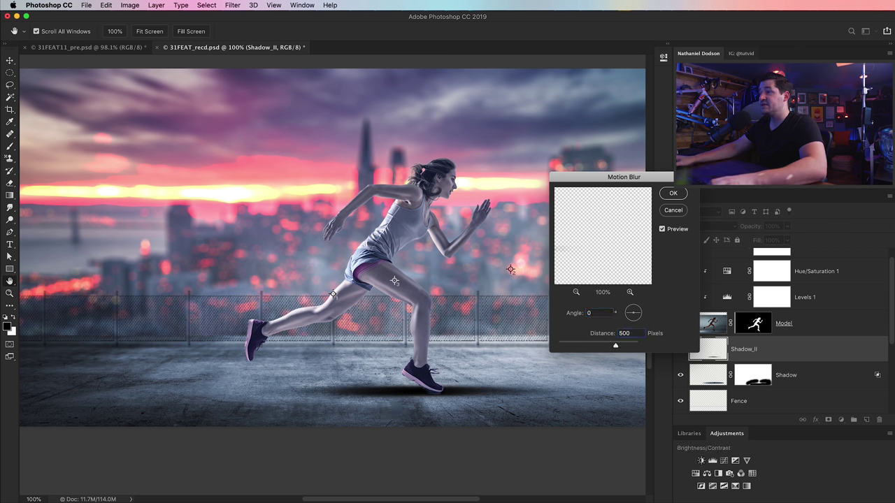
{"action": "double_click", "coordinate": [627, 333]}
{"action": "type", "text": "900"}
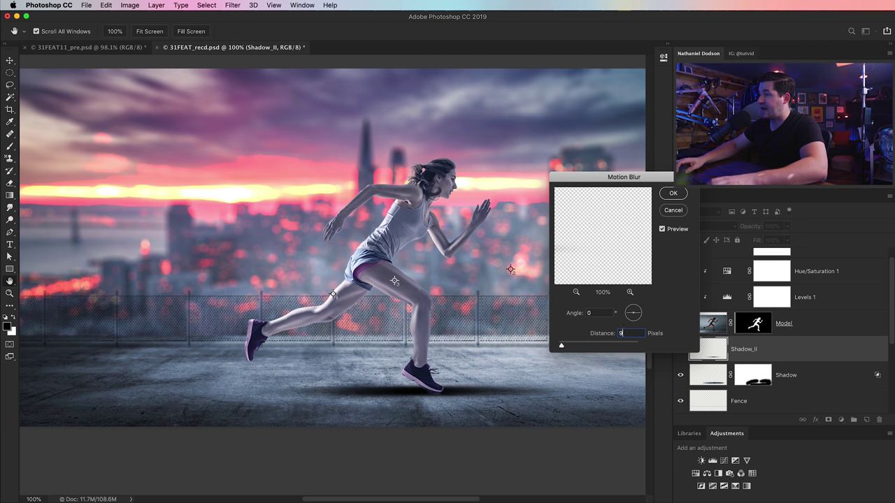
{"action": "left_click", "coordinate": [671, 195]}
{"action": "left_click", "coordinate": [681, 351]}
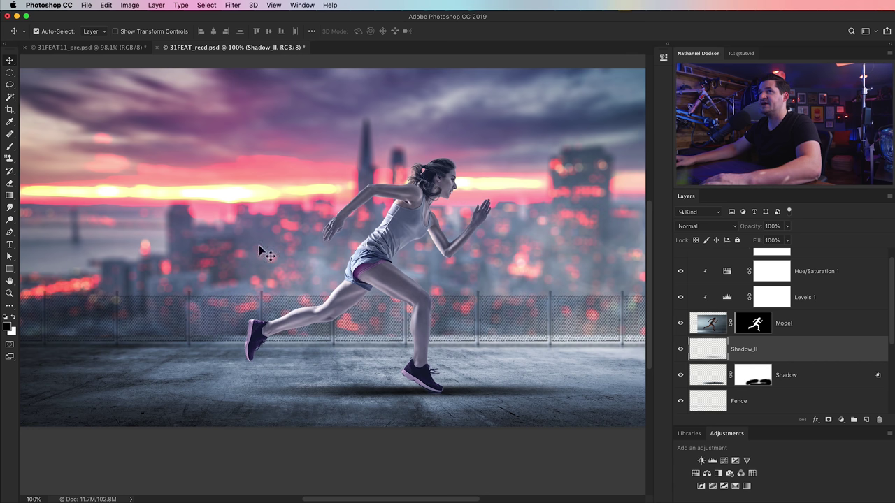
- Scale the blurred Shadow_II strip to 66.67% of its height and nudge it to the left beneath the shoe
{"action": "left_click", "coordinate": [106, 5]}
{"action": "left_click", "coordinate": [136, 215]}
{"action": "left_click_drag", "start_coordinate": [412, 390], "coordinate": [412, 392]}
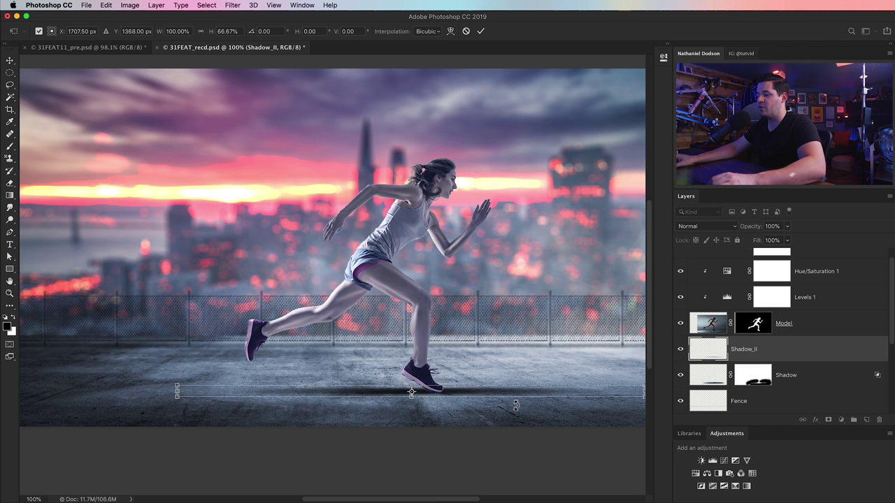
{"action": "key", "text": "shift+Left"}
{"action": "key", "text": "shift+Left"}
{"action": "key", "text": "shift+Left"}
{"action": "key", "text": "Return"}
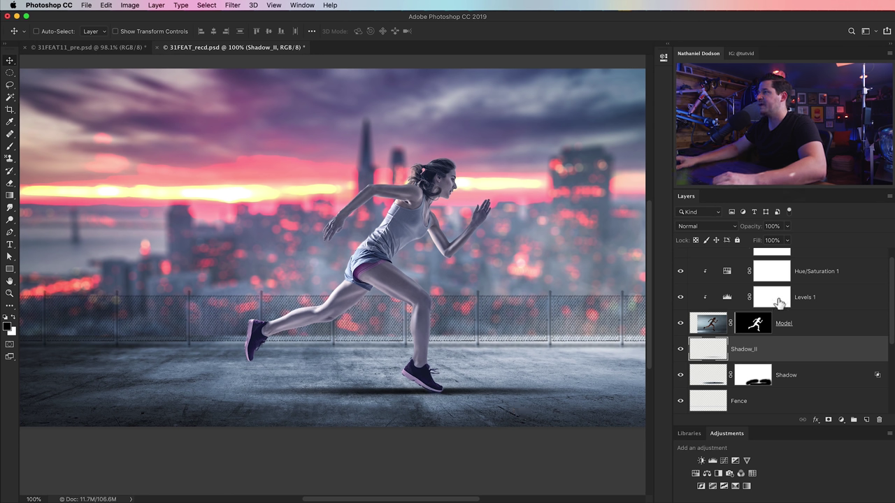
- Set the Shadow_II layer's opacity to 89%
{"action": "left_click_drag", "start_coordinate": [756, 232], "coordinate": [751, 233]}
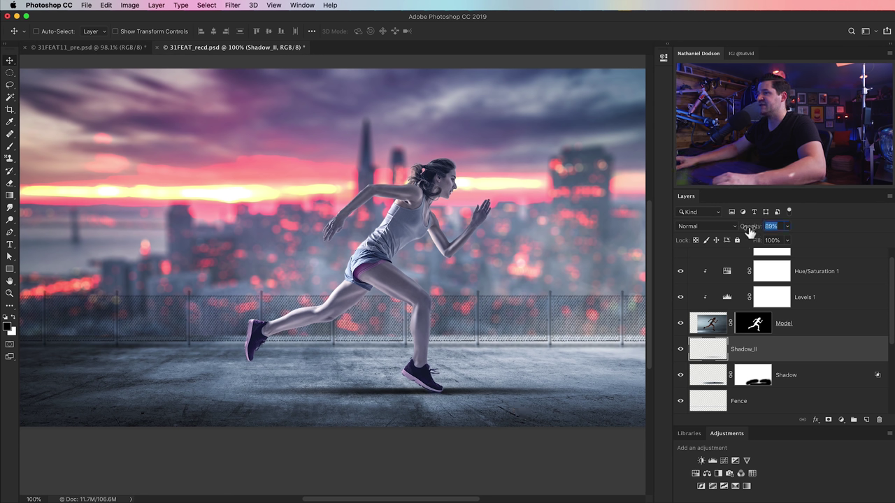
{"action": "key", "text": "z"}
{"action": "left_click_drag", "start_coordinate": [455, 398], "coordinate": [276, 374]}
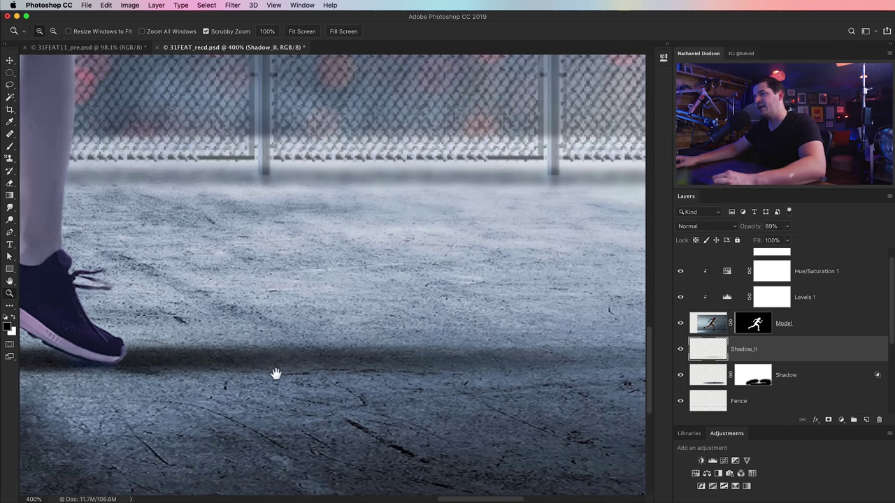
- Add 5% Gaussian, monochromatic noise to the Shadow_II layer beneath the runner's front shoe
{"action": "left_click_drag", "start_coordinate": [136, 373], "coordinate": [452, 384]}
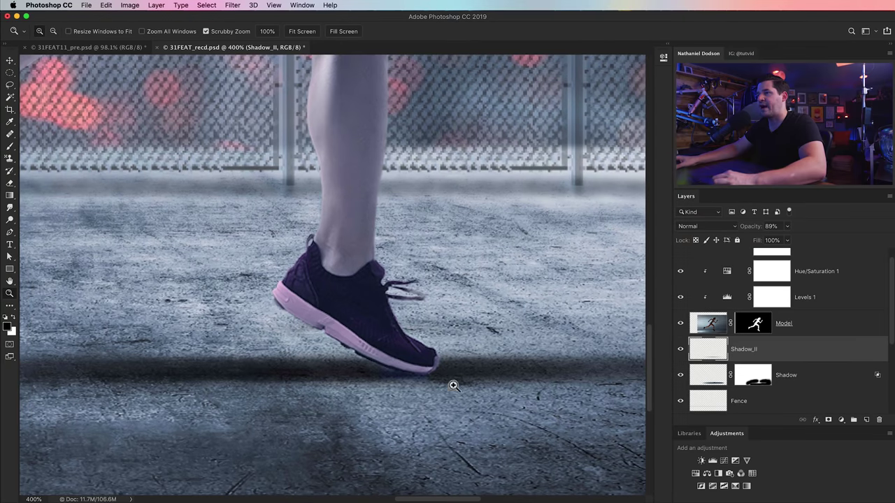
{"action": "left_click_drag", "start_coordinate": [101, 362], "coordinate": [186, 364]}
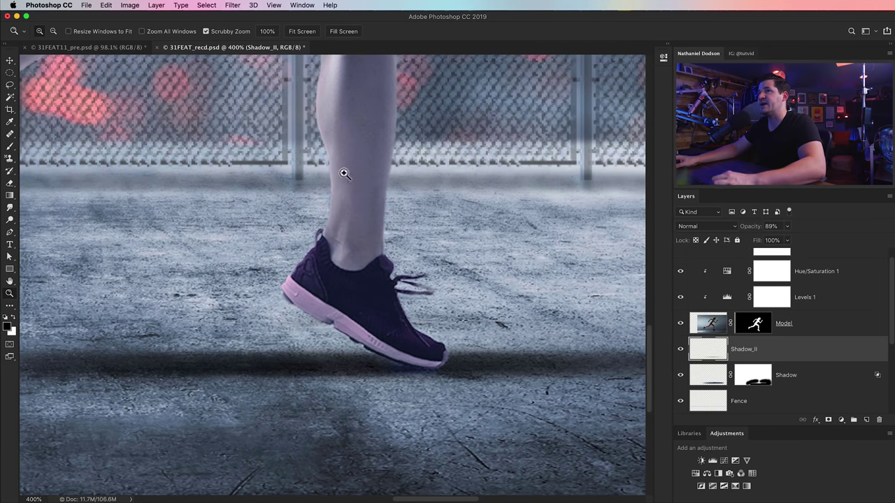
{"action": "left_click", "coordinate": [233, 5]}
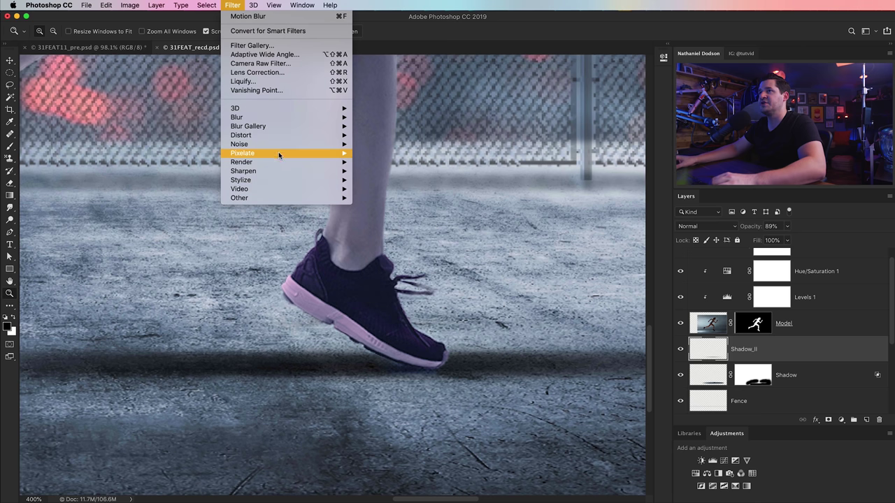
{"action": "mouse_move", "coordinate": [273, 147]}
{"action": "left_click", "coordinate": [379, 144]}
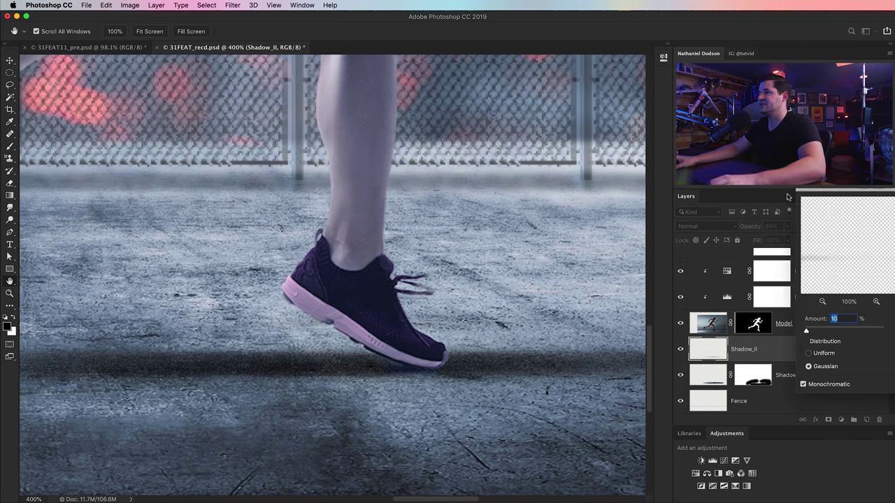
{"action": "left_click_drag", "start_coordinate": [891, 189], "coordinate": [631, 227]}
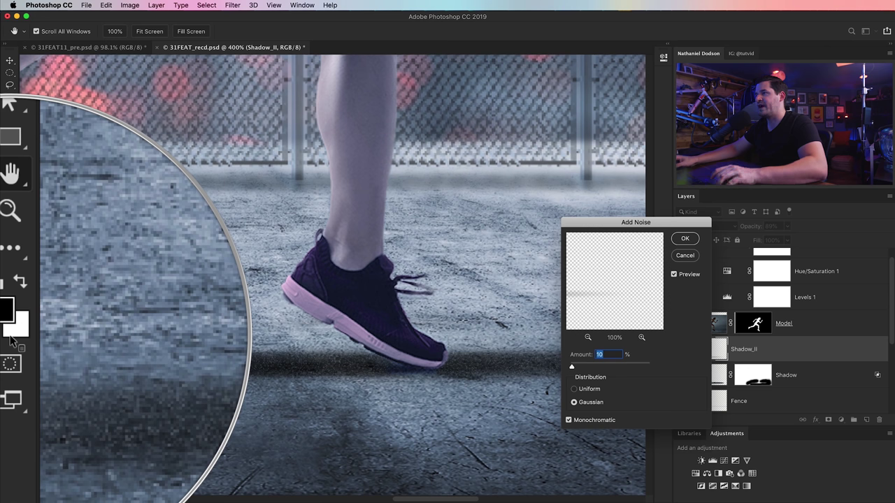
{"action": "type", "text": "5"}
{"action": "left_click", "coordinate": [685, 238]}
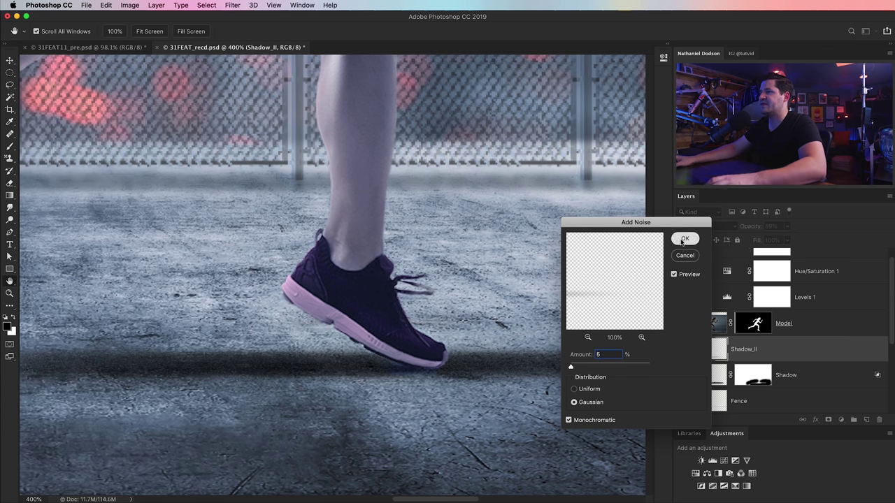
- Set the Shadow_II layer's opacity to 82%, judging the shadow against the whole composite
{"action": "key", "text": "super+minus"}
{"action": "key", "text": "super+minus"}
{"action": "key", "text": "super+minus"}
{"action": "key", "text": "super+minus"}
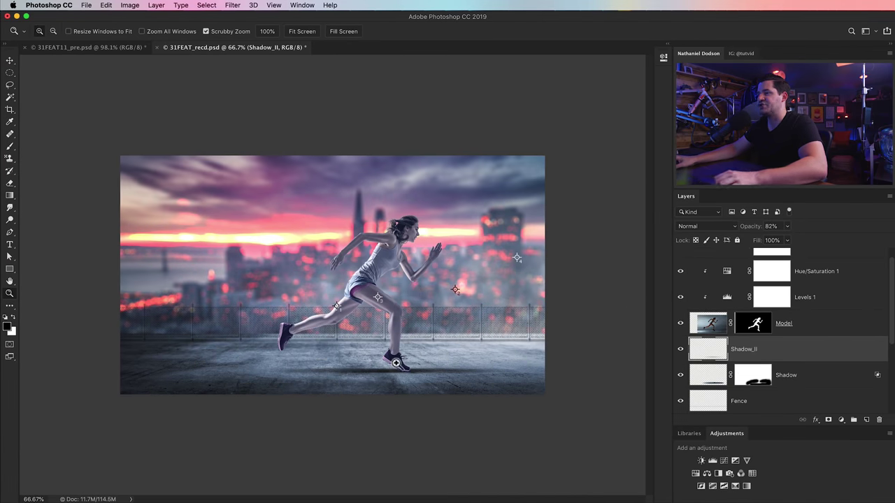
{"action": "left_click", "coordinate": [390, 378]}
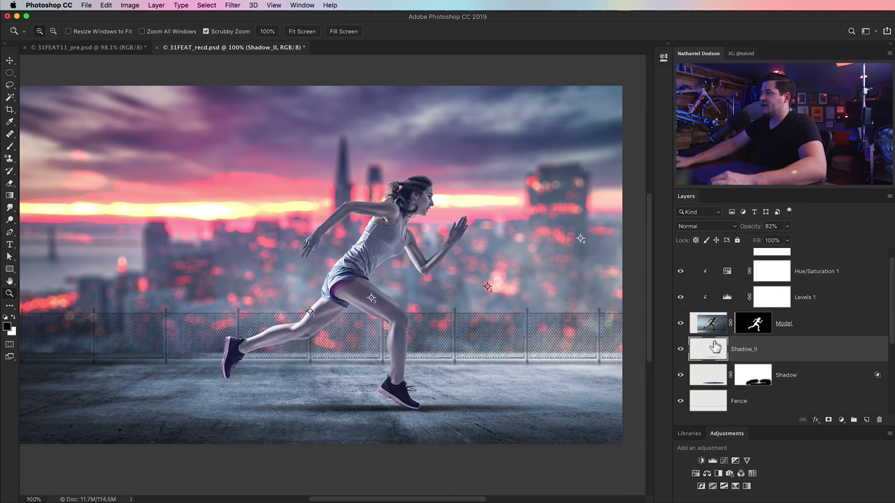
- Duplicate Shadow_II directly above the Model layer, clipped to it, and set the copy's opacity to 100%
{"action": "left_click_drag", "start_coordinate": [709, 349], "coordinate": [742, 320]}
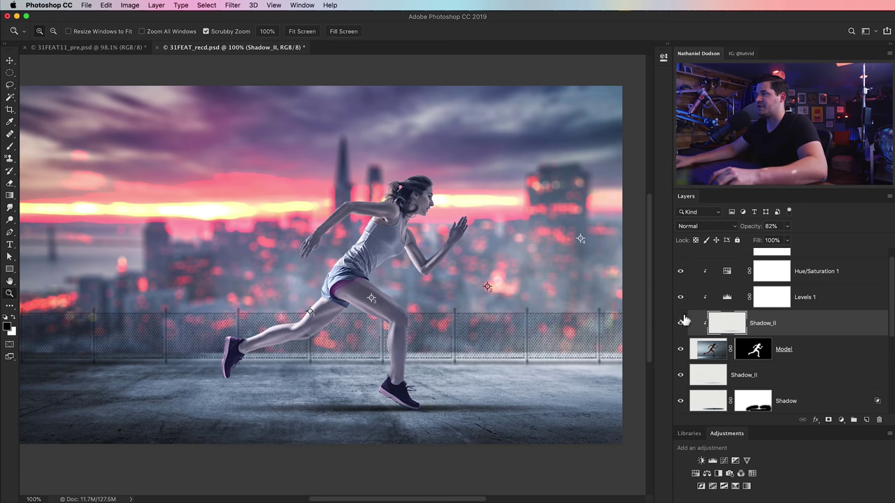
{"action": "left_click", "coordinate": [680, 323]}
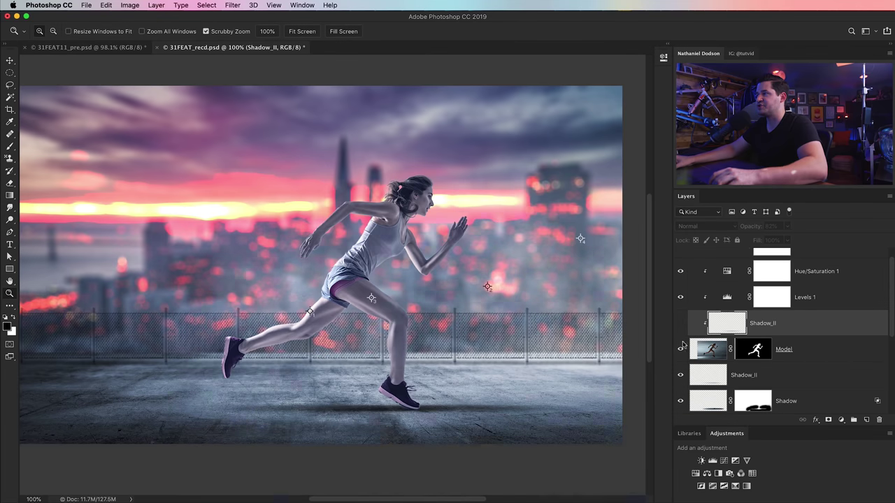
{"action": "left_click", "coordinate": [680, 322]}
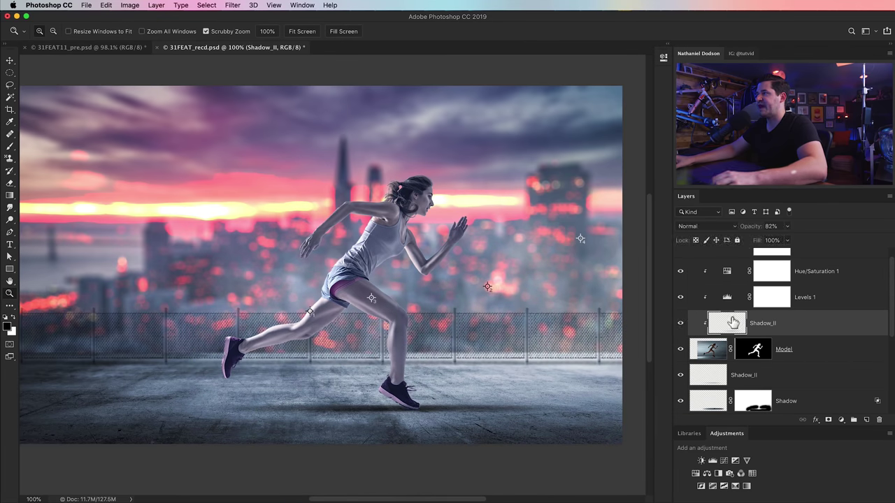
{"action": "left_click_drag", "start_coordinate": [751, 232], "coordinate": [783, 231]}
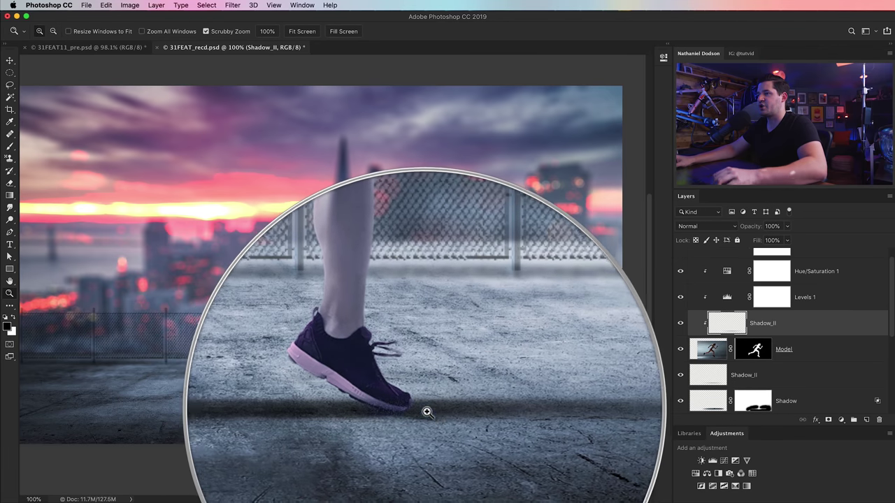
- Select the Color Balance 1 layer and delete all four color sampler points from the image
{"action": "scroll", "coordinate": [819, 292], "scroll_direction": "up", "scroll_amount": 1}
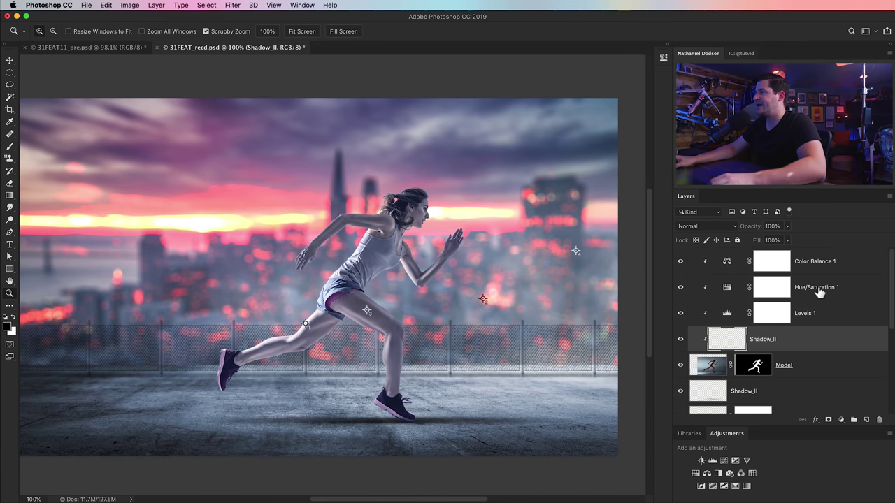
{"action": "left_click", "coordinate": [815, 261]}
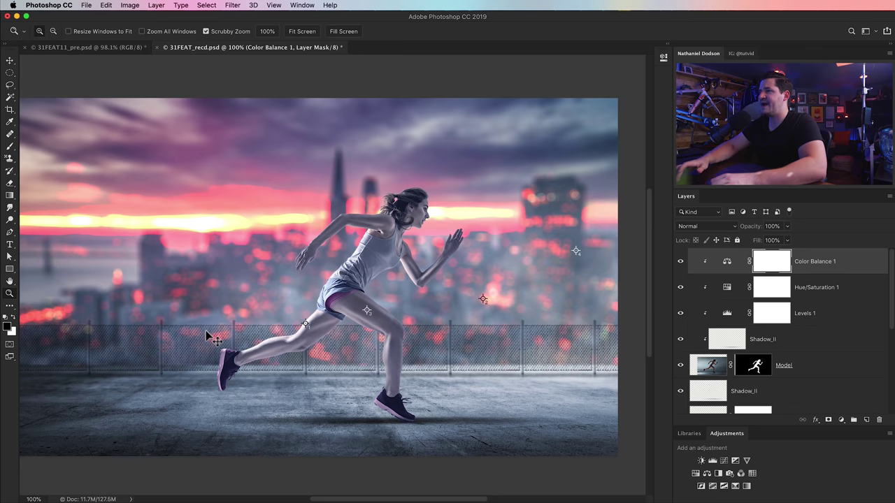
{"action": "left_click", "coordinate": [207, 334], "text": "alt"}
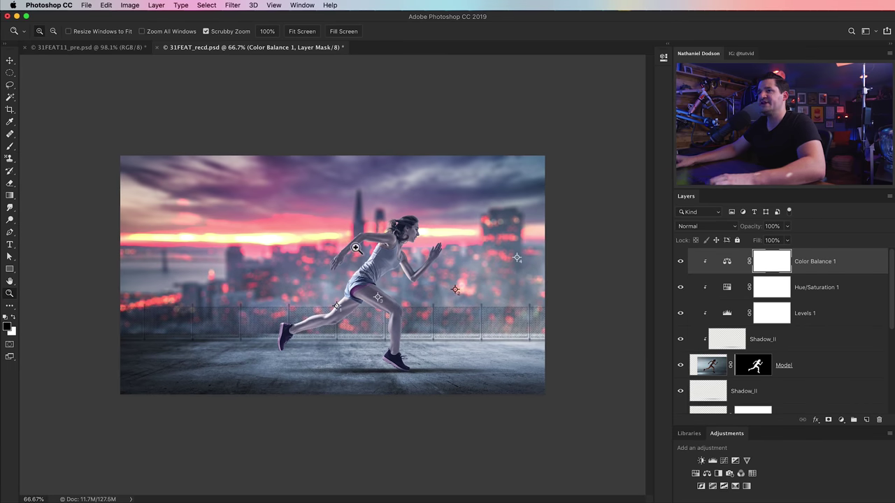
{"action": "key", "text": "i"}
{"action": "key", "text": "F8"}
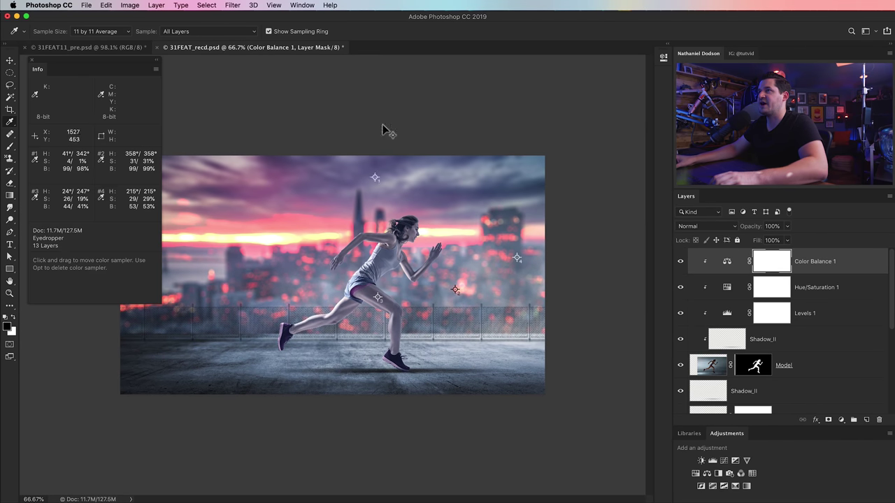
{"action": "left_click", "coordinate": [377, 300], "text": "alt"}
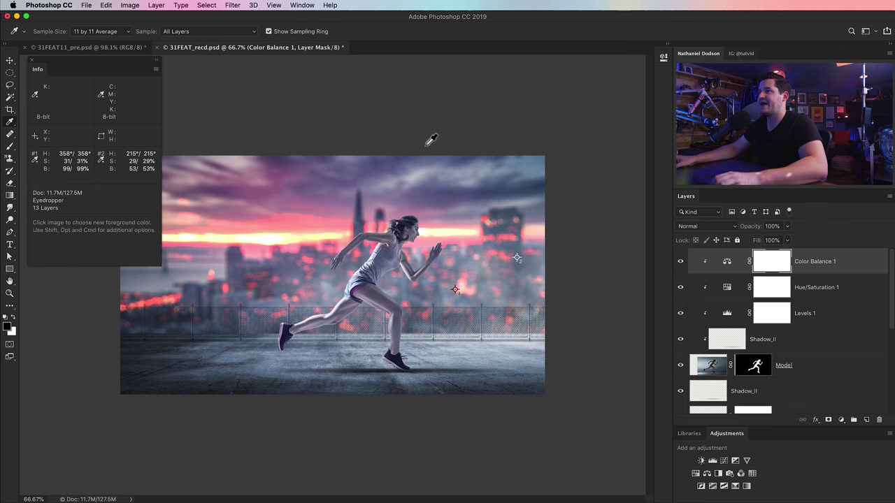
{"action": "left_click", "coordinate": [455, 289], "text": "alt"}
{"action": "left_click", "coordinate": [516, 258], "text": "alt"}
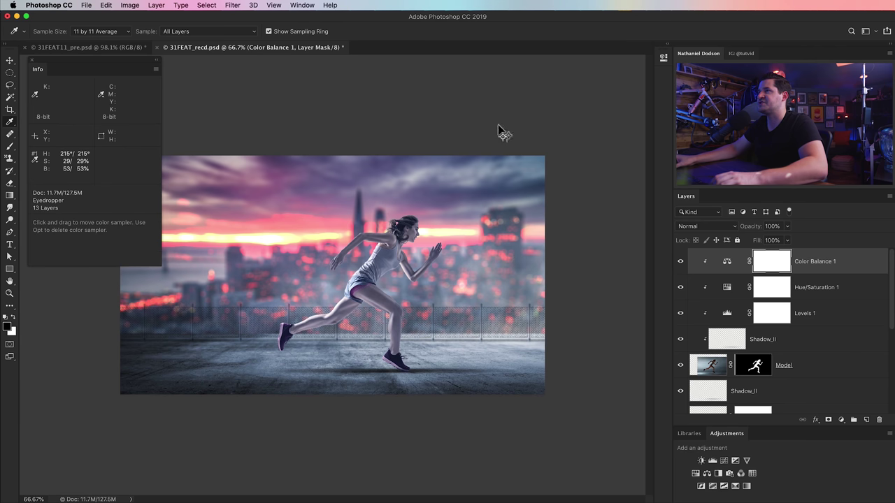
{"action": "left_click", "coordinate": [30, 62]}
{"action": "key", "text": "v"}
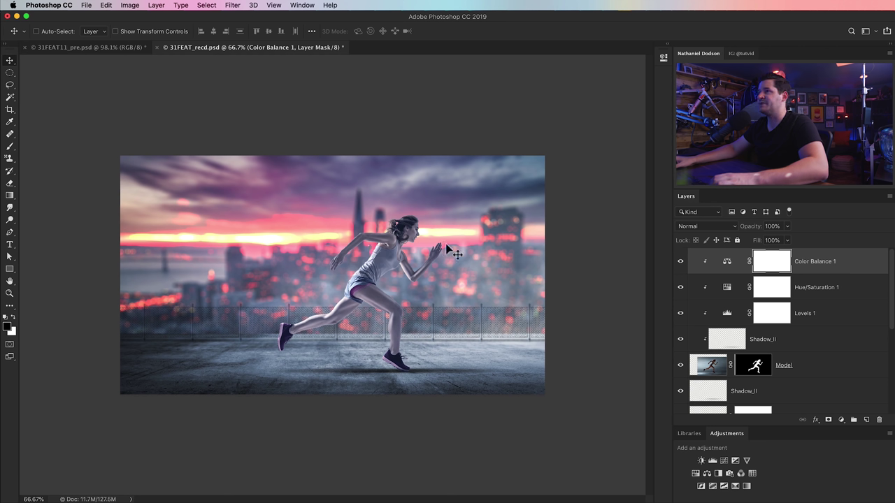
- Flip the Concrete and Smoke layers horizontally together
{"action": "scroll", "coordinate": [742, 332], "scroll_direction": "down", "scroll_amount": 5}
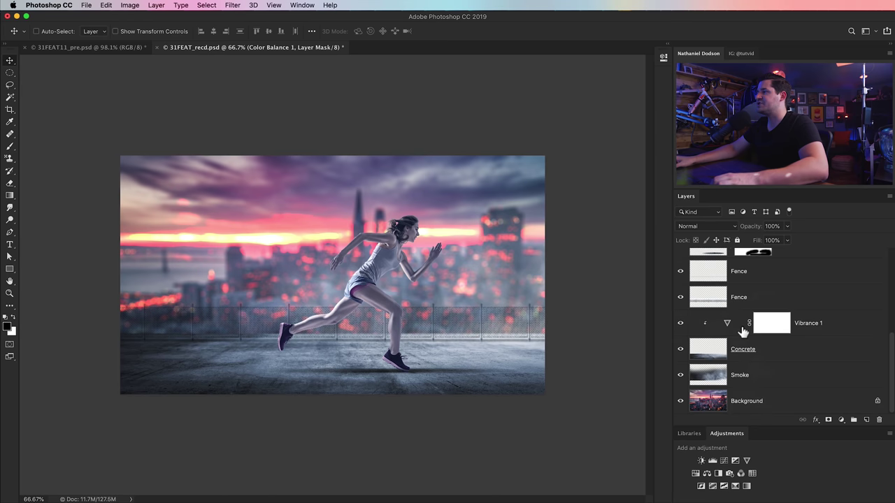
{"action": "left_click", "coordinate": [778, 357]}
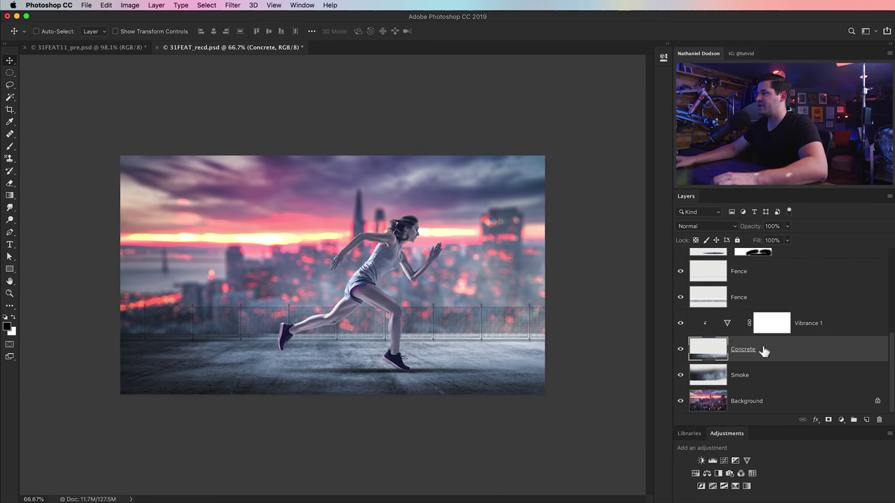
{"action": "left_click", "coordinate": [769, 380], "text": "shift"}
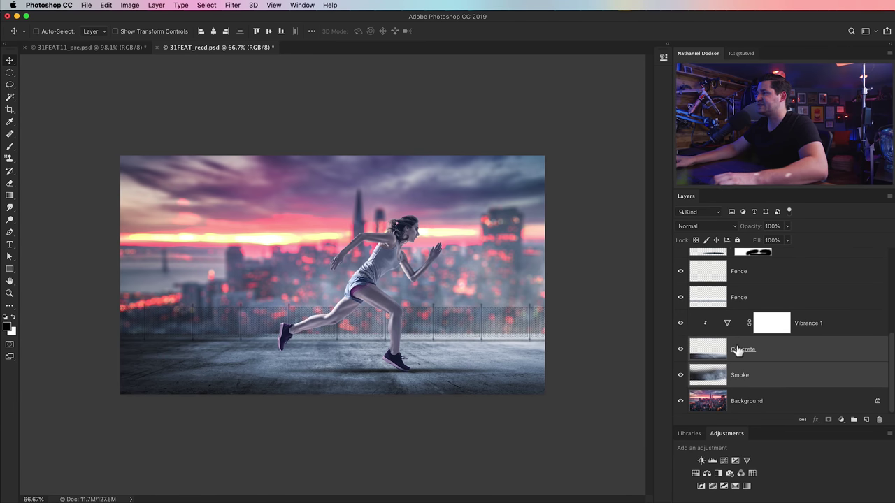
{"action": "left_click", "coordinate": [106, 5]}
{"action": "mouse_move", "coordinate": [170, 225]}
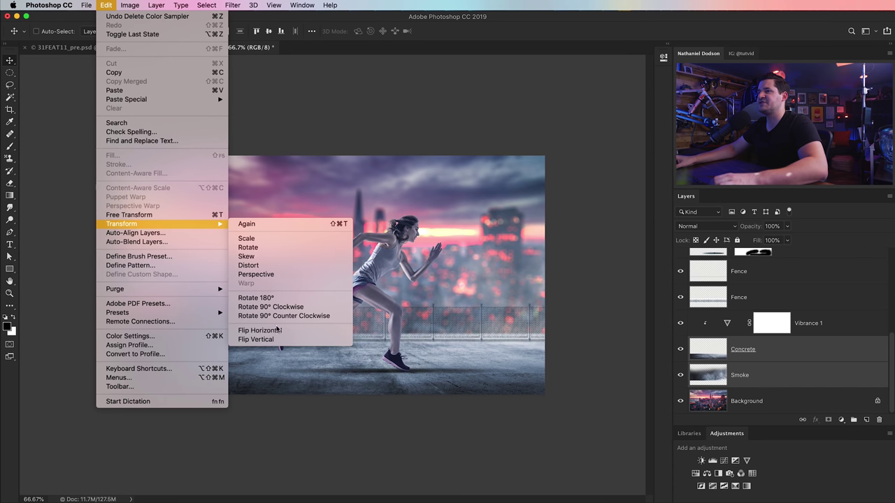
{"action": "left_click", "coordinate": [308, 330]}
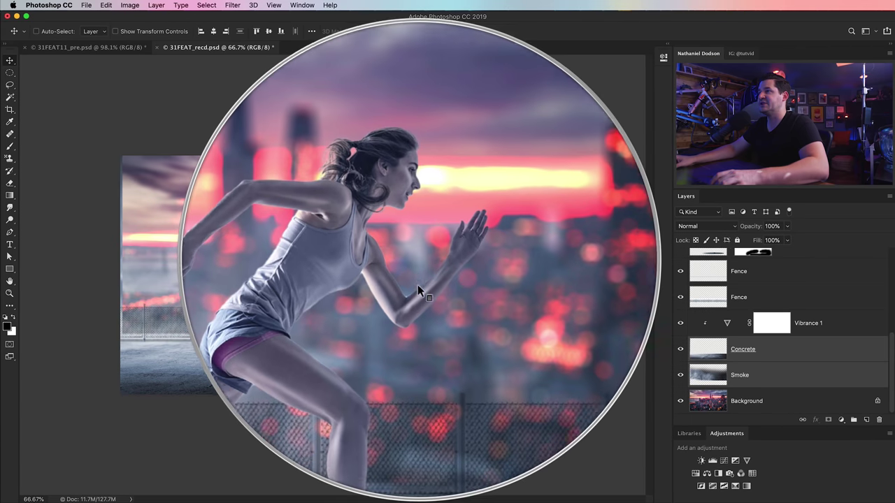
- Adjust the model's Levels 1 layer to a midtone value of 1.45 and a black output level of 18
{"action": "scroll", "coordinate": [745, 310], "scroll_direction": "up", "scroll_amount": 5}
{"action": "scroll", "coordinate": [733, 316], "scroll_direction": "up", "scroll_amount": 1}
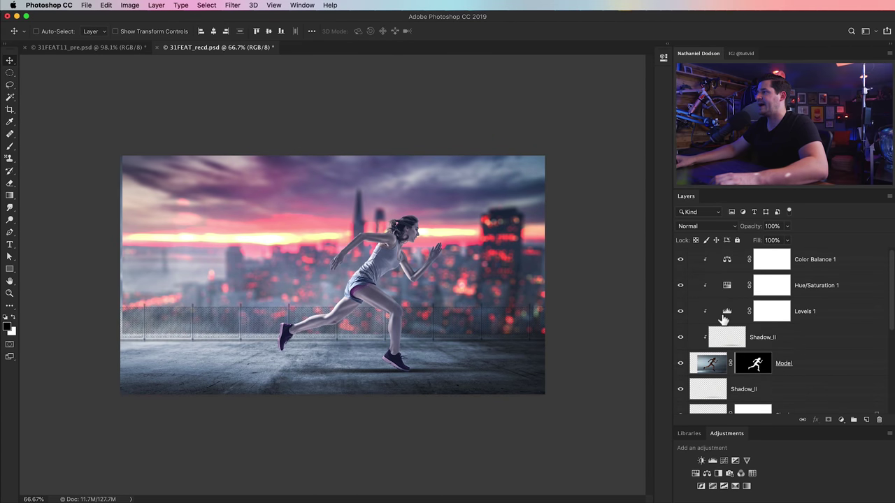
{"action": "double_click", "coordinate": [726, 315]}
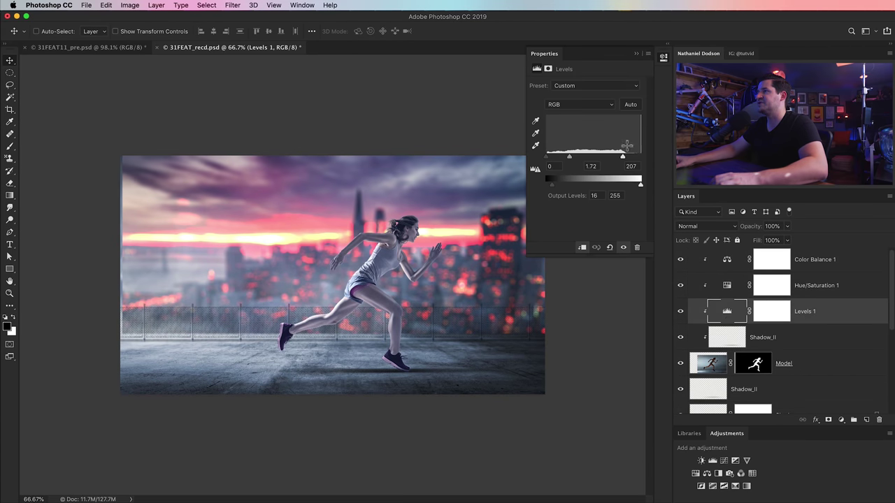
{"action": "left_click_drag", "start_coordinate": [571, 159], "coordinate": [574, 159]}
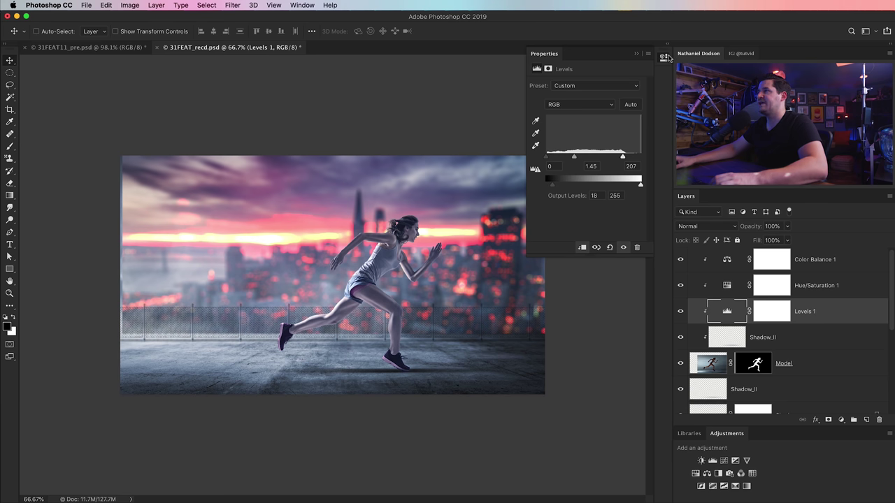
{"action": "left_click", "coordinate": [665, 57]}
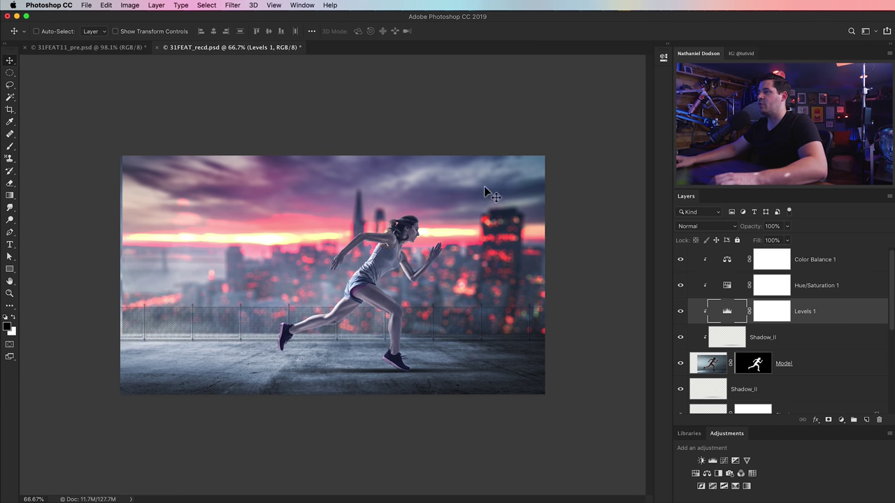
- Add a Levels adjustment layer directly above the Background with its midtone value set to 1.18
{"action": "scroll", "coordinate": [729, 376], "scroll_direction": "down", "scroll_amount": 5}
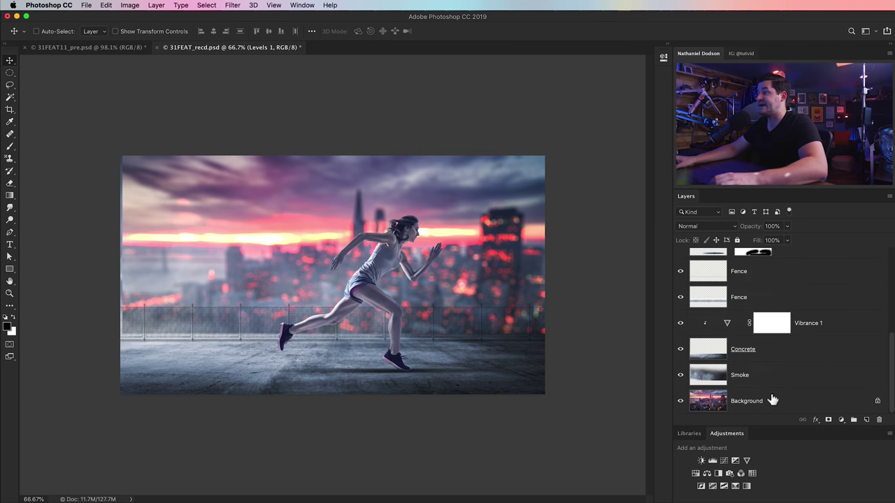
{"action": "left_click", "coordinate": [769, 400]}
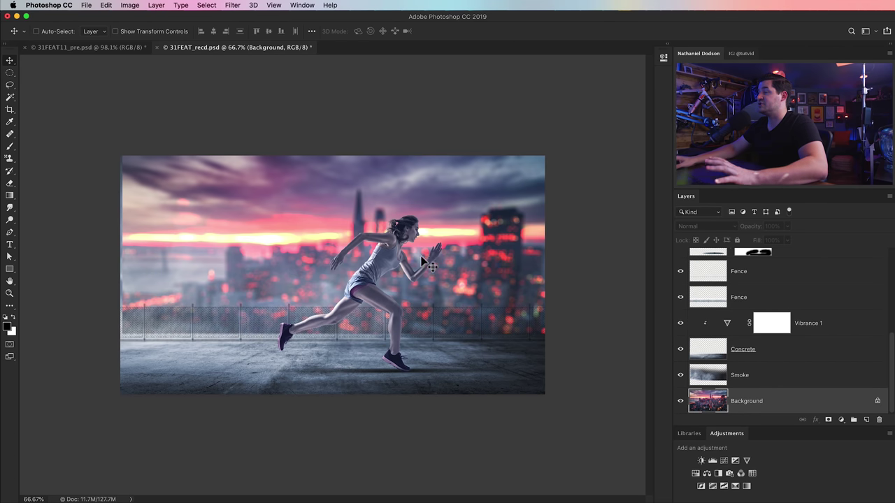
{"action": "left_click", "coordinate": [841, 420]}
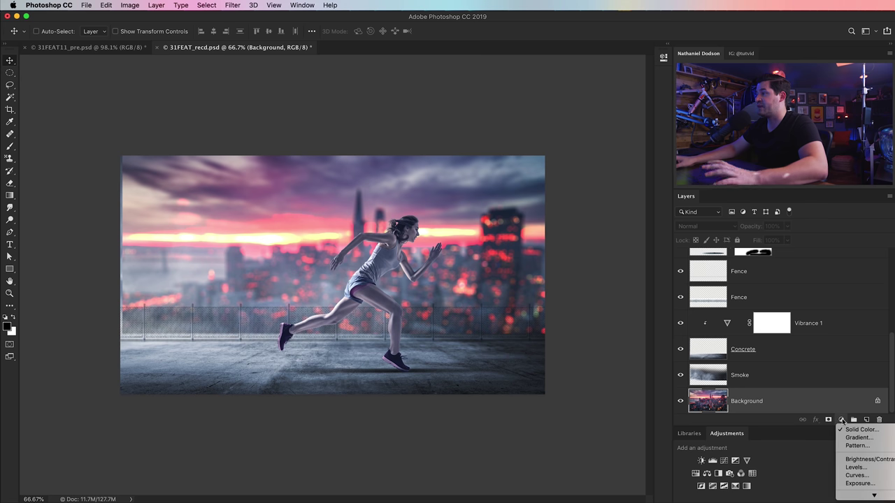
{"action": "left_click", "coordinate": [855, 469]}
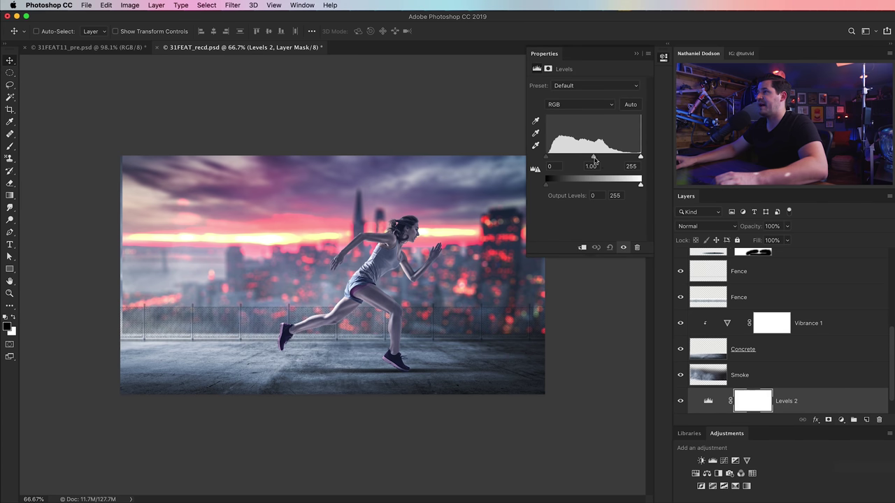
{"action": "left_click_drag", "start_coordinate": [591, 158], "coordinate": [587, 159]}
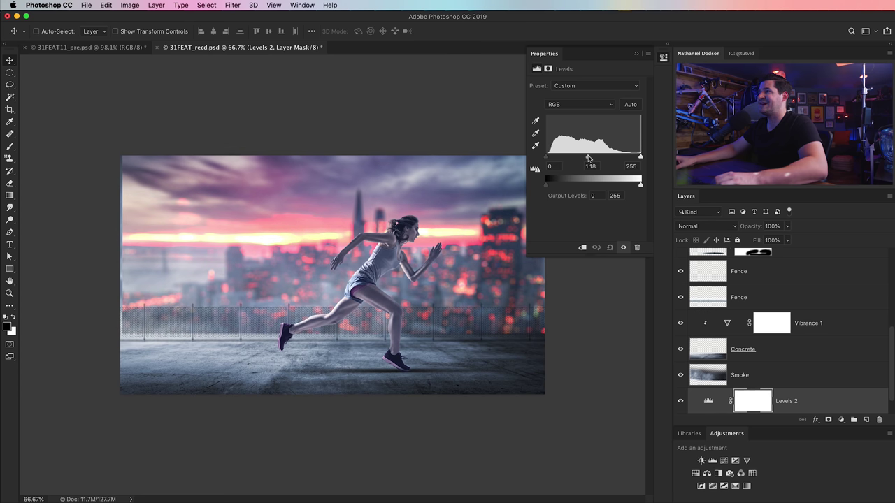
{"action": "left_click", "coordinate": [663, 57]}
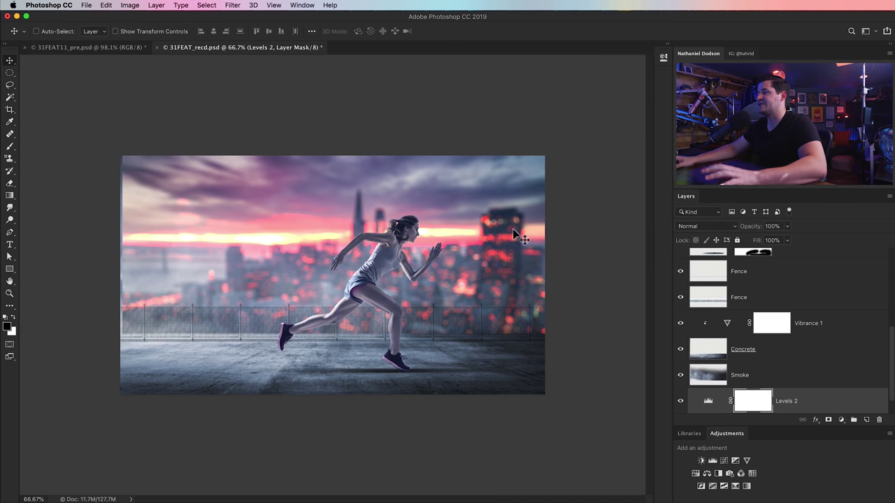
- Compare the composite with and without the Levels 2 adjustment above the Background
{"action": "scroll", "coordinate": [724, 395], "scroll_direction": "down", "scroll_amount": 1}
{"action": "left_click", "coordinate": [680, 376]}
{"action": "left_click", "coordinate": [680, 376]}
- Select the Color Balance 1 layer at the top of the layer stack and activate the Zoom tool
{"action": "scroll", "coordinate": [799, 337], "scroll_direction": "up", "scroll_amount": 5}
{"action": "left_click", "coordinate": [724, 269]}
{"action": "key", "text": "z"}
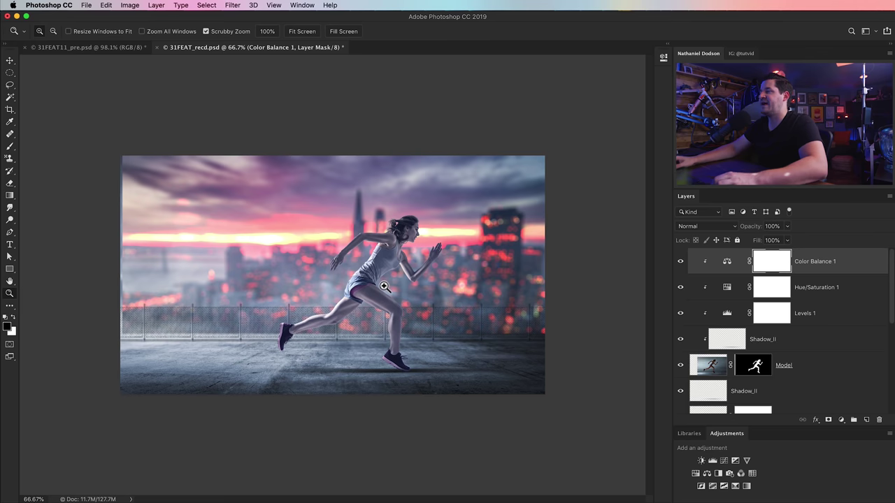
- Create a new layer above Color Balance 1 and name it Streaks
{"action": "left_click", "coordinate": [385, 288]}
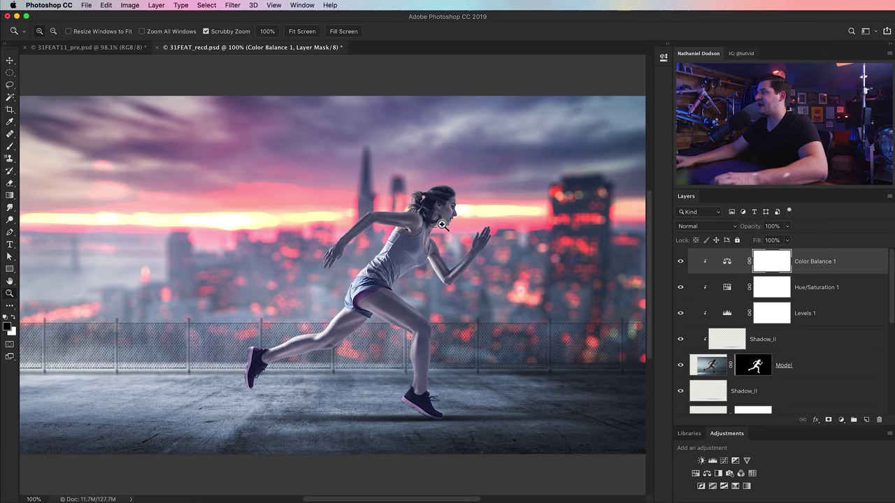
{"action": "left_click_drag", "start_coordinate": [447, 288], "coordinate": [437, 271]}
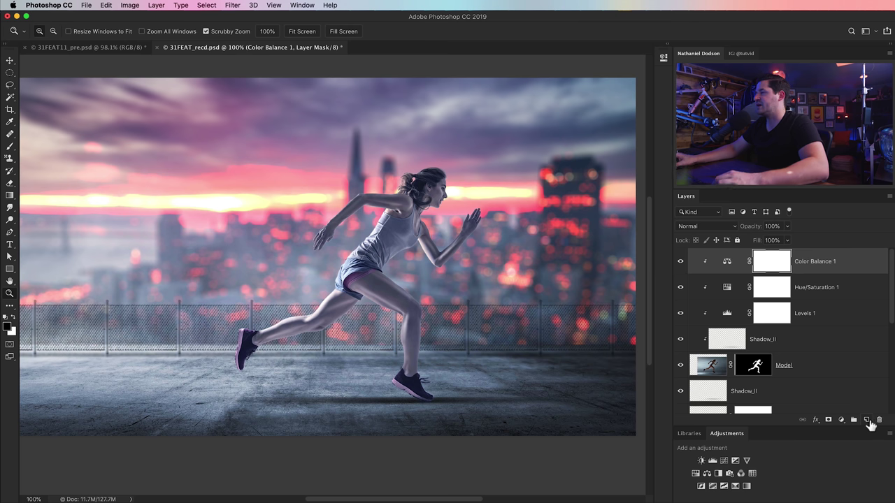
{"action": "left_click", "coordinate": [866, 421]}
{"action": "double_click", "coordinate": [739, 261]}
{"action": "type", "text": "Streaks"}
{"action": "key", "text": "Return"}
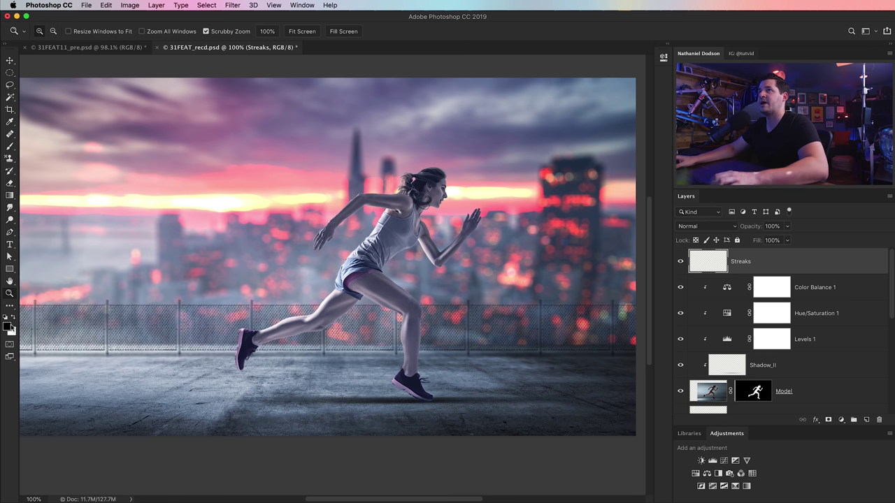
- Render Clouds and then Difference Clouds on the Streaks layer with black and white as the colors
{"action": "left_click", "coordinate": [231, 5]}
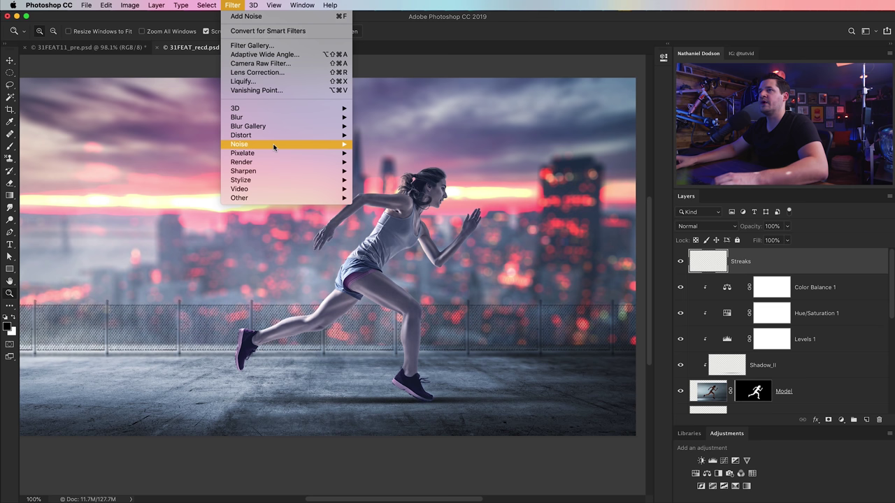
{"action": "mouse_move", "coordinate": [282, 163]}
{"action": "left_click", "coordinate": [394, 196]}
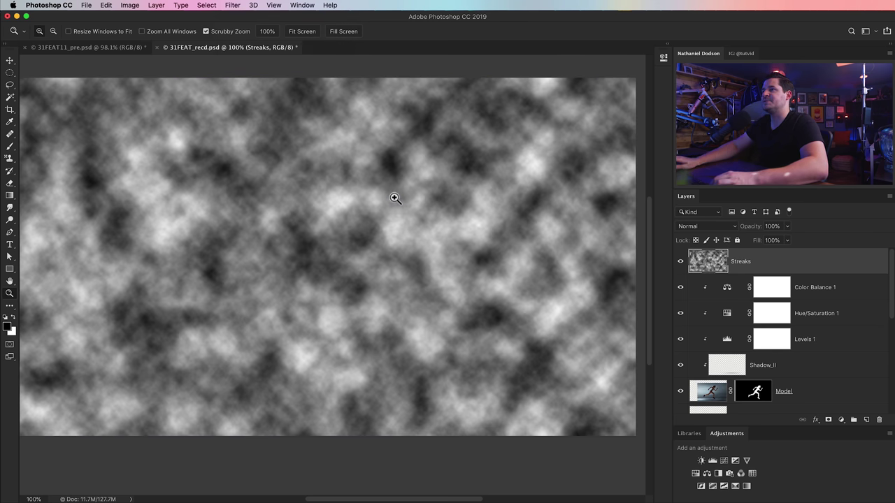
{"action": "left_click", "coordinate": [232, 5]}
{"action": "mouse_move", "coordinate": [280, 162]}
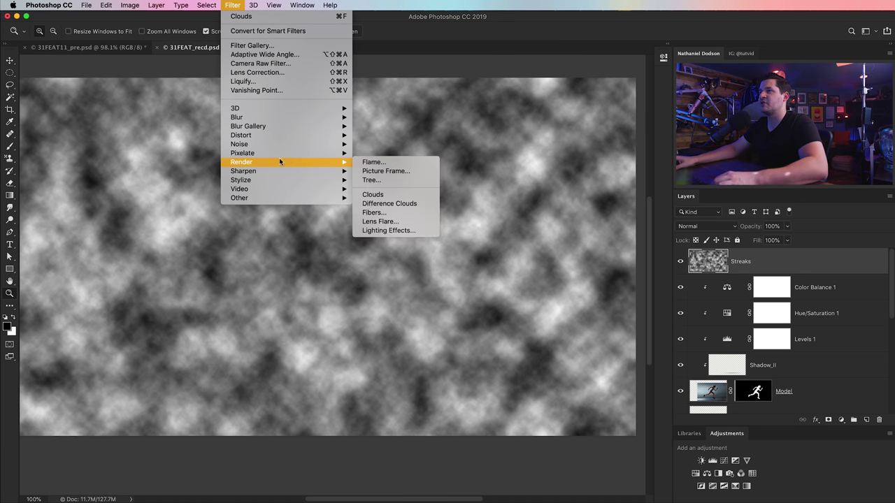
{"action": "left_click", "coordinate": [393, 203]}
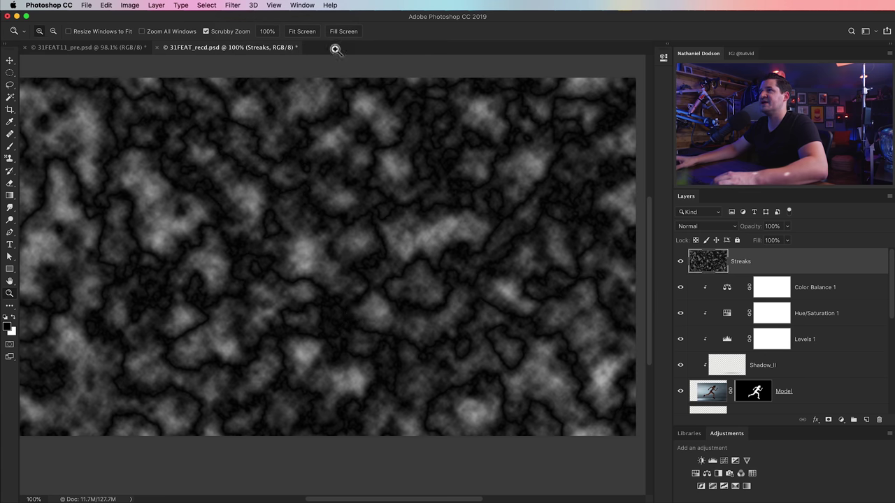
- Apply a Motion Blur to the Streaks layer with an angle of 0° and a distance of 1100 pixels
{"action": "left_click", "coordinate": [239, 6]}
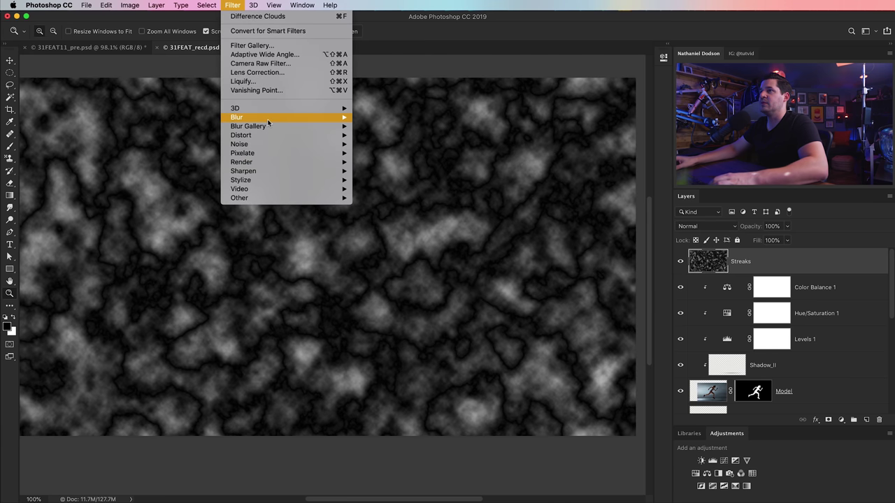
{"action": "mouse_move", "coordinate": [270, 120]}
{"action": "left_click", "coordinate": [400, 173]}
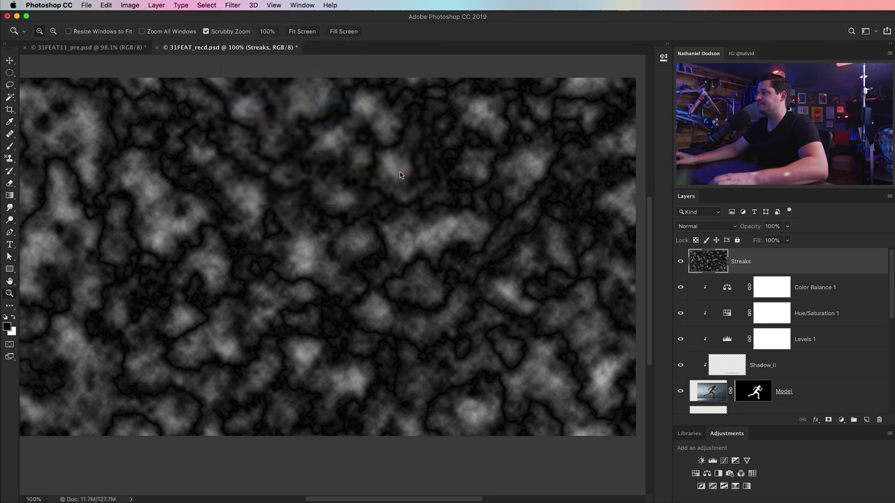
{"action": "left_click_drag", "start_coordinate": [550, 178], "coordinate": [339, 218]}
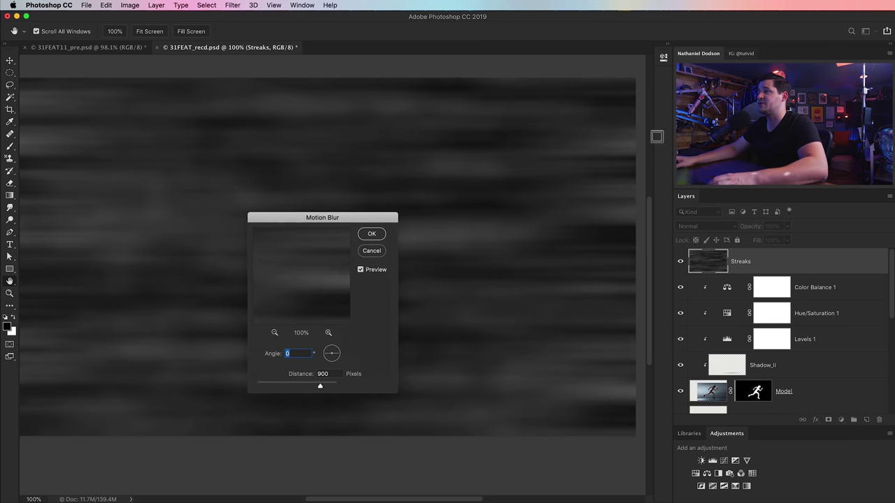
{"action": "key", "text": "Tab"}
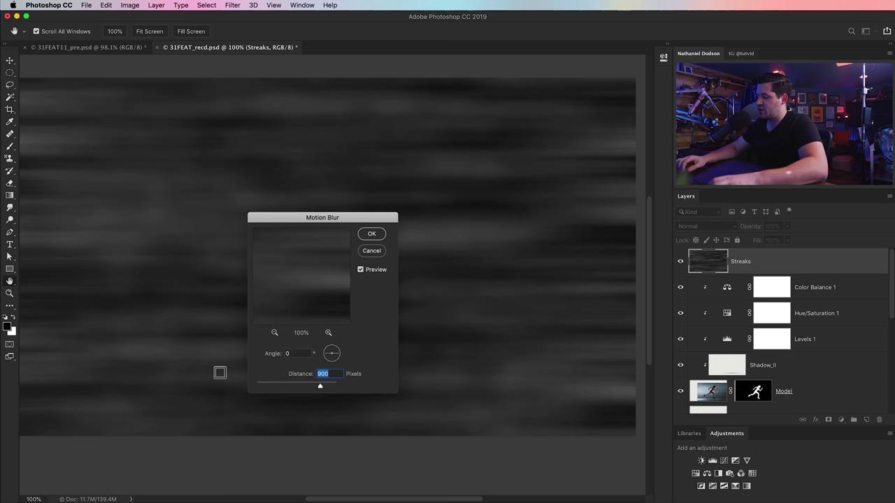
{"action": "type", "text": "1100"}
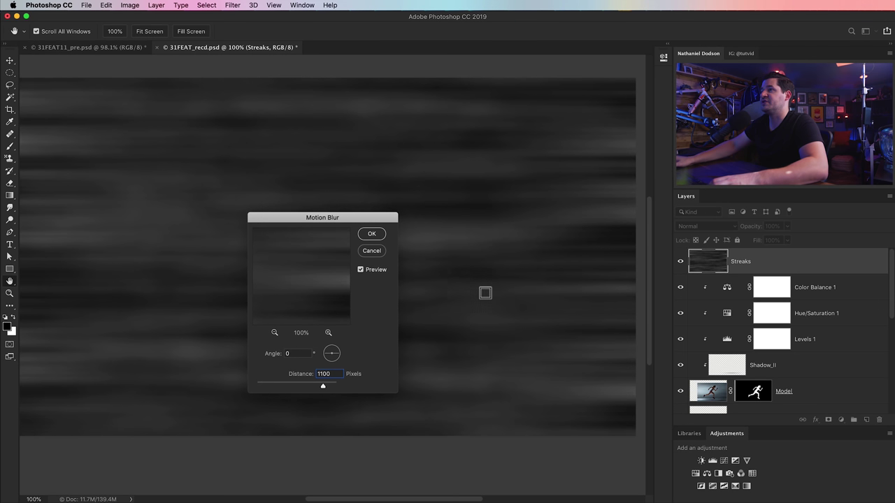
{"action": "left_click", "coordinate": [371, 235]}
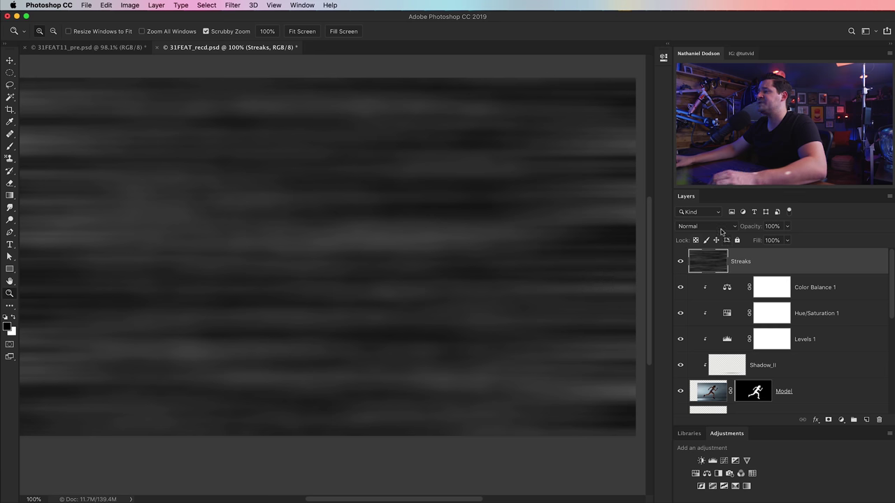
{"action": "left_click", "coordinate": [710, 228]}
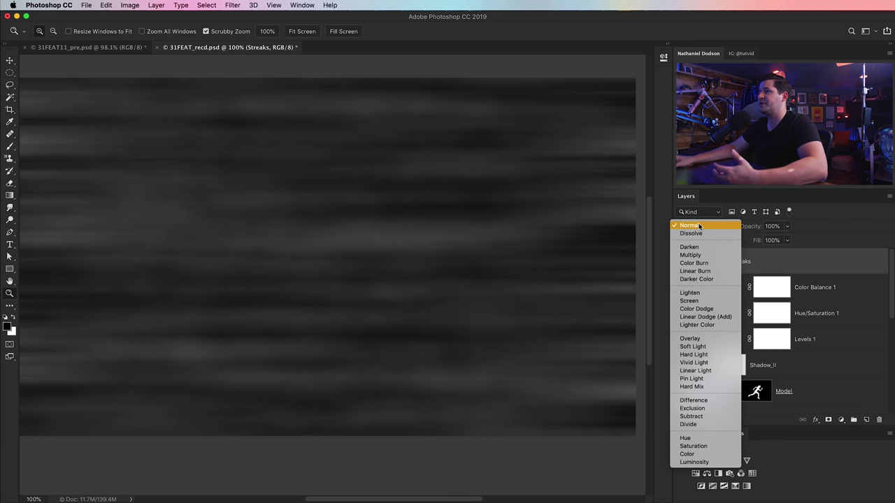
{"action": "left_click", "coordinate": [701, 226]}
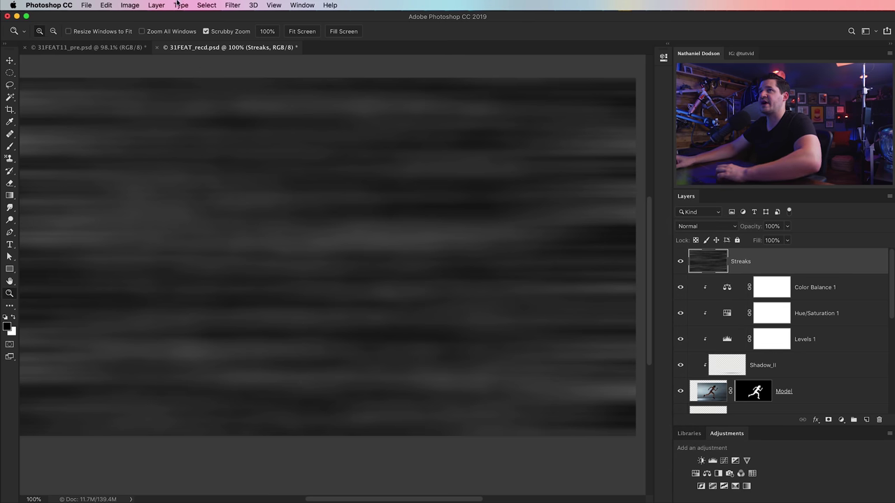
- Boost the contrast of the Streaks layer with Levels, setting the black input to 25 and the white input to 67
{"action": "left_click", "coordinate": [123, 5]}
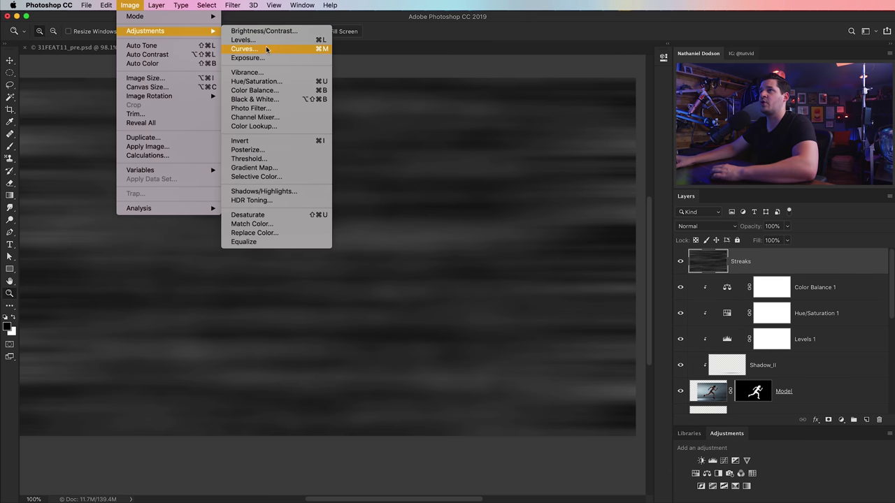
{"action": "left_click", "coordinate": [257, 43]}
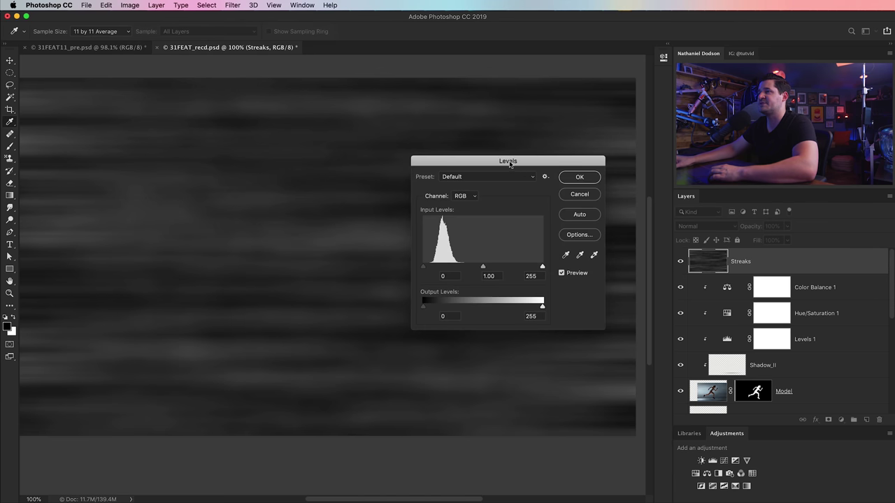
{"action": "left_click_drag", "start_coordinate": [509, 163], "coordinate": [377, 207]}
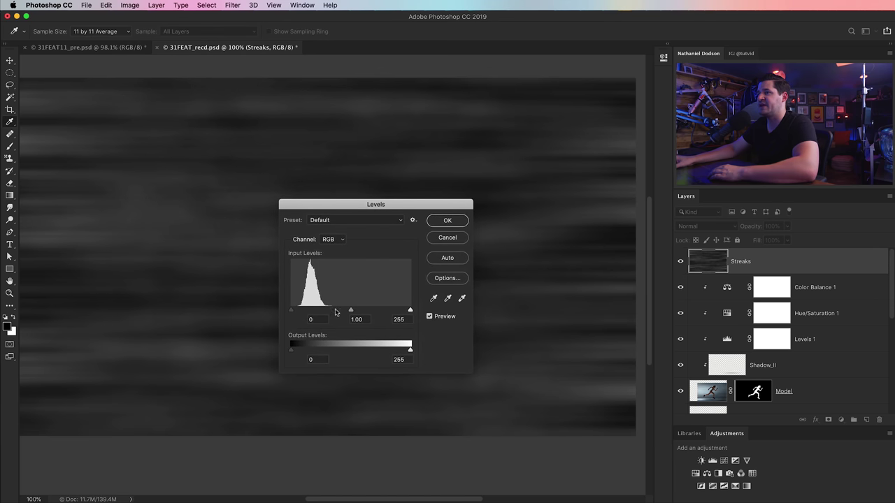
{"action": "left_click_drag", "start_coordinate": [301, 312], "coordinate": [302, 312]}
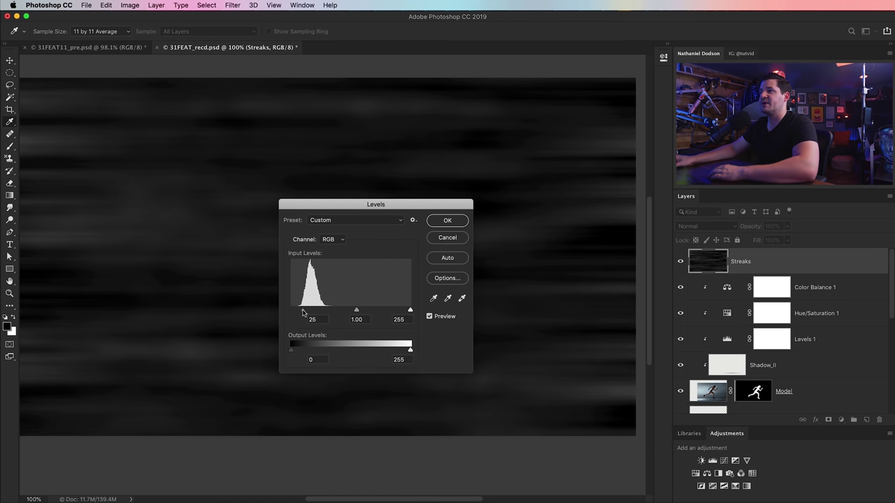
{"action": "mouse_move", "coordinate": [407, 312]}
{"action": "left_mouse_down"}
{"action": "mouse_move", "coordinate": [308, 312]}
{"action": "mouse_move", "coordinate": [322, 311]}
{"action": "left_mouse_up"}
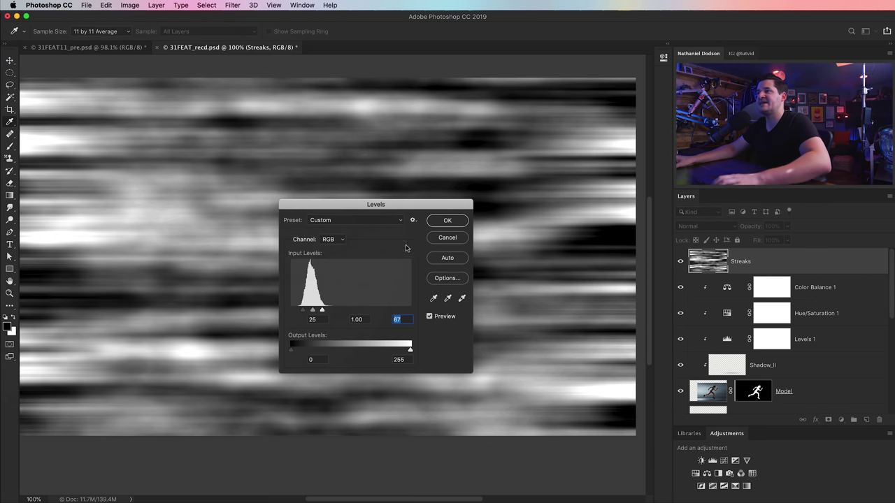
{"action": "left_click", "coordinate": [447, 220]}
{"action": "key", "text": "z"}
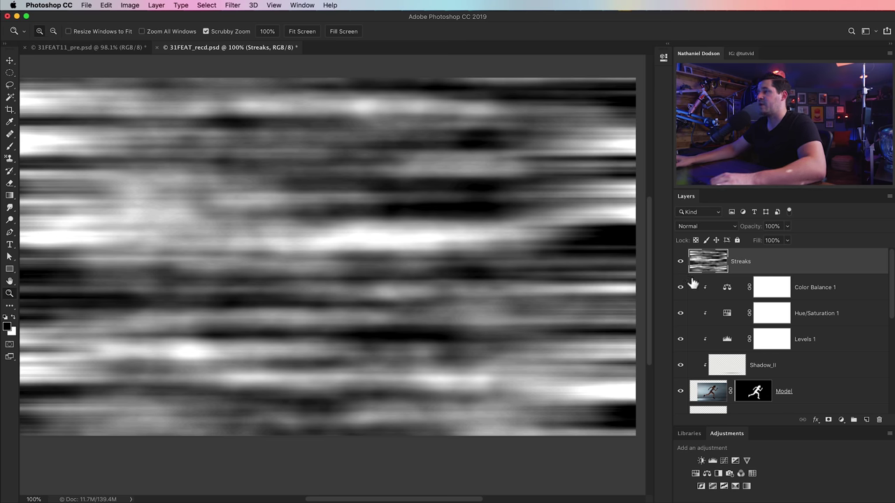
- Set the Streaks layer's blending mode to Screen
{"action": "left_click", "coordinate": [722, 227]}
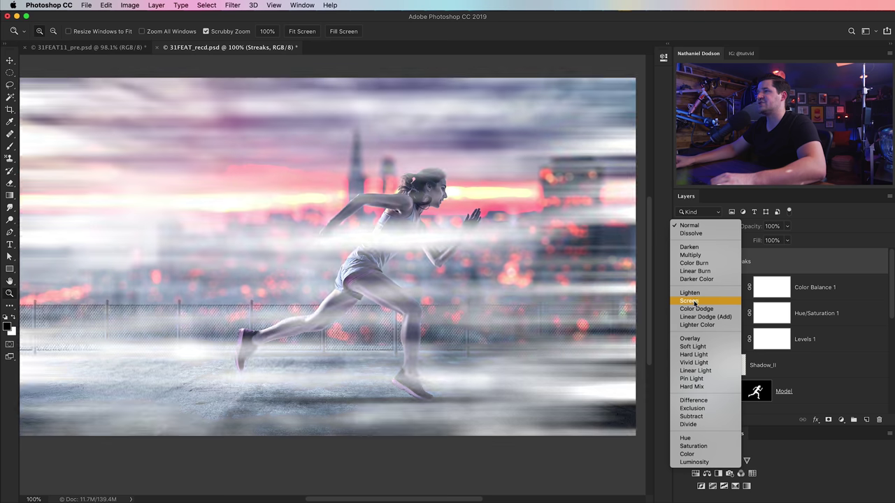
{"action": "left_click", "coordinate": [695, 302]}
{"action": "left_click", "coordinate": [375, 329], "text": "alt"}
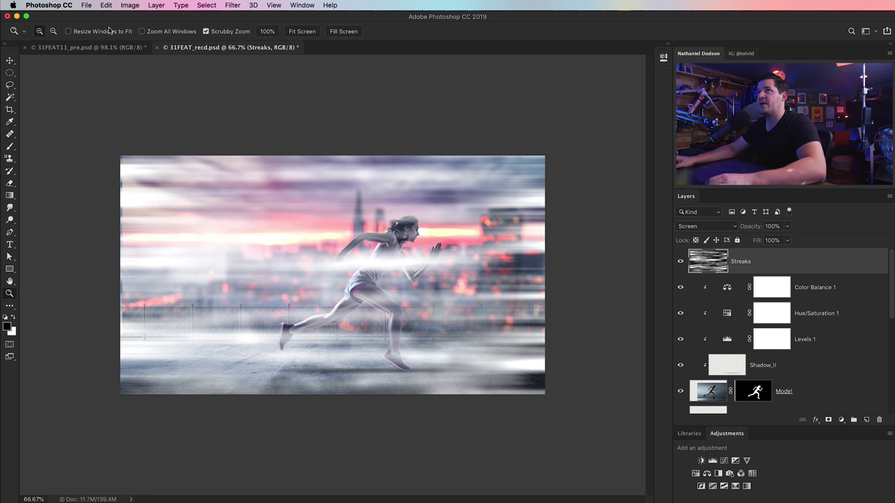
- Free-transform the Streaks layer to 65.50% height and shift it left to an X position of 704 px so it trails behind the runner
{"action": "left_click", "coordinate": [130, 5]}
{"action": "mouse_move", "coordinate": [113, 4]}
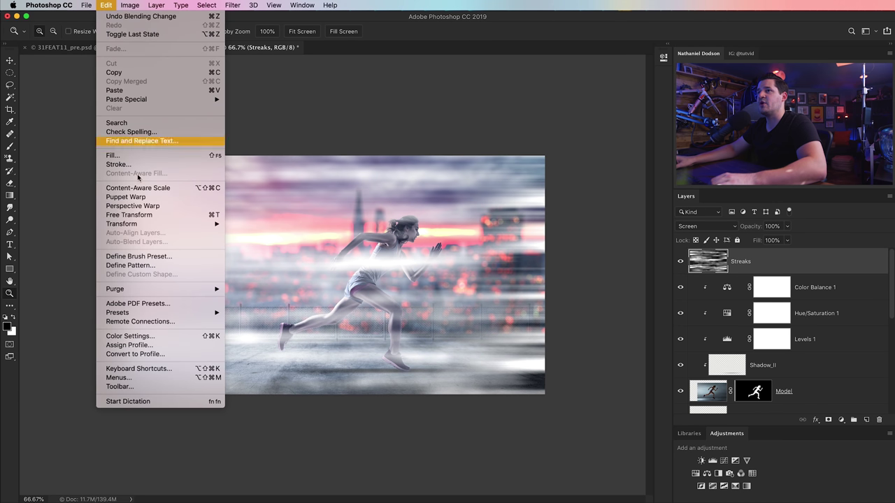
{"action": "left_click", "coordinate": [148, 216]}
{"action": "left_click_drag", "start_coordinate": [333, 160], "coordinate": [333, 214]}
{"action": "left_click_drag", "start_coordinate": [336, 388], "coordinate": [333, 375]}
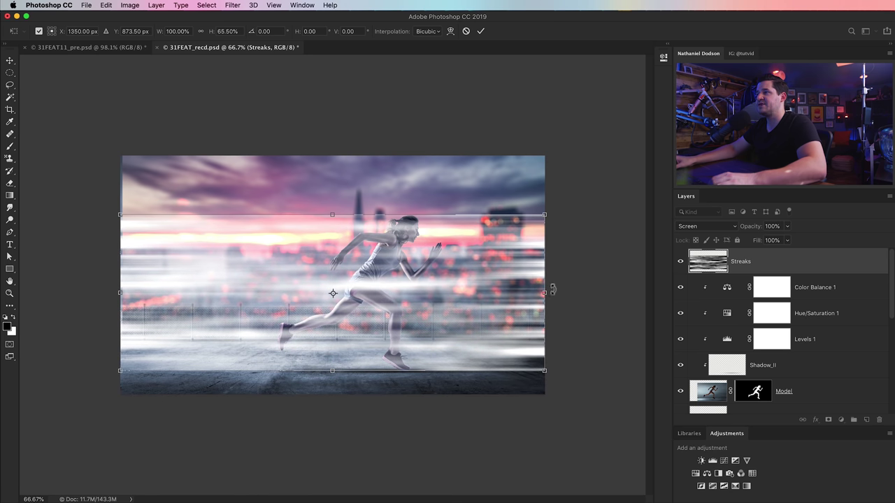
{"action": "left_click_drag", "start_coordinate": [518, 295], "coordinate": [408, 285]}
{"action": "key", "text": "Left"}
{"action": "key", "text": "Left"}
{"action": "key", "text": "Left"}
{"action": "key", "text": "Left"}
{"action": "key", "text": "Left"}
{"action": "key", "text": "Left"}
{"action": "key", "text": "Left"}
{"action": "key", "text": "Left"}
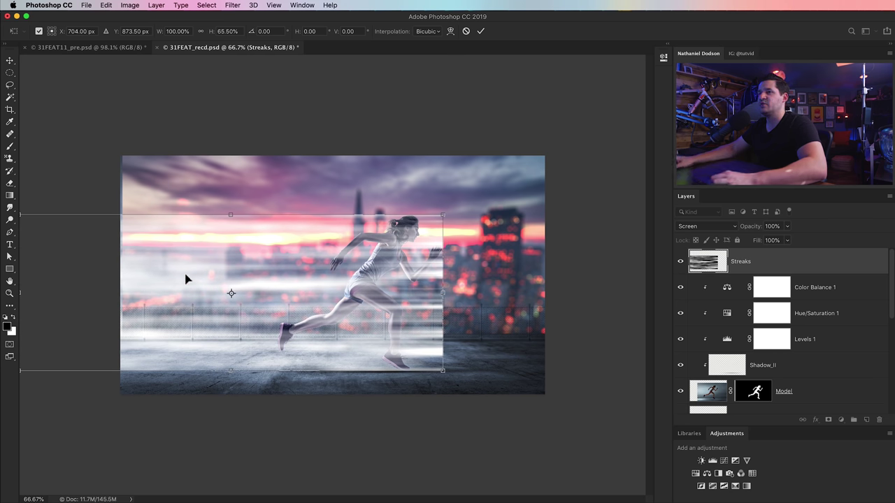
{"action": "key", "text": "Return"}
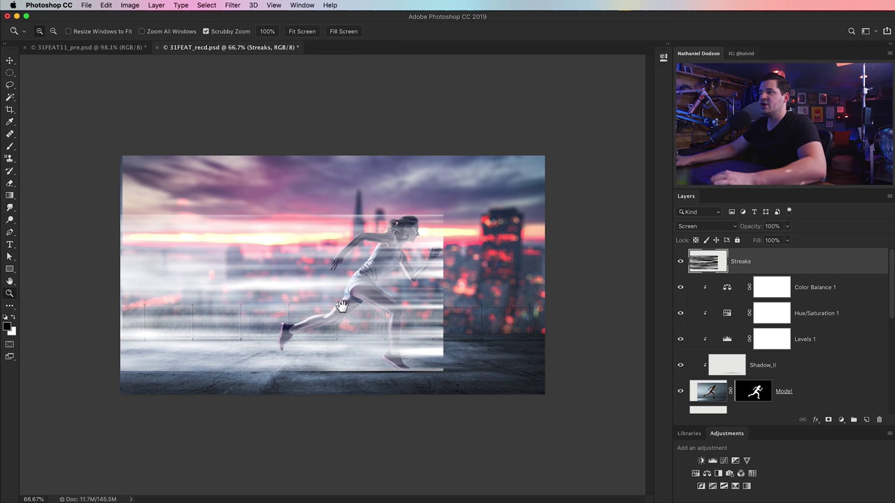
{"action": "key", "text": "super+minus"}
{"action": "key", "text": "super+t"}
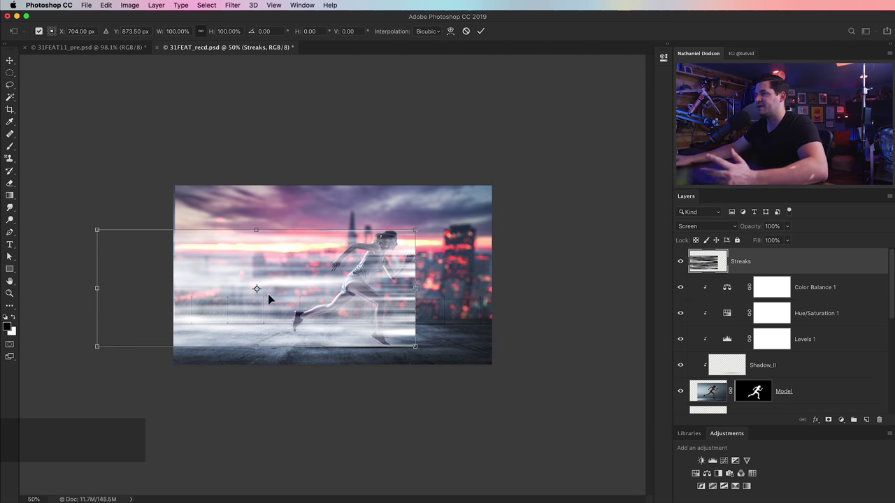
{"action": "left_click_drag", "start_coordinate": [123, 292], "coordinate": [96, 281]}
{"action": "key", "text": "Return"}
{"action": "key", "text": "z"}
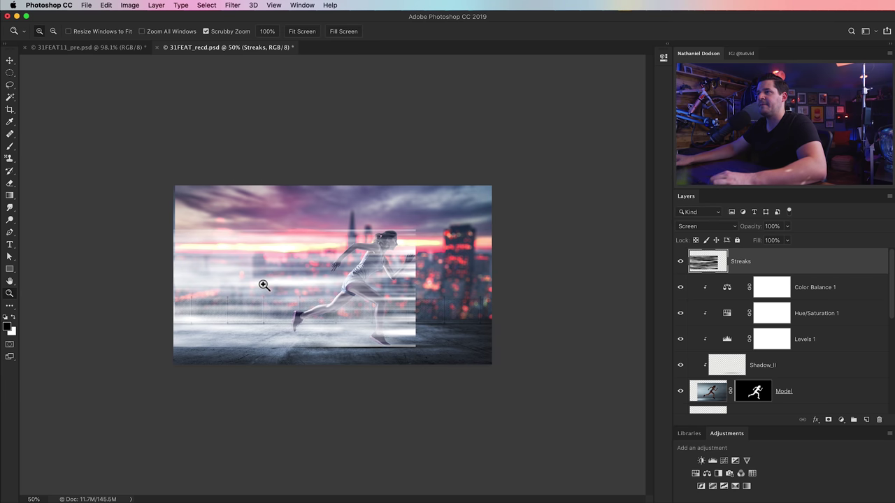
{"action": "key", "text": "super+equal"}
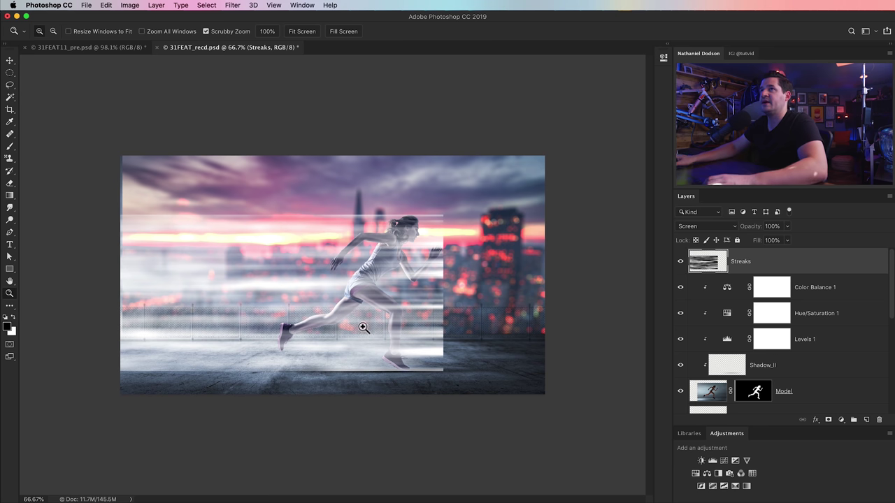
- Darken the Streaks layer with Levels by setting the black input to 70
{"action": "left_click", "coordinate": [131, 5]}
{"action": "mouse_move", "coordinate": [146, 31]}
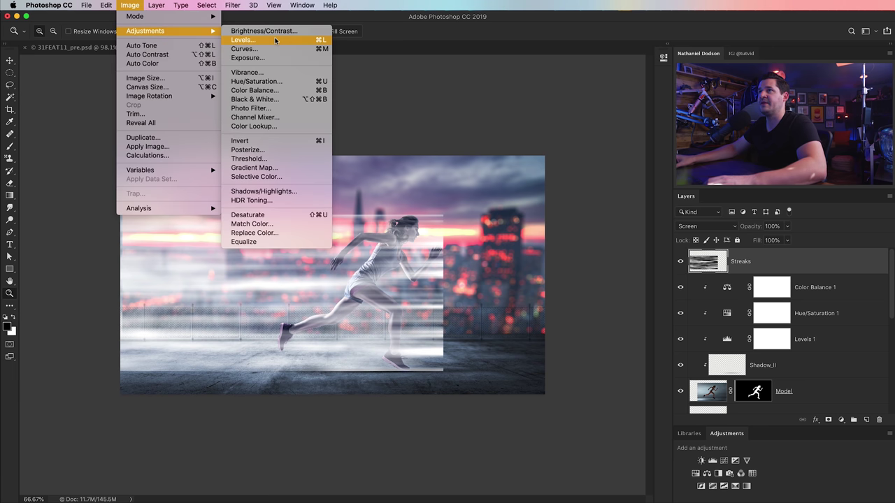
{"action": "left_click", "coordinate": [245, 41]}
{"action": "left_click_drag", "start_coordinate": [408, 207], "coordinate": [598, 207]}
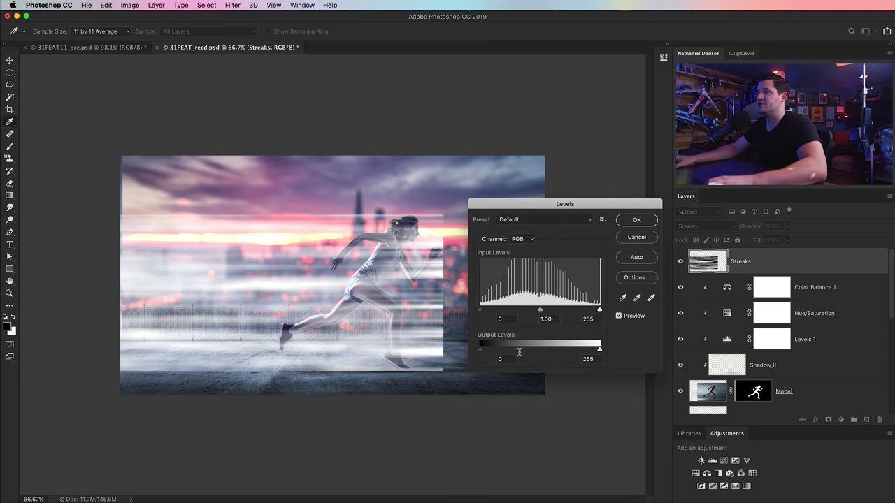
{"action": "left_click_drag", "start_coordinate": [481, 309], "coordinate": [513, 317]}
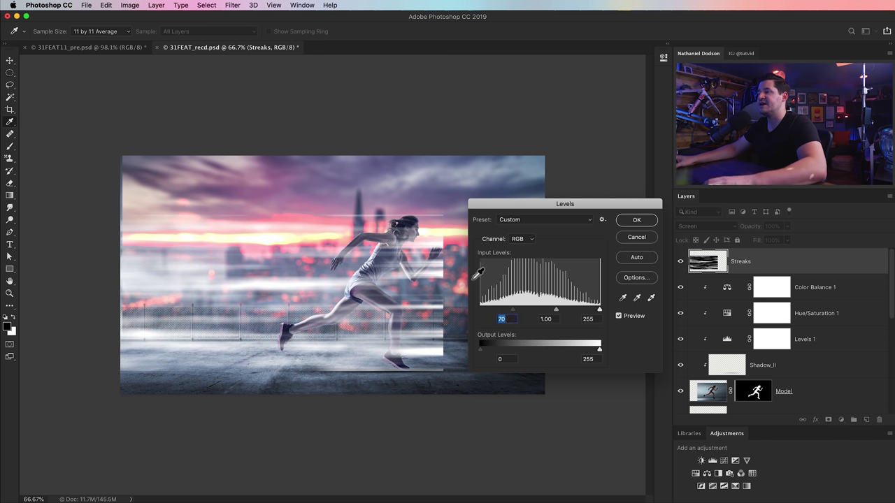
{"action": "left_click", "coordinate": [648, 222]}
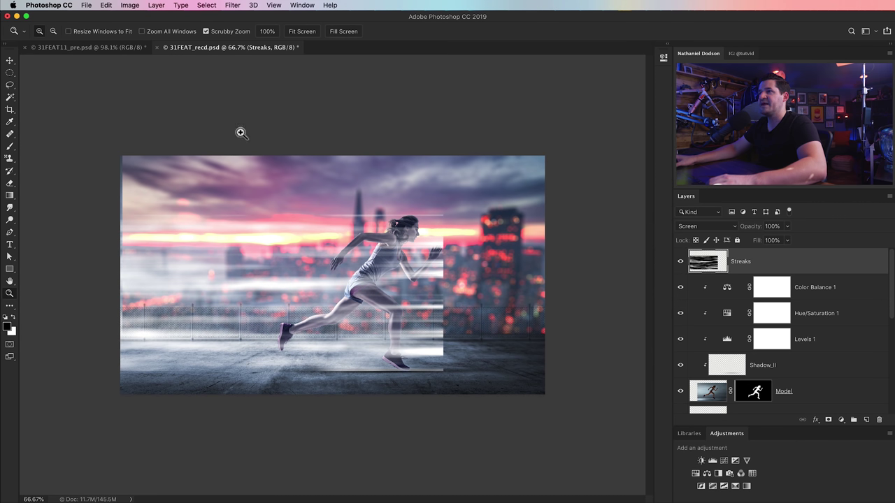
- Apply a Motion Blur to the Streaks layer with an angle of 0 and a distance of 550 pixels
{"action": "left_click", "coordinate": [232, 6]}
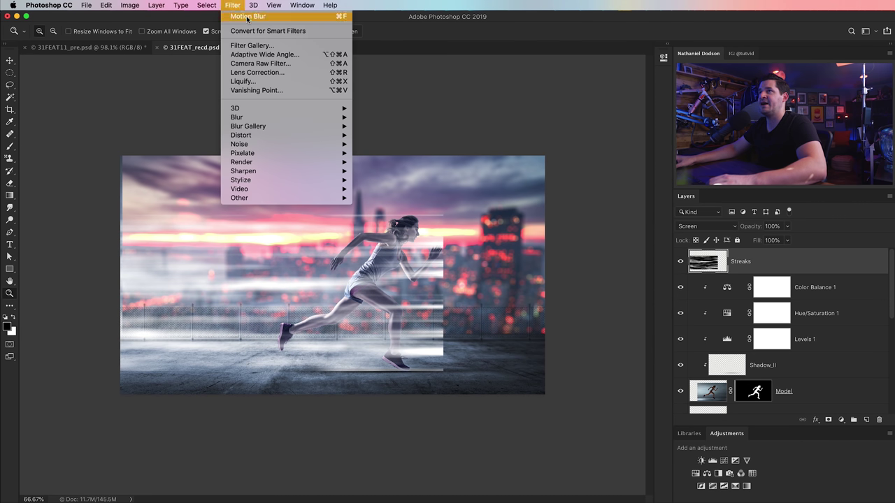
{"action": "left_click", "coordinate": [247, 17]}
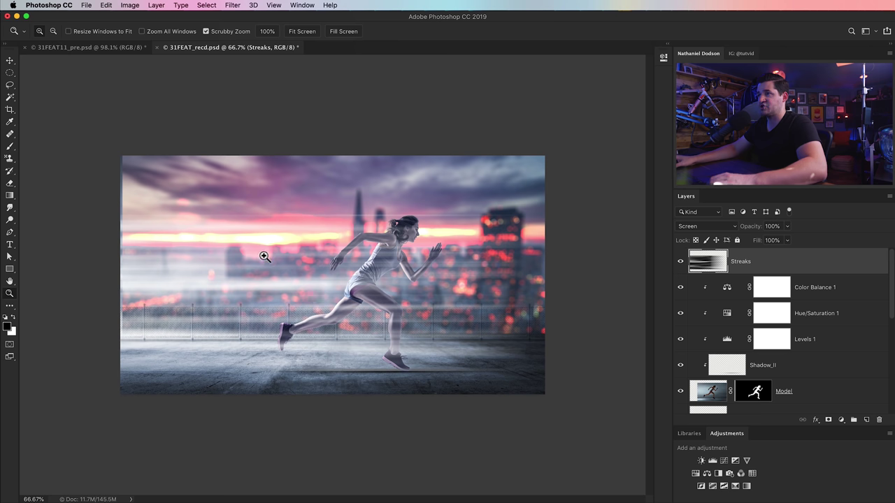
{"action": "left_click", "coordinate": [232, 6]}
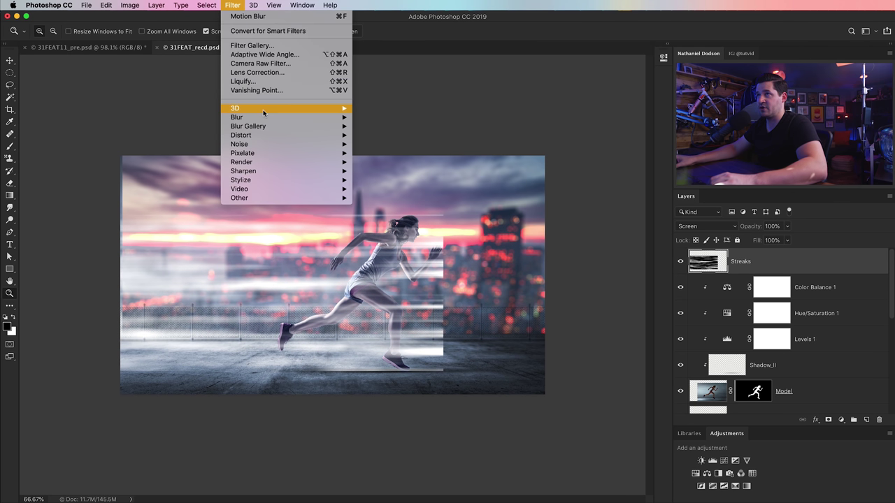
{"action": "mouse_move", "coordinate": [300, 119]}
{"action": "left_click", "coordinate": [410, 171]}
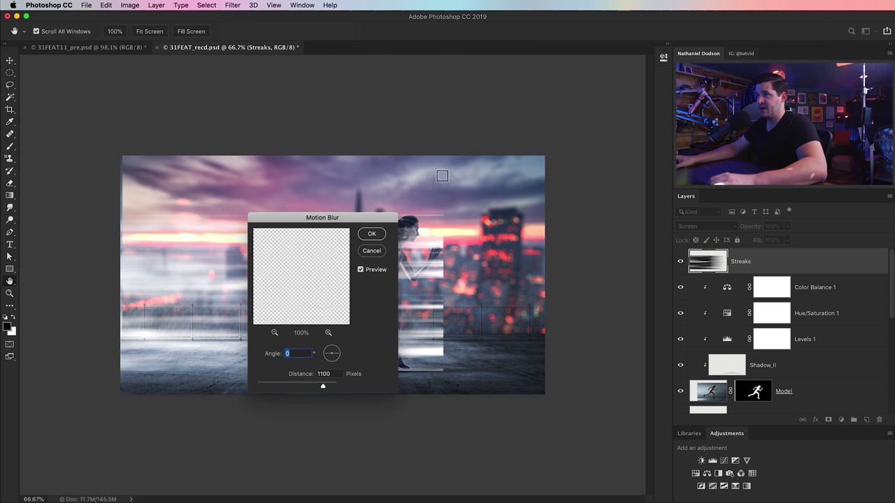
{"action": "left_click_drag", "start_coordinate": [339, 217], "coordinate": [630, 159]}
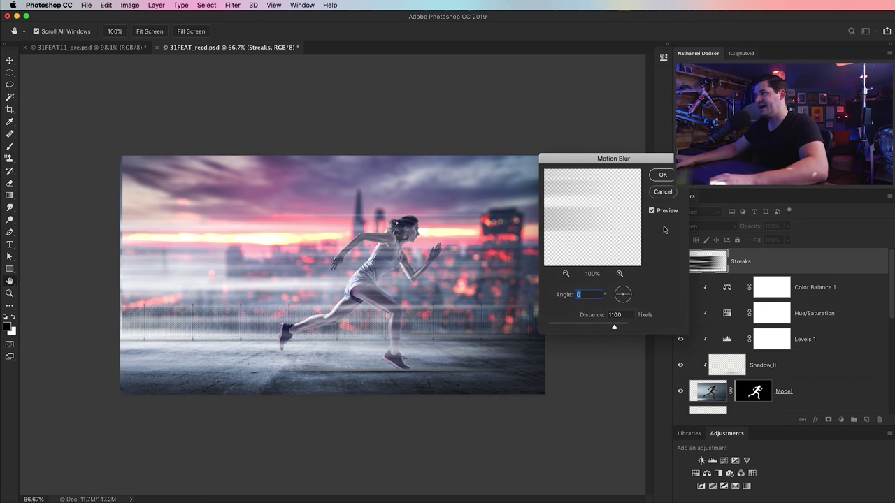
{"action": "left_click", "coordinate": [599, 314]}
{"action": "type", "text": "550"}
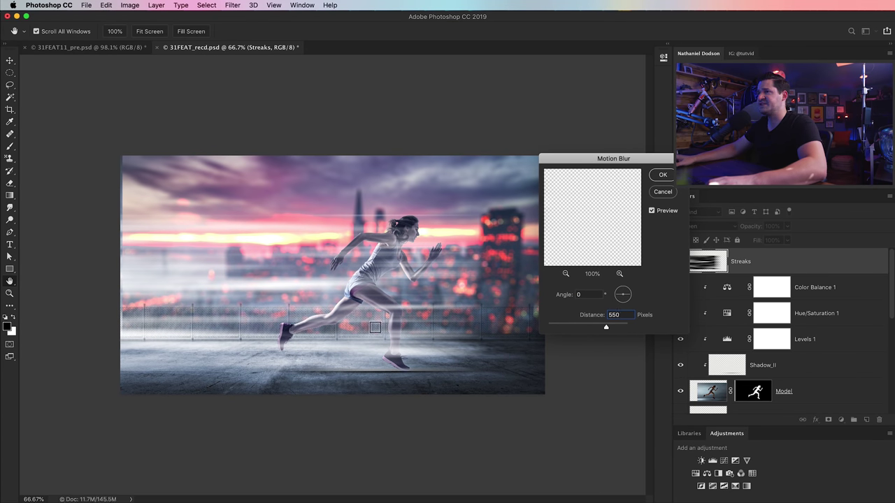
{"action": "left_click", "coordinate": [661, 175]}
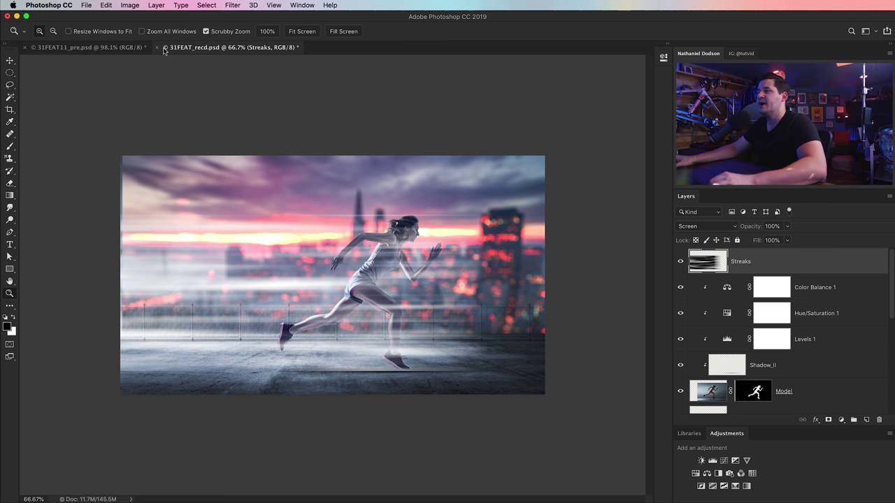
- Warp the Streaks layer so its upper-left part sweeps upward into the sky and its upper-right corner moves slightly inward
{"action": "key", "text": "v"}
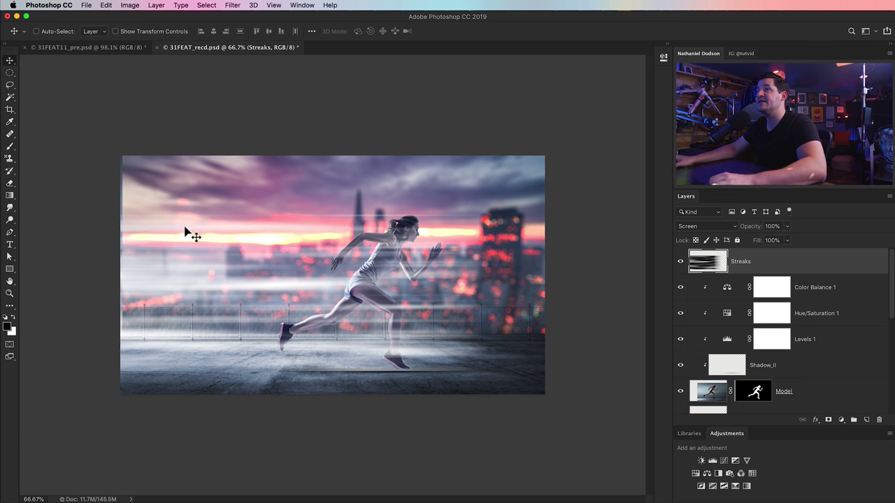
{"action": "left_click", "coordinate": [112, 5]}
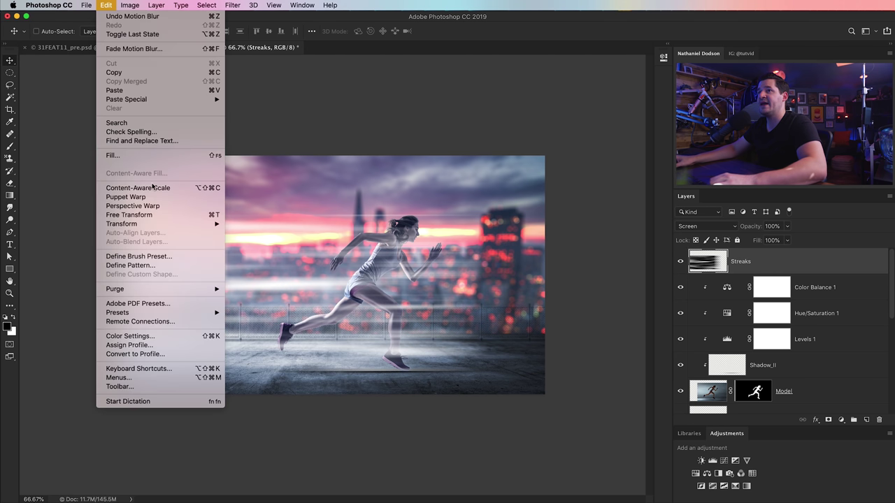
{"action": "mouse_move", "coordinate": [150, 224]}
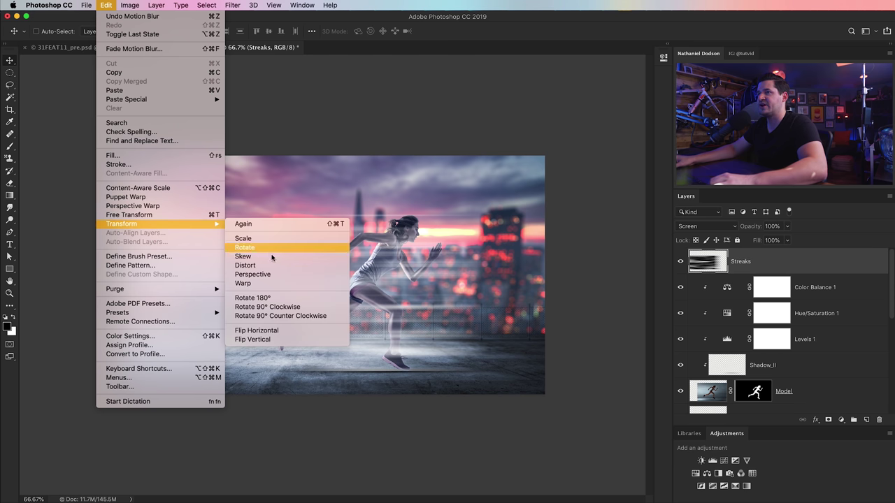
{"action": "left_click", "coordinate": [243, 283]}
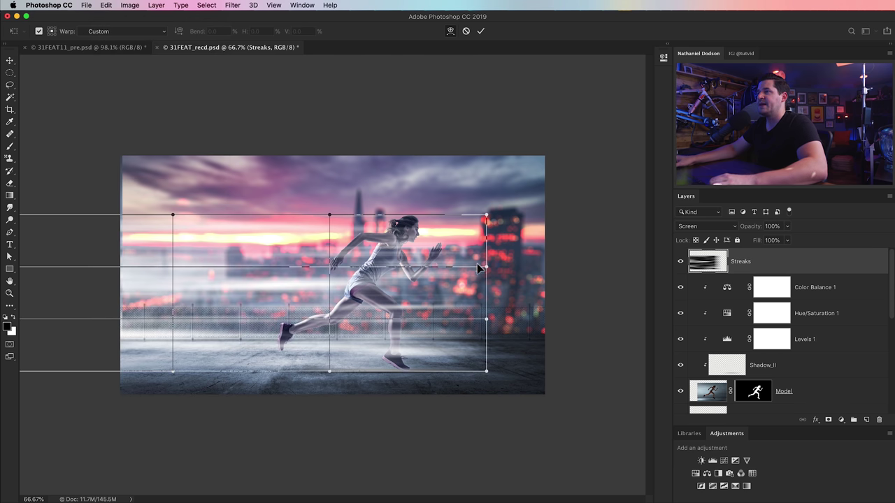
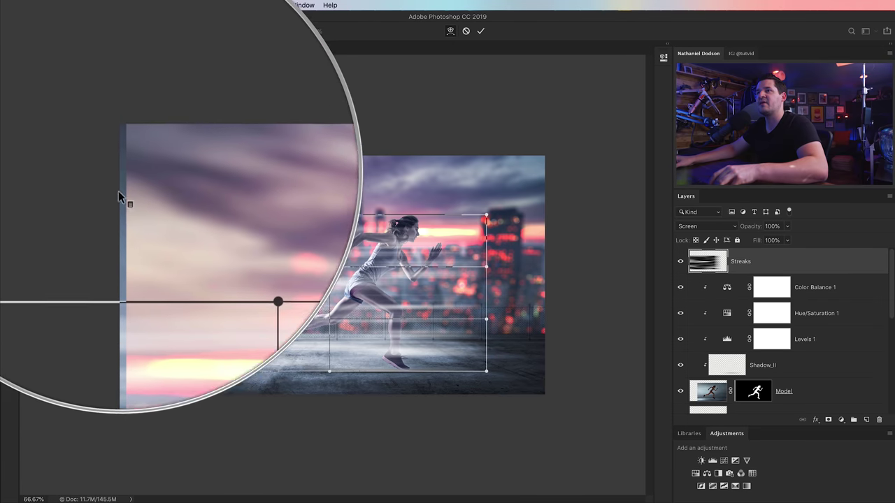
{"action": "mouse_move", "coordinate": [106, 239]}
{"action": "left_mouse_down"}
{"action": "mouse_move", "coordinate": [103, 151]}
{"action": "mouse_move", "coordinate": [106, 164]}
{"action": "left_mouse_up"}
{"action": "left_click_drag", "start_coordinate": [382, 266], "coordinate": [378, 260]}
{"action": "mouse_move", "coordinate": [487, 221]}
{"action": "left_mouse_down"}
{"action": "mouse_move", "coordinate": [464, 216]}
{"action": "mouse_move", "coordinate": [480, 218]}
{"action": "left_mouse_up"}
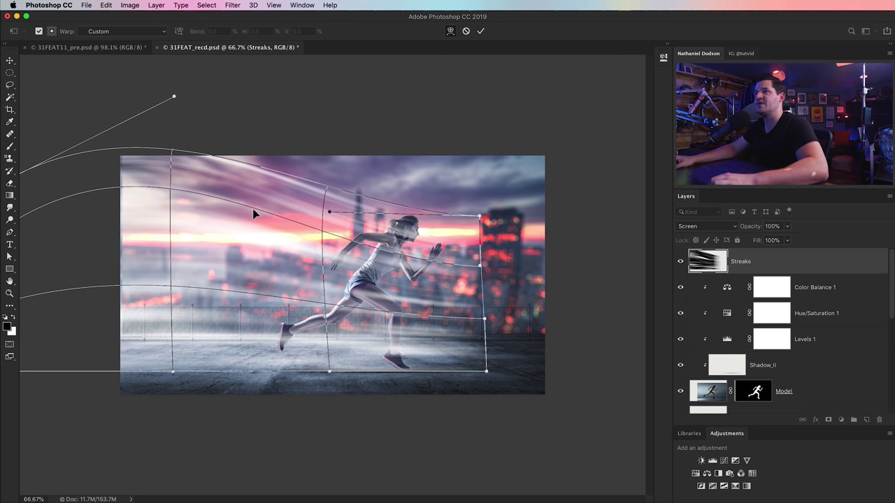
- Bend the lower and middle streaks upward behind the runner and fine-tune the curves of the warp at the image's left side
{"action": "mouse_move", "coordinate": [194, 323]}
{"action": "left_mouse_down"}
{"action": "mouse_move", "coordinate": [162, 301]}
{"action": "mouse_move", "coordinate": [165, 288]}
{"action": "left_mouse_up"}
{"action": "mouse_move", "coordinate": [169, 200]}
{"action": "left_mouse_down"}
{"action": "mouse_move", "coordinate": [170, 256]}
{"action": "mouse_move", "coordinate": [160, 278]}
{"action": "mouse_move", "coordinate": [158, 269]}
{"action": "left_mouse_up"}
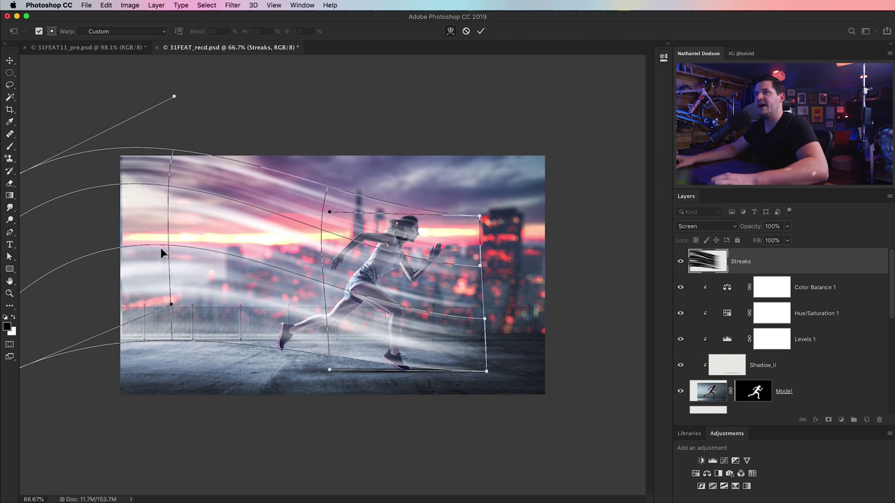
{"action": "left_click_drag", "start_coordinate": [165, 178], "coordinate": [164, 185]}
{"action": "mouse_move", "coordinate": [130, 272]}
{"action": "left_mouse_down"}
{"action": "mouse_move", "coordinate": [127, 258]}
{"action": "mouse_move", "coordinate": [157, 283]}
{"action": "left_mouse_up"}
{"action": "mouse_move", "coordinate": [196, 331]}
{"action": "left_mouse_down"}
{"action": "mouse_move", "coordinate": [203, 337]}
{"action": "mouse_move", "coordinate": [184, 333]}
{"action": "left_mouse_up"}
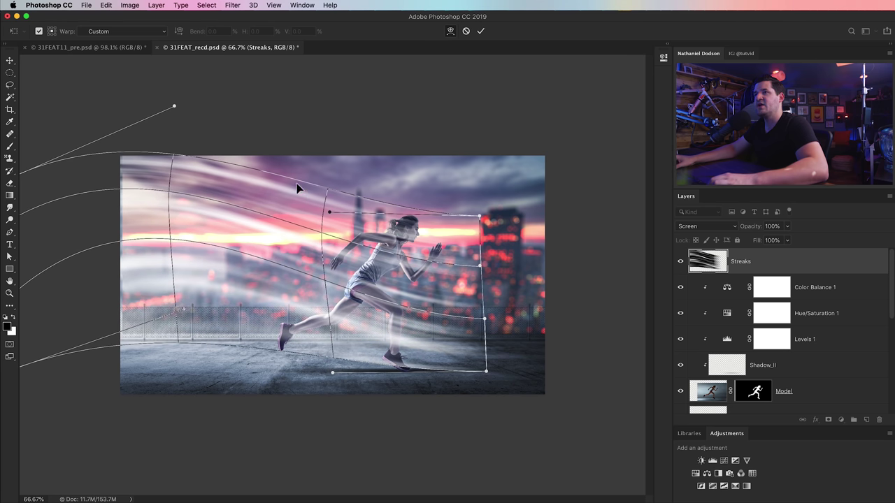
{"action": "left_click_drag", "start_coordinate": [165, 229], "coordinate": [163, 242]}
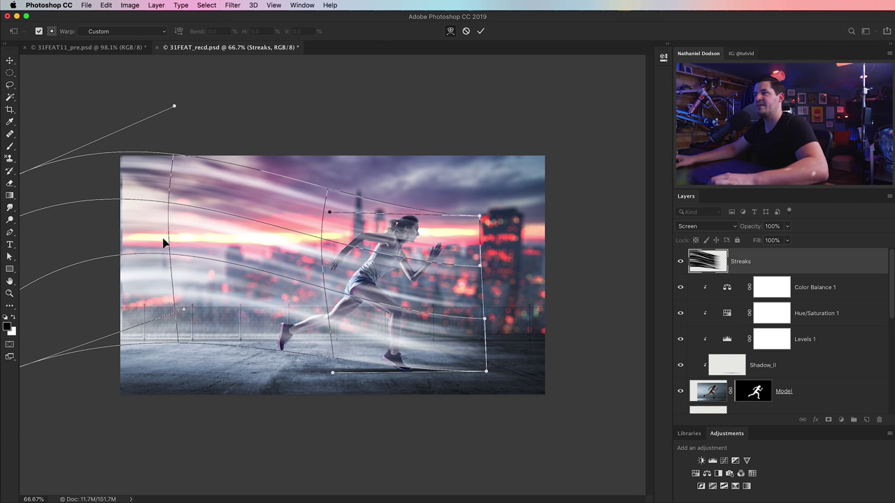
- Pull the warp's right edge and lower-right corner inward, lower its upper curve slightly, and apply the warp
{"action": "left_click_drag", "start_coordinate": [483, 372], "coordinate": [442, 373]}
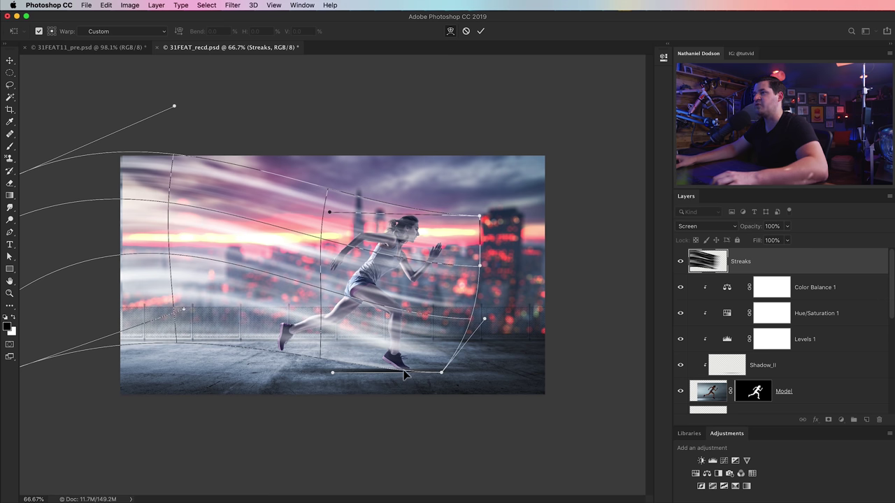
{"action": "mouse_move", "coordinate": [461, 271]}
{"action": "left_mouse_down"}
{"action": "mouse_move", "coordinate": [448, 259]}
{"action": "mouse_move", "coordinate": [433, 263]}
{"action": "left_mouse_up"}
{"action": "mouse_move", "coordinate": [483, 320]}
{"action": "left_mouse_down"}
{"action": "mouse_move", "coordinate": [404, 297]}
{"action": "mouse_move", "coordinate": [387, 325]}
{"action": "left_mouse_up"}
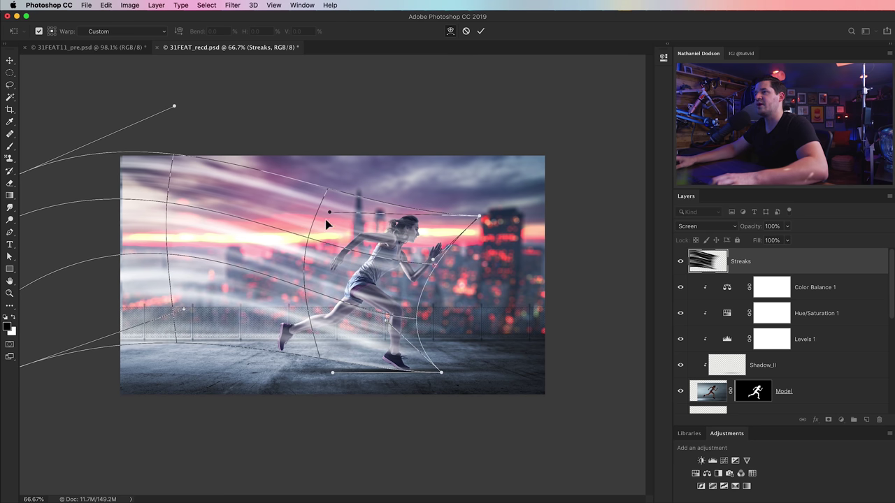
{"action": "left_click_drag", "start_coordinate": [329, 214], "coordinate": [318, 236]}
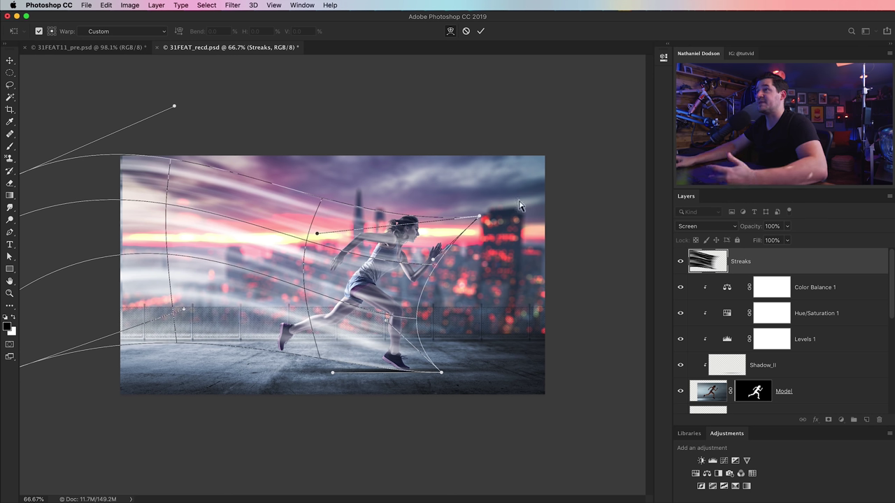
{"action": "left_click", "coordinate": [480, 31]}
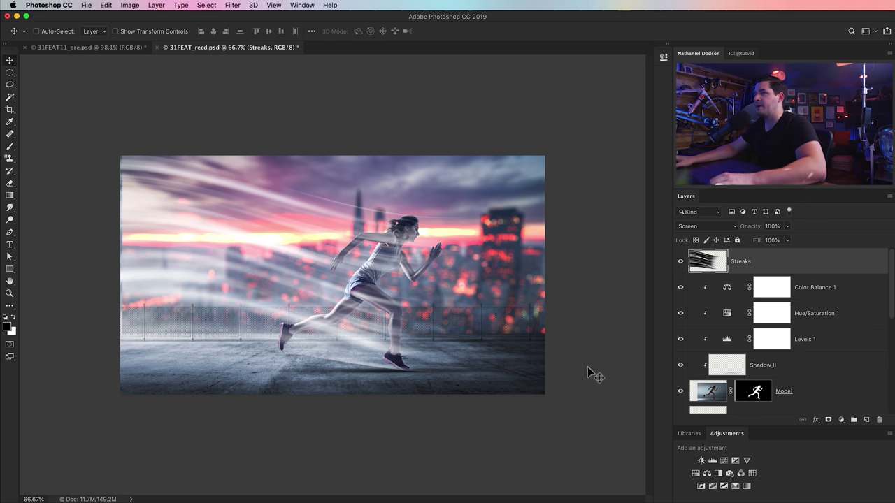
- Hide the Streaks layer, then nudge the Smoke and Concrete layers left together to cover the gap at the canvas's left edge
{"action": "left_click", "coordinate": [680, 261]}
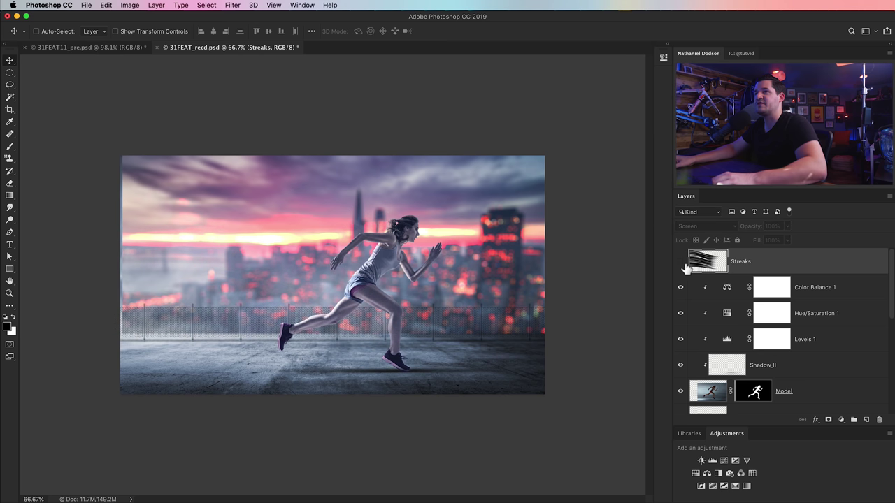
{"action": "scroll", "coordinate": [754, 359], "scroll_direction": "down", "scroll_amount": 5}
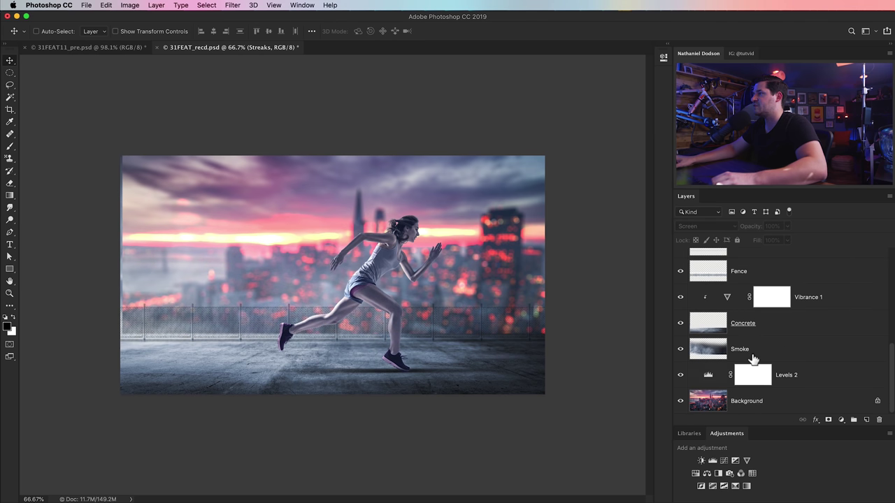
{"action": "left_click", "coordinate": [700, 351]}
{"action": "left_click", "coordinate": [682, 349]}
{"action": "left_click", "coordinate": [681, 349]}
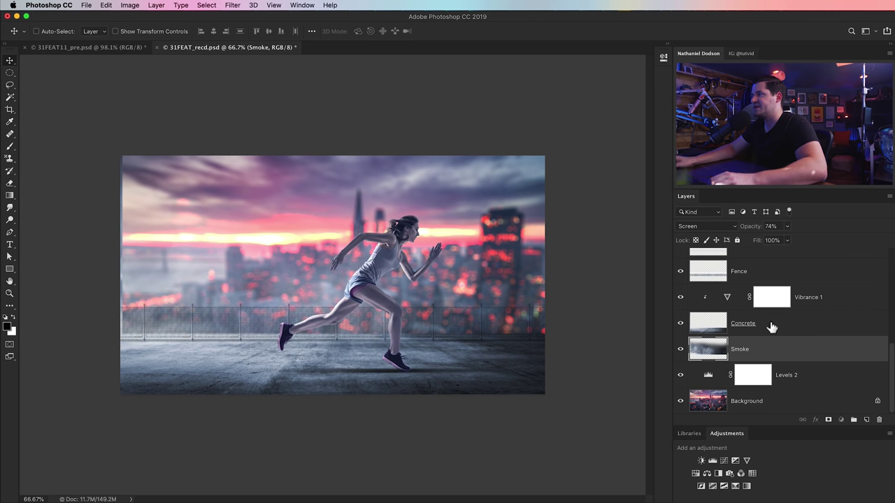
{"action": "left_click", "coordinate": [769, 325], "text": "shift"}
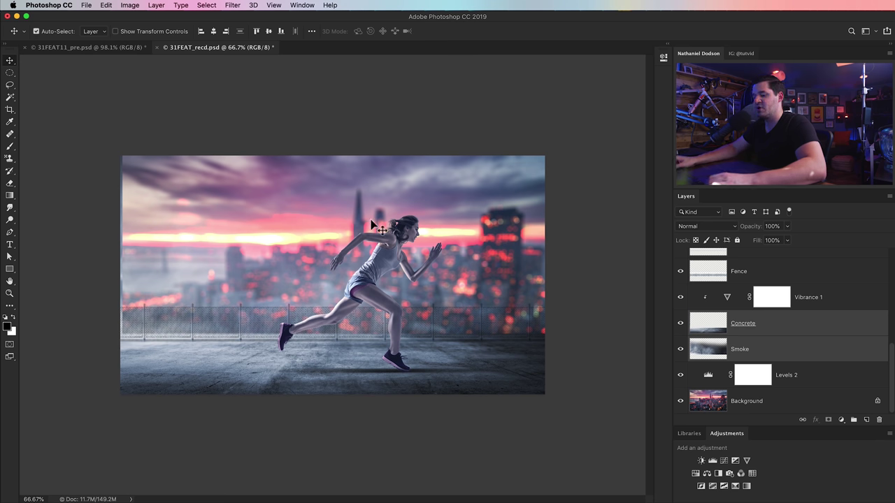
{"action": "key", "text": "Left"}
{"action": "key", "text": "Left"}
{"action": "key", "text": "Left"}
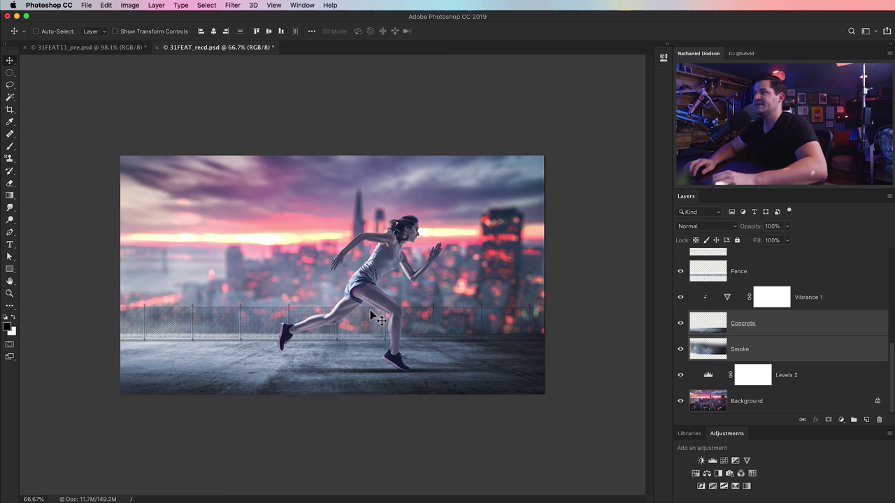
- Free-transform the Smoke and Concrete layers to 100.99% width so they fill the canvas out to its right edge
{"action": "left_click", "coordinate": [106, 5]}
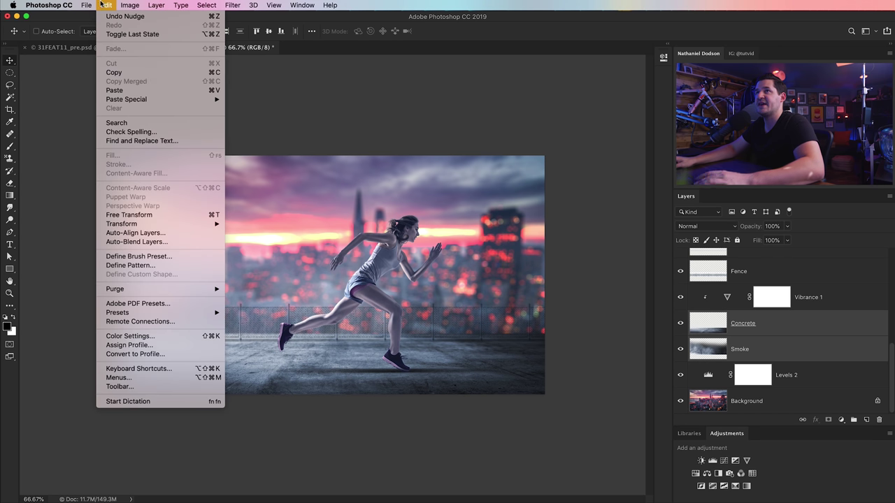
{"action": "left_click", "coordinate": [133, 215]}
{"action": "left_click_drag", "start_coordinate": [550, 259], "coordinate": [551, 259]}
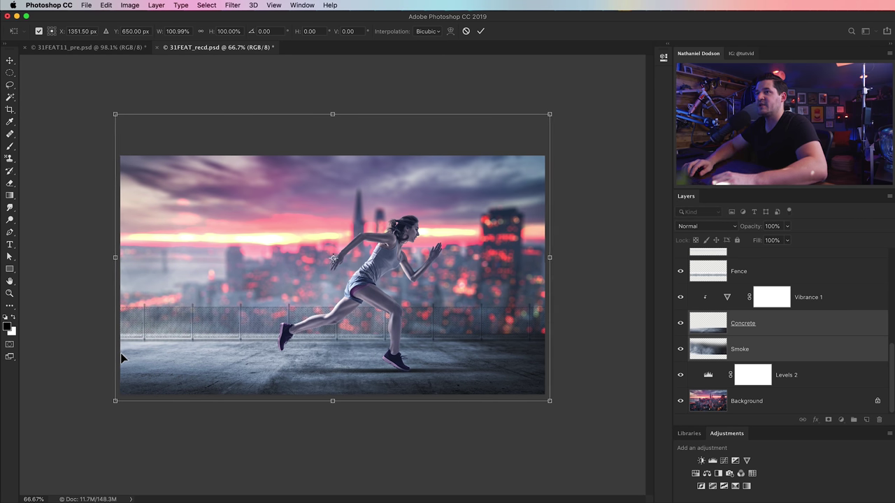
{"action": "key", "text": "Return"}
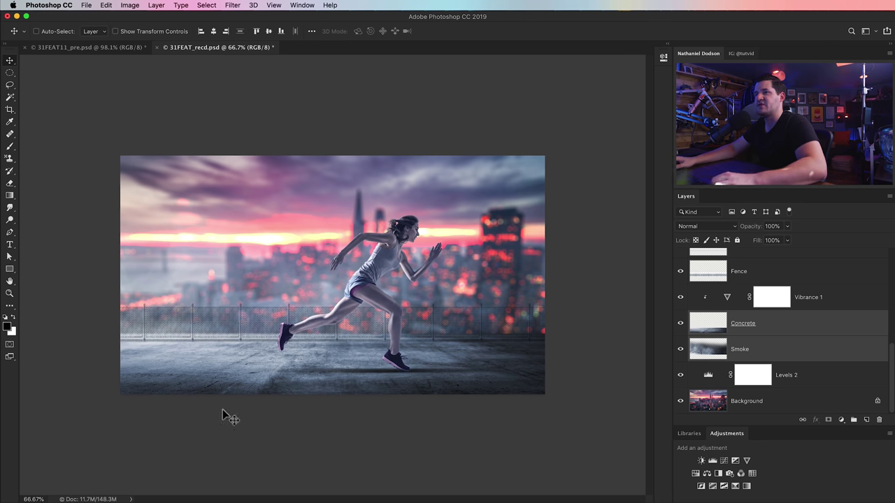
- Select the Streaks layer and make it visible again
{"action": "scroll", "coordinate": [736, 322], "scroll_direction": "up", "scroll_amount": 5}
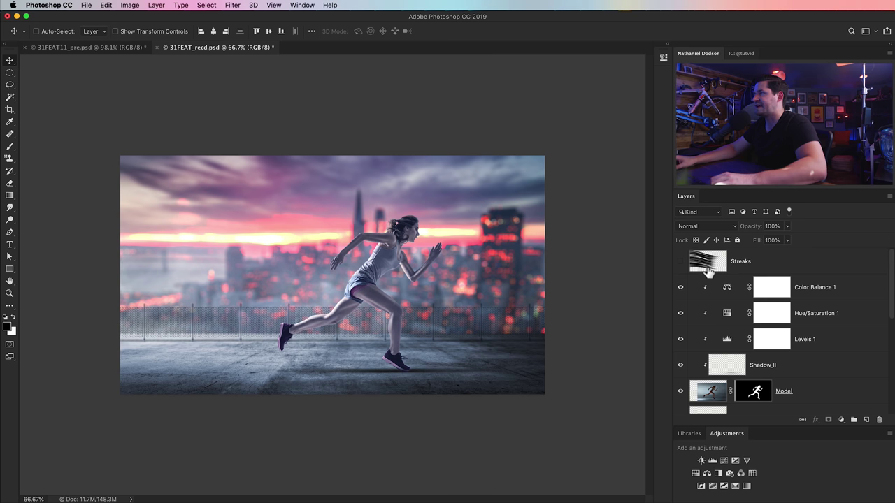
{"action": "left_click", "coordinate": [706, 268]}
{"action": "left_click", "coordinate": [680, 261]}
- Load the Model layer's mask as a selection and add an inverted mask to the Streaks layer, hiding the streaks over the runner
{"action": "key", "text": "z"}
{"action": "left_click", "coordinate": [314, 266]}
{"action": "left_click", "coordinate": [556, 346]}
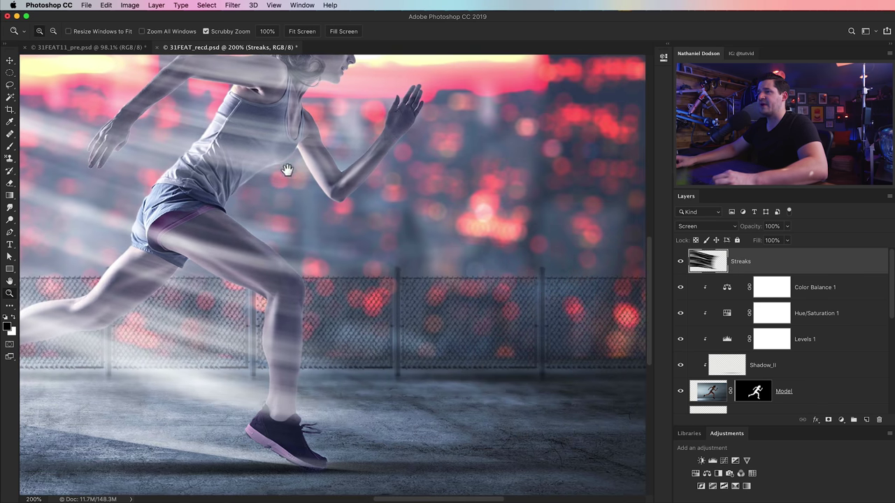
{"action": "left_click_drag", "start_coordinate": [359, 326], "coordinate": [385, 429]}
{"action": "left_click_drag", "start_coordinate": [379, 260], "coordinate": [461, 324]}
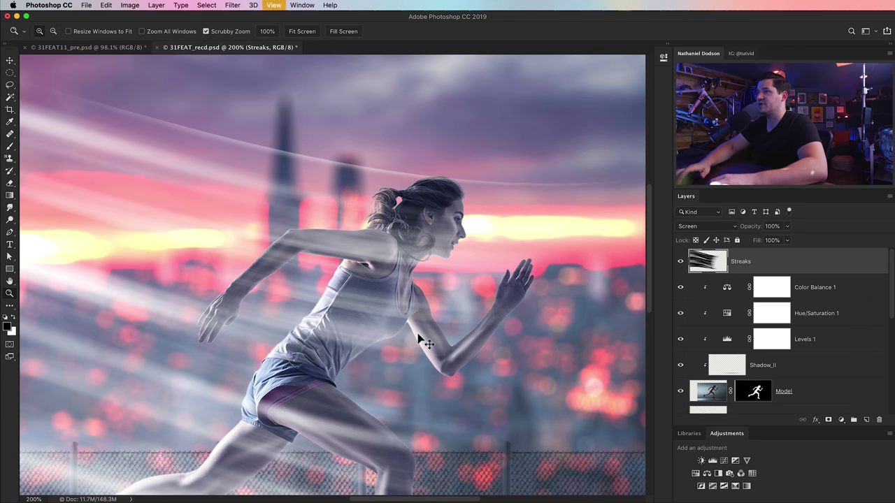
{"action": "key", "text": "super+minus"}
{"action": "key", "text": "super+minus"}
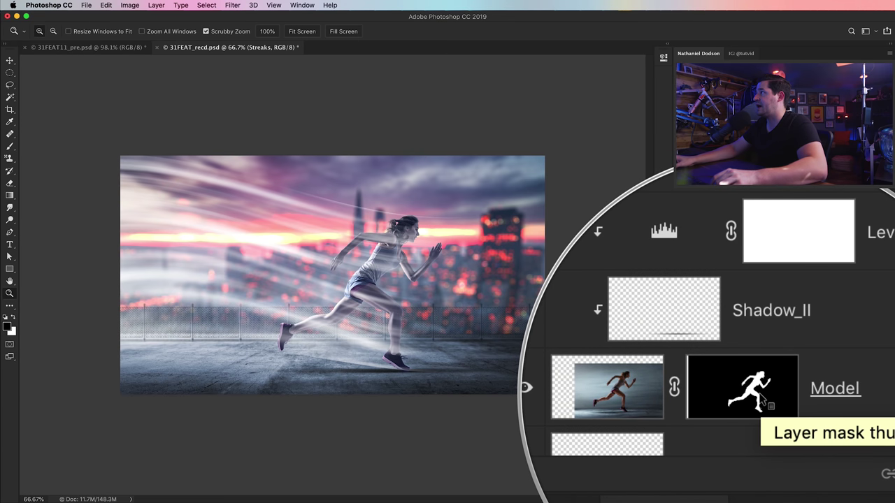
{"action": "left_click", "coordinate": [757, 393], "text": "super"}
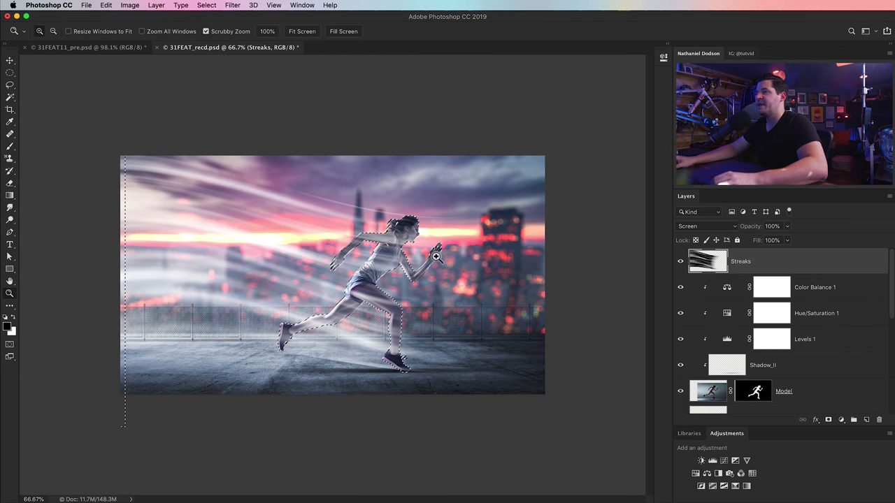
{"action": "left_click", "coordinate": [829, 420]}
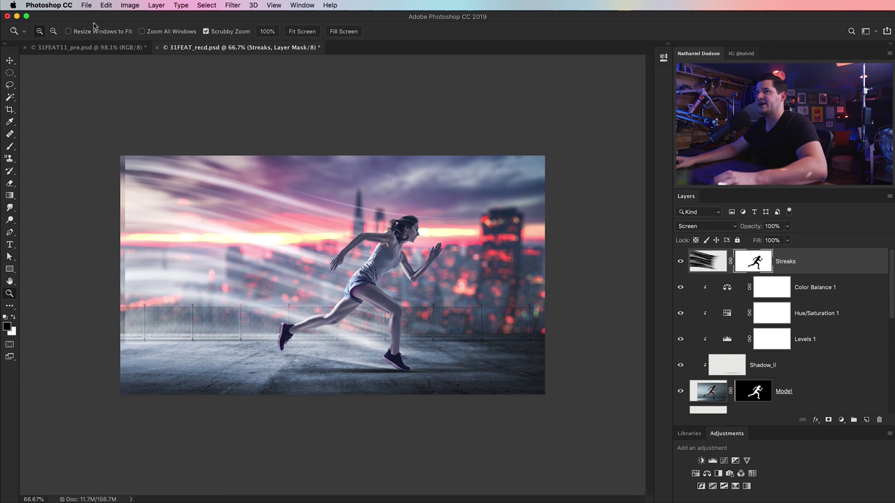
- Marquee-select the strip along the canvas's left edge, fill it with white on the Streaks mask, and deselect
{"action": "left_click", "coordinate": [10, 73]}
{"action": "left_click_drag", "start_coordinate": [93, 141], "coordinate": [172, 413]}
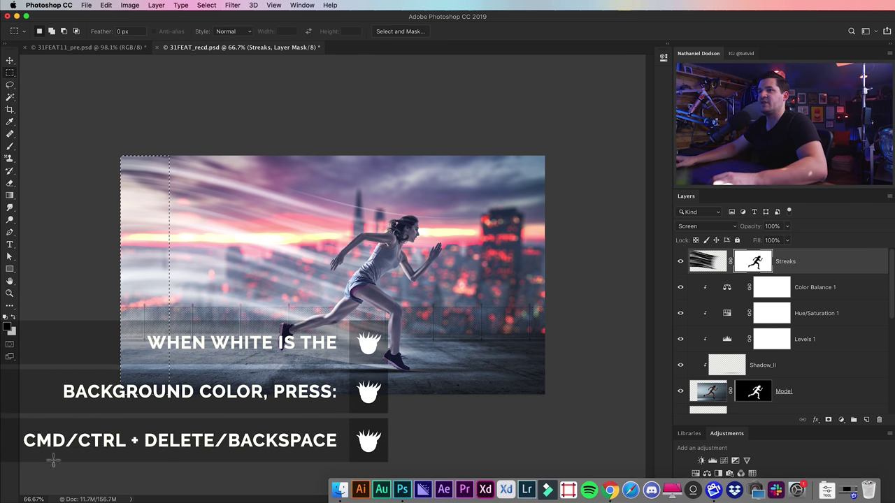
{"action": "left_click", "coordinate": [175, 224]}
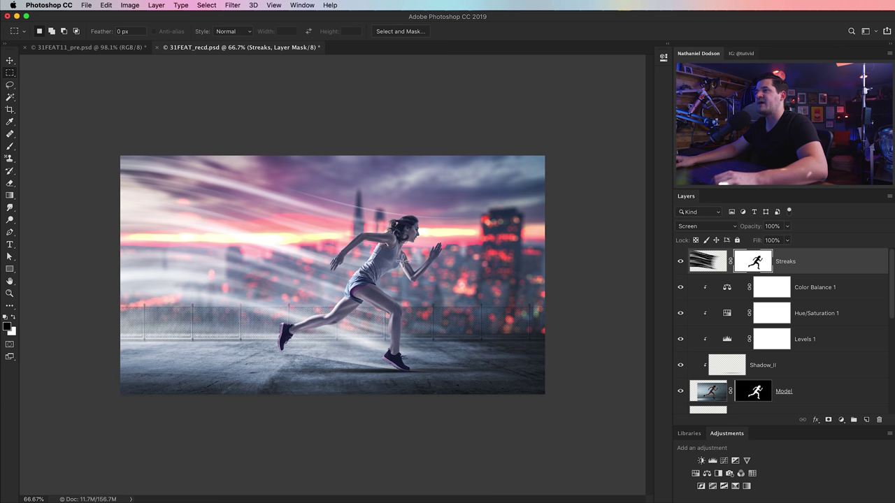
- Paint black on the Streaks mask with a 150 px brush to hide streaks ahead of the runner and around her front foot
{"action": "key", "text": "z"}
{"action": "left_click_drag", "start_coordinate": [386, 321], "coordinate": [381, 253]}
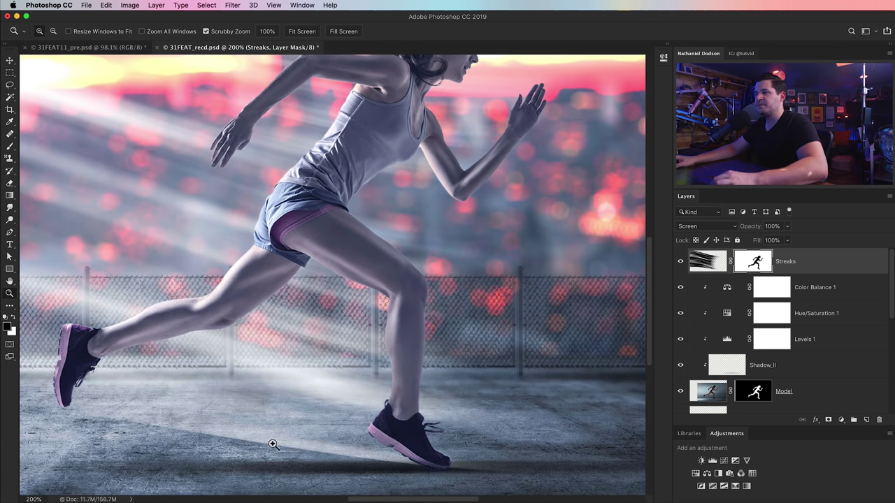
{"action": "key", "text": "super+1"}
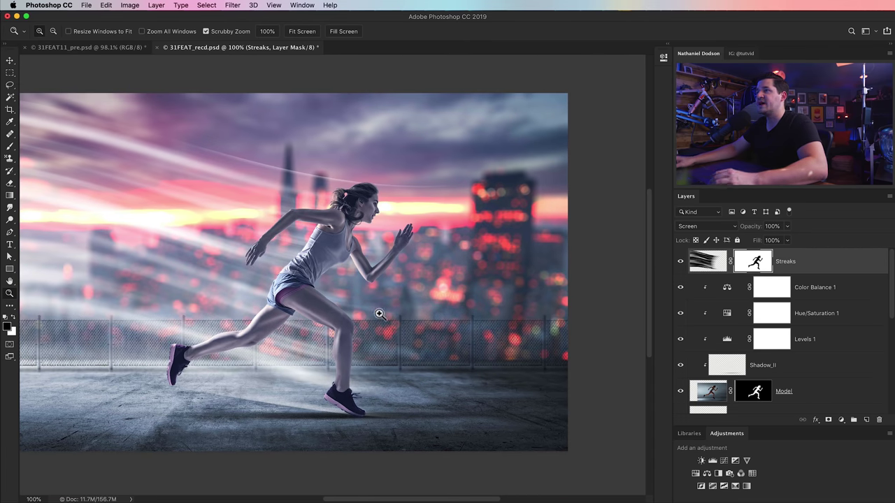
{"action": "key", "text": "b"}
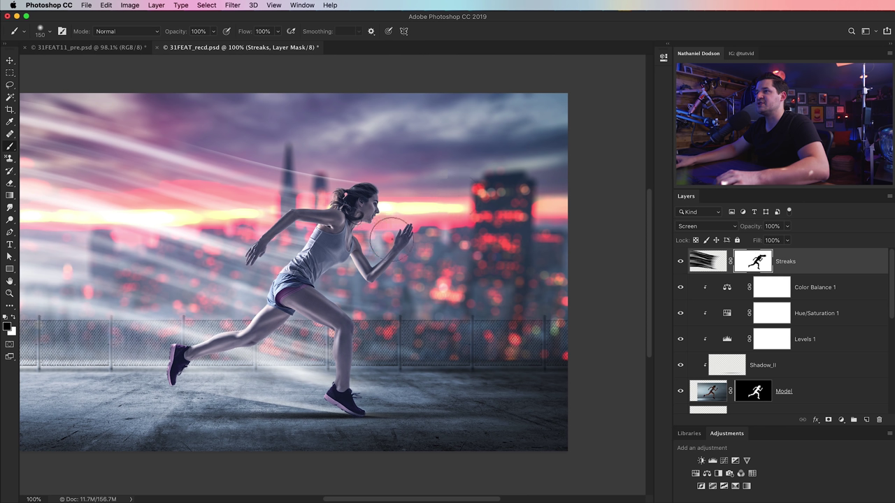
{"action": "mouse_move", "coordinate": [346, 437]}
{"action": "left_mouse_down"}
{"action": "mouse_move", "coordinate": [387, 435]}
{"action": "mouse_move", "coordinate": [193, 419]}
{"action": "mouse_move", "coordinate": [331, 380]}
{"action": "mouse_move", "coordinate": [291, 372]}
{"action": "left_mouse_up"}
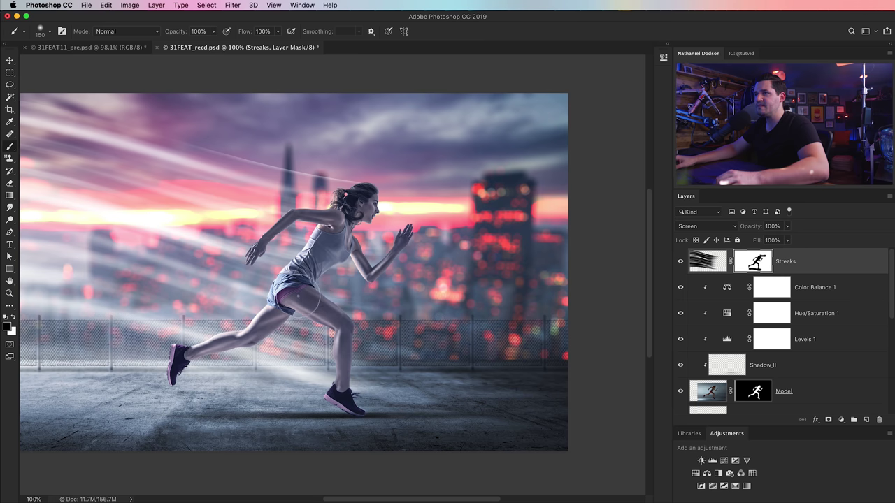
- Paint white on the Streaks mask to bring some streaks back over the runner's legs, shorts, torso and arm
{"action": "key", "text": "super+plus"}
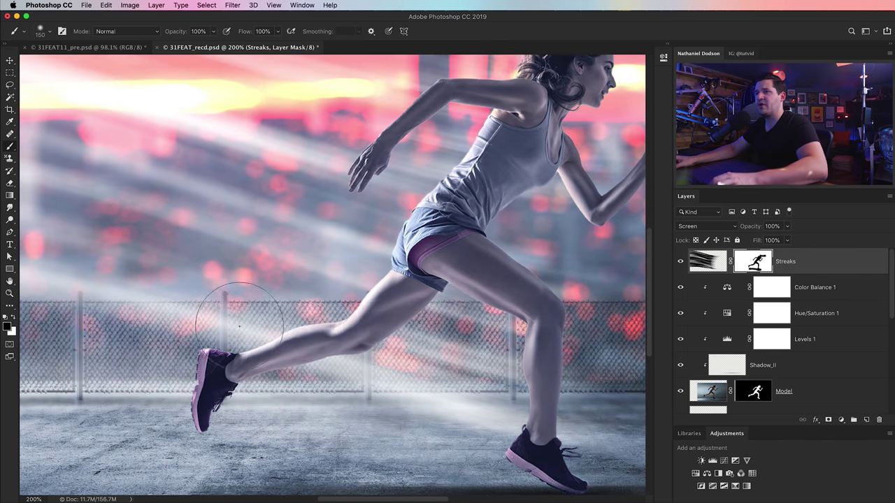
{"action": "left_click", "coordinate": [14, 318]}
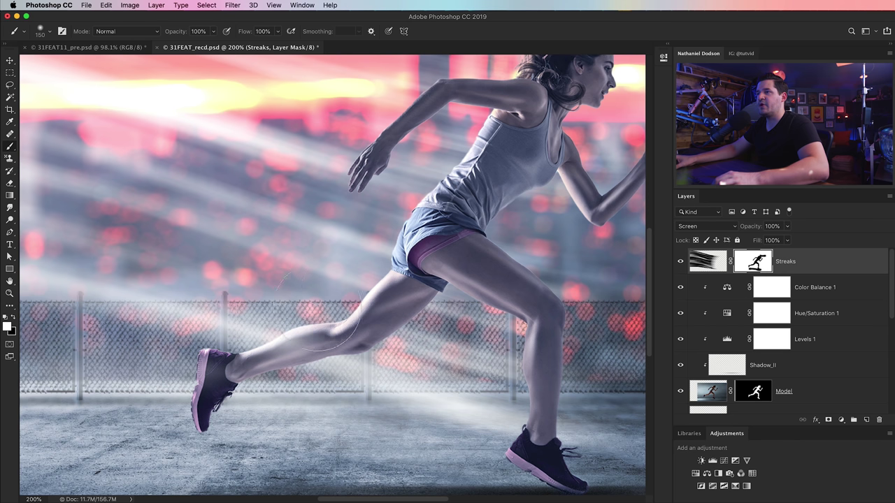
{"action": "mouse_move", "coordinate": [398, 253]}
{"action": "left_mouse_down"}
{"action": "mouse_move", "coordinate": [461, 175]}
{"action": "mouse_move", "coordinate": [489, 119]}
{"action": "left_mouse_up"}
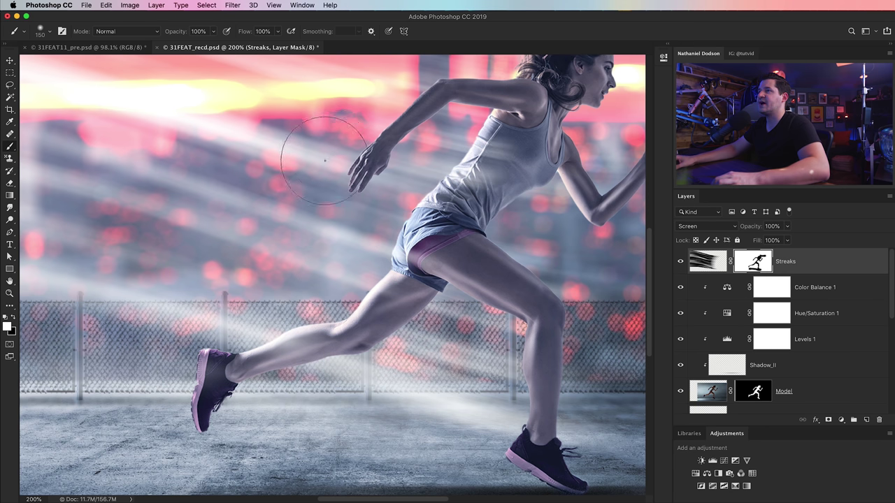
{"action": "scroll", "coordinate": [325, 223], "scroll_direction": "up", "scroll_amount": 5}
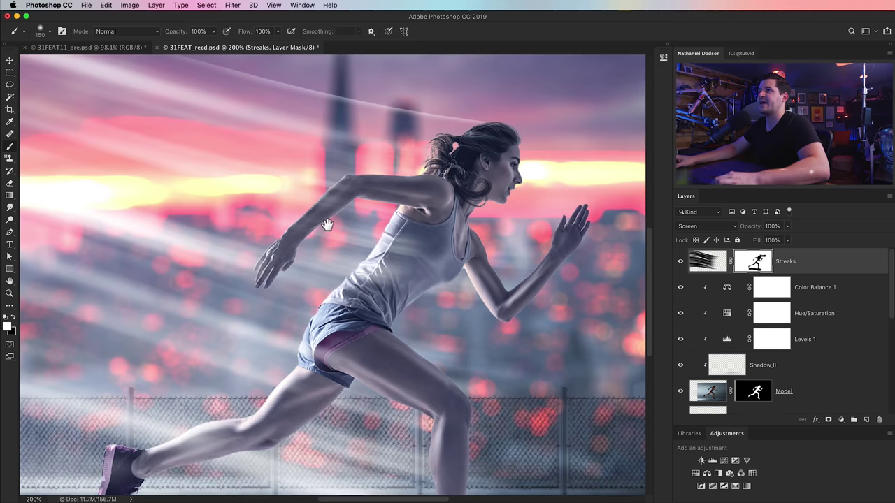
{"action": "mouse_move", "coordinate": [362, 166]}
{"action": "left_mouse_down"}
{"action": "mouse_move", "coordinate": [335, 194]}
{"action": "mouse_move", "coordinate": [396, 183]}
{"action": "mouse_move", "coordinate": [411, 166]}
{"action": "mouse_move", "coordinate": [438, 165]}
{"action": "left_mouse_up"}
{"action": "mouse_move", "coordinate": [442, 346]}
{"action": "left_mouse_down"}
{"action": "mouse_move", "coordinate": [476, 318]}
{"action": "mouse_move", "coordinate": [509, 260]}
{"action": "mouse_move", "coordinate": [529, 272]}
{"action": "mouse_move", "coordinate": [450, 310]}
{"action": "mouse_move", "coordinate": [437, 250]}
{"action": "mouse_move", "coordinate": [448, 190]}
{"action": "left_mouse_up"}
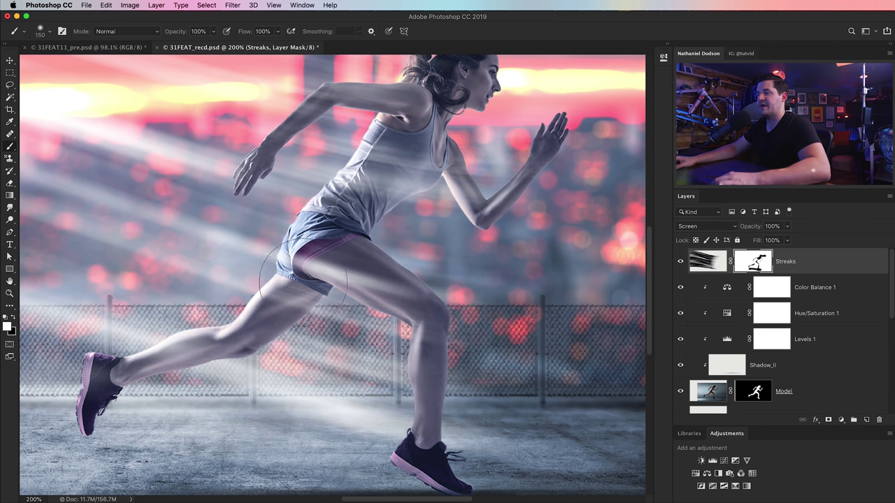
- Enlarge the brush to 600 px and paint black on the Streaks mask above the runner's head to soften the streak ends
{"action": "key", "text": "super+0"}
{"action": "key", "text": "super+minus"}
{"action": "key", "text": "super+minus"}
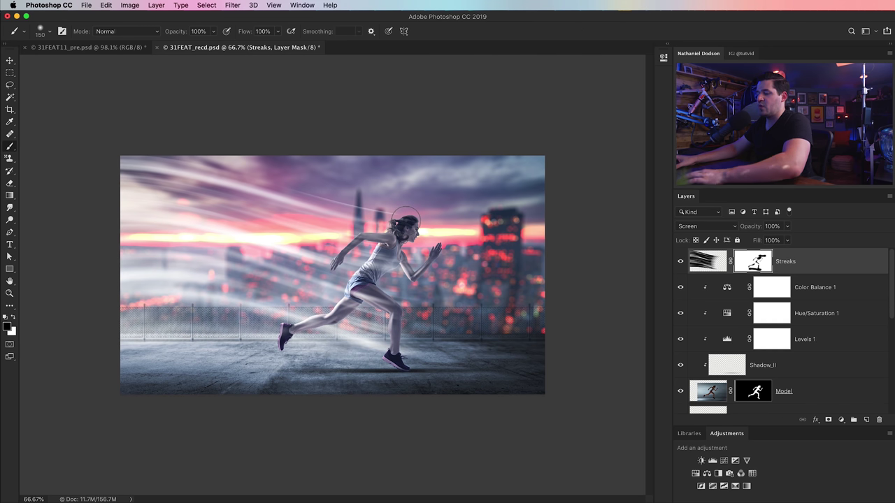
{"action": "key", "text": "bracketright"}
{"action": "key", "text": "bracketright"}
{"action": "key", "text": "bracketright"}
{"action": "key", "text": "bracketright"}
{"action": "key", "text": "bracketright"}
{"action": "key", "text": "bracketright"}
{"action": "key", "text": "bracketright"}
{"action": "left_click", "coordinate": [416, 185]}
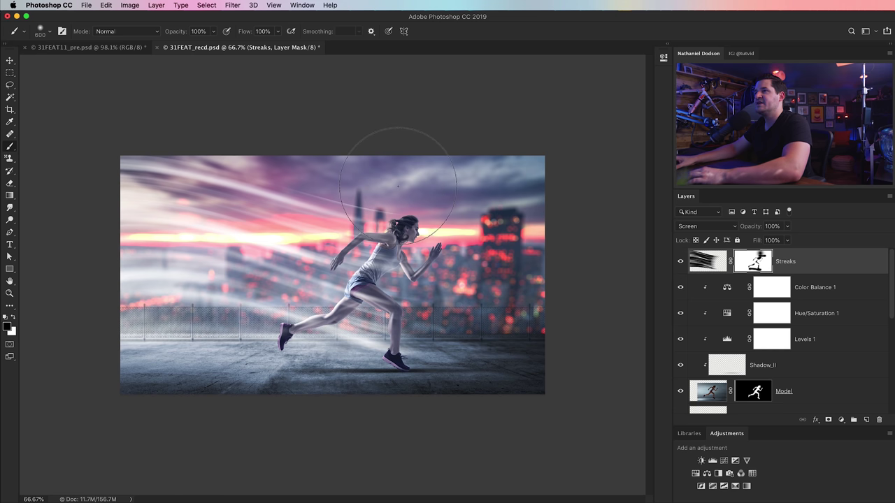
{"action": "key", "text": "v"}
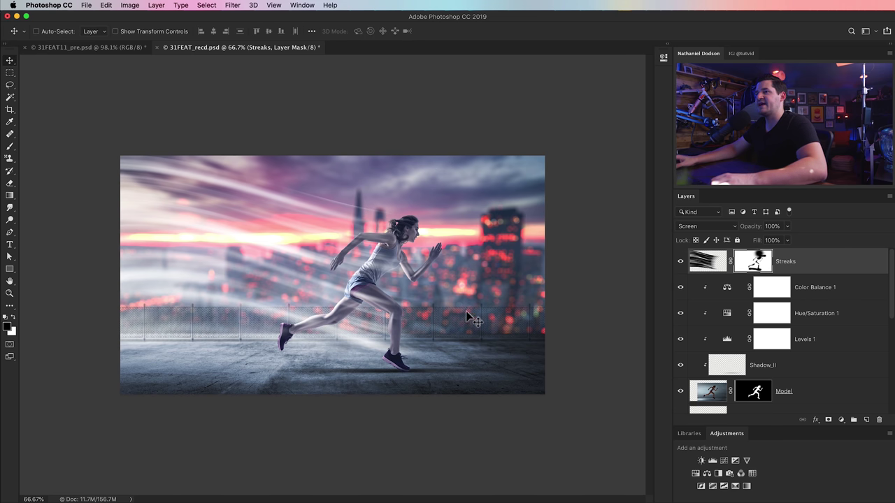
- Add a Hue/Saturation adjustment clipped to the Streaks layer and enable Colorize
{"action": "left_click", "coordinate": [711, 263]}
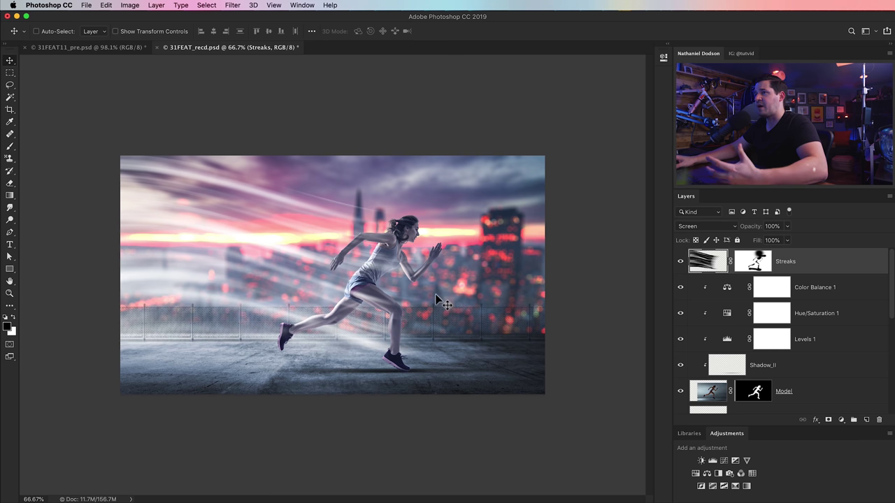
{"action": "left_click", "coordinate": [695, 474]}
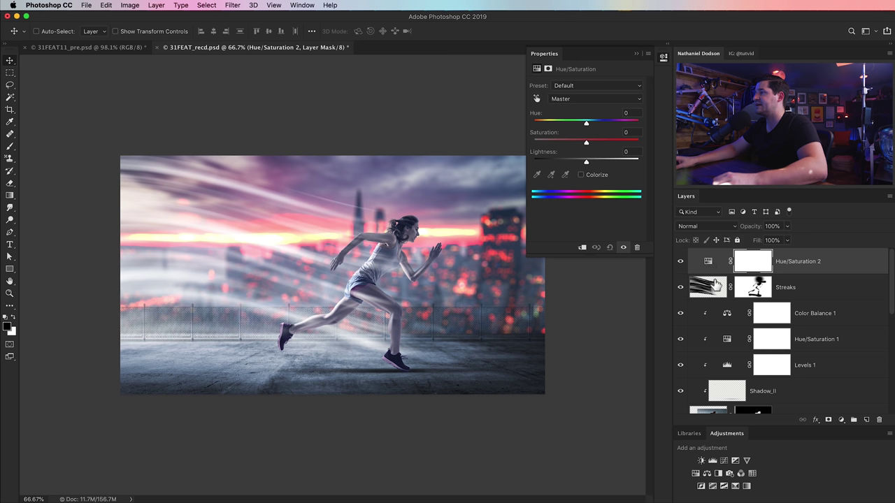
{"action": "left_click", "coordinate": [582, 249]}
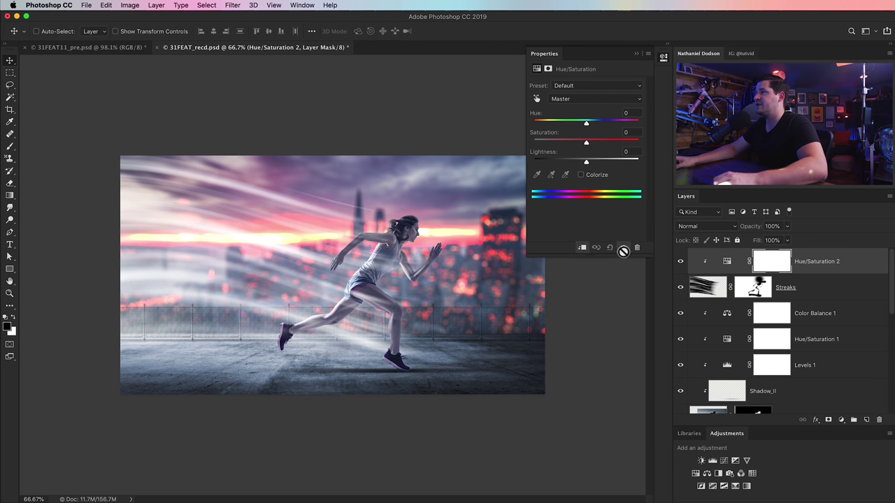
{"action": "left_click", "coordinate": [582, 175]}
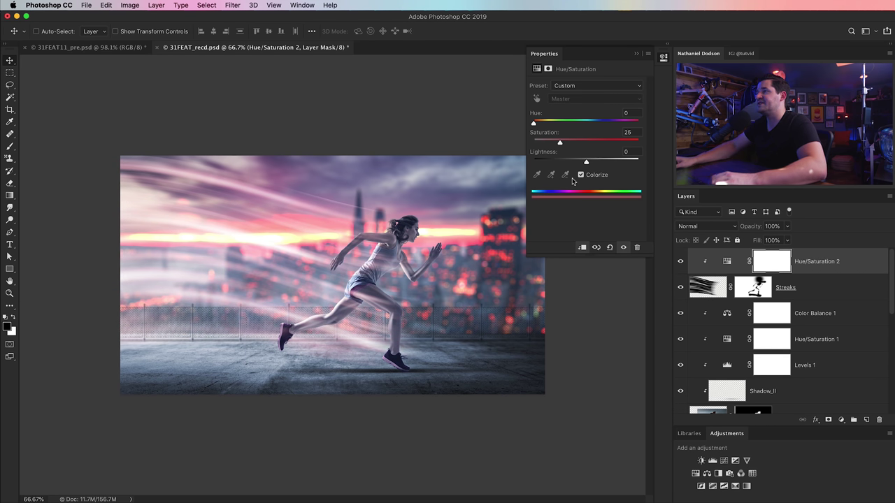
- Tint the streaks orange with Hue 26, Saturation 100 and Lightness -11, and collapse the adjustment's properties
{"action": "key", "text": "z"}
{"action": "left_click_drag", "start_coordinate": [395, 283], "coordinate": [422, 244]}
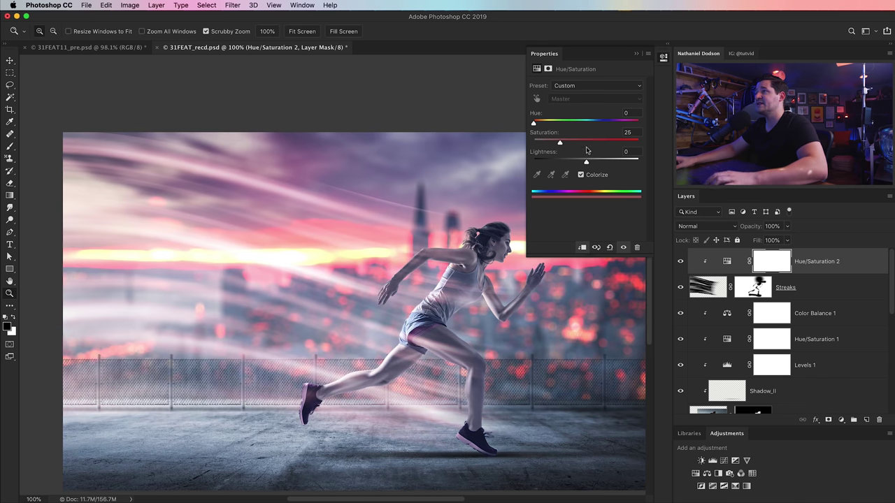
{"action": "mouse_move", "coordinate": [584, 163]}
{"action": "left_mouse_down"}
{"action": "mouse_move", "coordinate": [635, 143]}
{"action": "mouse_move", "coordinate": [652, 147]}
{"action": "left_mouse_up"}
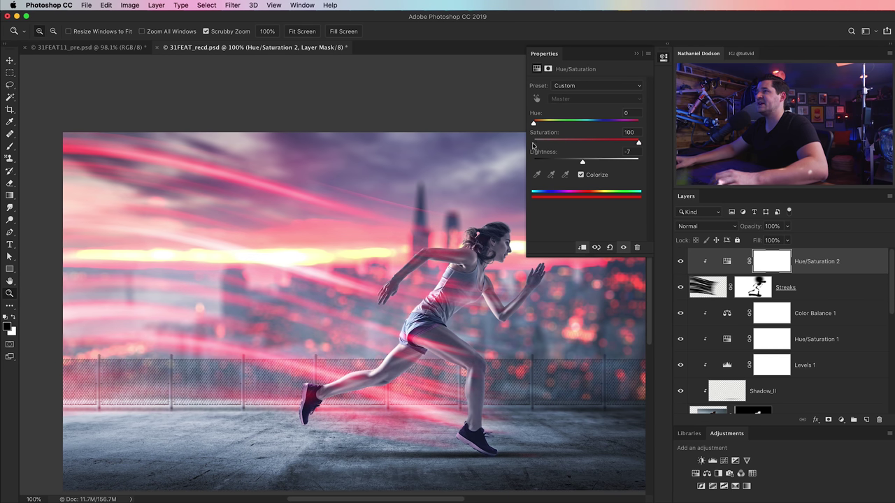
{"action": "mouse_move", "coordinate": [534, 125]}
{"action": "left_mouse_down"}
{"action": "mouse_move", "coordinate": [571, 125]}
{"action": "mouse_move", "coordinate": [534, 125]}
{"action": "mouse_move", "coordinate": [543, 124]}
{"action": "left_mouse_up"}
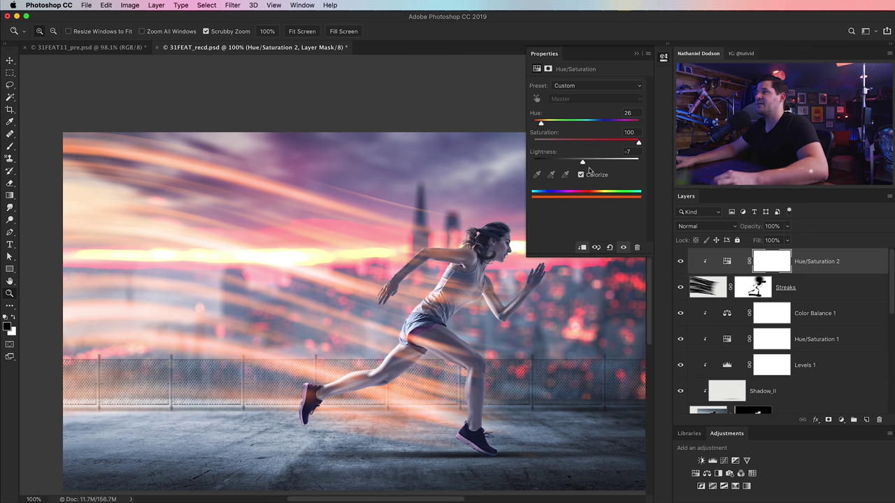
{"action": "mouse_move", "coordinate": [584, 163]}
{"action": "left_mouse_down"}
{"action": "mouse_move", "coordinate": [559, 166]}
{"action": "mouse_move", "coordinate": [575, 164]}
{"action": "left_mouse_up"}
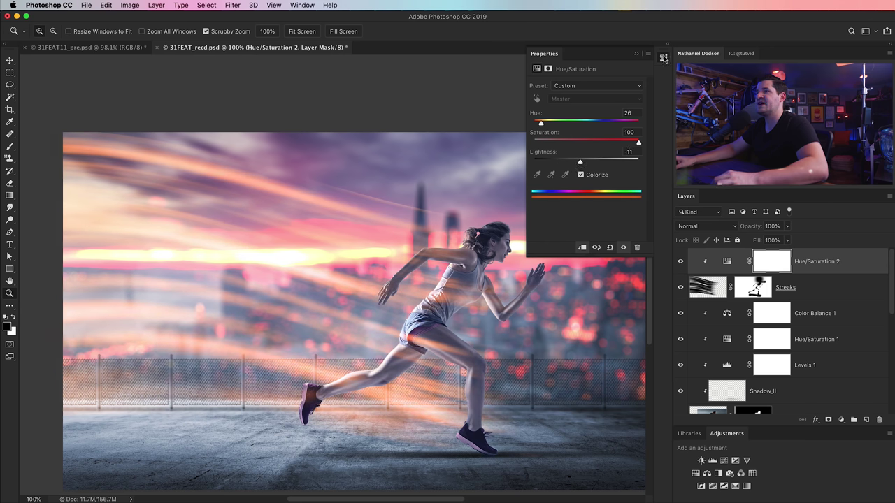
{"action": "left_click", "coordinate": [664, 59]}
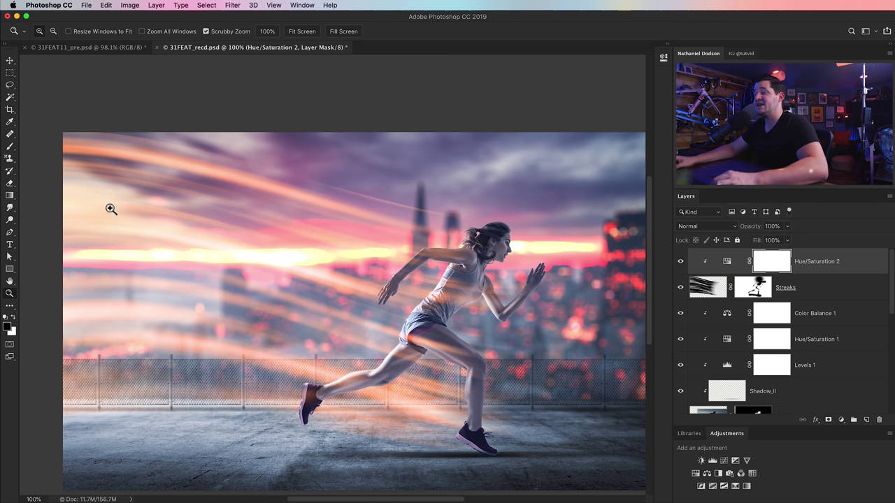
- Apply Levels to the Streaks layer's pixels with the midtone input set to 0.83
{"action": "left_click", "coordinate": [711, 290]}
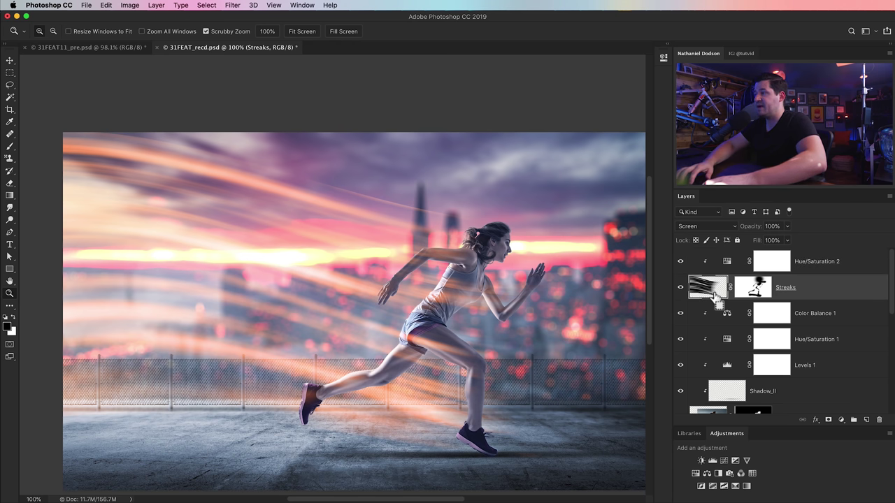
{"action": "left_click", "coordinate": [130, 5]}
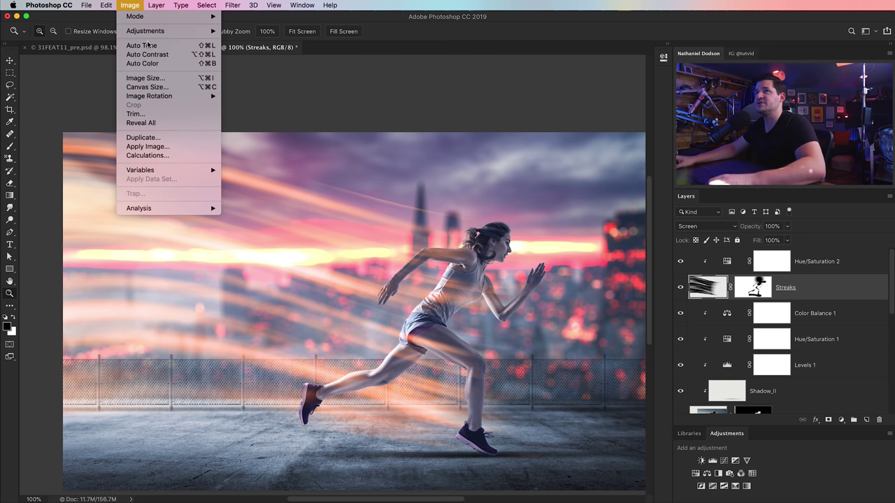
{"action": "mouse_move", "coordinate": [160, 31]}
{"action": "left_click", "coordinate": [251, 41]}
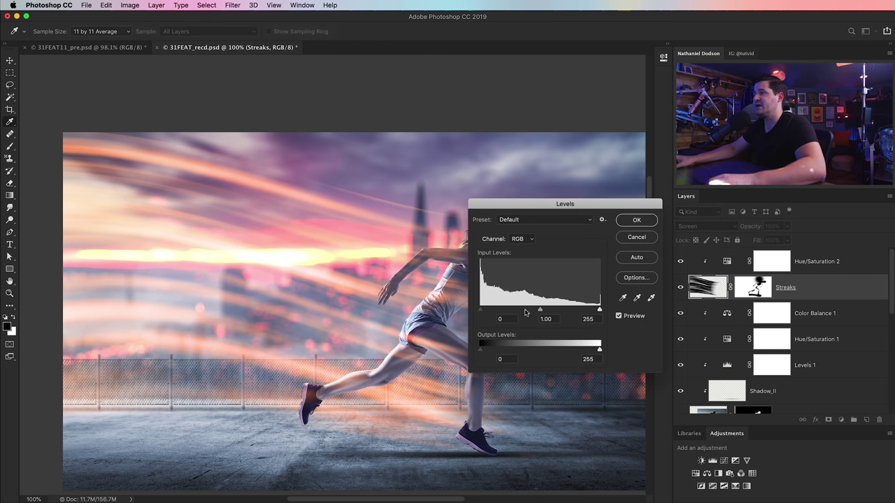
{"action": "left_click_drag", "start_coordinate": [552, 312], "coordinate": [554, 312]}
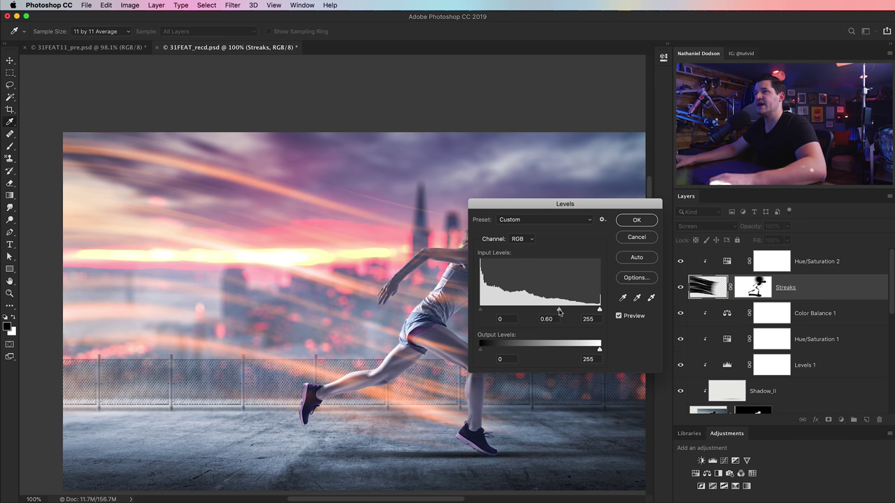
{"action": "left_click_drag", "start_coordinate": [557, 311], "coordinate": [515, 312]}
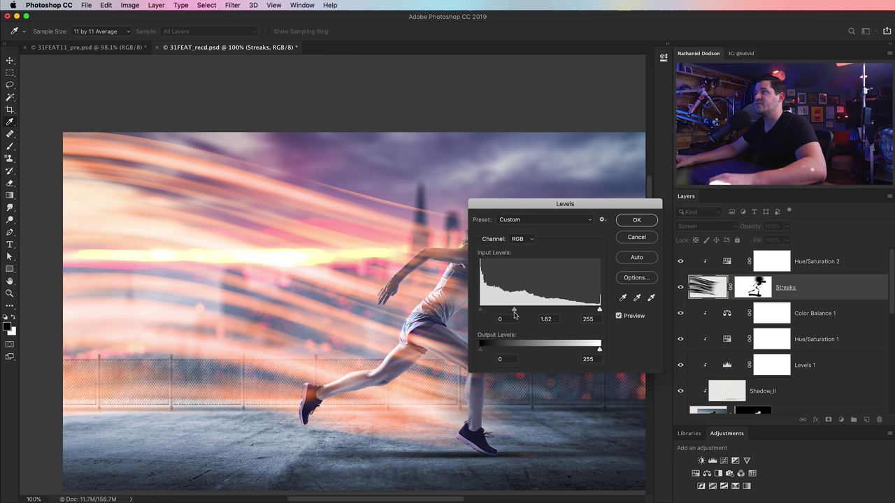
{"action": "left_click_drag", "start_coordinate": [525, 313], "coordinate": [547, 310]}
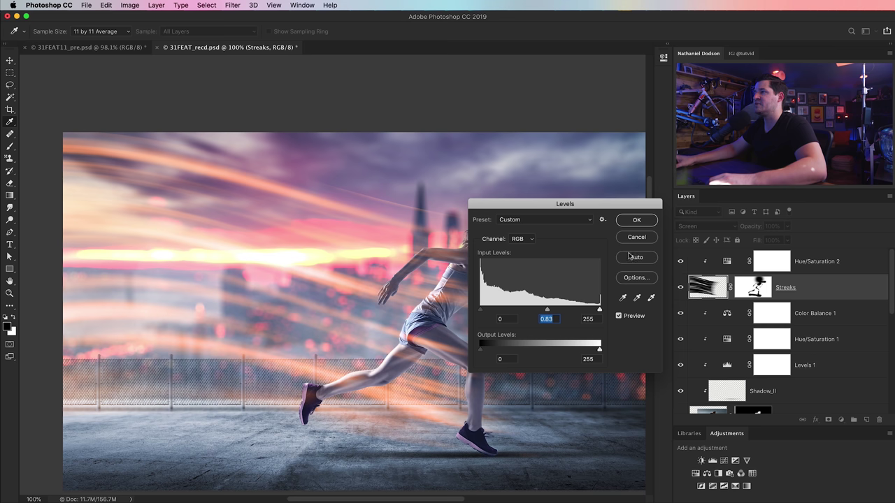
{"action": "left_click", "coordinate": [636, 220]}
- Duplicate the Streaks layer above the Hue/Saturation 2 adjustment and unlink the copy's mask
{"action": "key", "text": "z"}
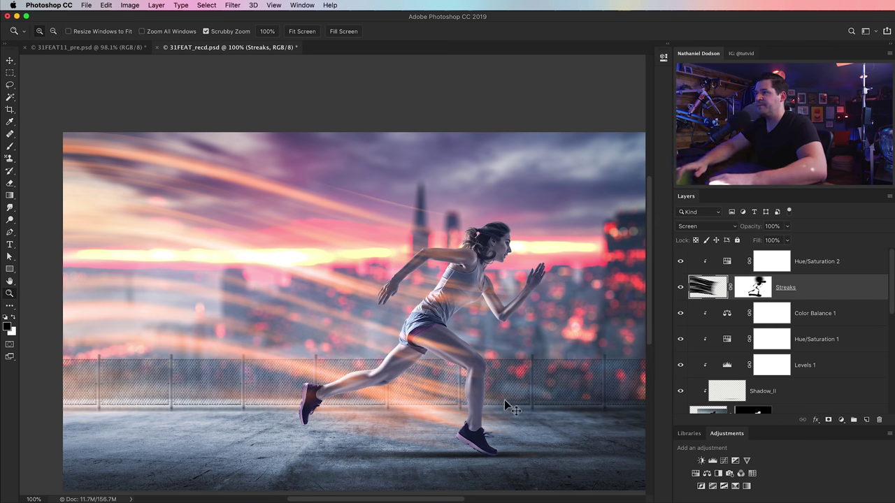
{"action": "key", "text": "super+minus"}
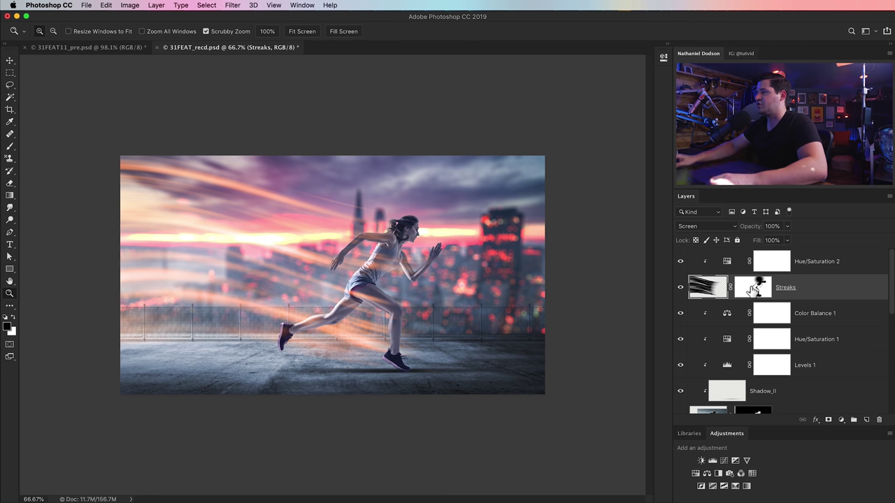
{"action": "left_click_drag", "start_coordinate": [740, 289], "coordinate": [740, 260]}
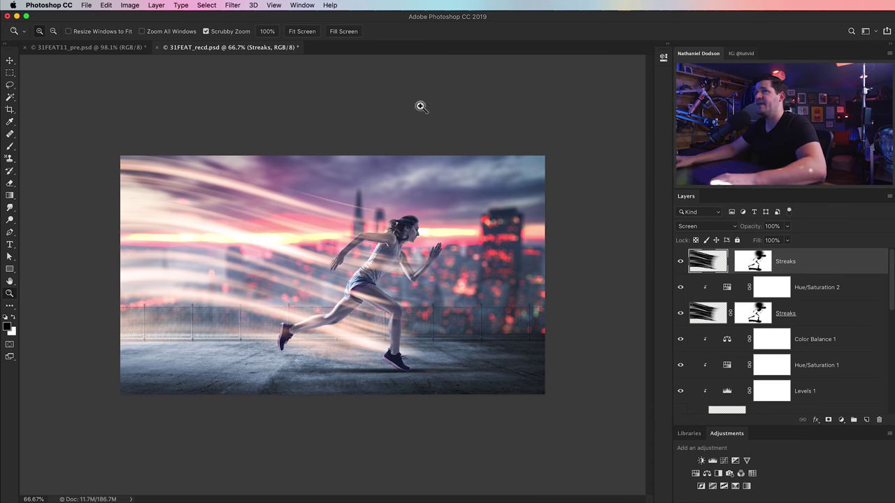
- Warp the copied Streaks layer so its streaks curve down behind the runner and sweep low across the rooftop floor
{"action": "left_click", "coordinate": [107, 5]}
{"action": "mouse_move", "coordinate": [158, 224]}
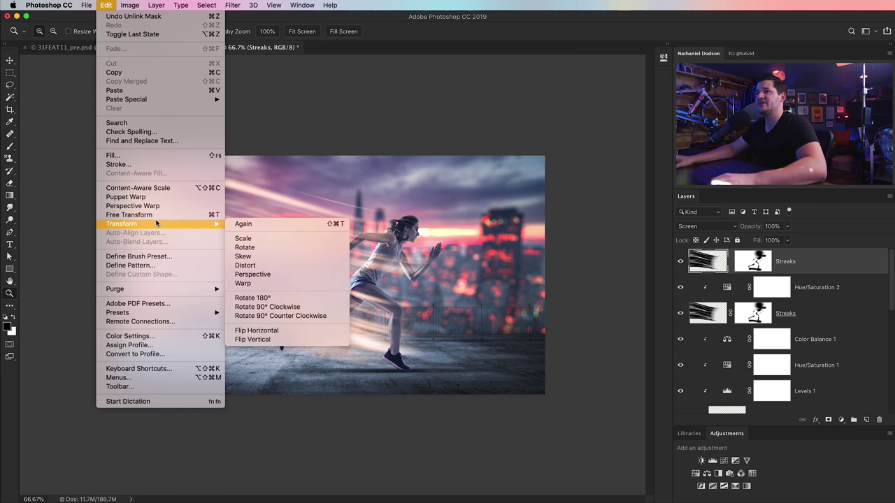
{"action": "left_click", "coordinate": [265, 284]}
{"action": "mouse_move", "coordinate": [205, 254]}
{"action": "left_mouse_down"}
{"action": "mouse_move", "coordinate": [173, 325]}
{"action": "mouse_move", "coordinate": [180, 343]}
{"action": "mouse_move", "coordinate": [206, 324]}
{"action": "mouse_move", "coordinate": [198, 320]}
{"action": "mouse_move", "coordinate": [234, 357]}
{"action": "mouse_move", "coordinate": [226, 356]}
{"action": "left_mouse_up"}
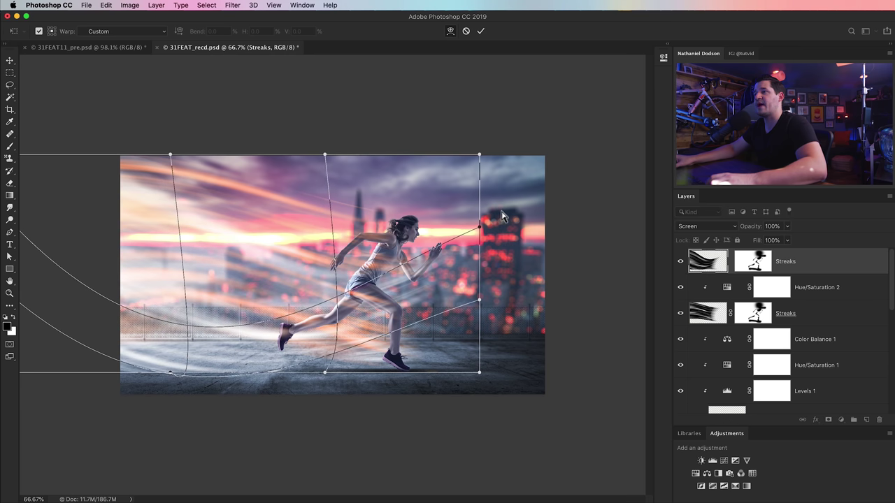
{"action": "left_click_drag", "start_coordinate": [464, 256], "coordinate": [276, 243]}
{"action": "left_click_drag", "start_coordinate": [179, 293], "coordinate": [198, 339]}
{"action": "left_click_drag", "start_coordinate": [417, 365], "coordinate": [427, 345]}
{"action": "left_click_drag", "start_coordinate": [415, 157], "coordinate": [397, 162]}
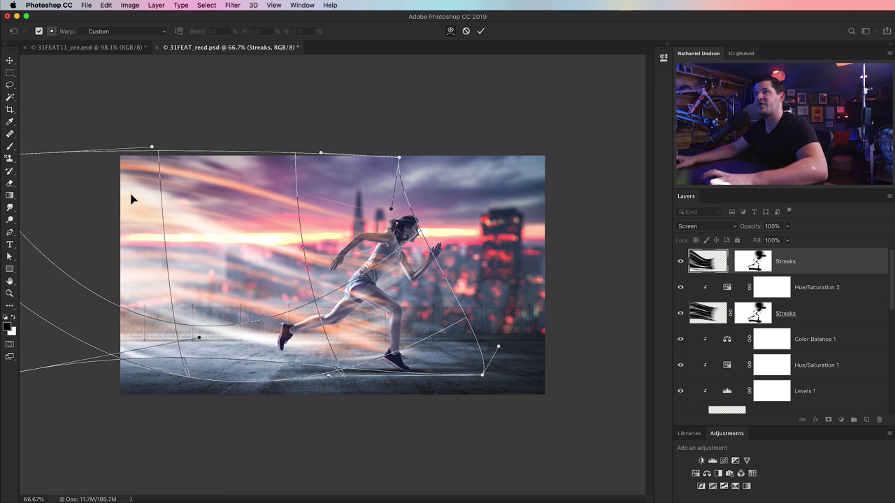
{"action": "left_click_drag", "start_coordinate": [115, 196], "coordinate": [104, 220]}
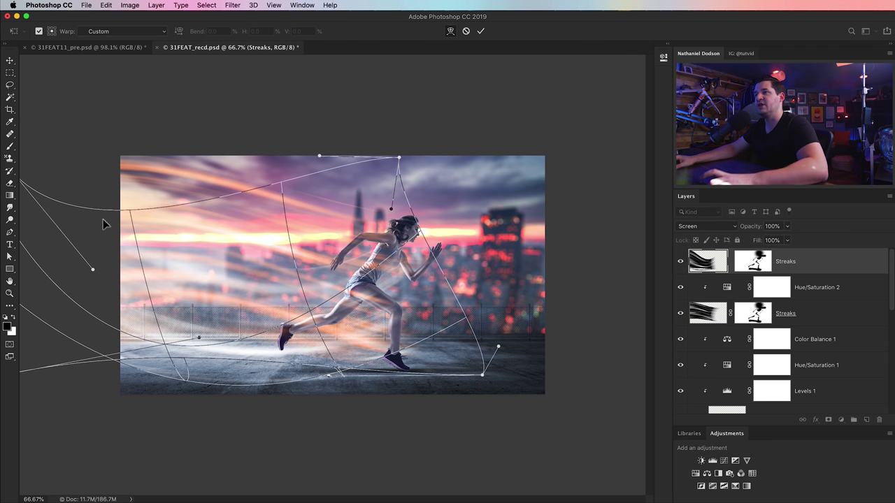
{"action": "left_click", "coordinate": [481, 31]}
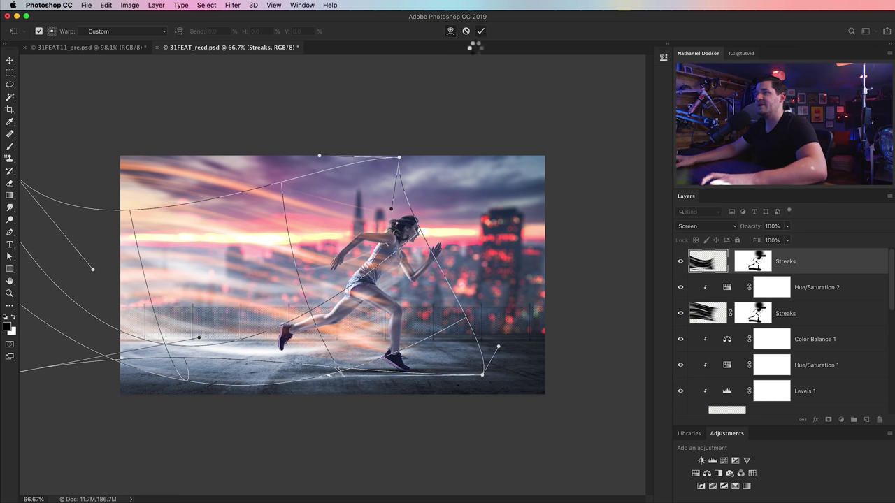
{"action": "key", "text": "z"}
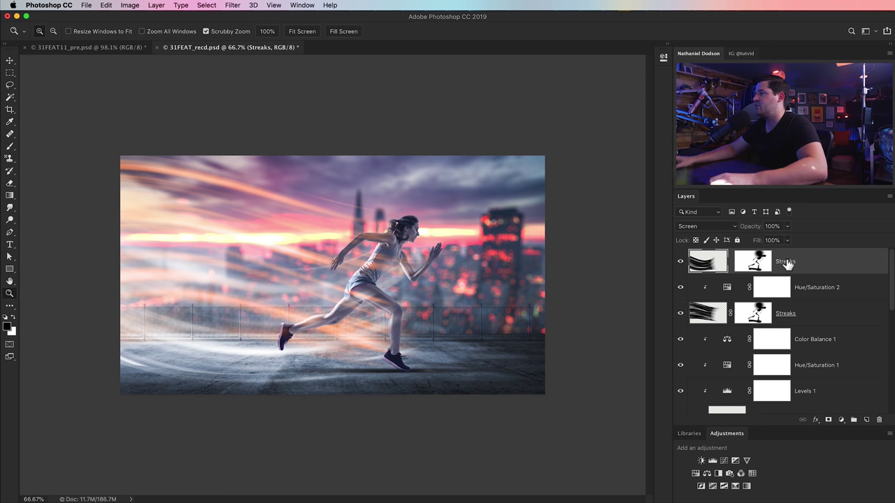
- Add a Hue/Saturation adjustment clipped to the upper Streaks layer, colorized with Hue 337, Saturation 100 and Lightness -7
{"action": "left_click", "coordinate": [695, 473]}
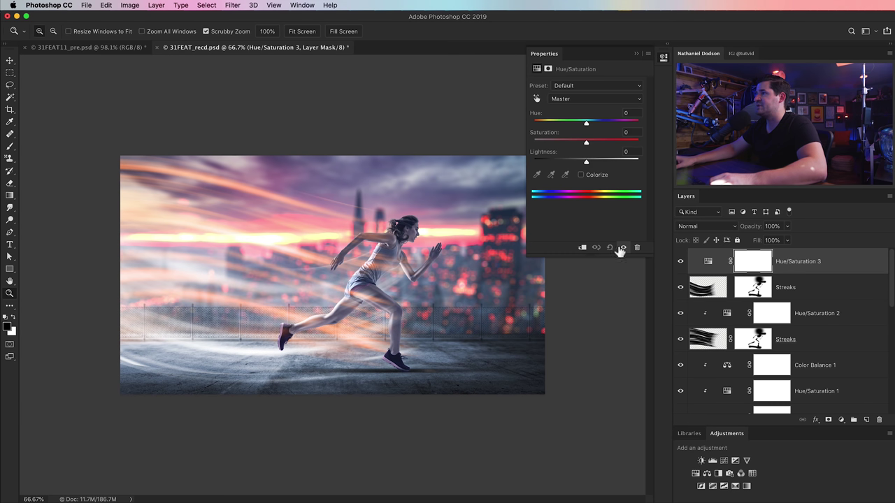
{"action": "left_click", "coordinate": [582, 248]}
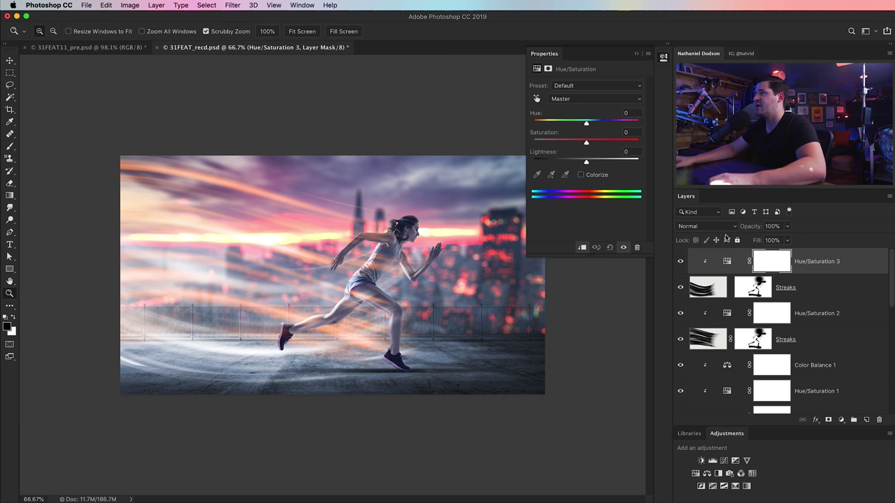
{"action": "left_click", "coordinate": [581, 175]}
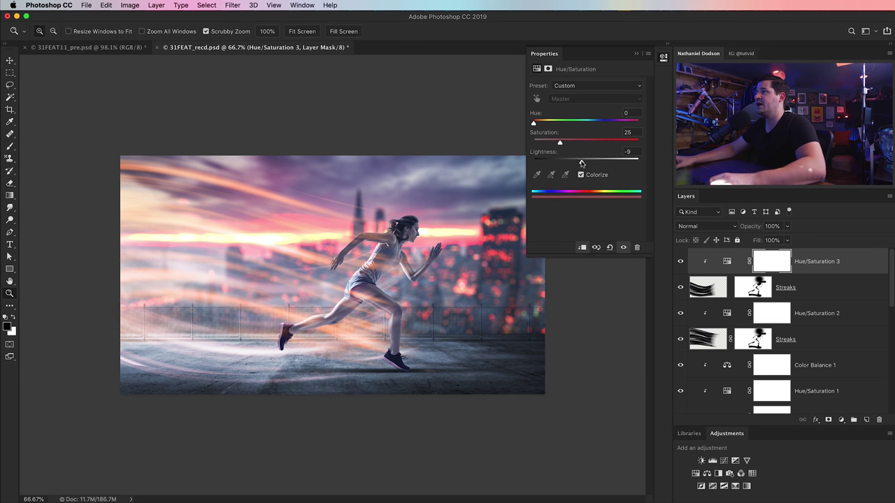
{"action": "left_click_drag", "start_coordinate": [560, 143], "coordinate": [667, 149]}
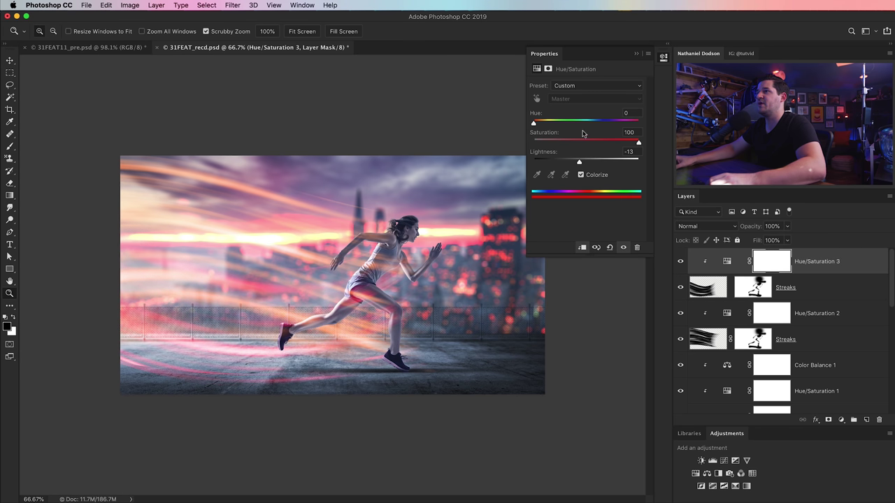
{"action": "left_click_drag", "start_coordinate": [558, 123], "coordinate": [641, 127]}
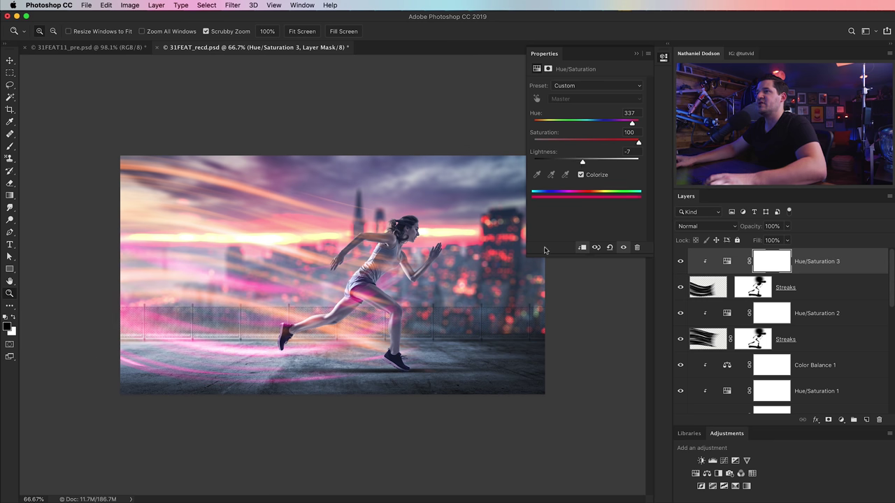
{"action": "left_click", "coordinate": [662, 59]}
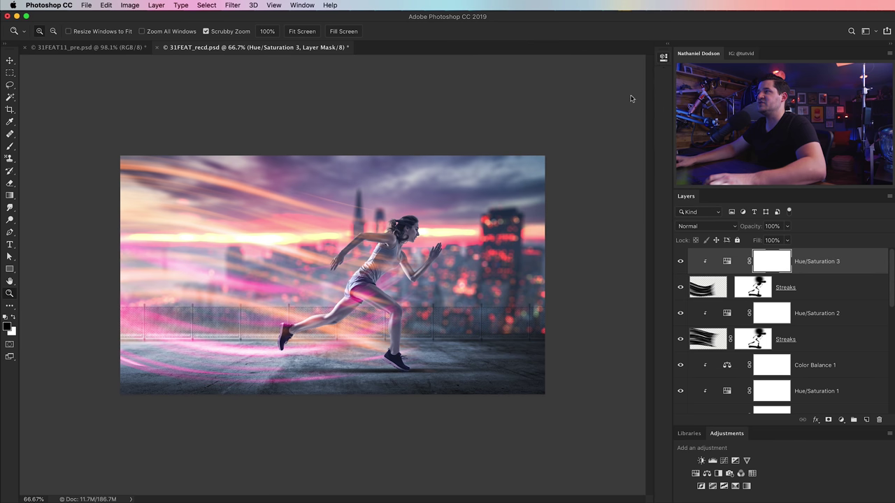
- Apply 3% Gaussian monochromatic Add Noise to the lower Streaks layer's pixels
{"action": "left_click", "coordinate": [353, 267]}
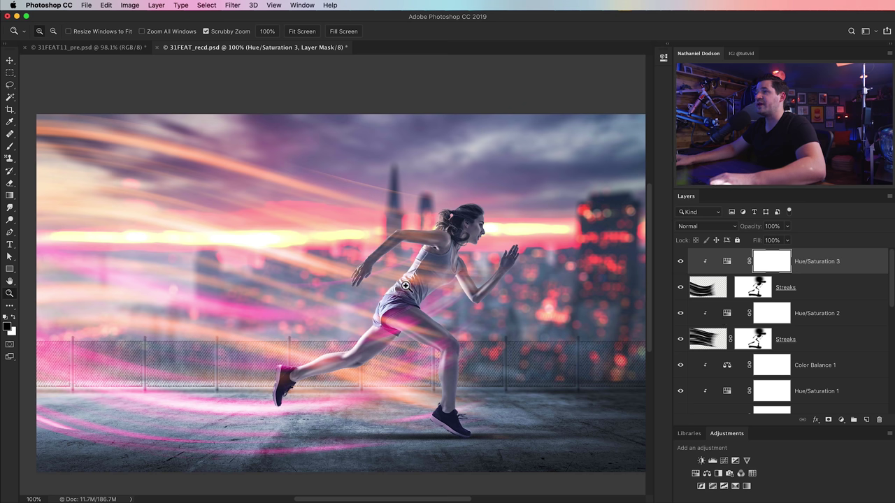
{"action": "left_click", "coordinate": [708, 340]}
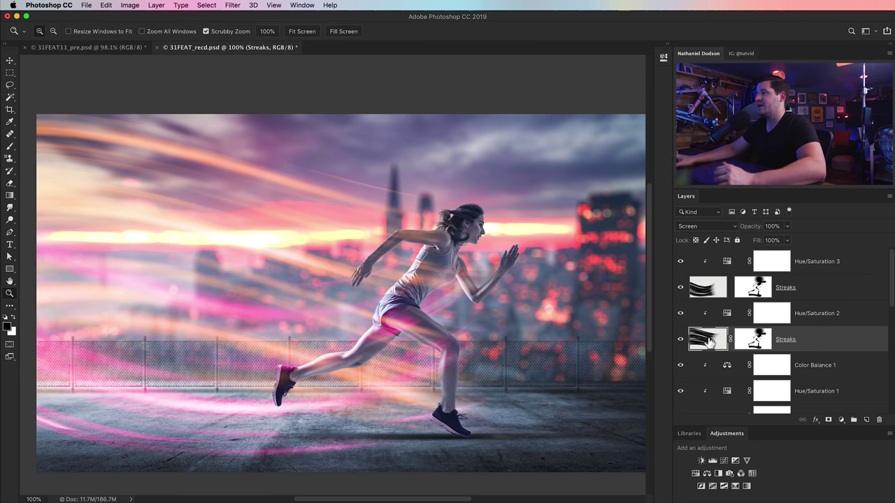
{"action": "left_click", "coordinate": [233, 6]}
{"action": "mouse_move", "coordinate": [256, 145]}
{"action": "left_click", "coordinate": [399, 145]}
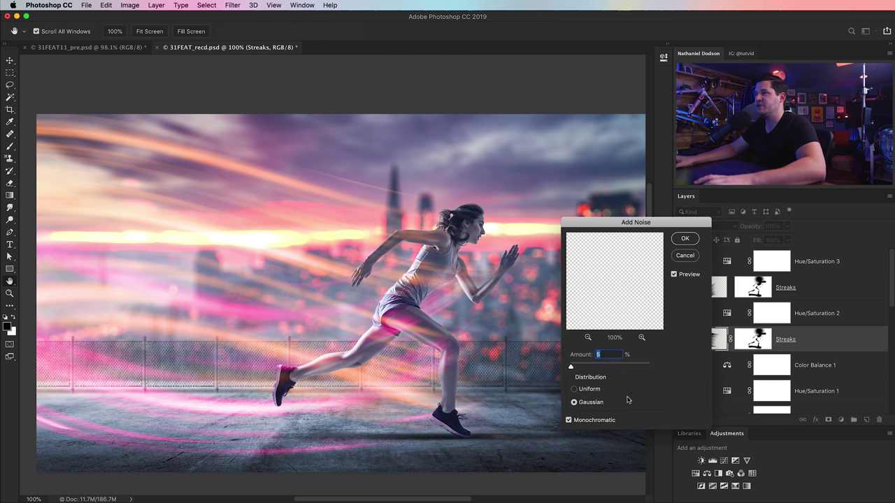
{"action": "type", "text": "3"}
{"action": "left_click", "coordinate": [690, 239]}
- Repeat the same Add Noise filter on the upper Streaks layer's pixels
{"action": "left_click", "coordinate": [707, 289]}
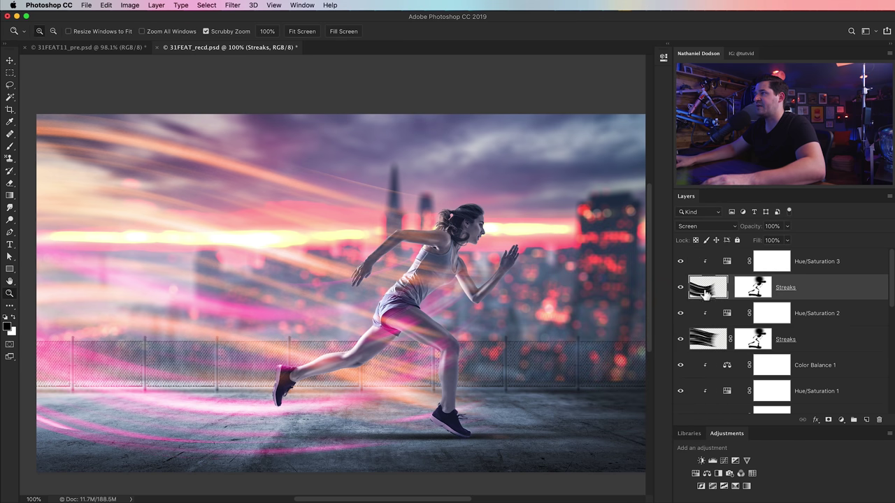
{"action": "left_click", "coordinate": [231, 7]}
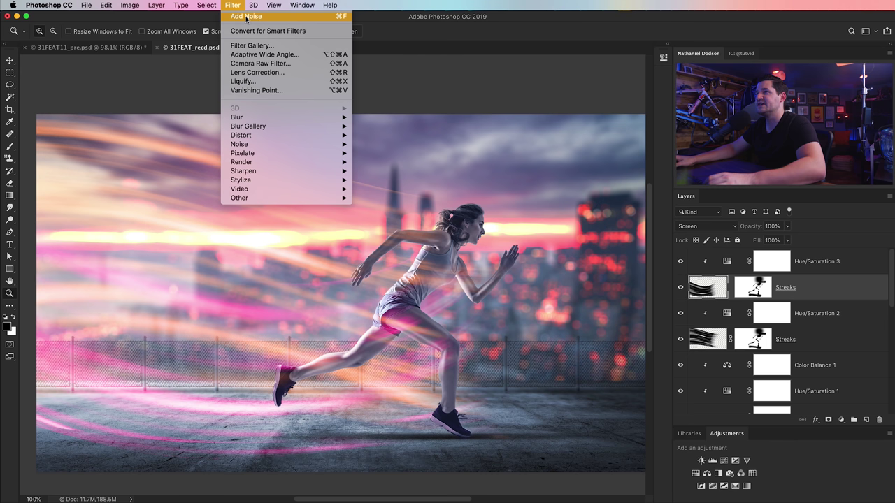
{"action": "left_click", "coordinate": [246, 16]}
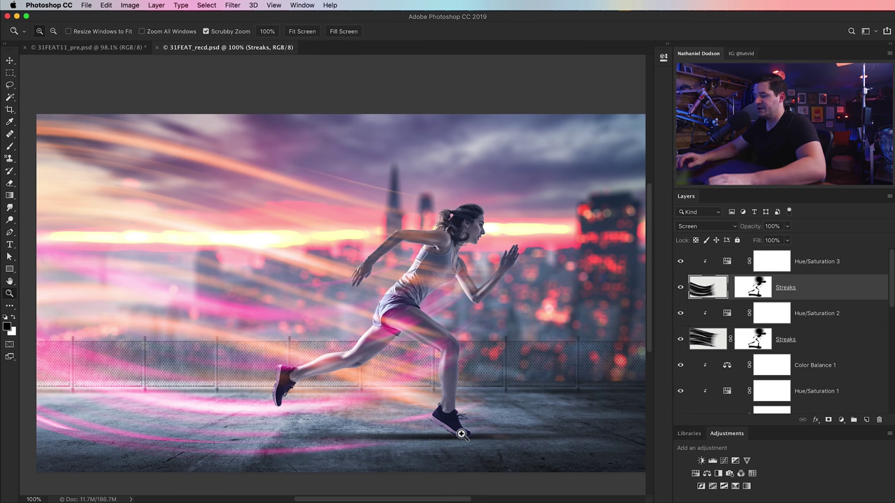
{"action": "key", "text": "super+minus"}
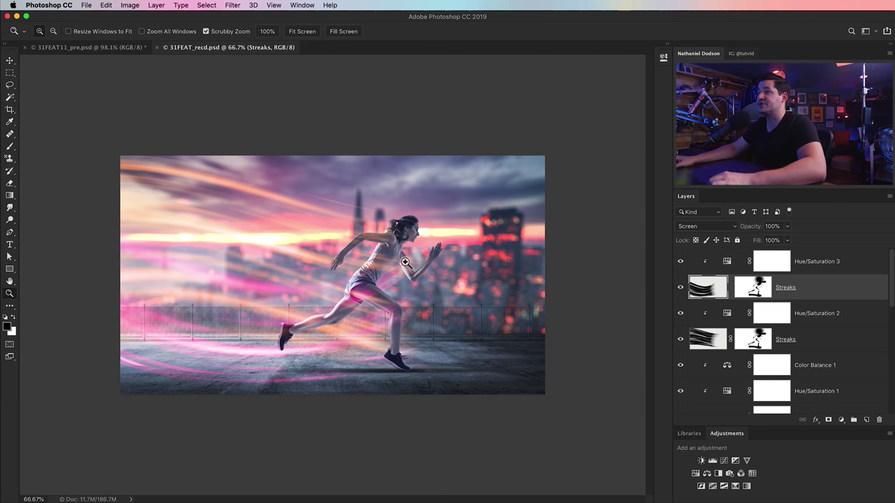
- Create a layer named Glows at the top of the stack and set its blend mode to Color Dodge
{"action": "left_click", "coordinate": [840, 270]}
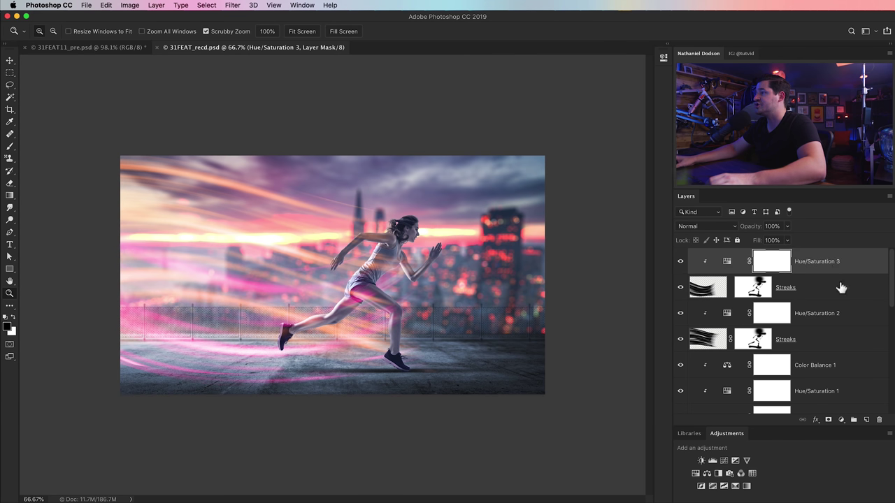
{"action": "left_click", "coordinate": [866, 420]}
{"action": "double_click", "coordinate": [741, 262]}
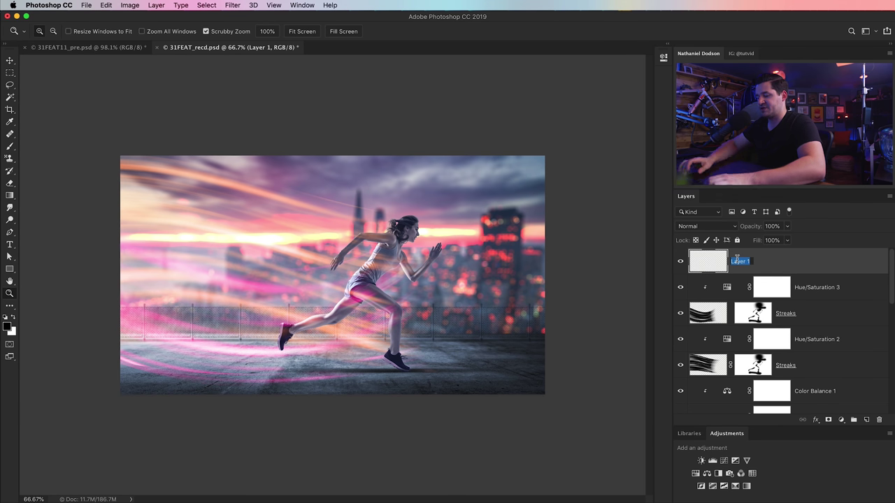
{"action": "type", "text": "Glows"}
{"action": "key", "text": "Return"}
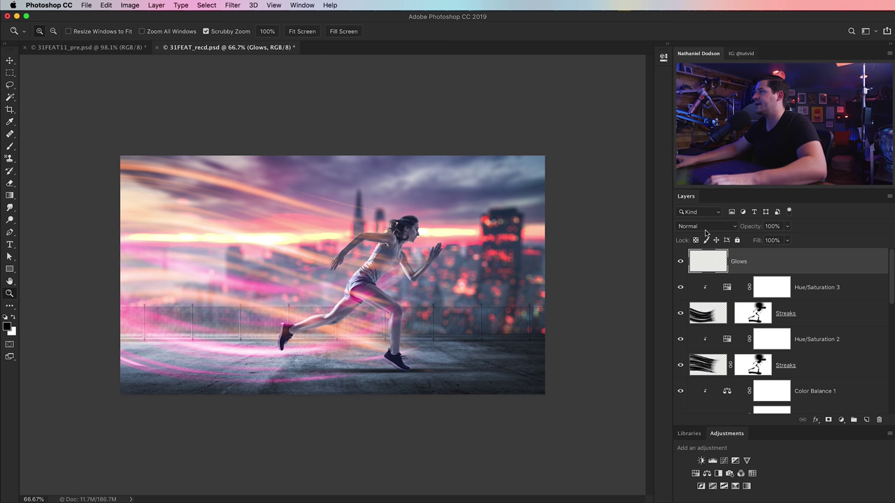
{"action": "left_click", "coordinate": [704, 226]}
{"action": "left_click", "coordinate": [696, 309]}
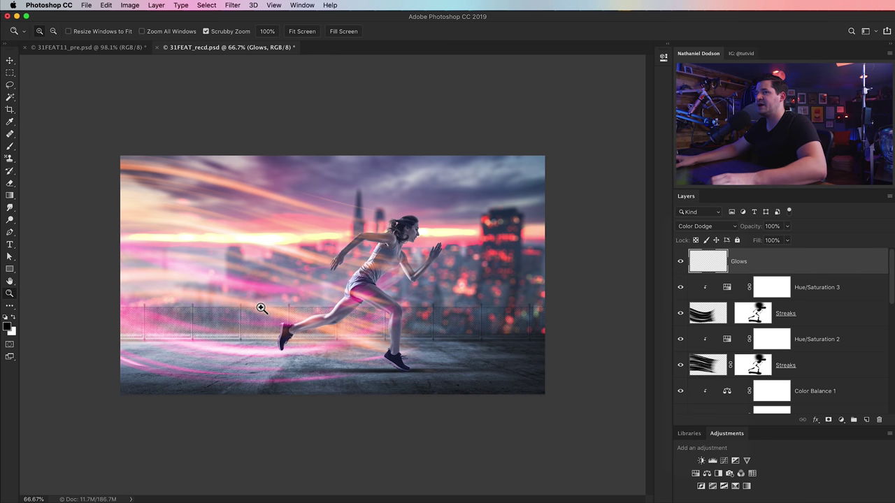
- Set the foreground color to orange ffa10d and swap it into the background swatch
{"action": "left_click", "coordinate": [7, 327]}
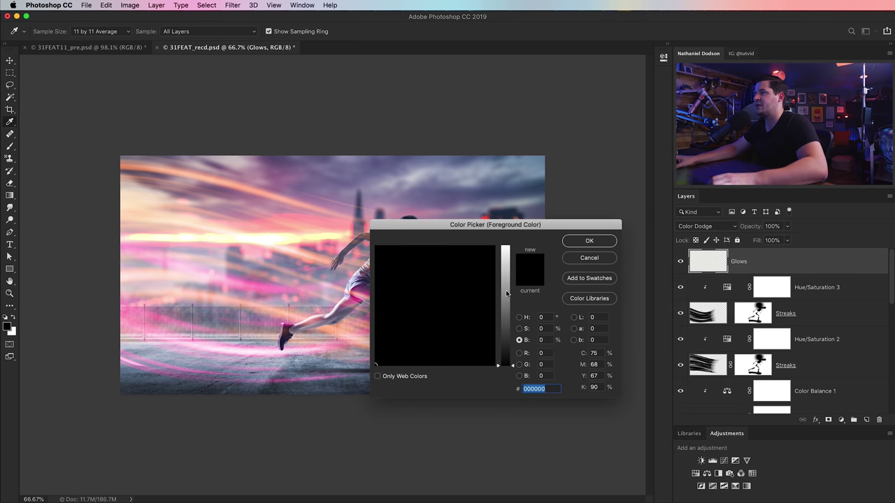
{"action": "left_click_drag", "start_coordinate": [507, 293], "coordinate": [503, 222]}
{"action": "left_click", "coordinate": [389, 253]}
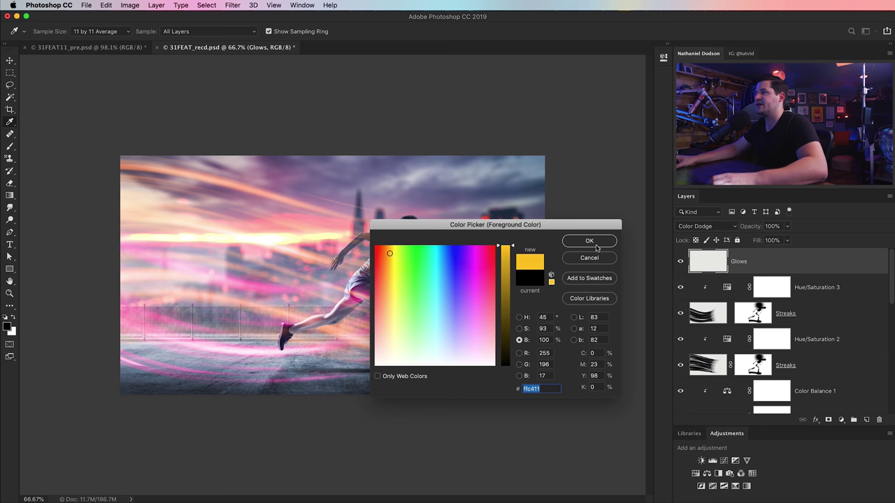
{"action": "left_click", "coordinate": [387, 251]}
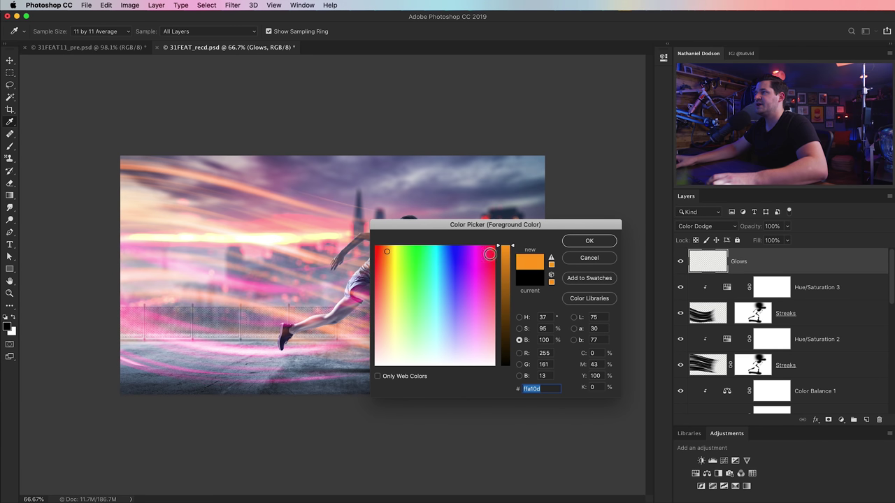
{"action": "left_click", "coordinate": [589, 240]}
{"action": "key", "text": "z"}
- Set the foreground color to pink ff087c
{"action": "left_click", "coordinate": [9, 325]}
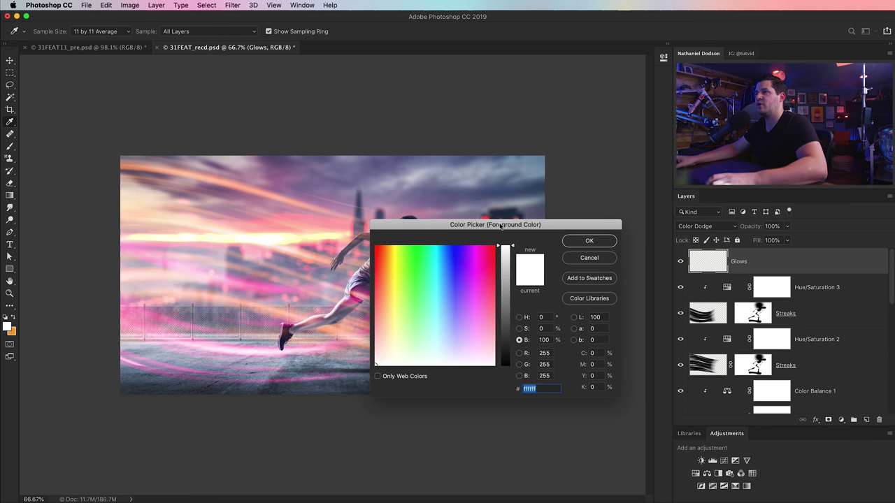
{"action": "left_click", "coordinate": [487, 251]}
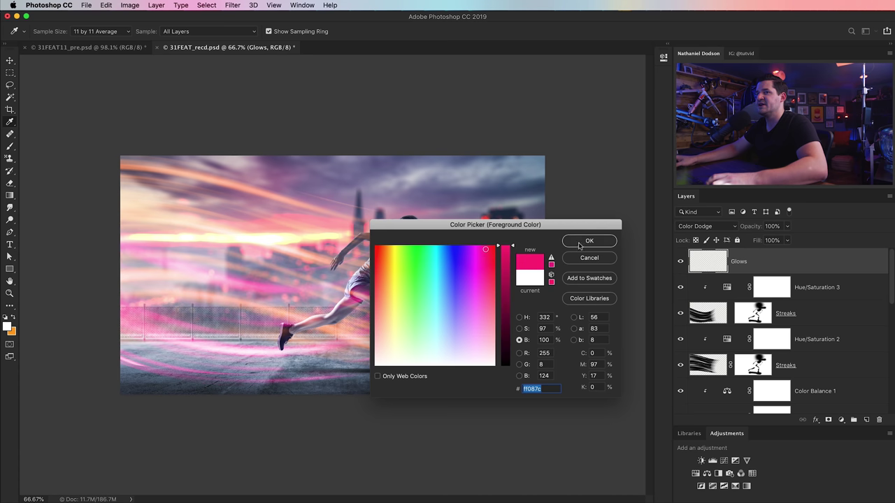
{"action": "left_click", "coordinate": [588, 241]}
- Paint a pink glow under the runner's shorts with a soft 200 px brush, undoing the oversized 600 px dab
{"action": "key", "text": "b"}
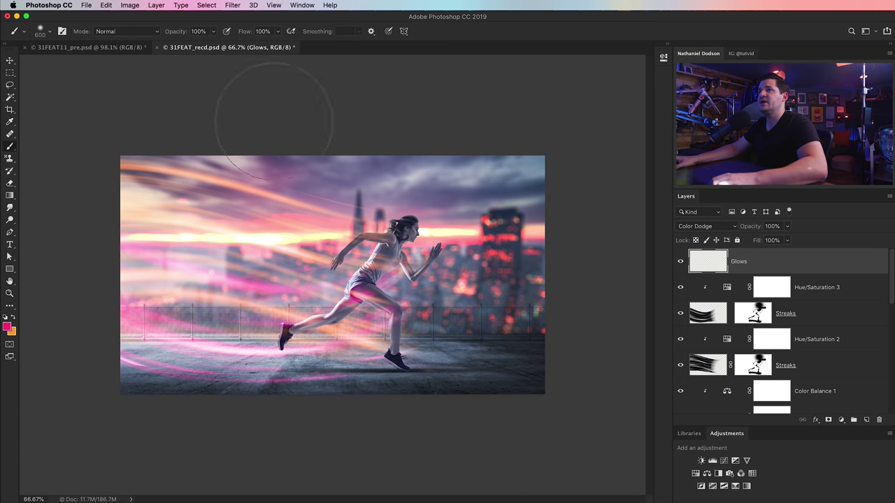
{"action": "left_click", "coordinate": [350, 294]}
{"action": "key", "text": "bracketleft"}
{"action": "key", "text": "bracketleft"}
{"action": "key", "text": "bracketleft"}
{"action": "key", "text": "bracketleft"}
{"action": "key", "text": "bracketleft"}
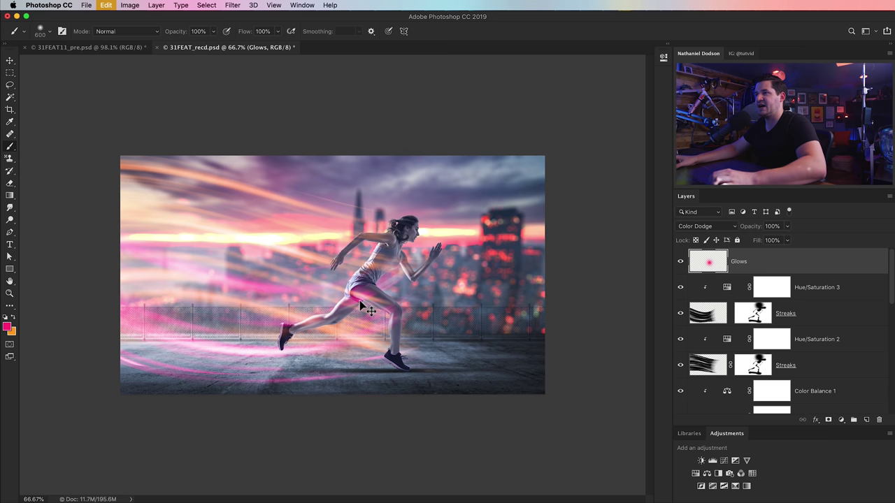
{"action": "key", "text": "super+z"}
{"action": "left_click", "coordinate": [350, 297]}
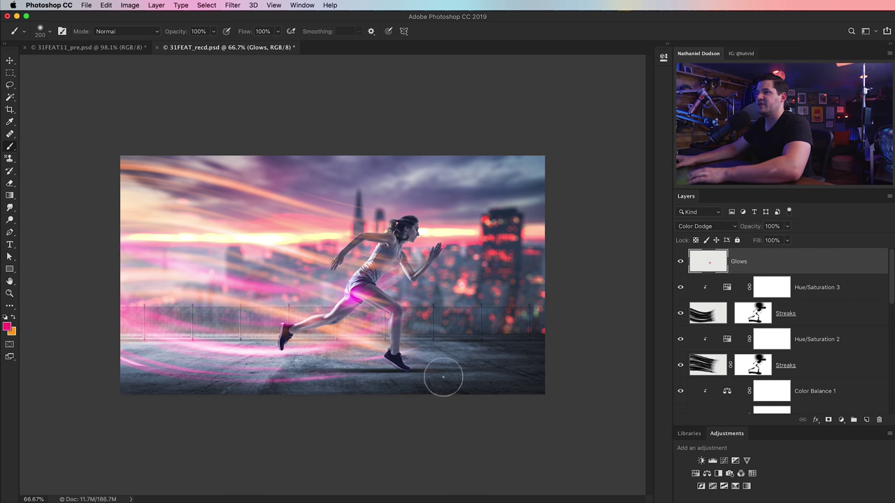
- Dab smaller pink glows with a 150 px brush at the runner's rear ankle and front shoulder
{"action": "key", "text": "bracketleft"}
{"action": "key", "text": "bracketleft"}
{"action": "left_click", "coordinate": [288, 327]}
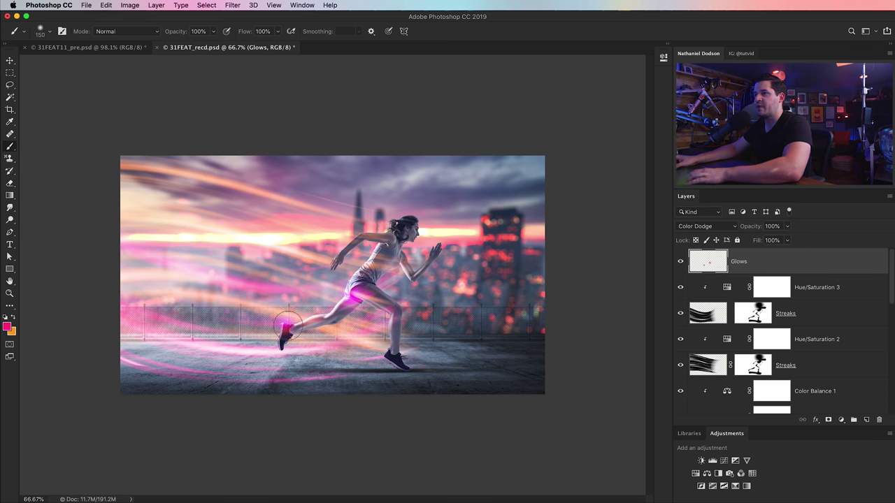
{"action": "left_click", "coordinate": [407, 256]}
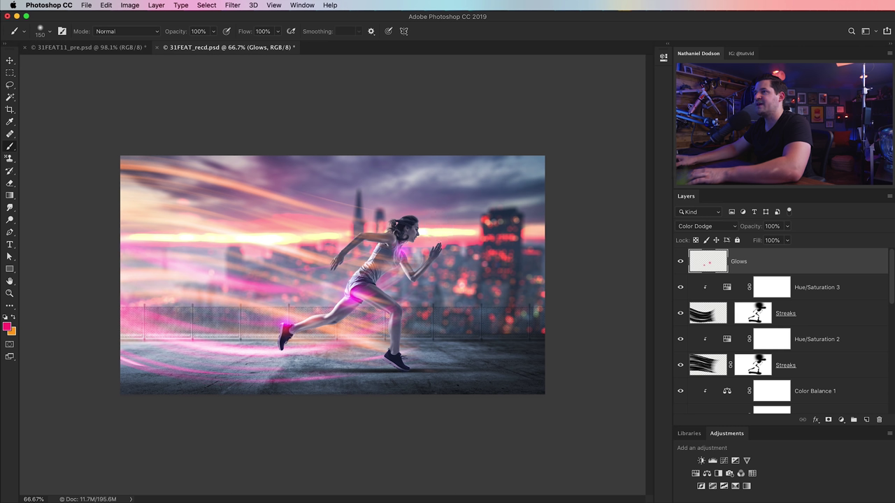
- Swap to orange and dab larger glows below the runner's rear leg and at her back shoulder, enlarging the brush to 300 px
{"action": "key", "text": "bracketright"}
{"action": "key", "text": "bracketright"}
{"action": "key", "text": "bracketright"}
{"action": "left_click", "coordinate": [327, 326]}
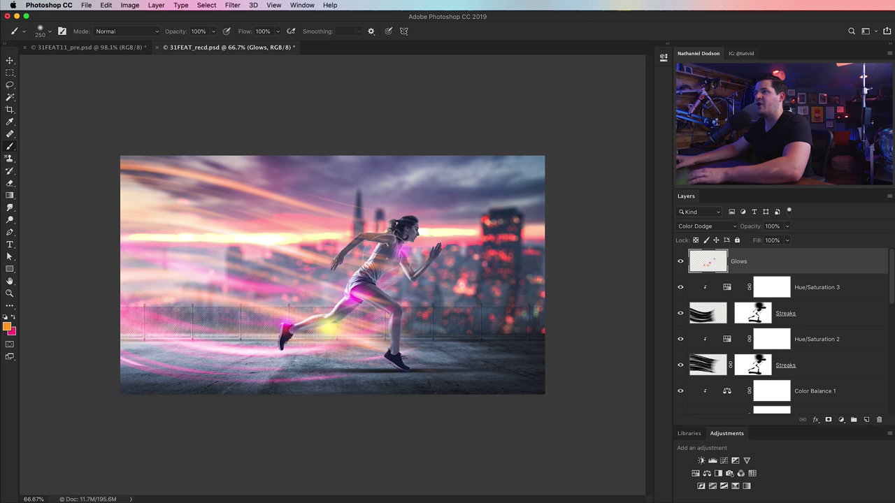
{"action": "left_click", "coordinate": [381, 231]}
{"action": "key", "text": "bracketright"}
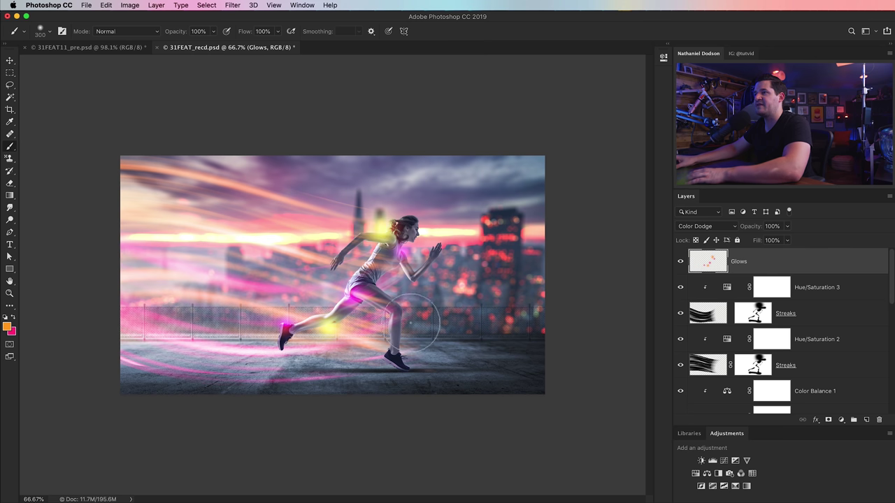
- Dab a smaller orange glow at the runner's front ankle with a 175 px brush
{"action": "left_click", "coordinate": [388, 351]}
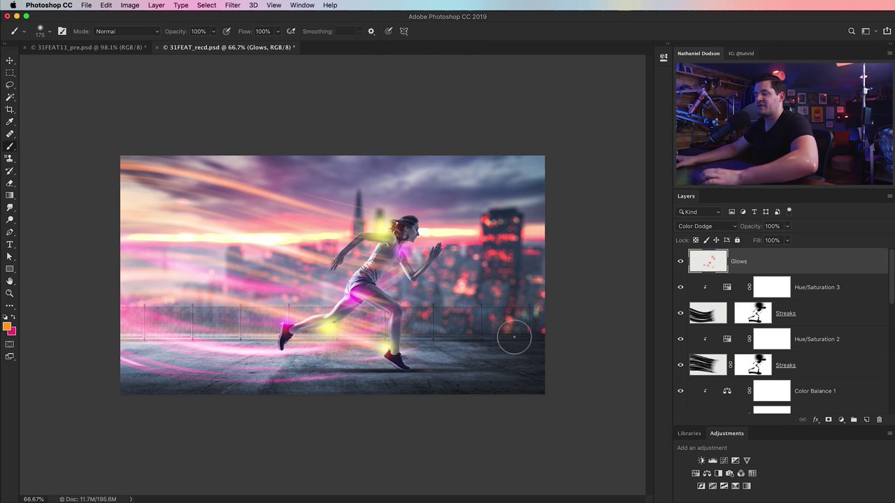
{"action": "key", "text": "v"}
{"action": "key", "text": "z"}
{"action": "left_click", "coordinate": [371, 283]}
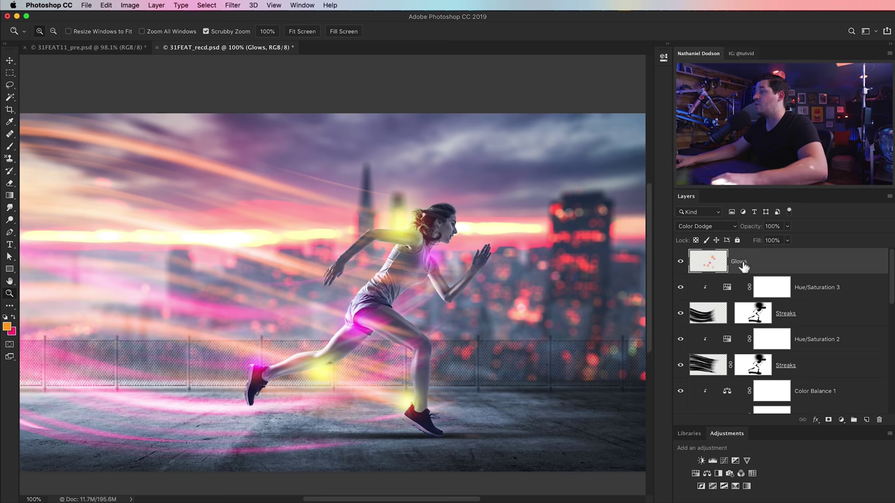
- Duplicate the Glows layer and set the copy's blend mode to Linear Dodge (Add)
{"action": "key", "text": "super+j"}
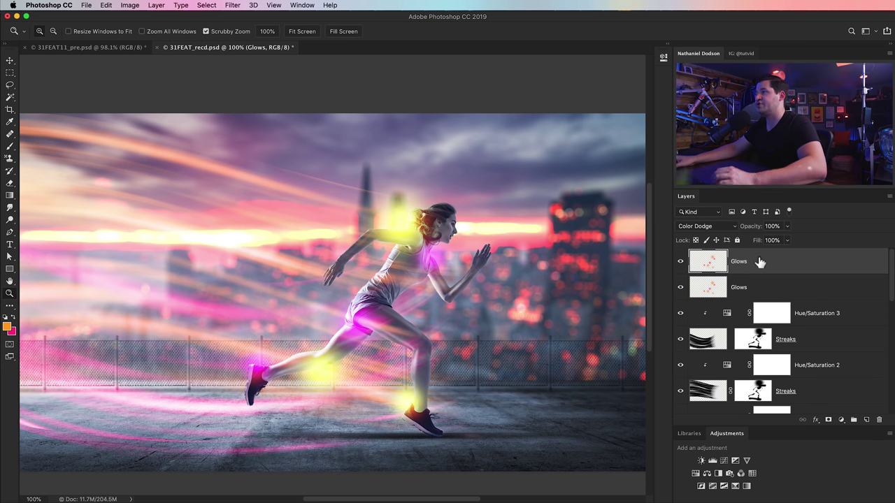
{"action": "left_click", "coordinate": [702, 226]}
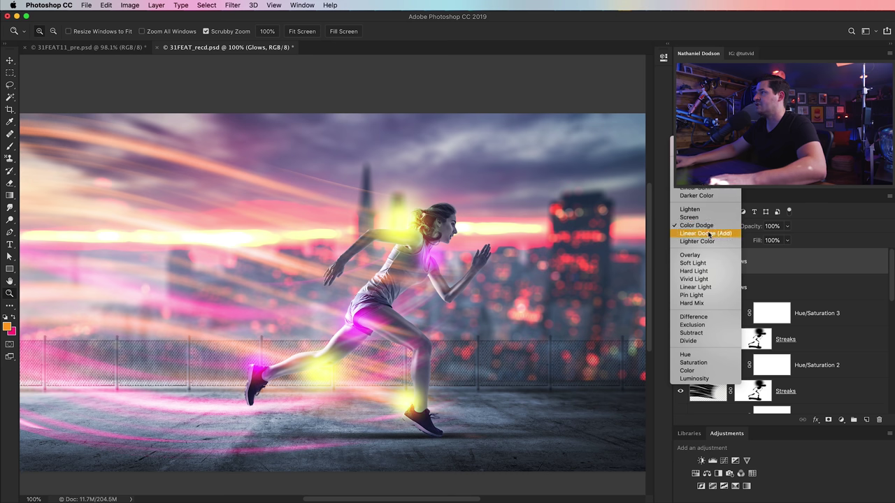
{"action": "left_click", "coordinate": [701, 233]}
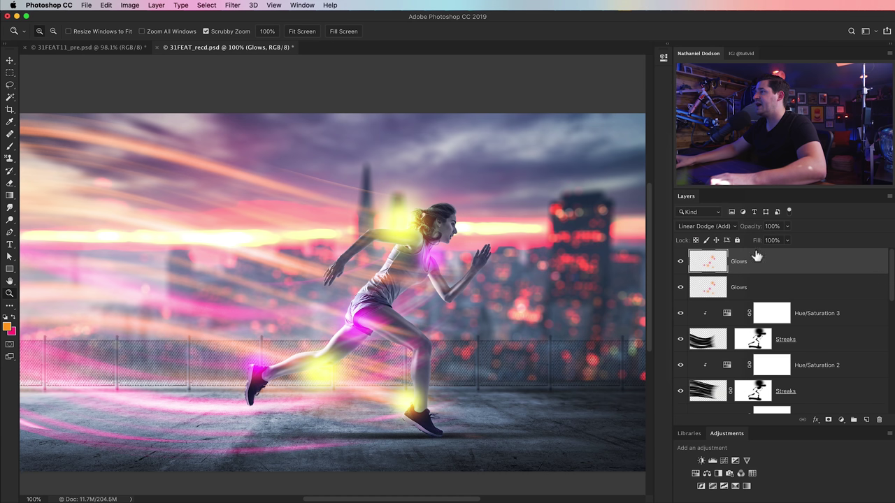
- Turn off Transparency Shapes Layer in the upper Glows layer's blending options and reduce its fill opacity to 22%
{"action": "double_click", "coordinate": [772, 262]}
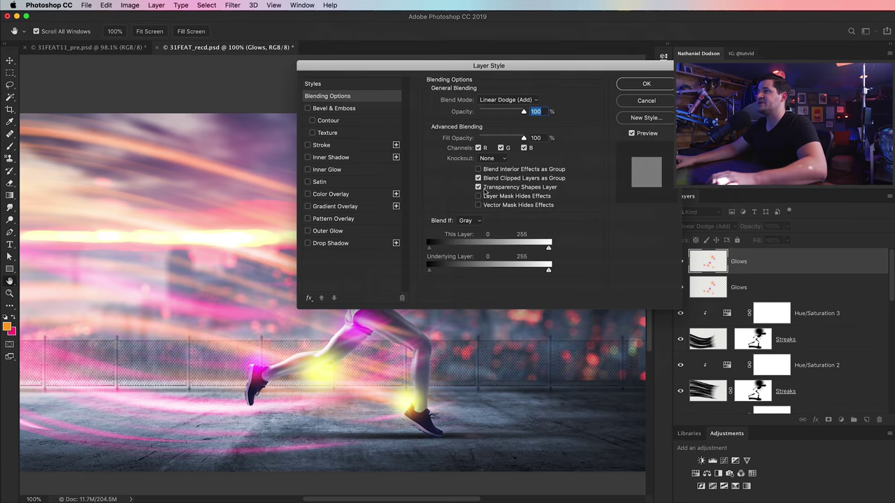
{"action": "left_click", "coordinate": [478, 187]}
{"action": "left_click_drag", "start_coordinate": [499, 69], "coordinate": [712, 176]}
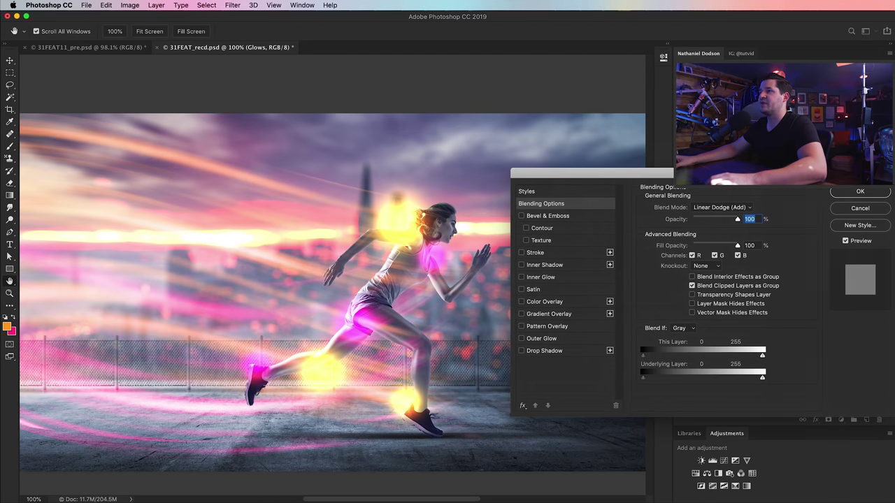
{"action": "left_click_drag", "start_coordinate": [735, 248], "coordinate": [704, 245]}
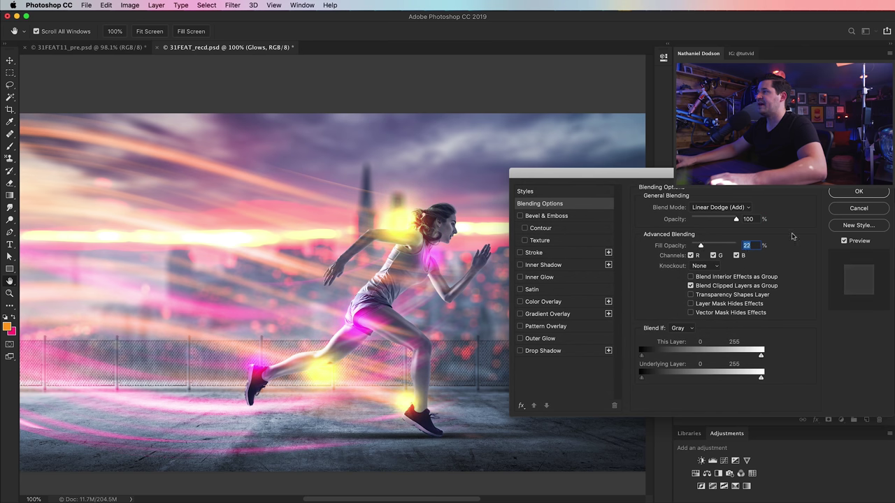
{"action": "left_click", "coordinate": [849, 194]}
- Lower the bottom Glows layer's opacity to 27% and reapply the Add Noise filter to both Glows layers
{"action": "left_click", "coordinate": [735, 289]}
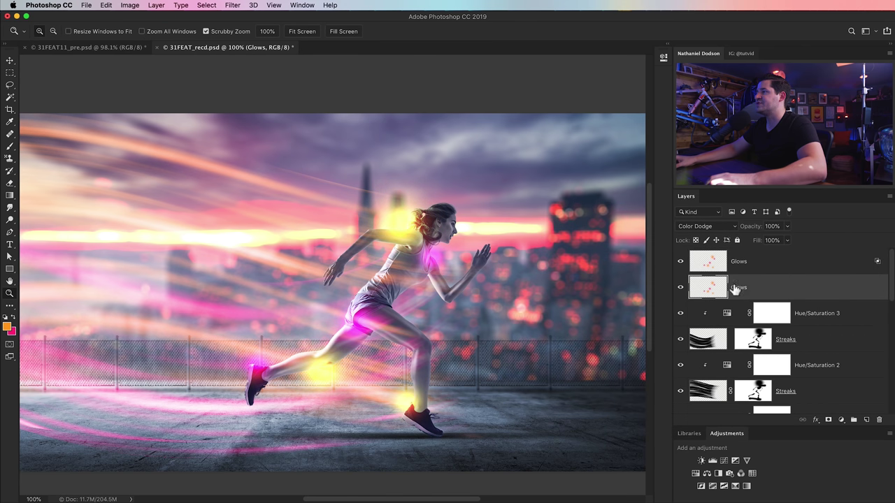
{"action": "left_click_drag", "start_coordinate": [750, 227], "coordinate": [719, 233]}
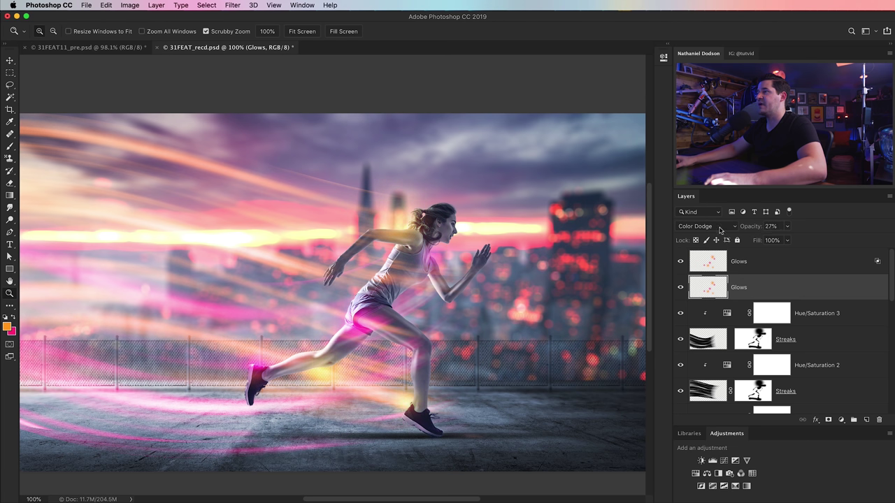
{"action": "left_click", "coordinate": [233, 6]}
{"action": "key", "text": "Escape"}
{"action": "left_click", "coordinate": [713, 264]}
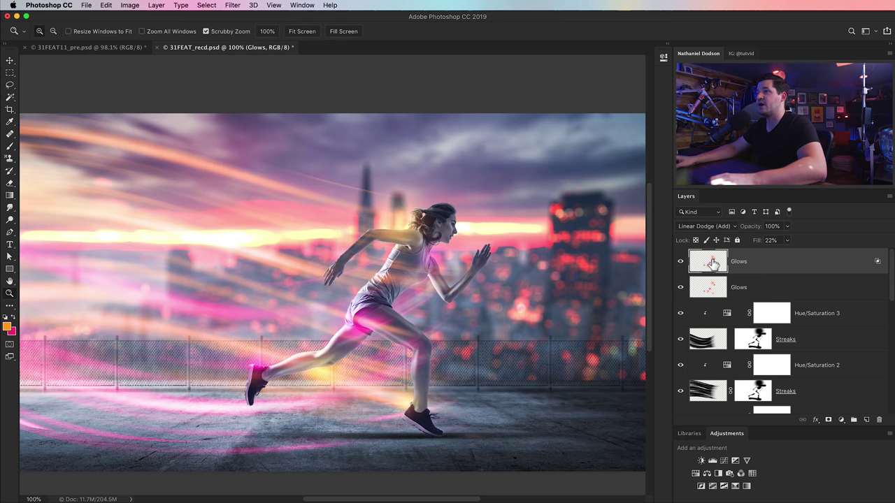
{"action": "left_click", "coordinate": [241, 8]}
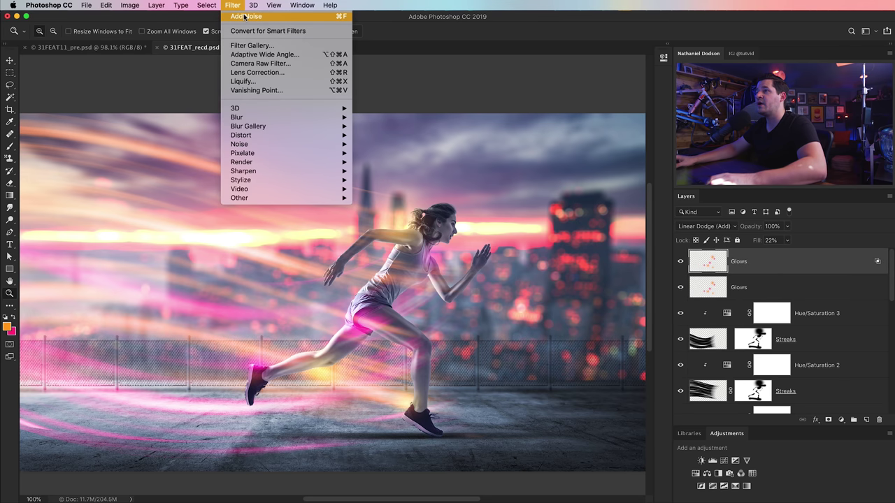
{"action": "key", "text": "Escape"}
- Stamp all visible layers into a new layer above the Glows layers and name it HP
{"action": "left_click", "coordinate": [426, 257], "text": "alt"}
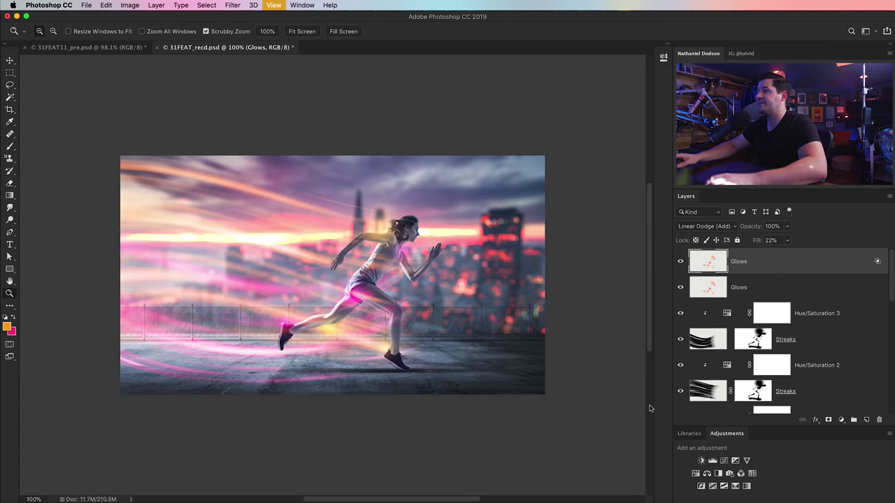
{"action": "left_click", "coordinate": [426, 257]}
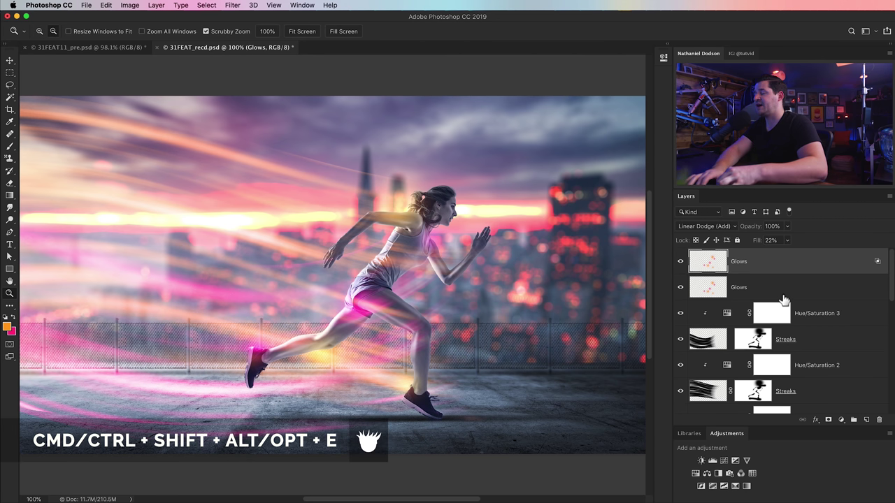
{"action": "key", "text": "super+shift+alt+e"}
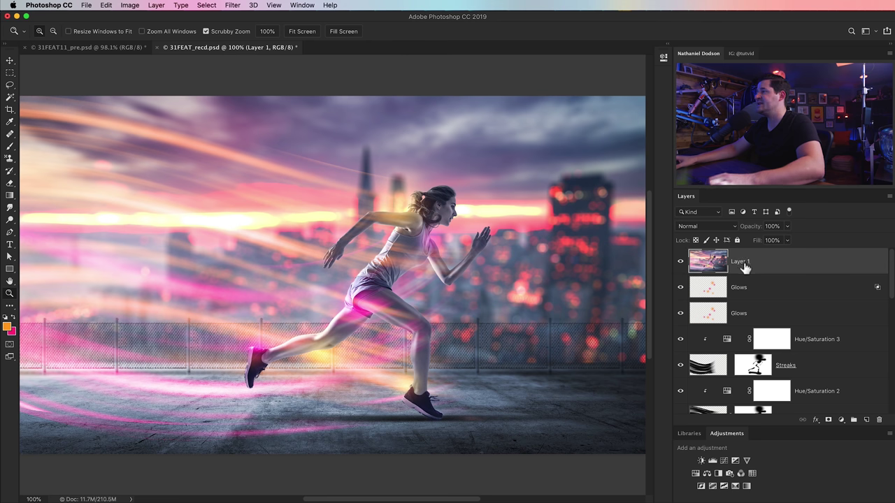
{"action": "double_click", "coordinate": [746, 267]}
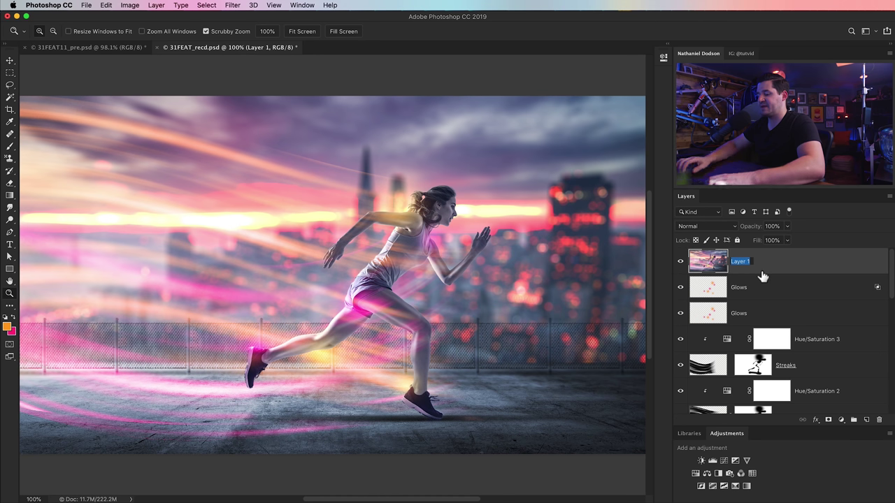
{"action": "type", "text": "HP"}
{"action": "key", "text": "Return"}
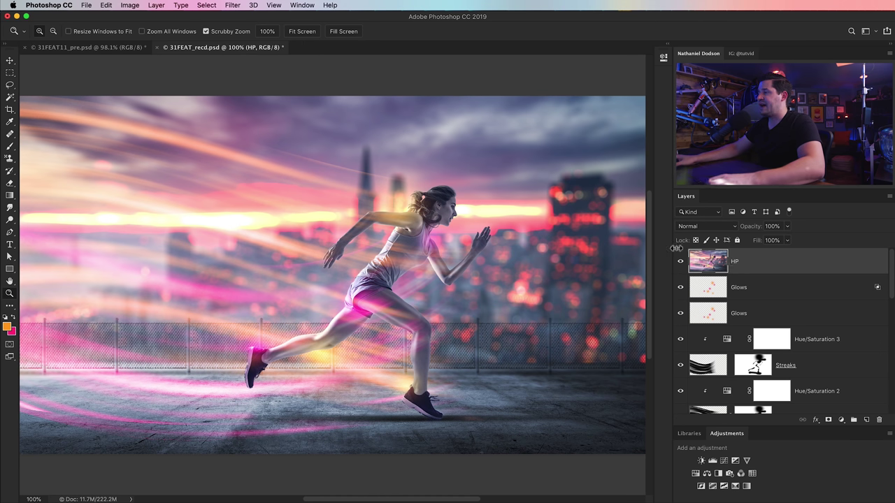
- Desaturate the HP layer
{"action": "left_click", "coordinate": [131, 6]}
{"action": "mouse_move", "coordinate": [147, 33]}
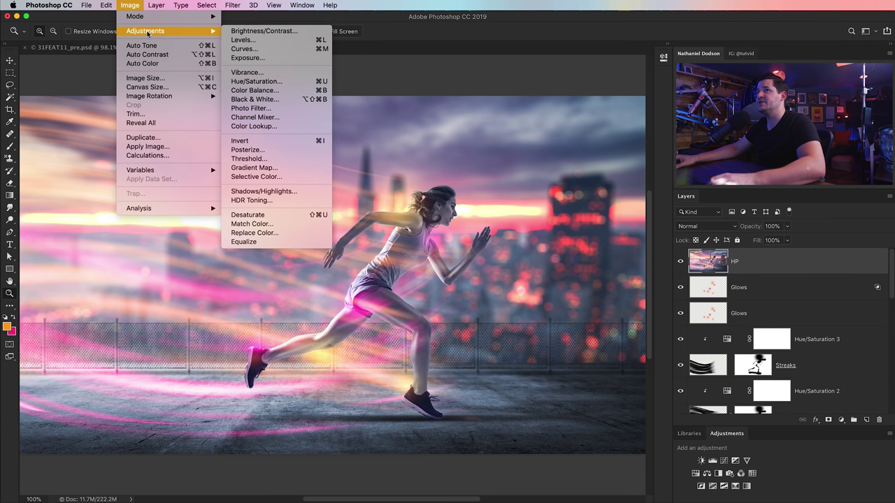
{"action": "left_click", "coordinate": [273, 215]}
- Duplicate the desaturated HP layer and rename the copy Smooth
{"action": "key", "text": "ctrl+j"}
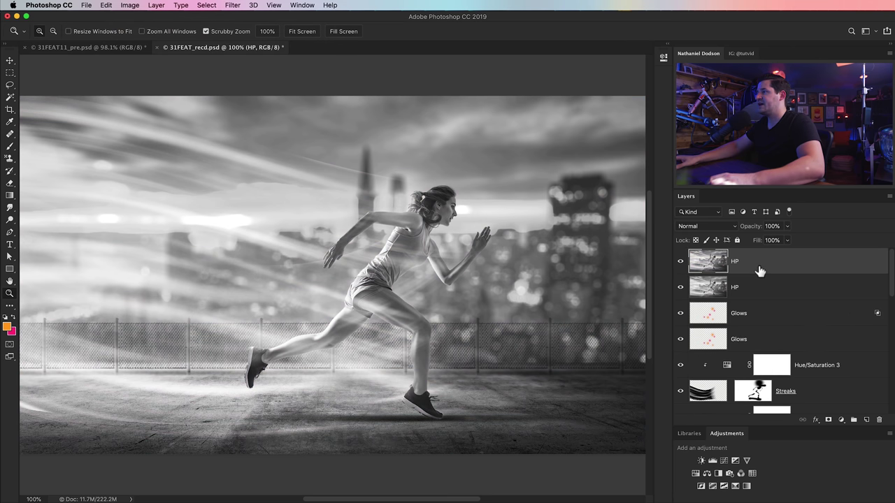
{"action": "double_click", "coordinate": [736, 264]}
{"action": "type", "text": "Smooth"}
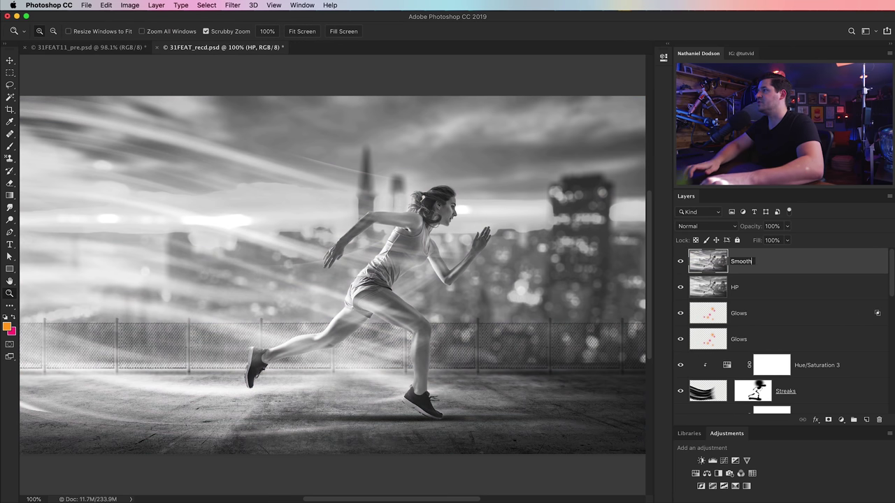
{"action": "key", "text": "Return"}
- Hide the Smooth layer and apply a High Pass filter with a 5.0 pixel radius to the HP layer
{"action": "left_click", "coordinate": [680, 262]}
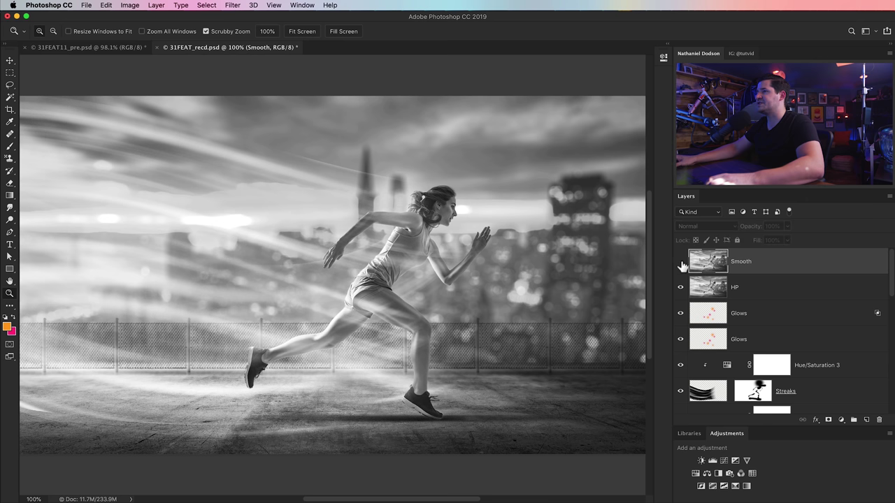
{"action": "left_click", "coordinate": [706, 292]}
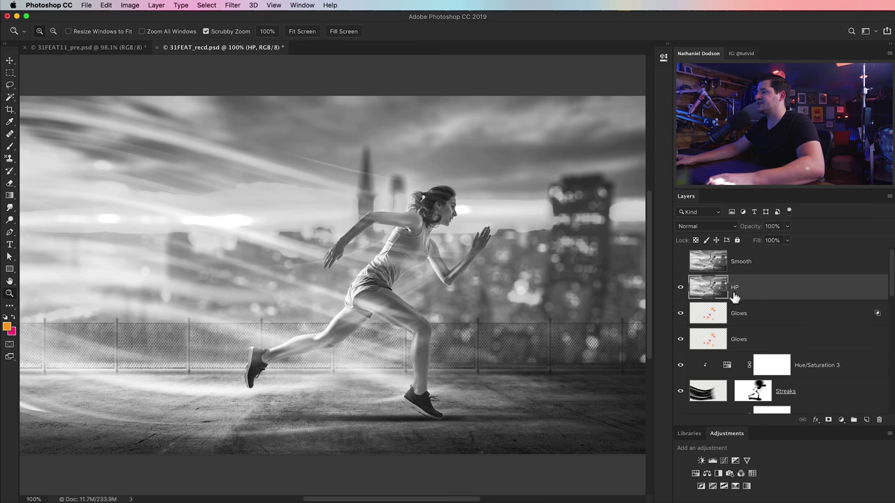
{"action": "left_click", "coordinate": [230, 4]}
{"action": "mouse_move", "coordinate": [266, 198]}
{"action": "left_click", "coordinate": [396, 207]}
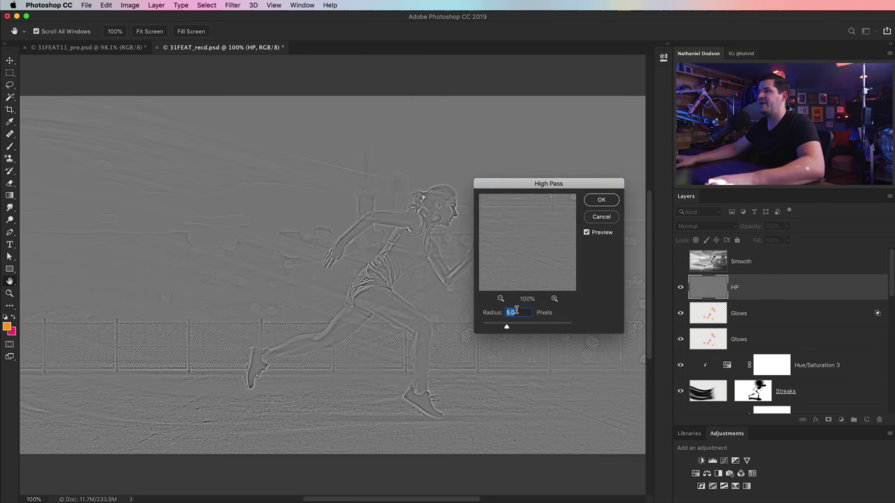
{"action": "key", "text": "Return"}
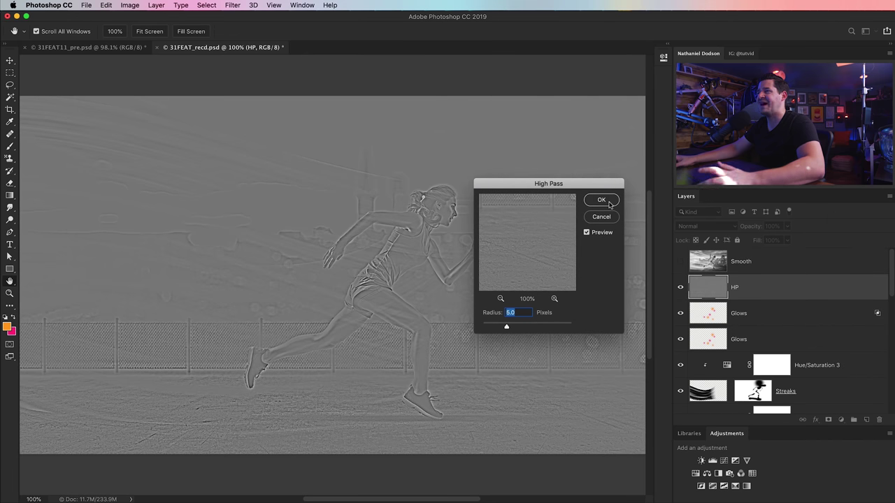
- Blend the HP layer in Soft Light mode at 39% opacity
{"action": "left_click", "coordinate": [727, 226]}
{"action": "left_click", "coordinate": [699, 346]}
{"action": "left_click_drag", "start_coordinate": [760, 228], "coordinate": [721, 228]}
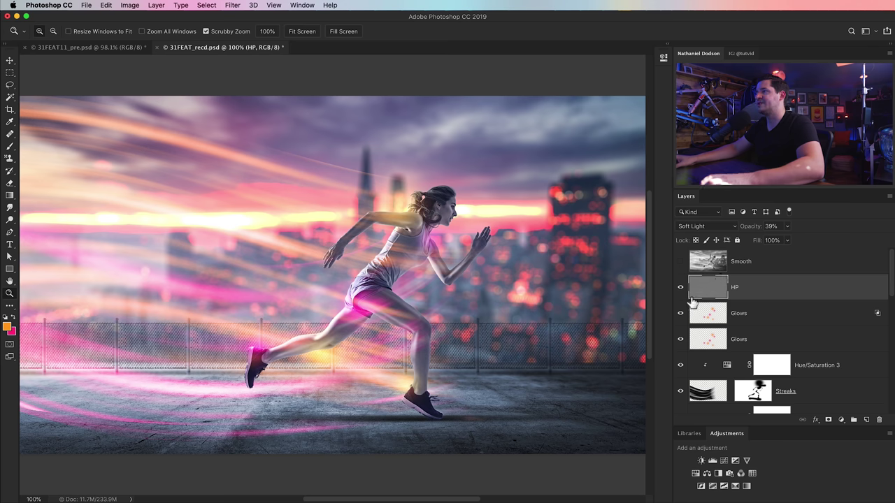
- Show the Smooth layer and apply Reduce Noise to it with Strength 10 and Preserve Details 0%
{"action": "left_click", "coordinate": [680, 261]}
{"action": "left_click", "coordinate": [731, 261]}
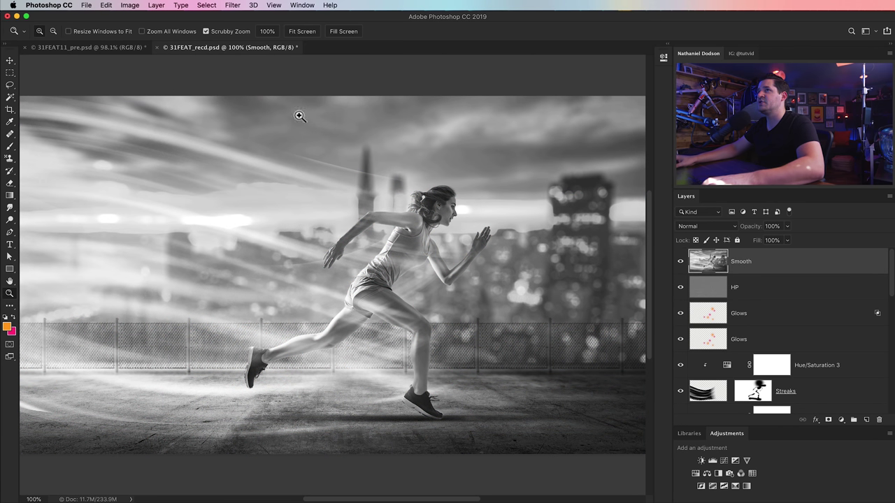
{"action": "left_click", "coordinate": [234, 6]}
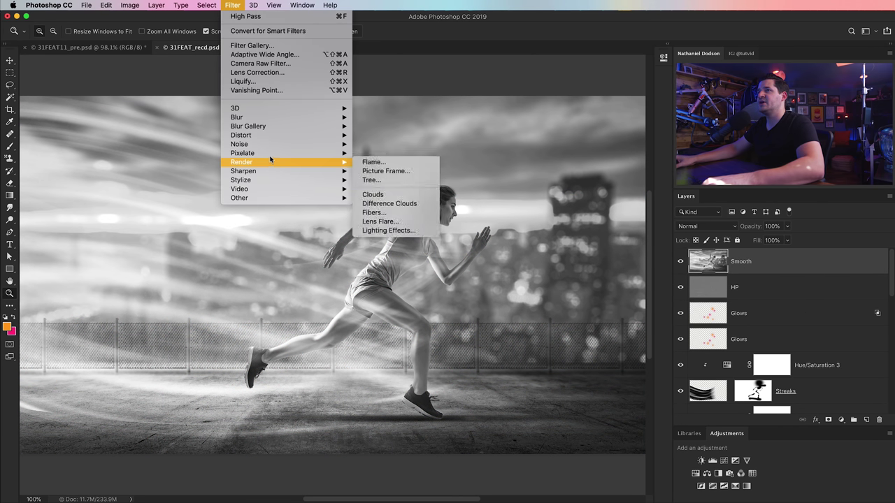
{"action": "mouse_move", "coordinate": [263, 147]}
{"action": "left_click", "coordinate": [373, 179]}
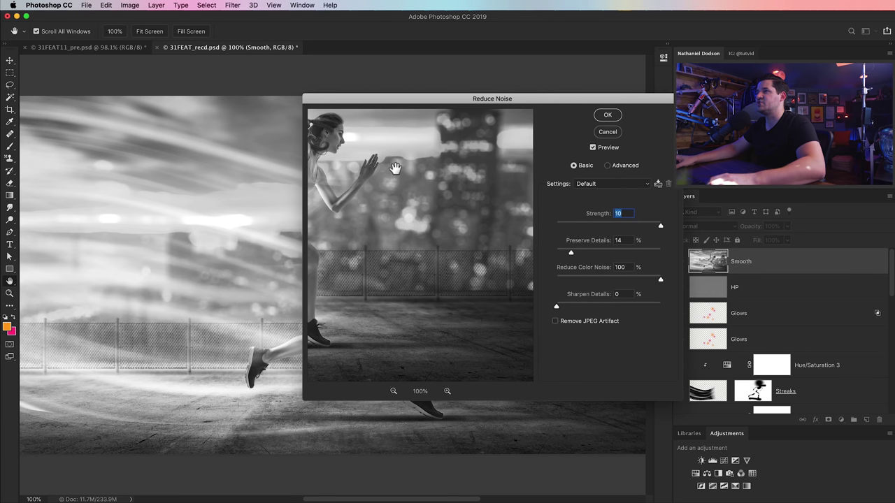
{"action": "left_click_drag", "start_coordinate": [392, 164], "coordinate": [296, 110]}
{"action": "left_click_drag", "start_coordinate": [436, 203], "coordinate": [413, 195]}
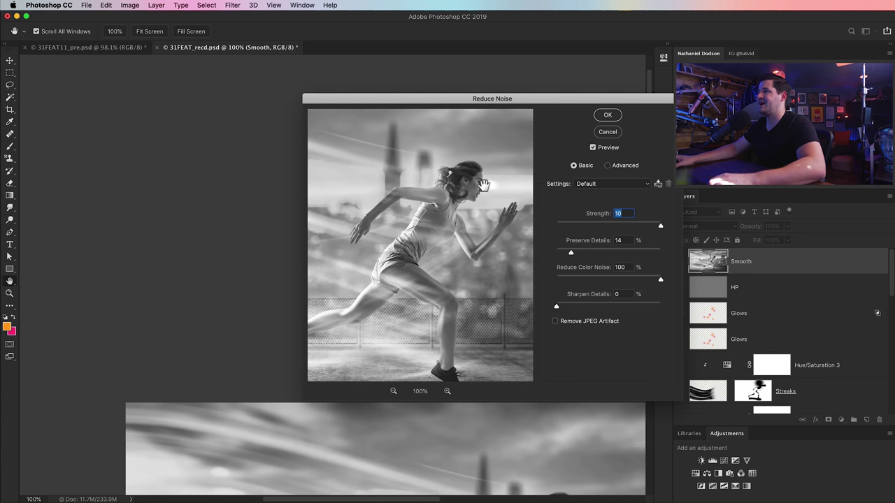
{"action": "left_click_drag", "start_coordinate": [568, 252], "coordinate": [547, 249]}
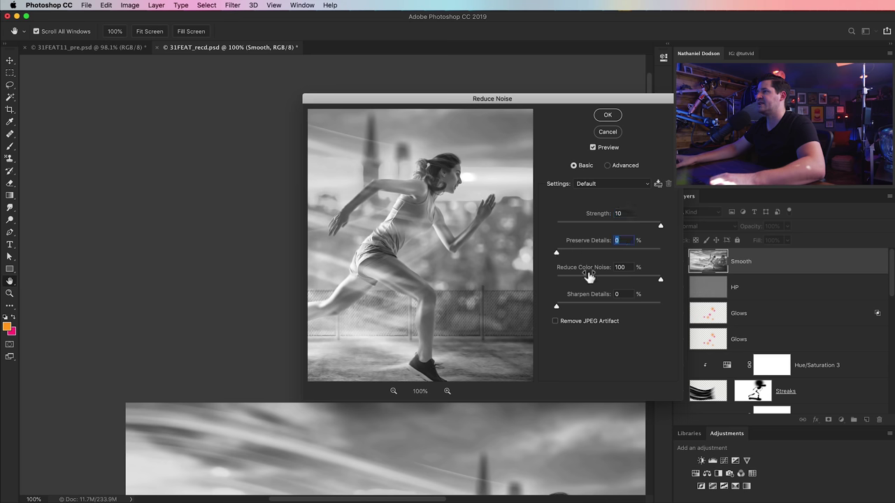
{"action": "left_click", "coordinate": [607, 117]}
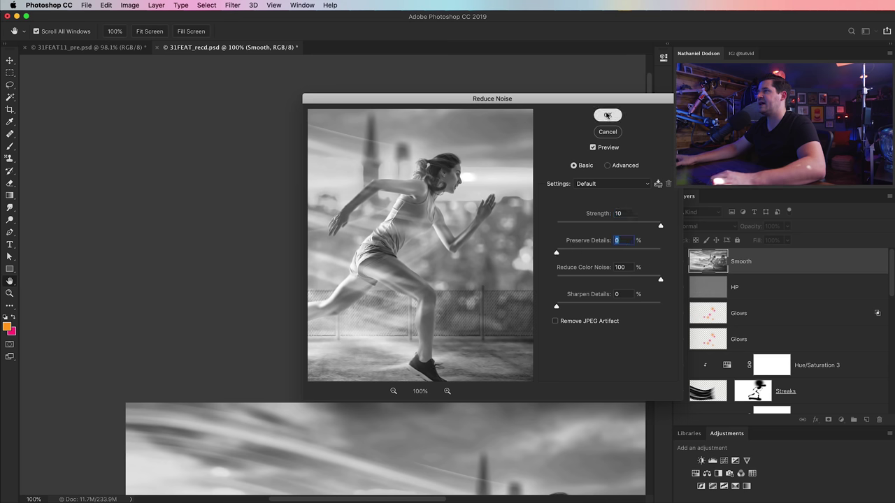
- Zoom in on the runner and blend the Smooth layer in Soft Light mode
{"action": "key", "text": "z"}
{"action": "left_click_drag", "start_coordinate": [465, 432], "coordinate": [343, 110]}
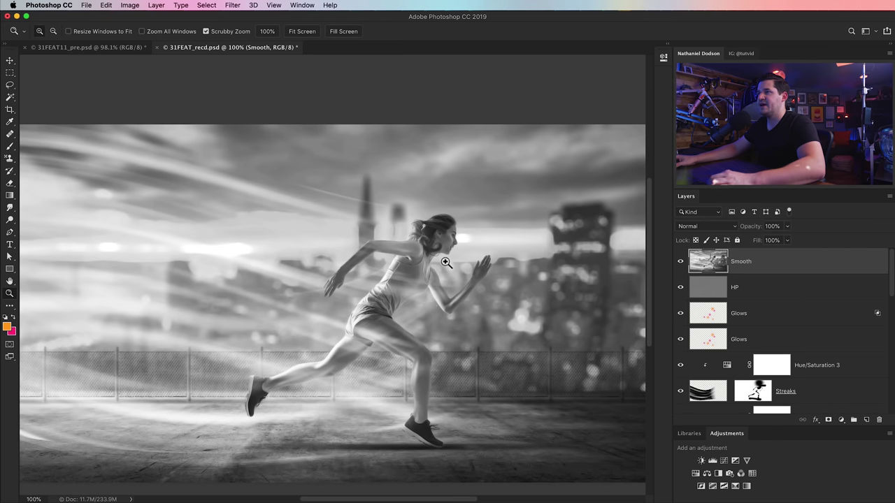
{"action": "left_click", "coordinate": [445, 262]}
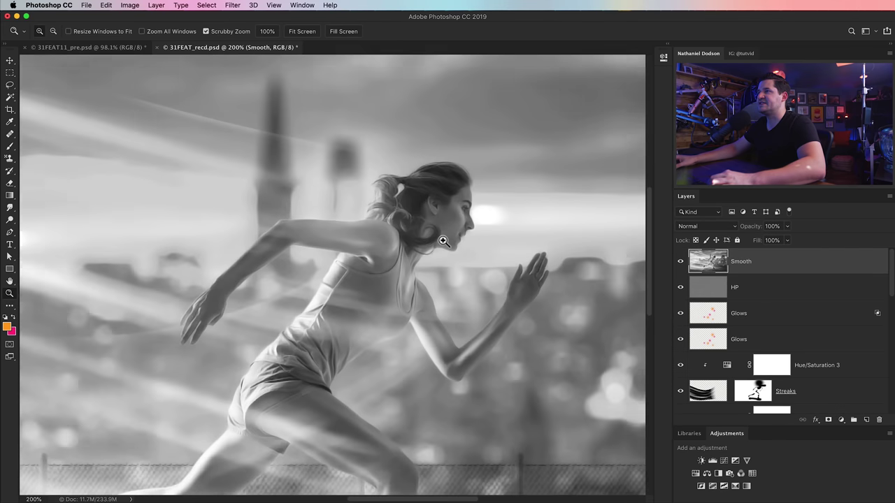
{"action": "left_click", "coordinate": [442, 238]}
{"action": "left_click", "coordinate": [682, 261]}
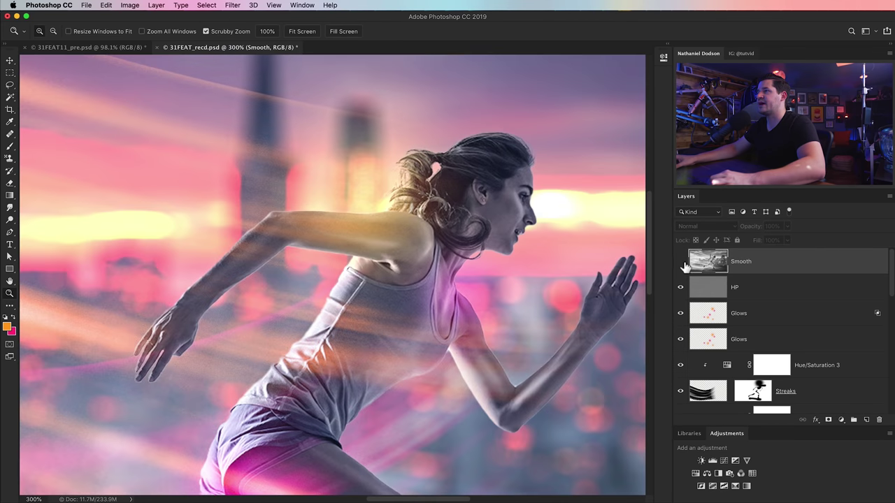
{"action": "left_click", "coordinate": [681, 262]}
{"action": "left_click", "coordinate": [718, 225]}
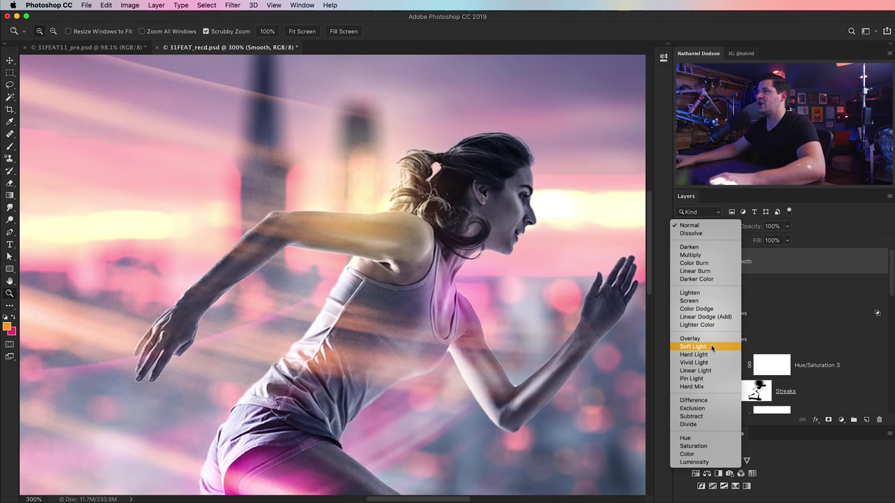
{"action": "left_click", "coordinate": [711, 345]}
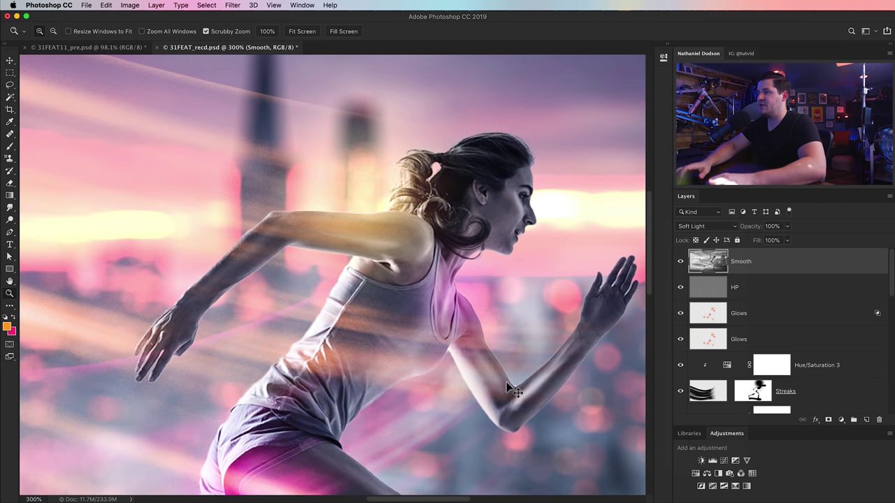
- Compare the whole composite with and without the Smooth layer, leaving the layer hidden
{"action": "scroll", "coordinate": [506, 382], "scroll_direction": "down", "scroll_amount": 8}
{"action": "scroll", "coordinate": [507, 384], "scroll_direction": "down", "scroll_amount": 1}
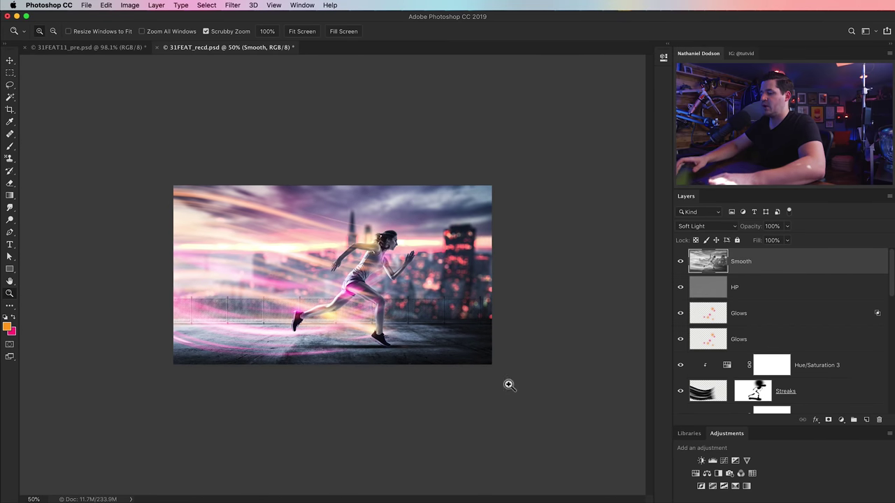
{"action": "scroll", "coordinate": [508, 384], "scroll_direction": "up", "scroll_amount": 1}
{"action": "left_click", "coordinate": [681, 263]}
{"action": "left_click", "coordinate": [681, 263]}
{"action": "left_click", "coordinate": [681, 263]}
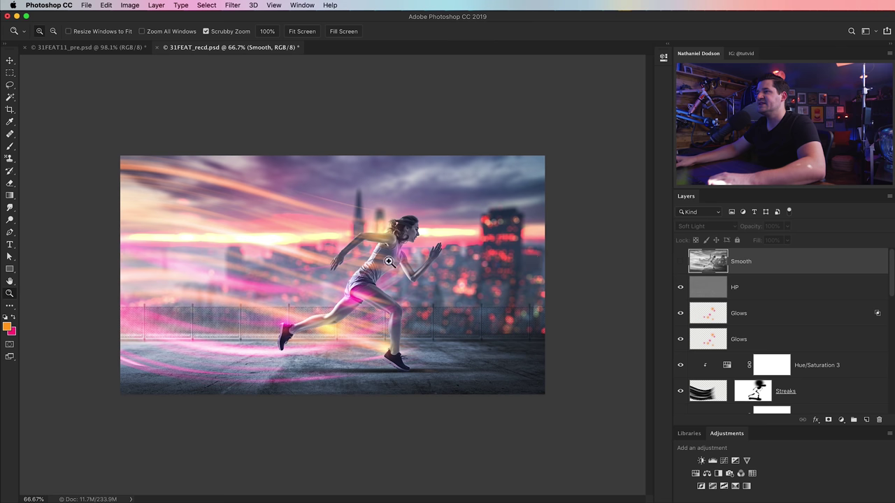
{"action": "left_click", "coordinate": [680, 262]}
{"action": "left_click", "coordinate": [681, 262]}
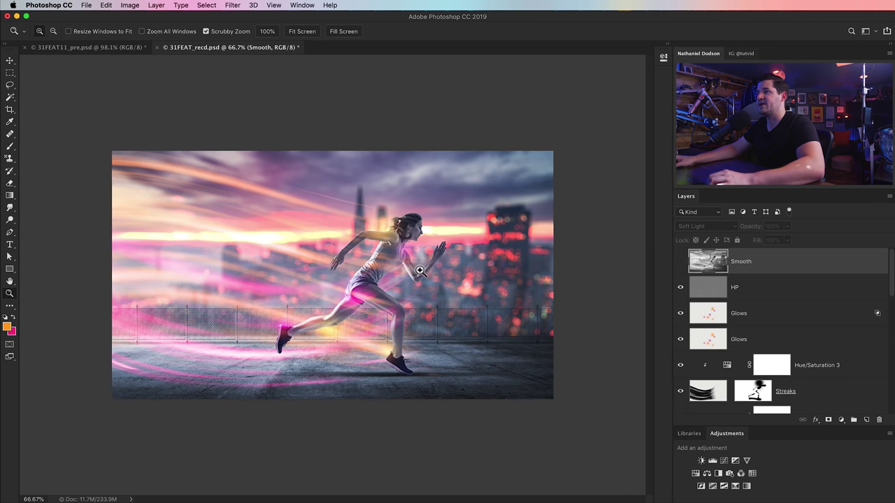
- Add a Curves adjustment above the HP layer that lifts the black point and lowers the white point, checking it with the Smooth layer
{"action": "left_click", "coordinate": [419, 271]}
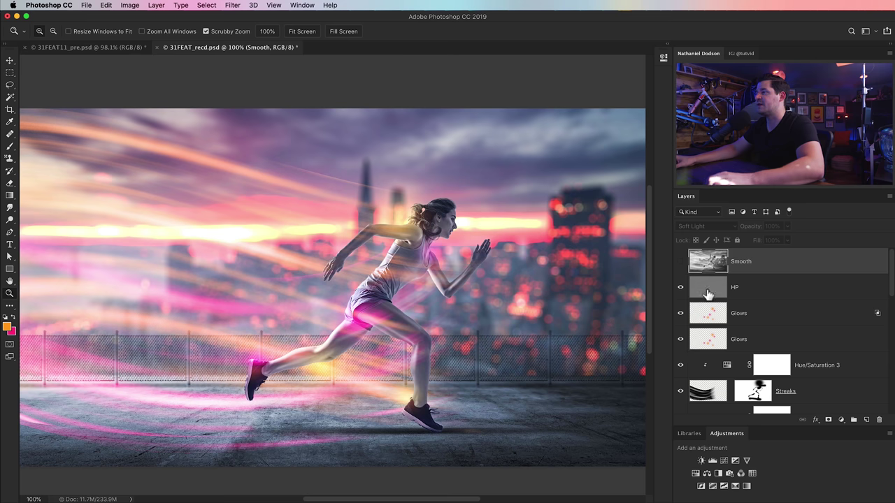
{"action": "left_click", "coordinate": [708, 294]}
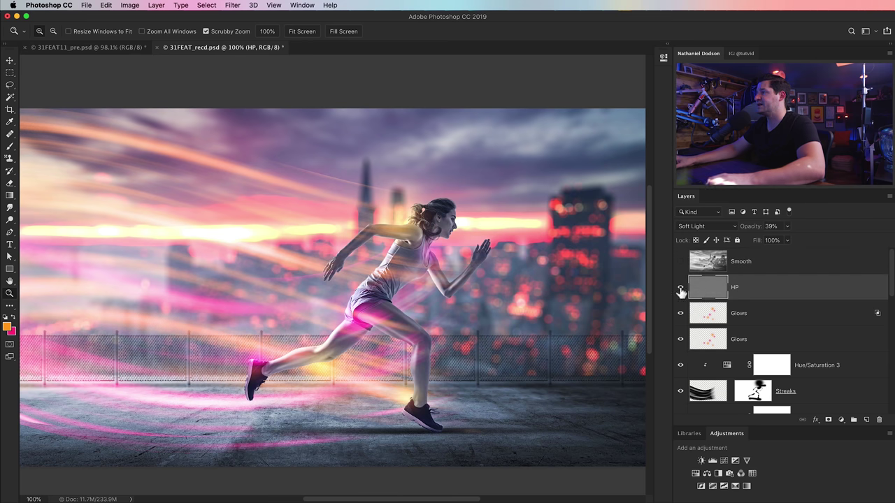
{"action": "left_click", "coordinate": [725, 460]}
{"action": "left_click_drag", "start_coordinate": [554, 197], "coordinate": [552, 189]}
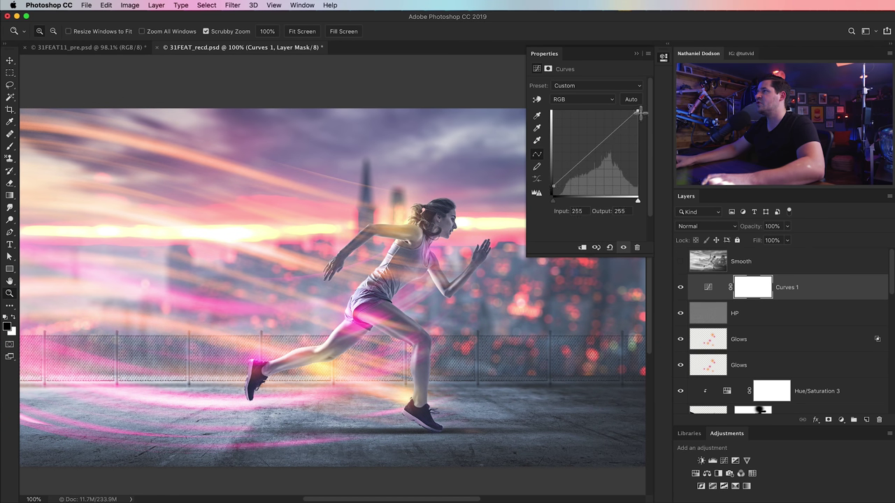
{"action": "left_click_drag", "start_coordinate": [638, 111], "coordinate": [640, 122]}
{"action": "left_click_drag", "start_coordinate": [552, 188], "coordinate": [552, 183]}
{"action": "left_click", "coordinate": [663, 57]}
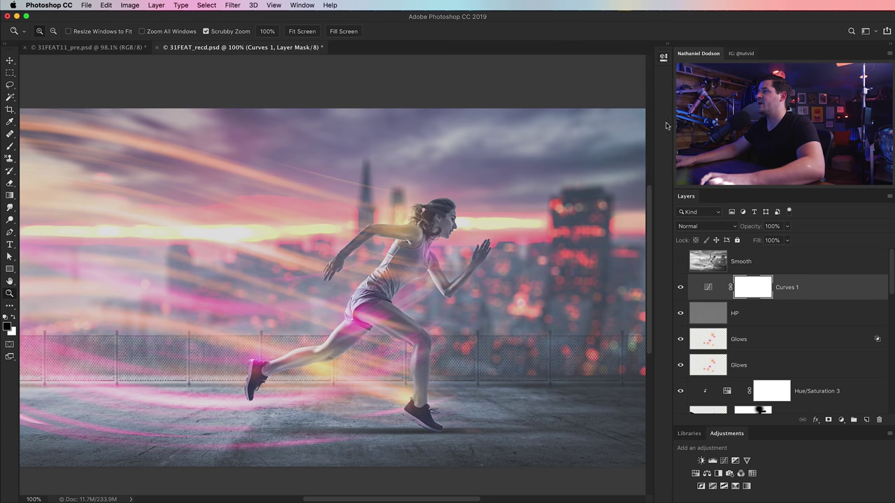
{"action": "left_click", "coordinate": [680, 262]}
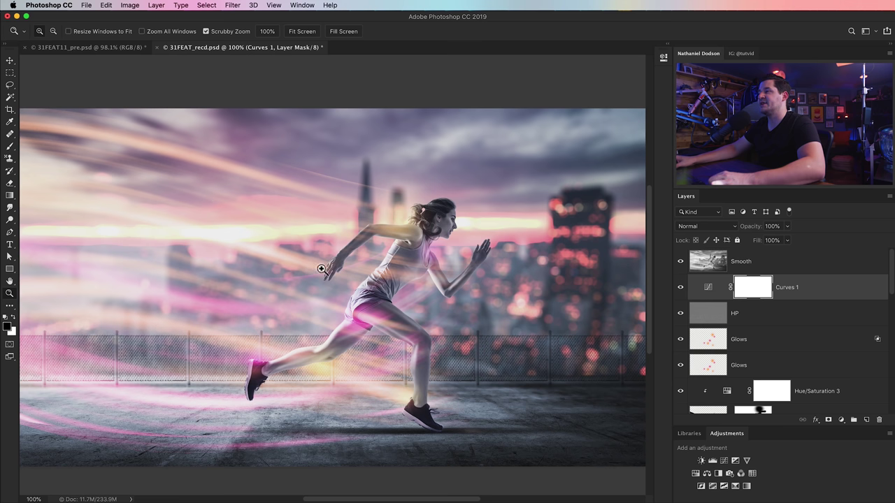
{"action": "left_click", "coordinate": [680, 263]}
- Add a Vibrance adjustment layer above the Curves layer with Saturation +50, and show the Smooth layer
{"action": "left_click", "coordinate": [746, 460]}
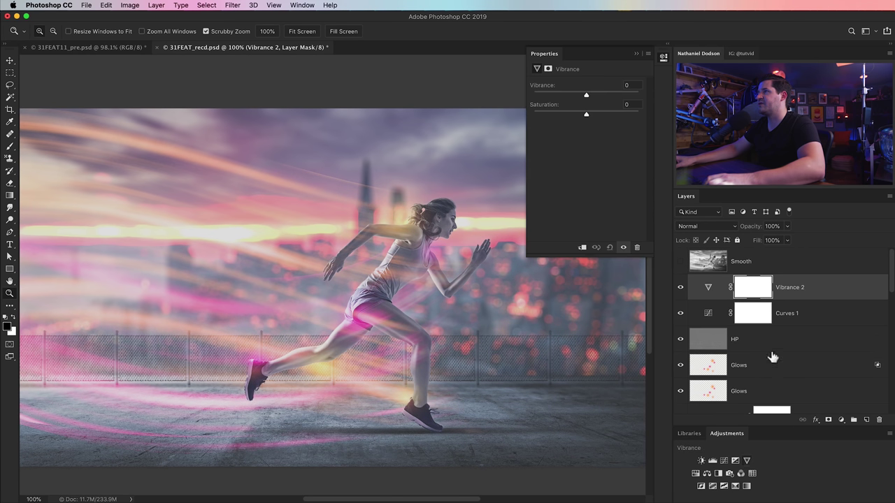
{"action": "left_click_drag", "start_coordinate": [594, 117], "coordinate": [607, 117]}
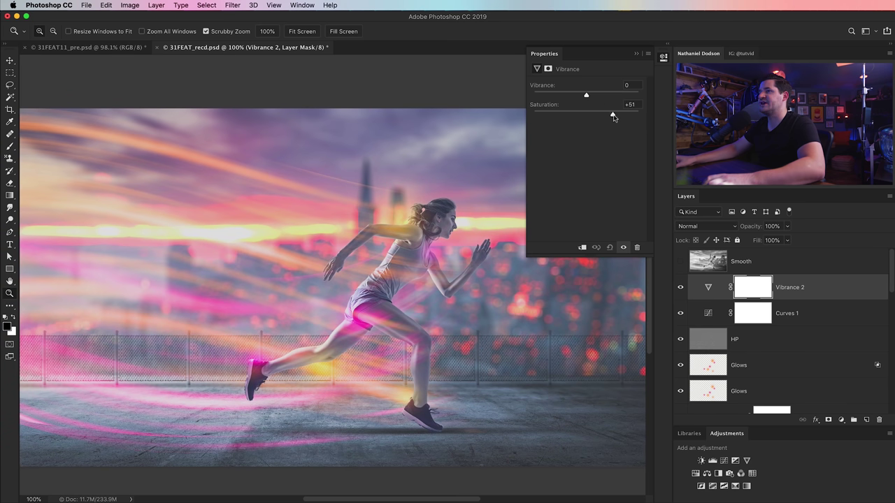
{"action": "left_click", "coordinate": [682, 262]}
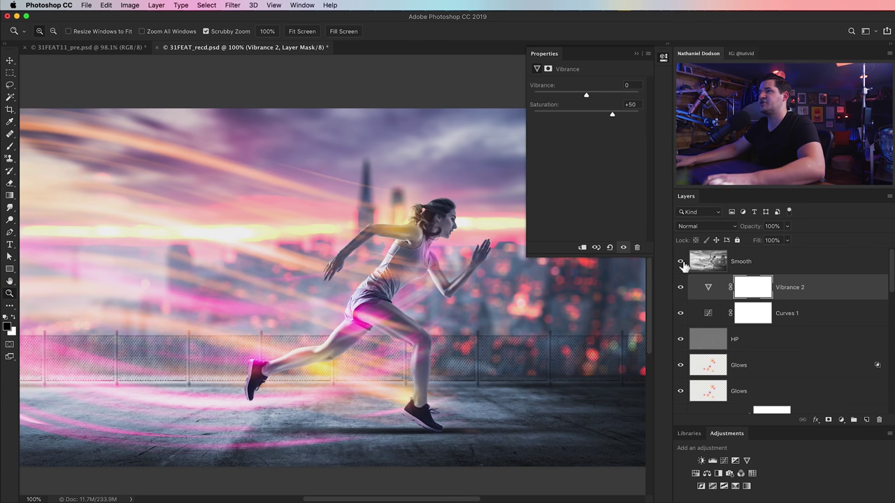
{"action": "left_click", "coordinate": [663, 56]}
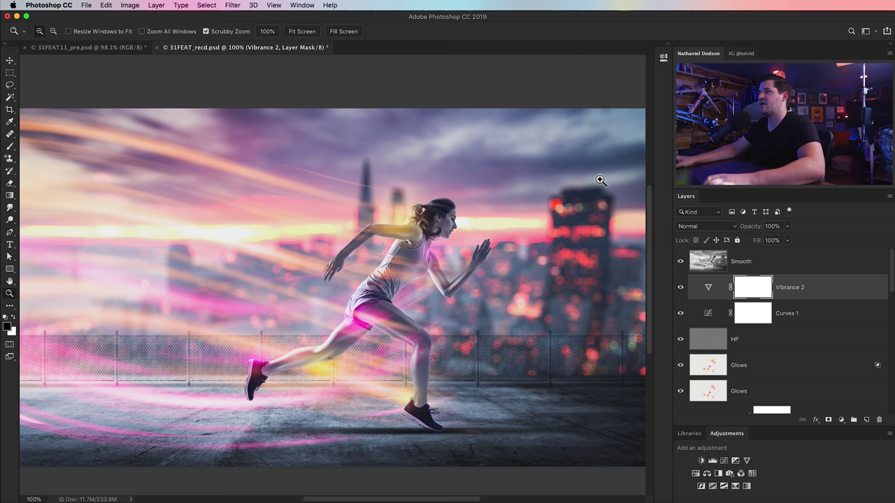
- Add a Warming Filter (85) Photo Filter layer above Smooth with 86% density and Preserve Luminosity off
{"action": "left_click", "coordinate": [784, 264]}
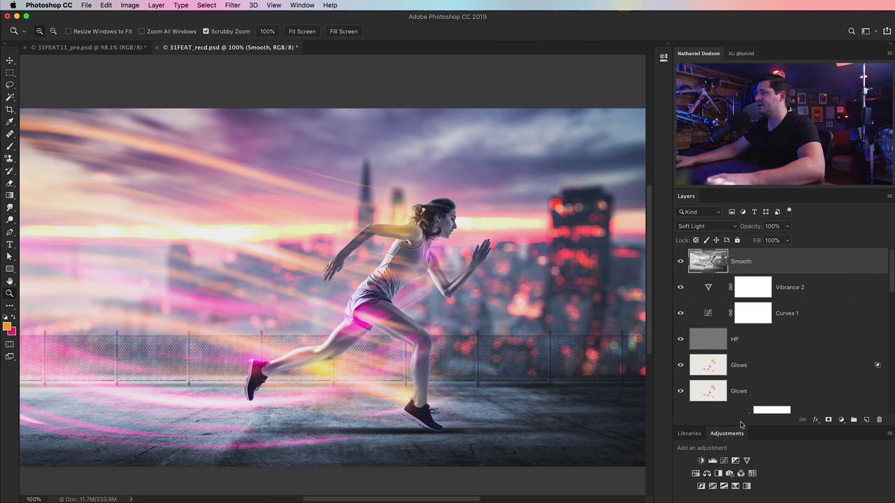
{"action": "left_click", "coordinate": [729, 474]}
{"action": "left_click_drag", "start_coordinate": [562, 128], "coordinate": [624, 132]}
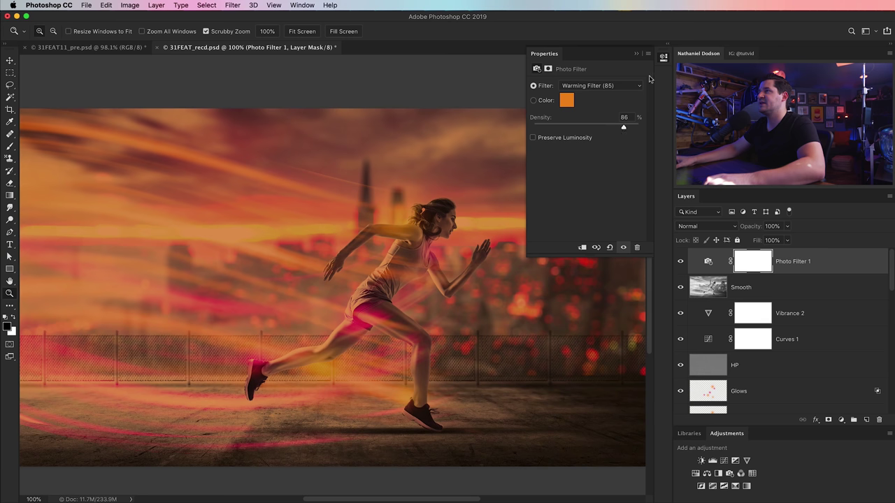
{"action": "left_click", "coordinate": [532, 139]}
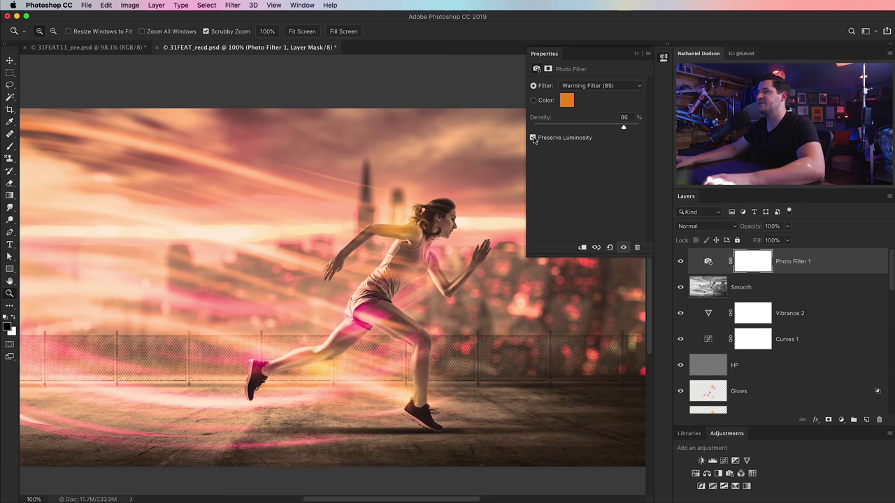
{"action": "left_click", "coordinate": [532, 137]}
{"action": "left_click", "coordinate": [663, 57]}
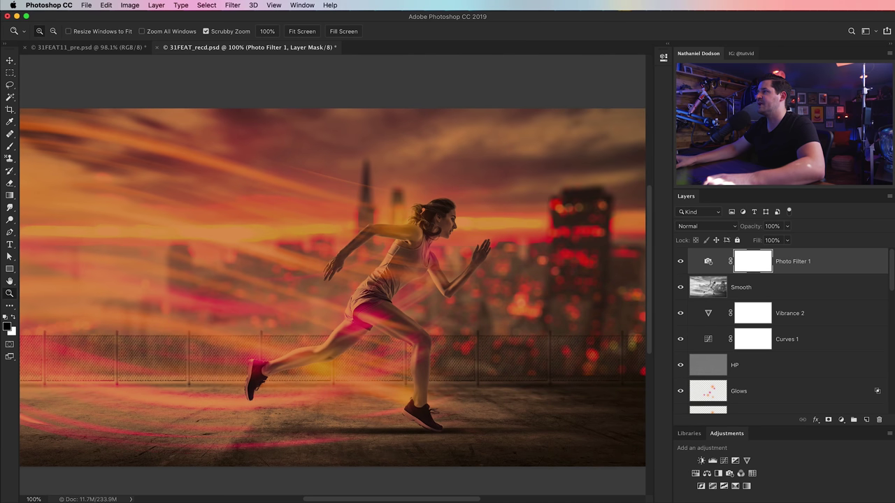
- Blend the Photo Filter layer in Soft Light mode at 79% opacity
{"action": "left_click", "coordinate": [690, 225]}
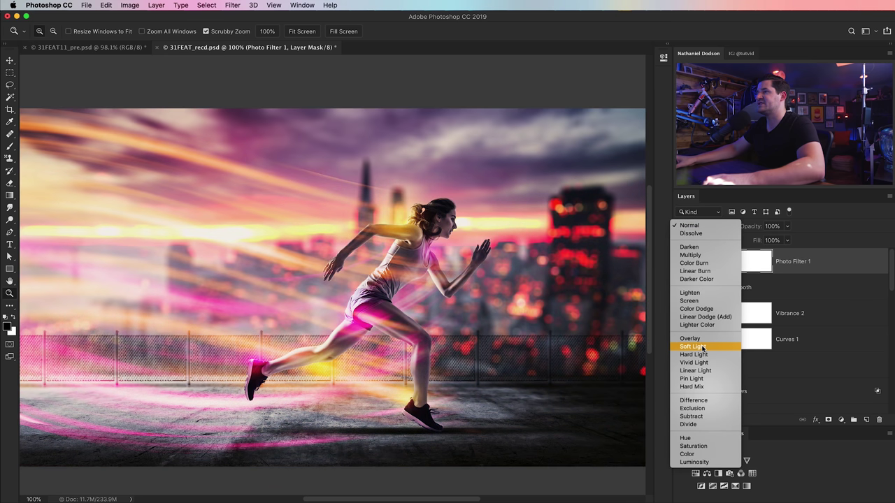
{"action": "left_click", "coordinate": [703, 347]}
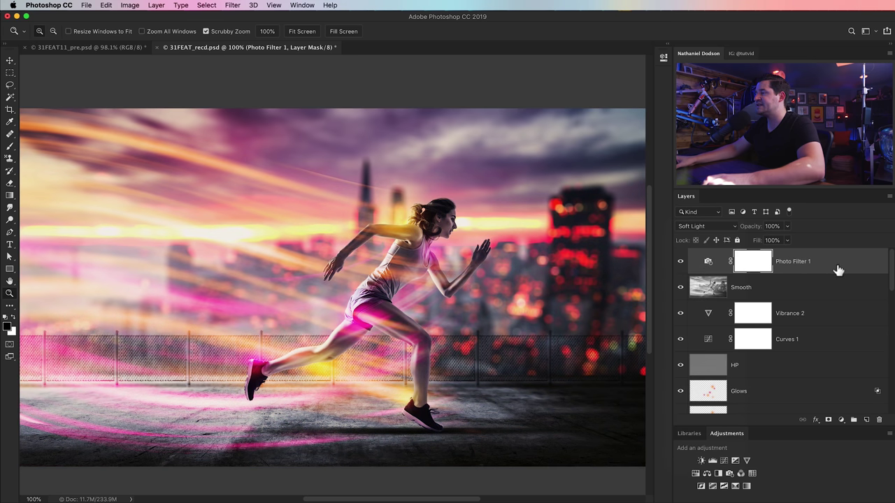
{"action": "left_click_drag", "start_coordinate": [755, 226], "coordinate": [750, 230]}
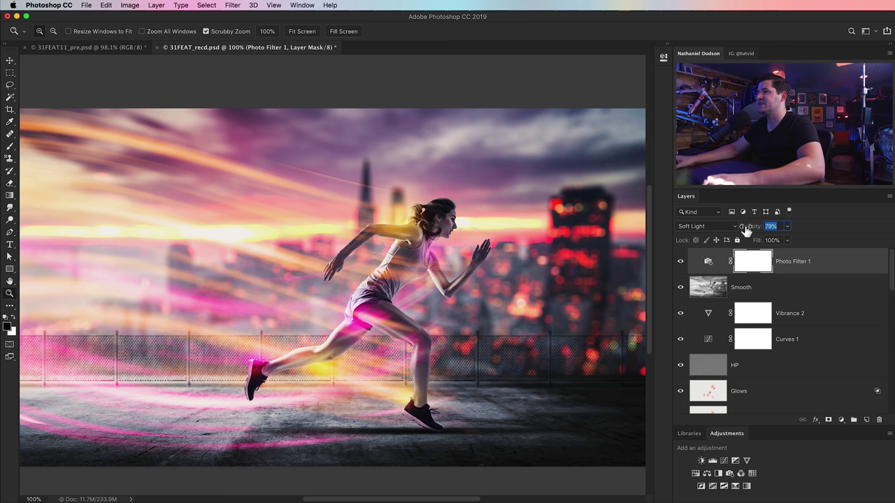
- Fade the Photo Filter out of the shadows by splitting its Blend If underlying-layer black slider to 0 / 176
{"action": "double_click", "coordinate": [833, 263]}
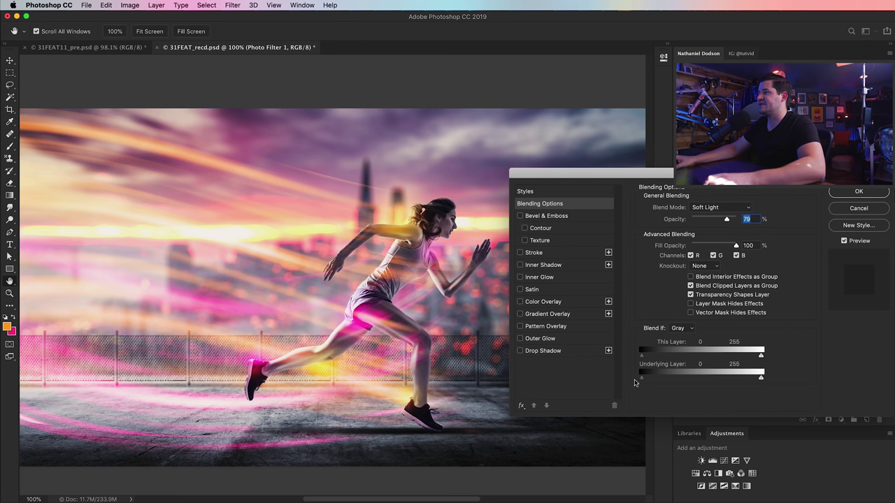
{"action": "left_click_drag", "start_coordinate": [594, 173], "coordinate": [586, 209]}
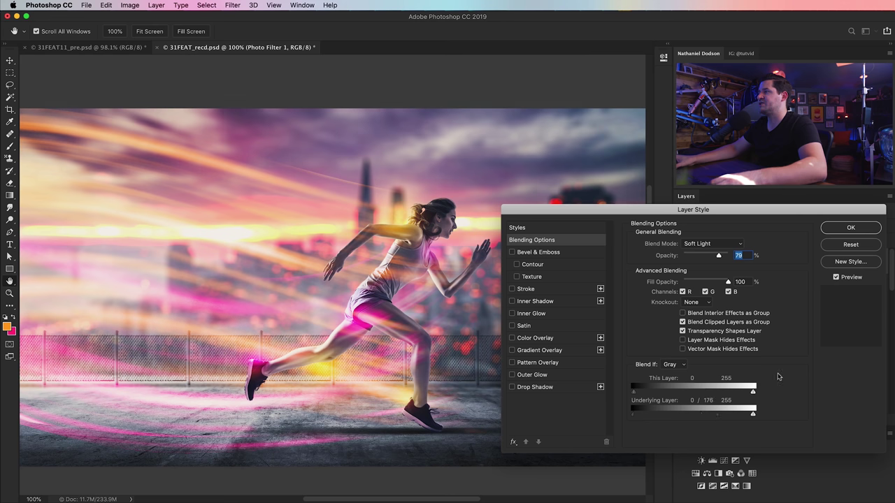
{"action": "left_click", "coordinate": [837, 278]}
{"action": "left_click", "coordinate": [837, 278]}
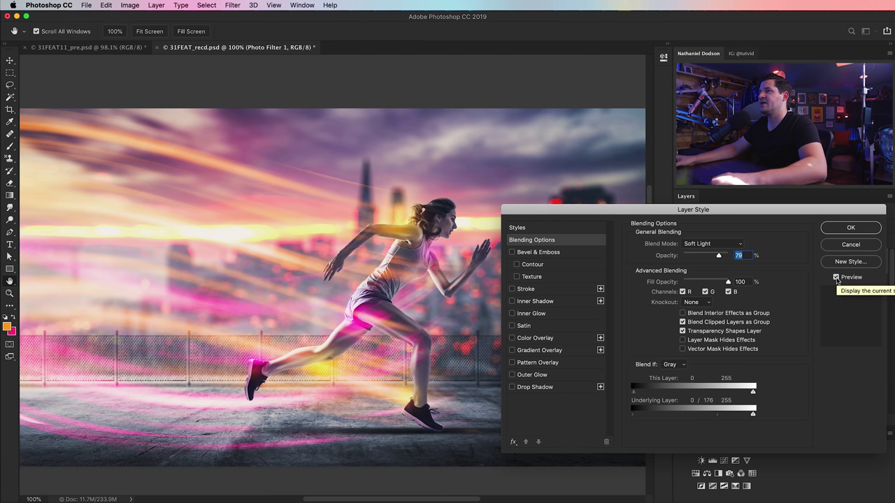
{"action": "left_click", "coordinate": [851, 226]}
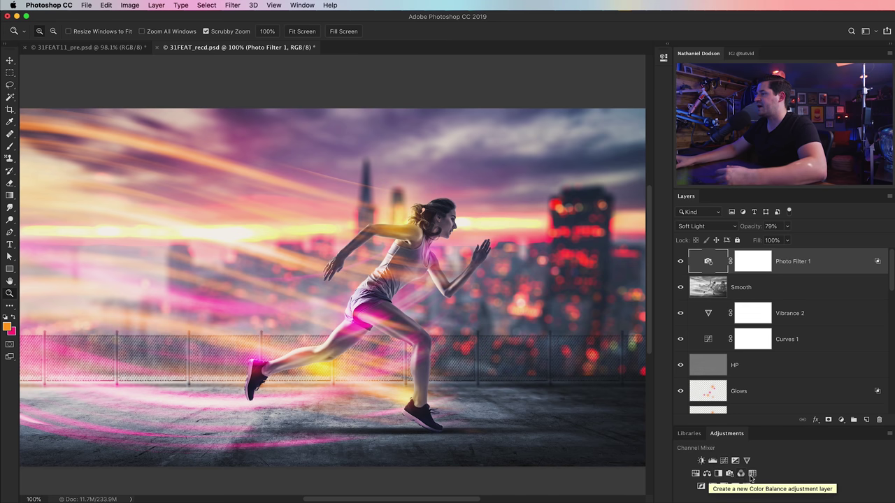
- Add a Color Balance layer on top with Midtones at +25, -6, +26, and shift its Highlights toward red and yellow
{"action": "left_click", "coordinate": [707, 473]}
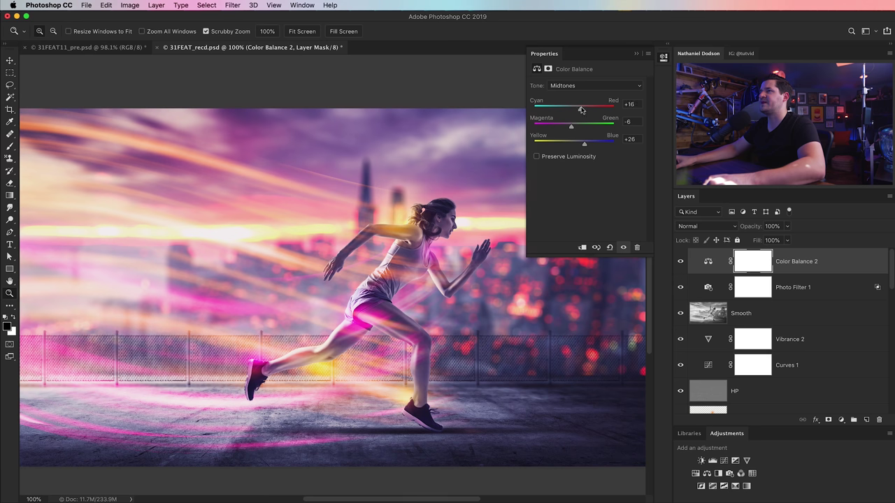
{"action": "left_click", "coordinate": [573, 91]}
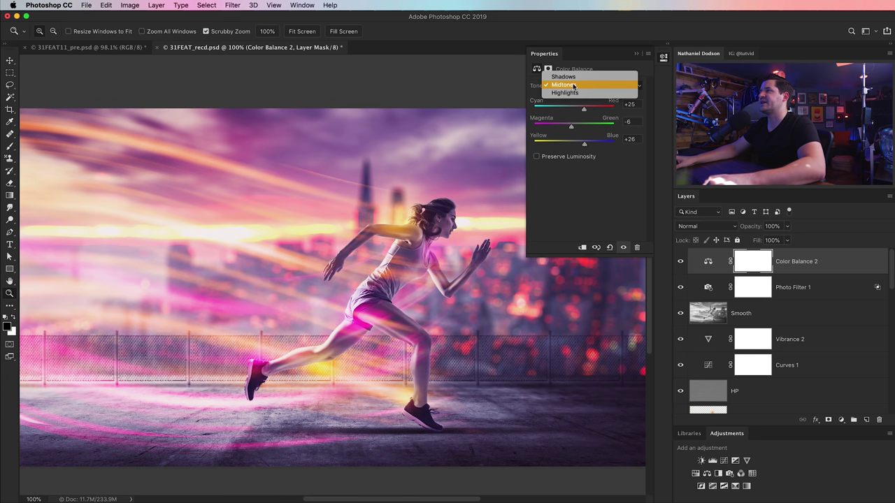
{"action": "left_click", "coordinate": [574, 93]}
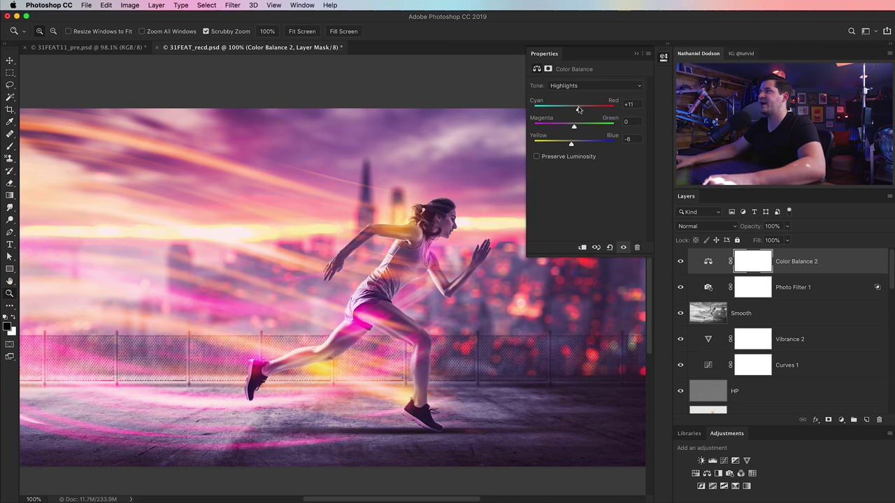
{"action": "left_click_drag", "start_coordinate": [570, 125], "coordinate": [575, 129]}
- Set the Color Balance Shadows to +20 red, +8 green and +4 blue, and compare the image with and without the layer
{"action": "left_click", "coordinate": [586, 87]}
{"action": "left_click", "coordinate": [568, 69]}
{"action": "mouse_move", "coordinate": [574, 145]}
{"action": "left_mouse_down"}
{"action": "mouse_move", "coordinate": [561, 147]}
{"action": "mouse_move", "coordinate": [587, 146]}
{"action": "left_mouse_up"}
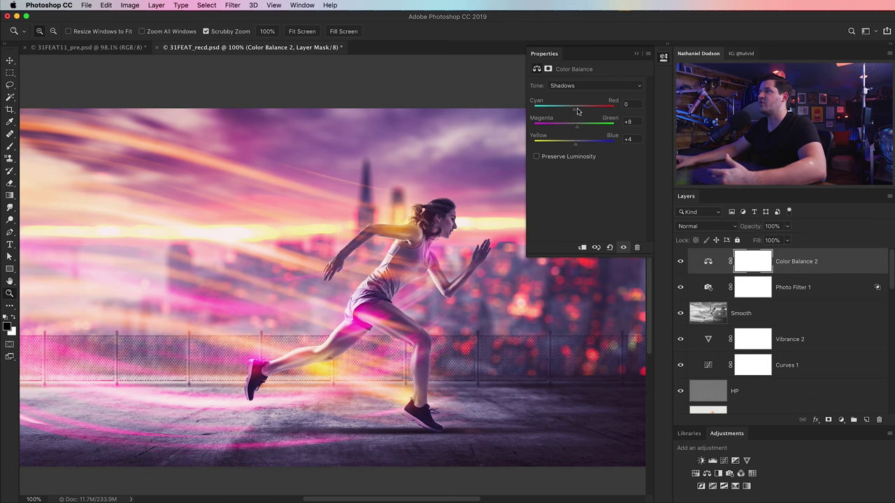
{"action": "left_click_drag", "start_coordinate": [568, 109], "coordinate": [580, 110]}
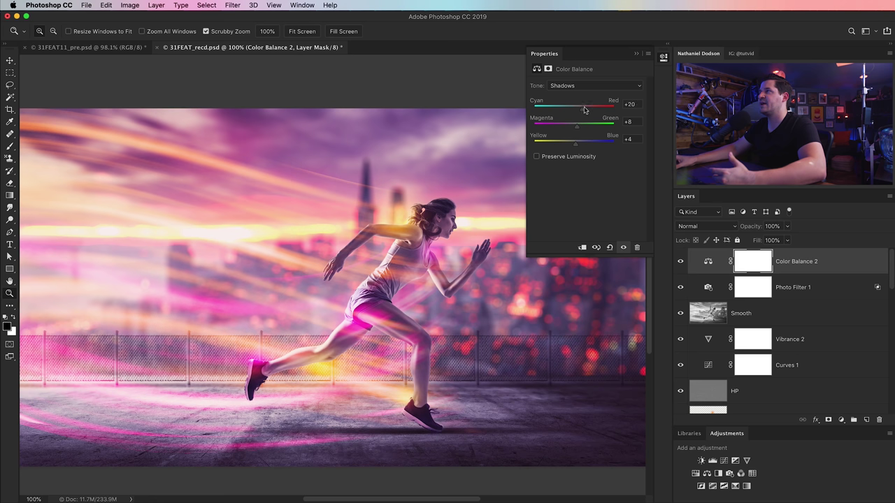
{"action": "left_click", "coordinate": [662, 58]}
{"action": "left_click", "coordinate": [682, 262]}
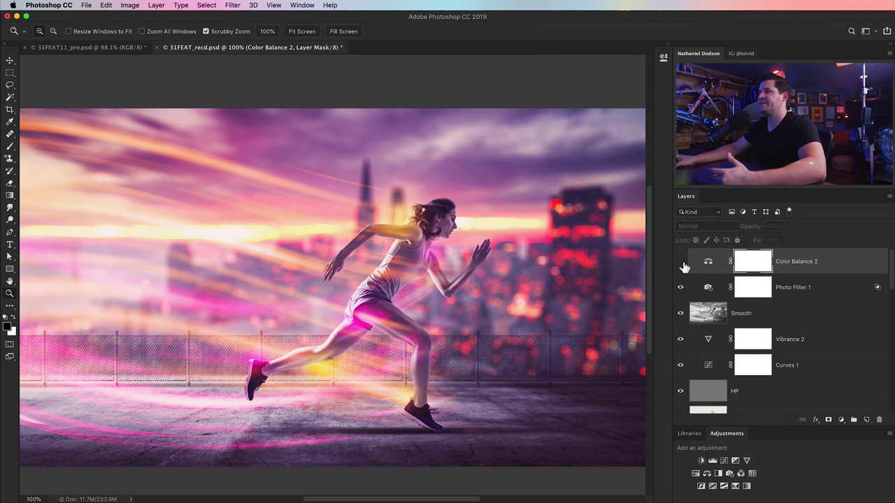
{"action": "left_click", "coordinate": [681, 264]}
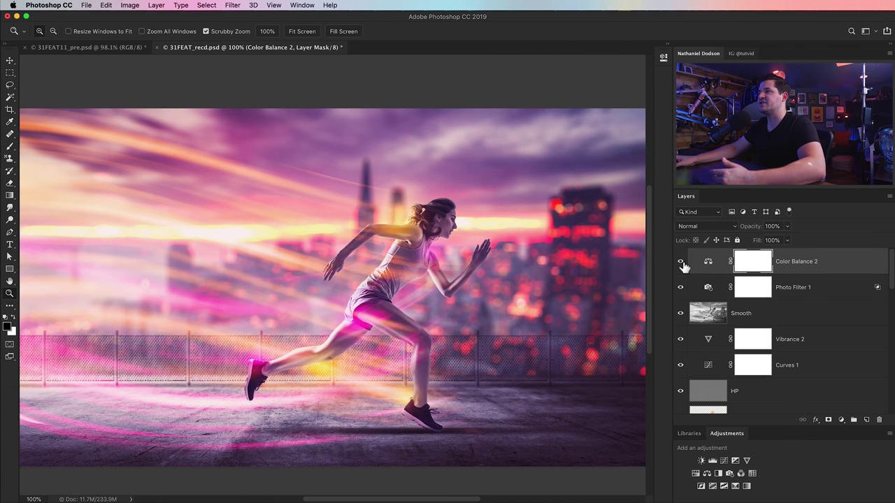
{"action": "left_click", "coordinate": [481, 368], "text": "alt"}
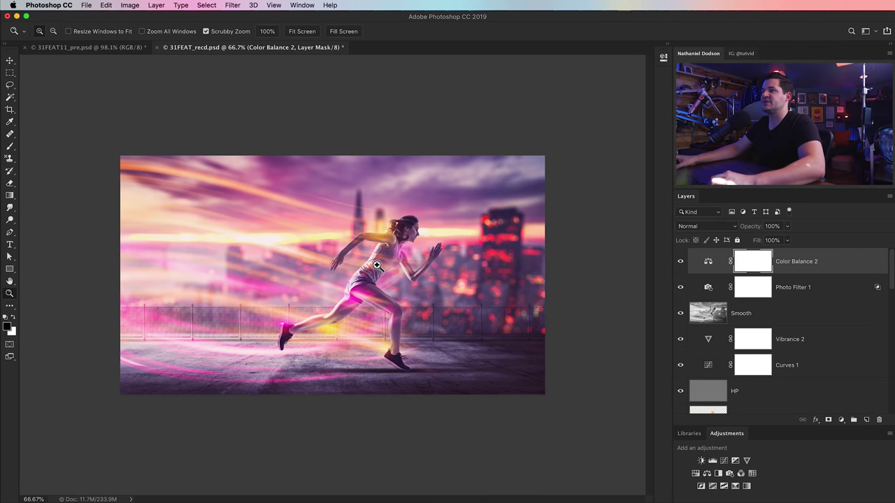
{"action": "left_click_drag", "start_coordinate": [376, 262], "coordinate": [404, 283]}
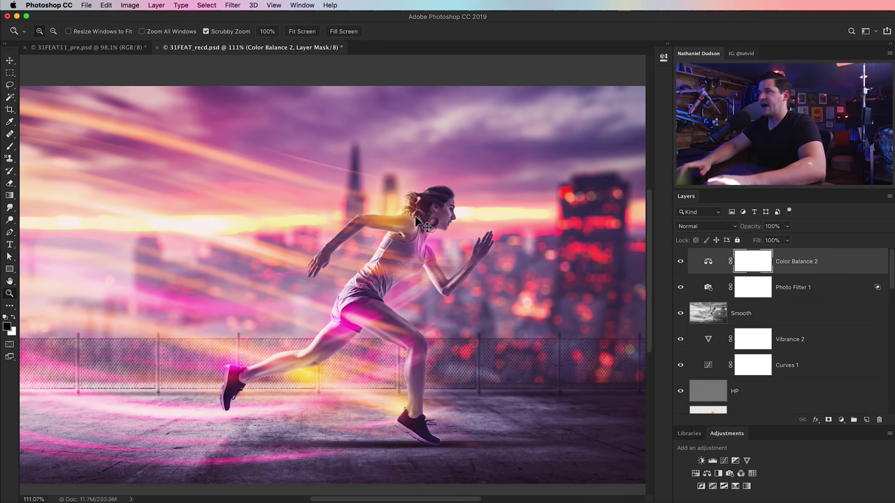
{"action": "key", "text": "super+1"}
{"action": "key", "text": "super+minus"}
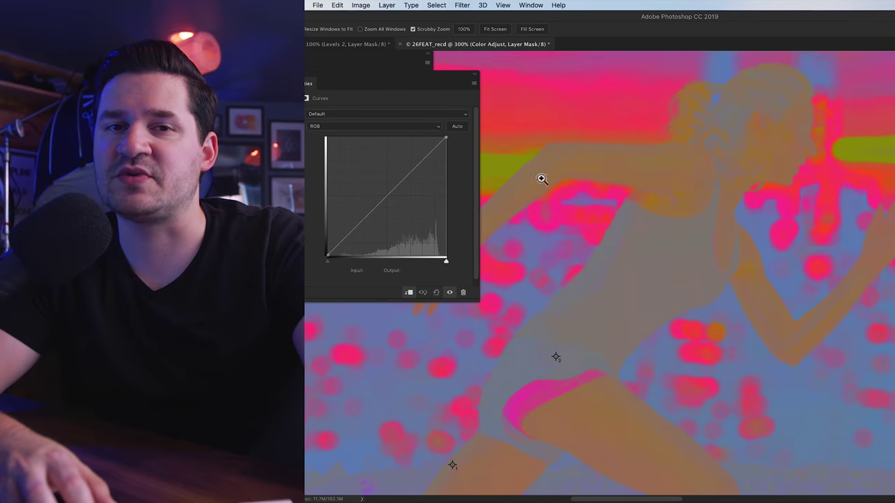
{"action": "left_click", "coordinate": [336, 126]}
{"action": "left_click", "coordinate": [335, 133]}
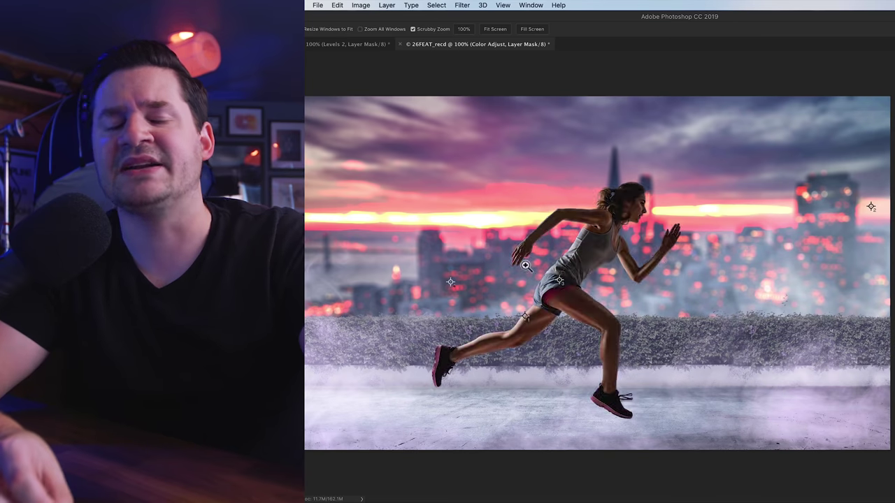
{"action": "key", "text": "v"}
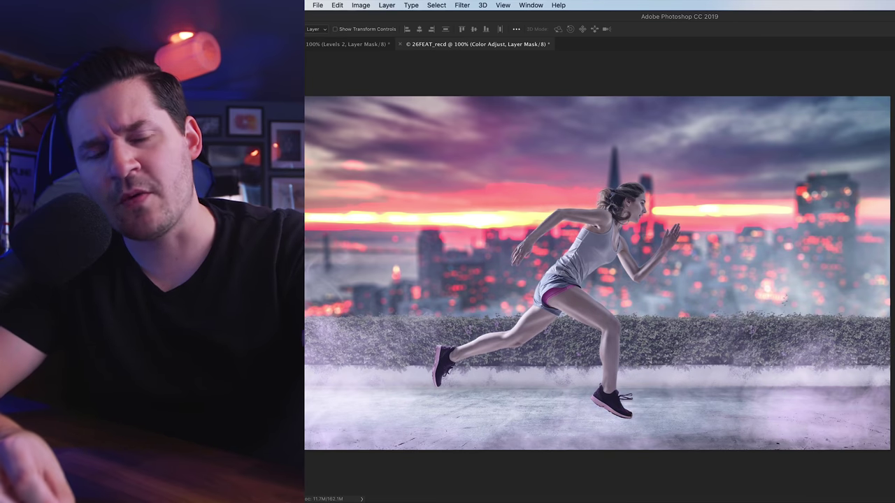
{"action": "key", "text": "ctrl+minus"}
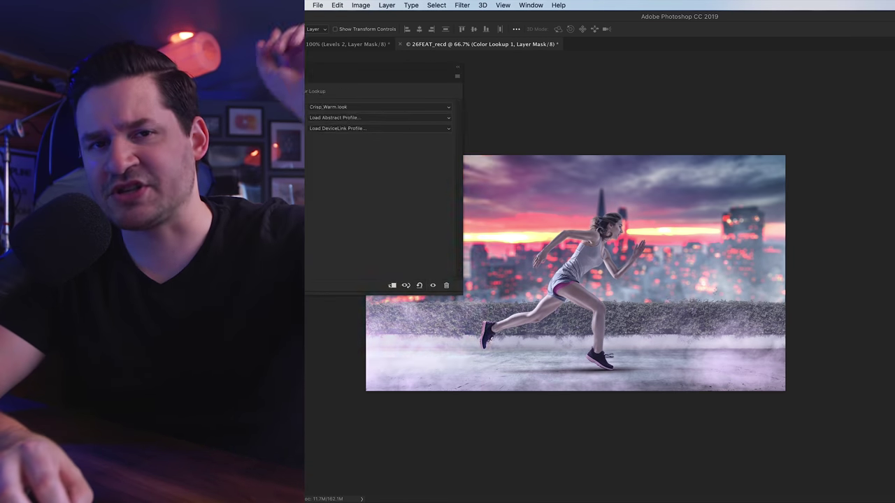